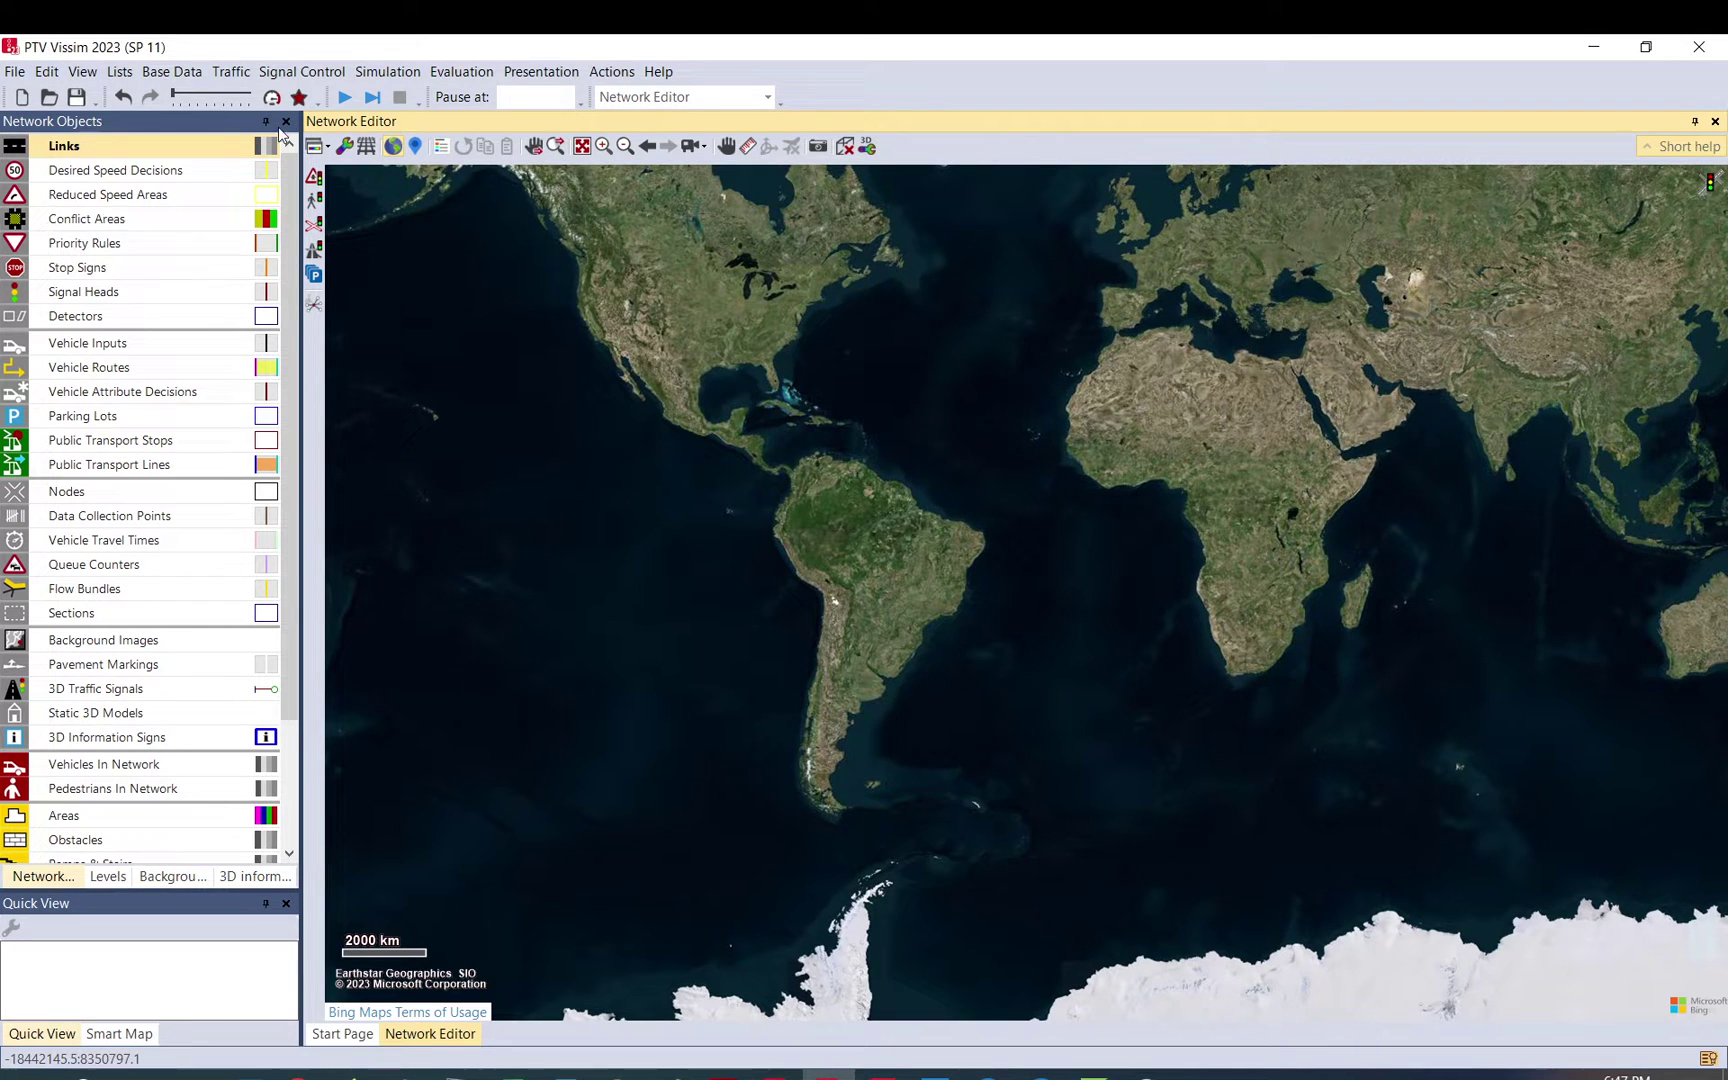
Open the 2D/3D Model Segments list and scroll through its 22 default vehicle and pedestrian models
{"action": "left_click", "coordinate": [149, 74]}
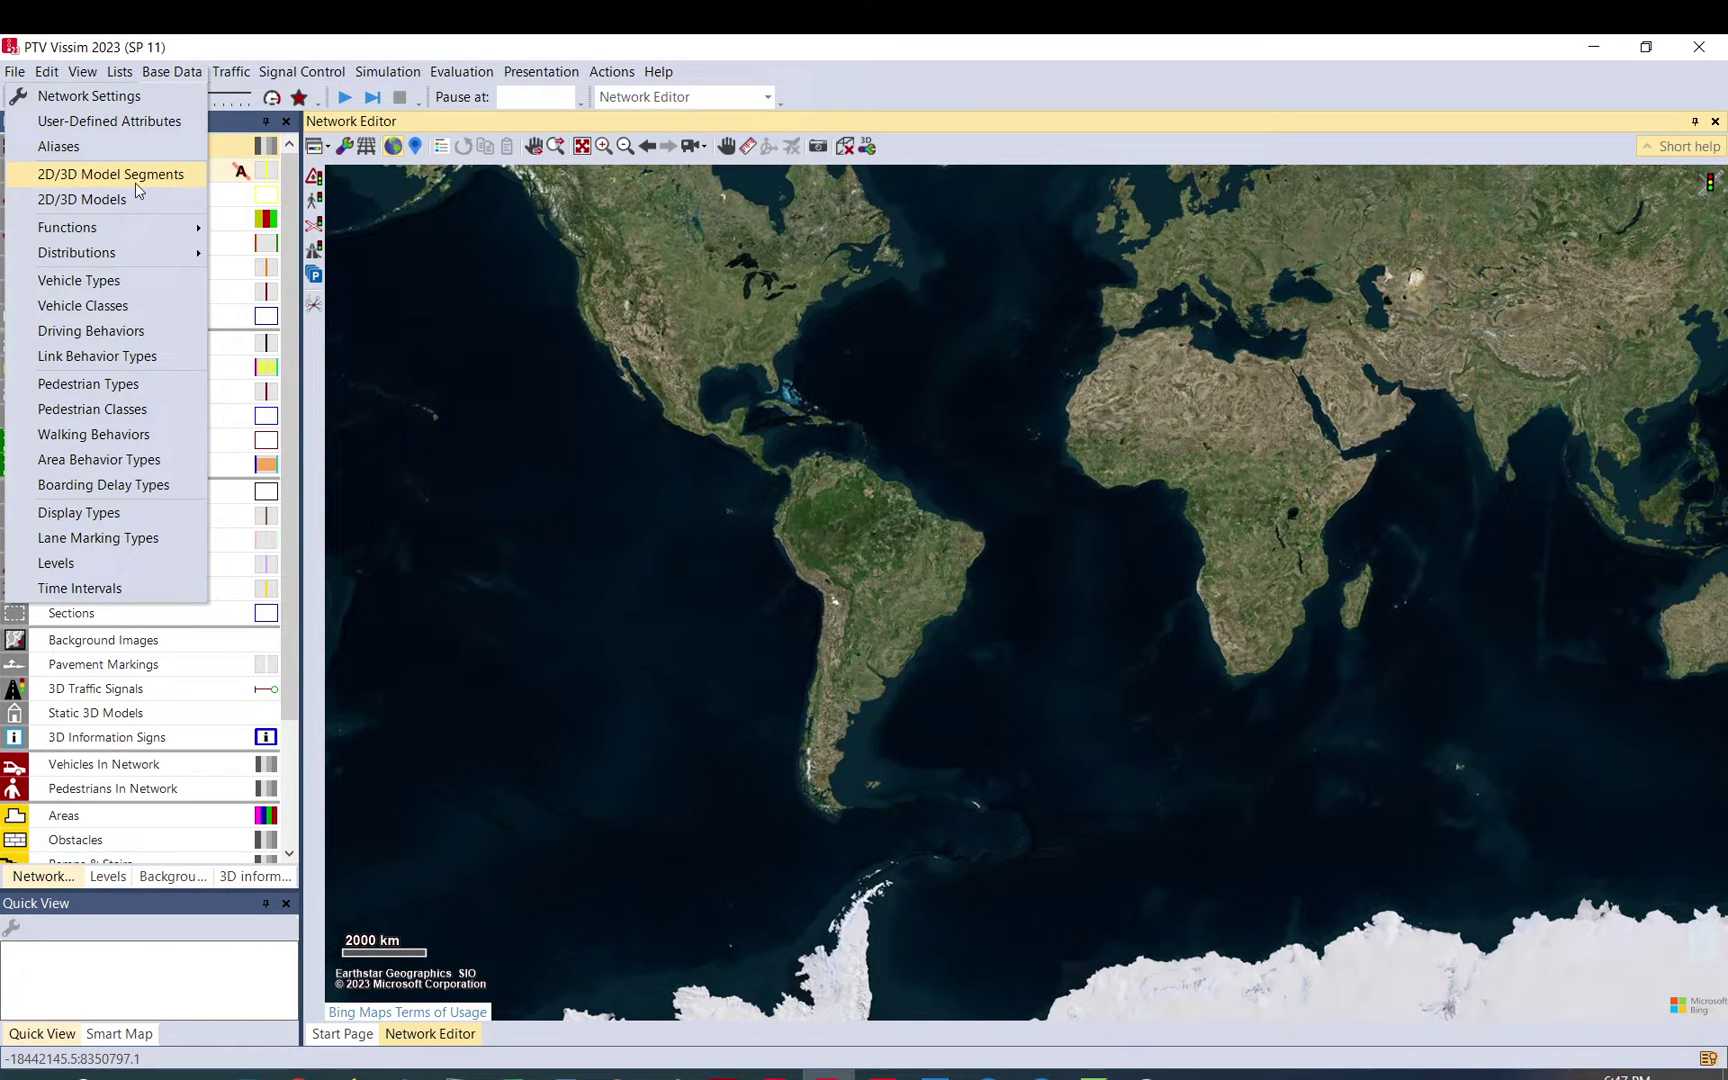
{"action": "left_click", "coordinate": [189, 180]}
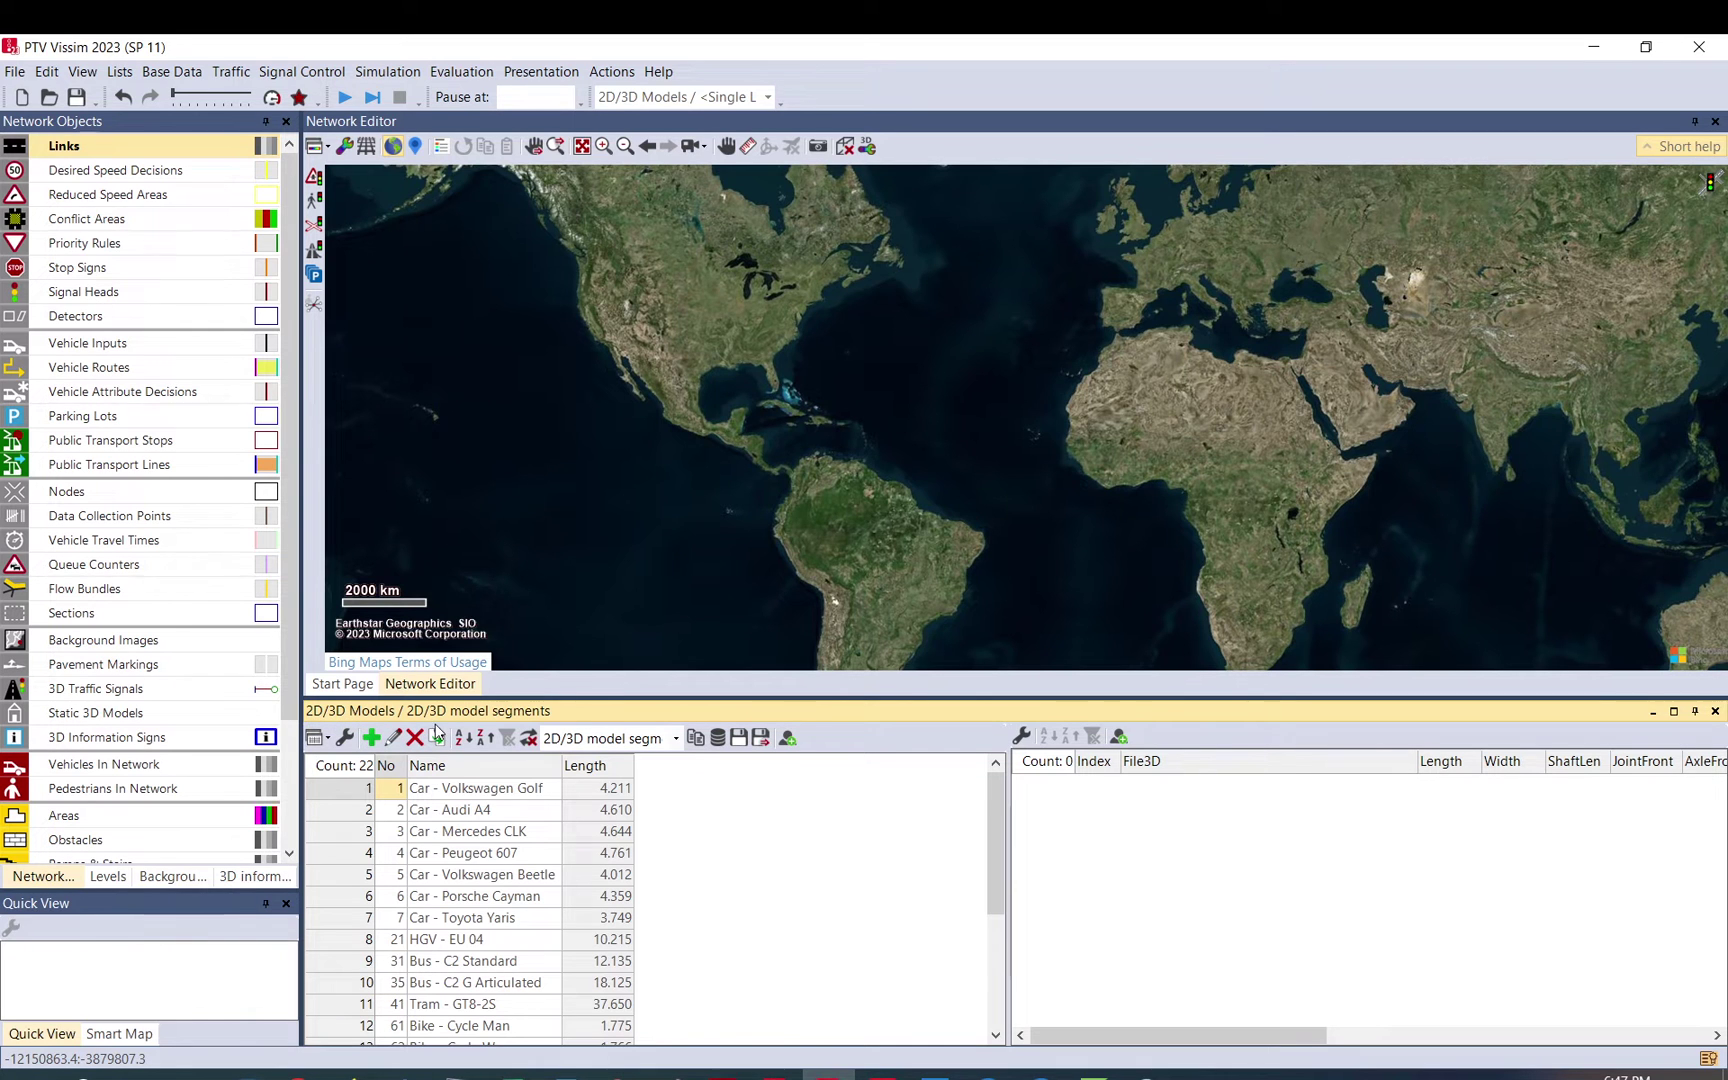
{"action": "scroll", "coordinate": [490, 853], "scroll_direction": "down", "scroll_amount": 4}
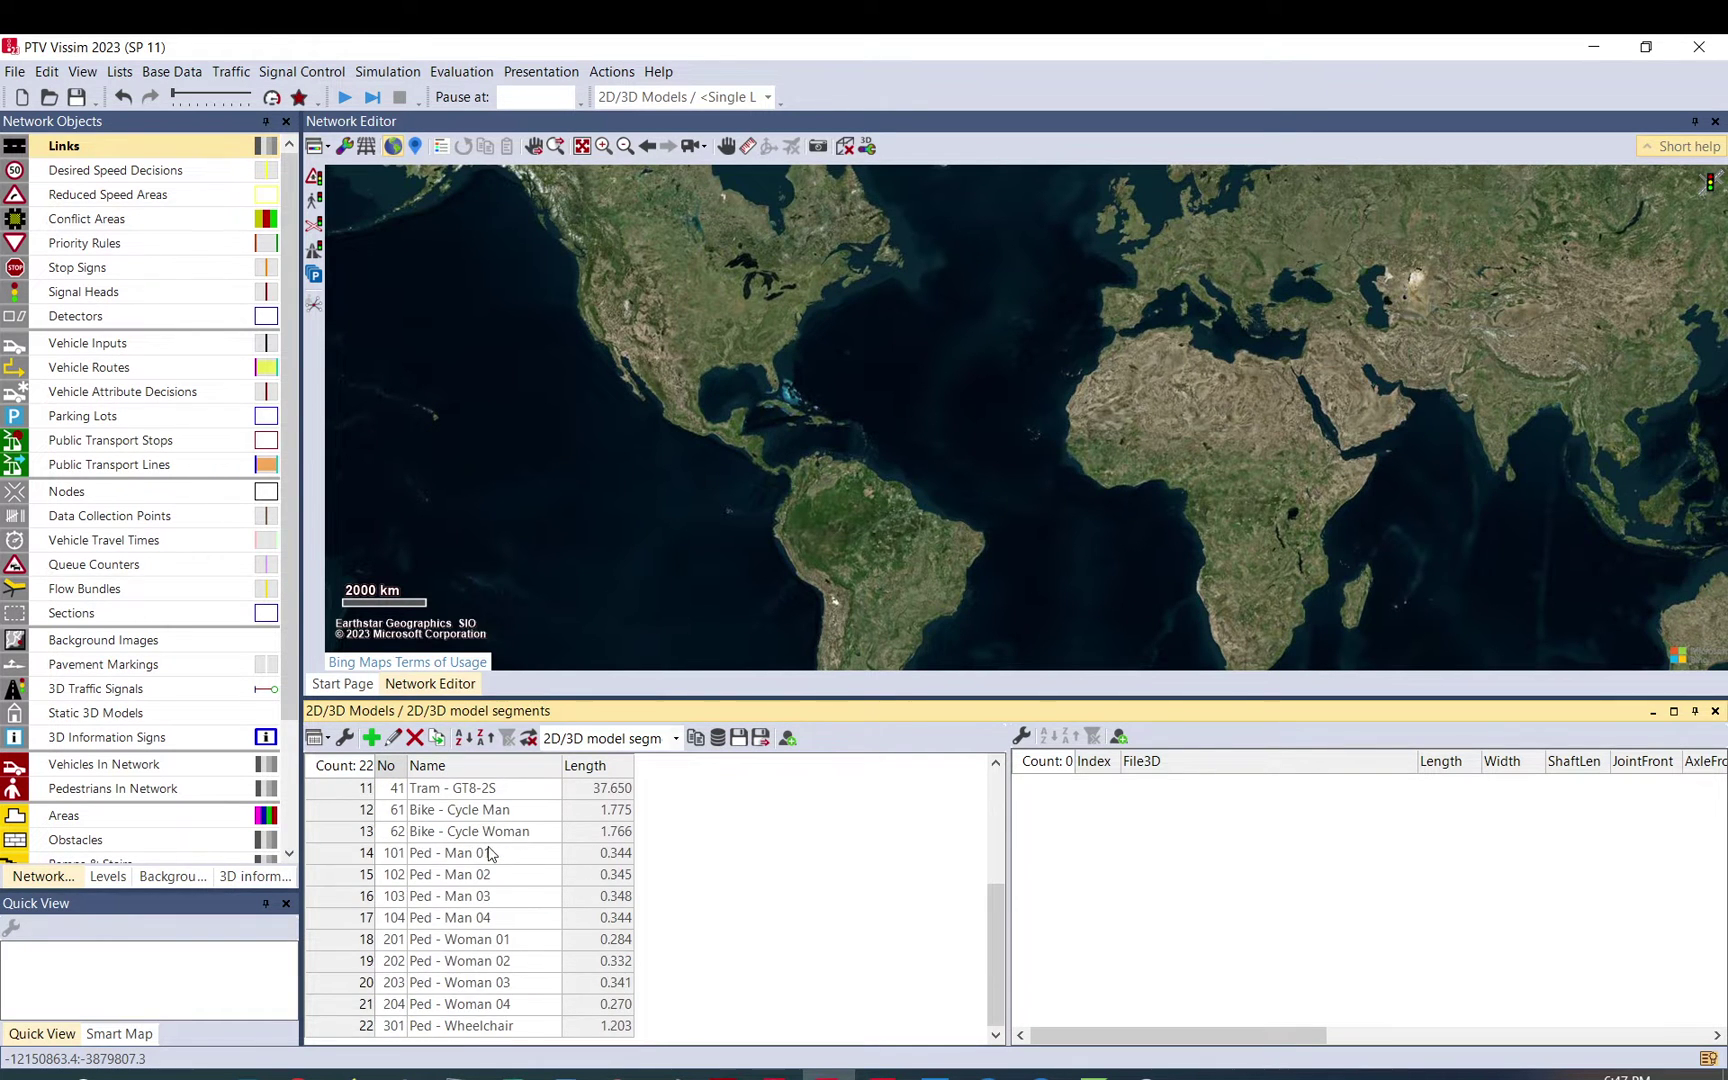
{"action": "scroll", "coordinate": [490, 858], "scroll_direction": "up", "scroll_amount": 4}
{"action": "scroll", "coordinate": [490, 858], "scroll_direction": "down", "scroll_amount": 4}
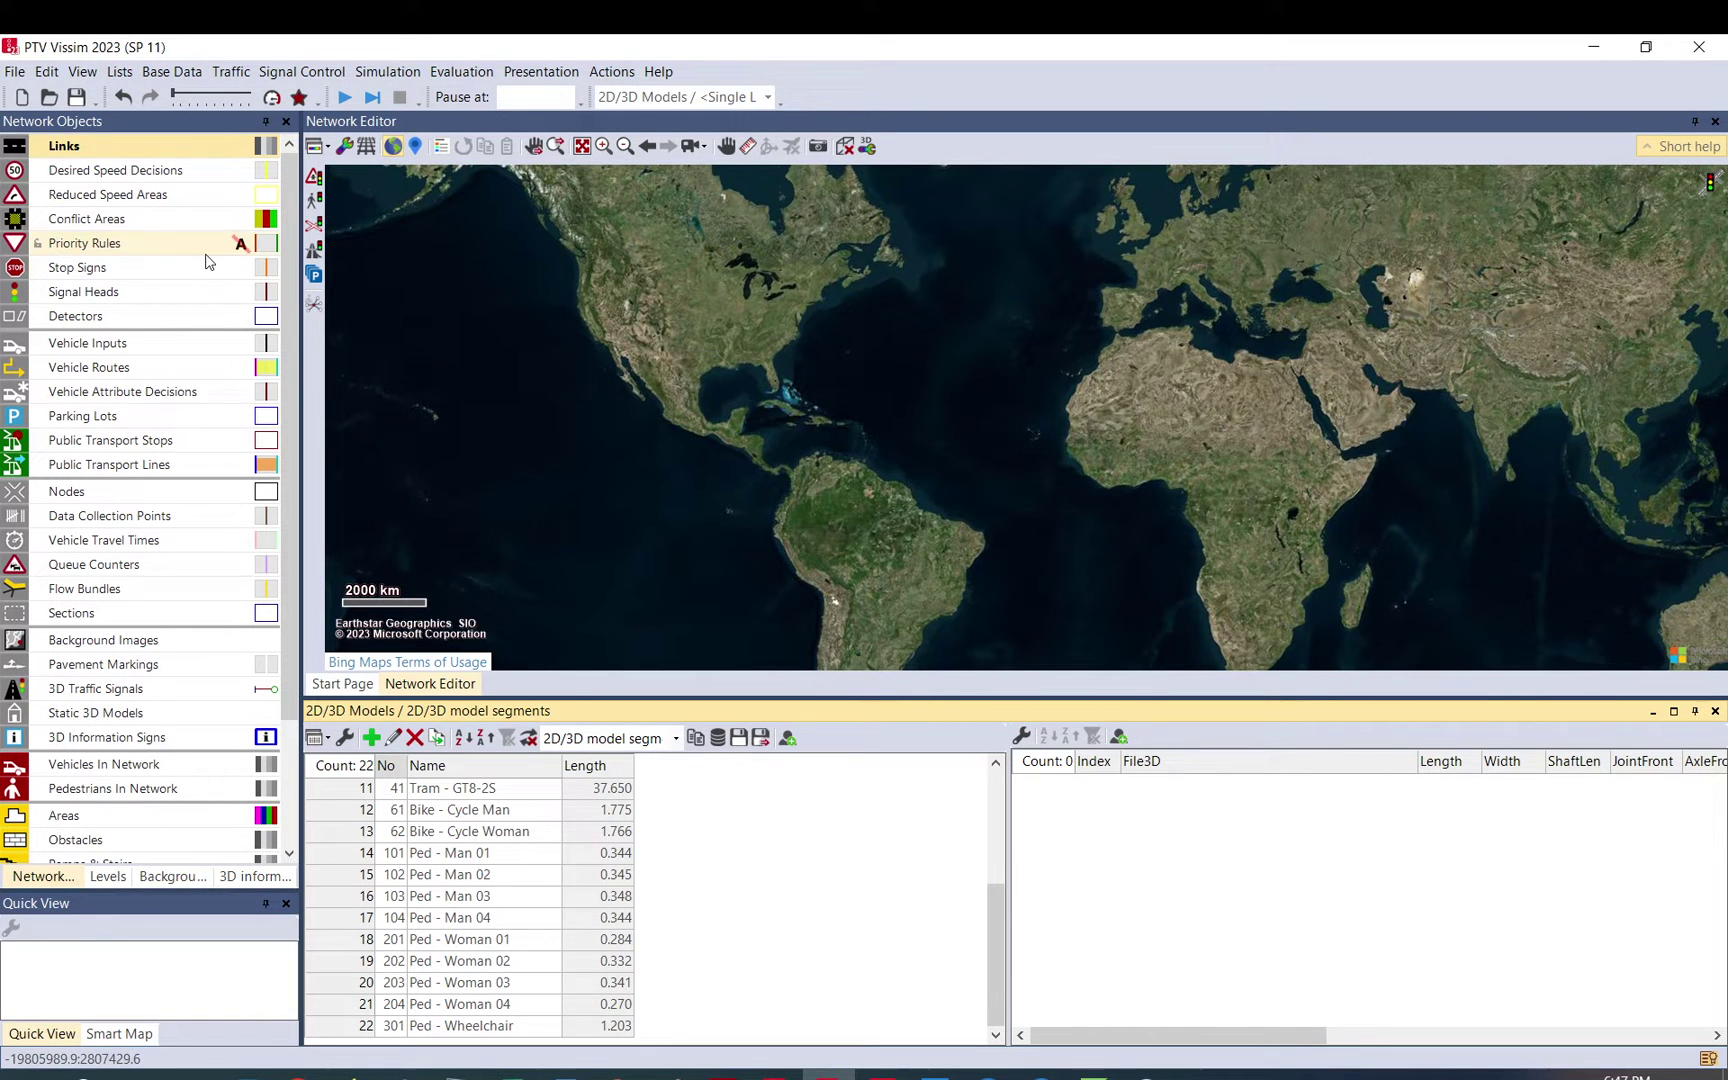
{"action": "left_click", "coordinate": [171, 72]}
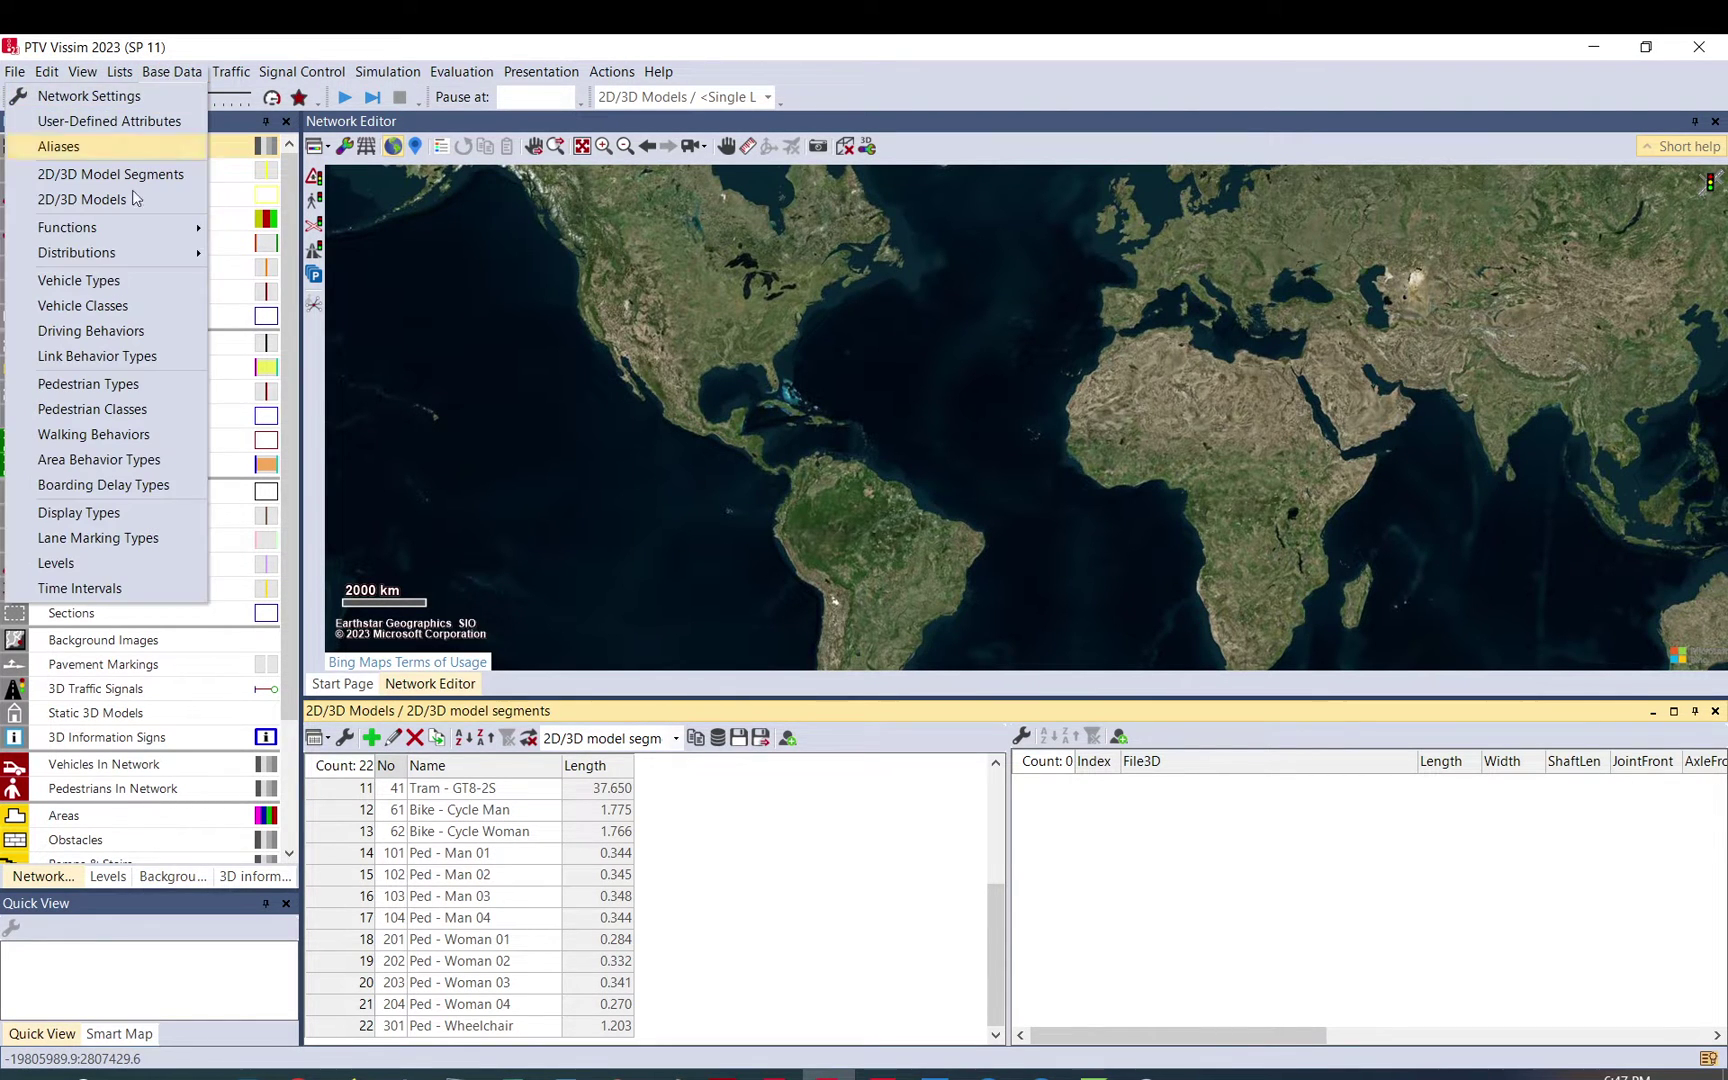
Open the 2D/3D model segments/doors list and show the eight doors of Tram - GT8-2S front
{"action": "left_click", "coordinate": [104, 176]}
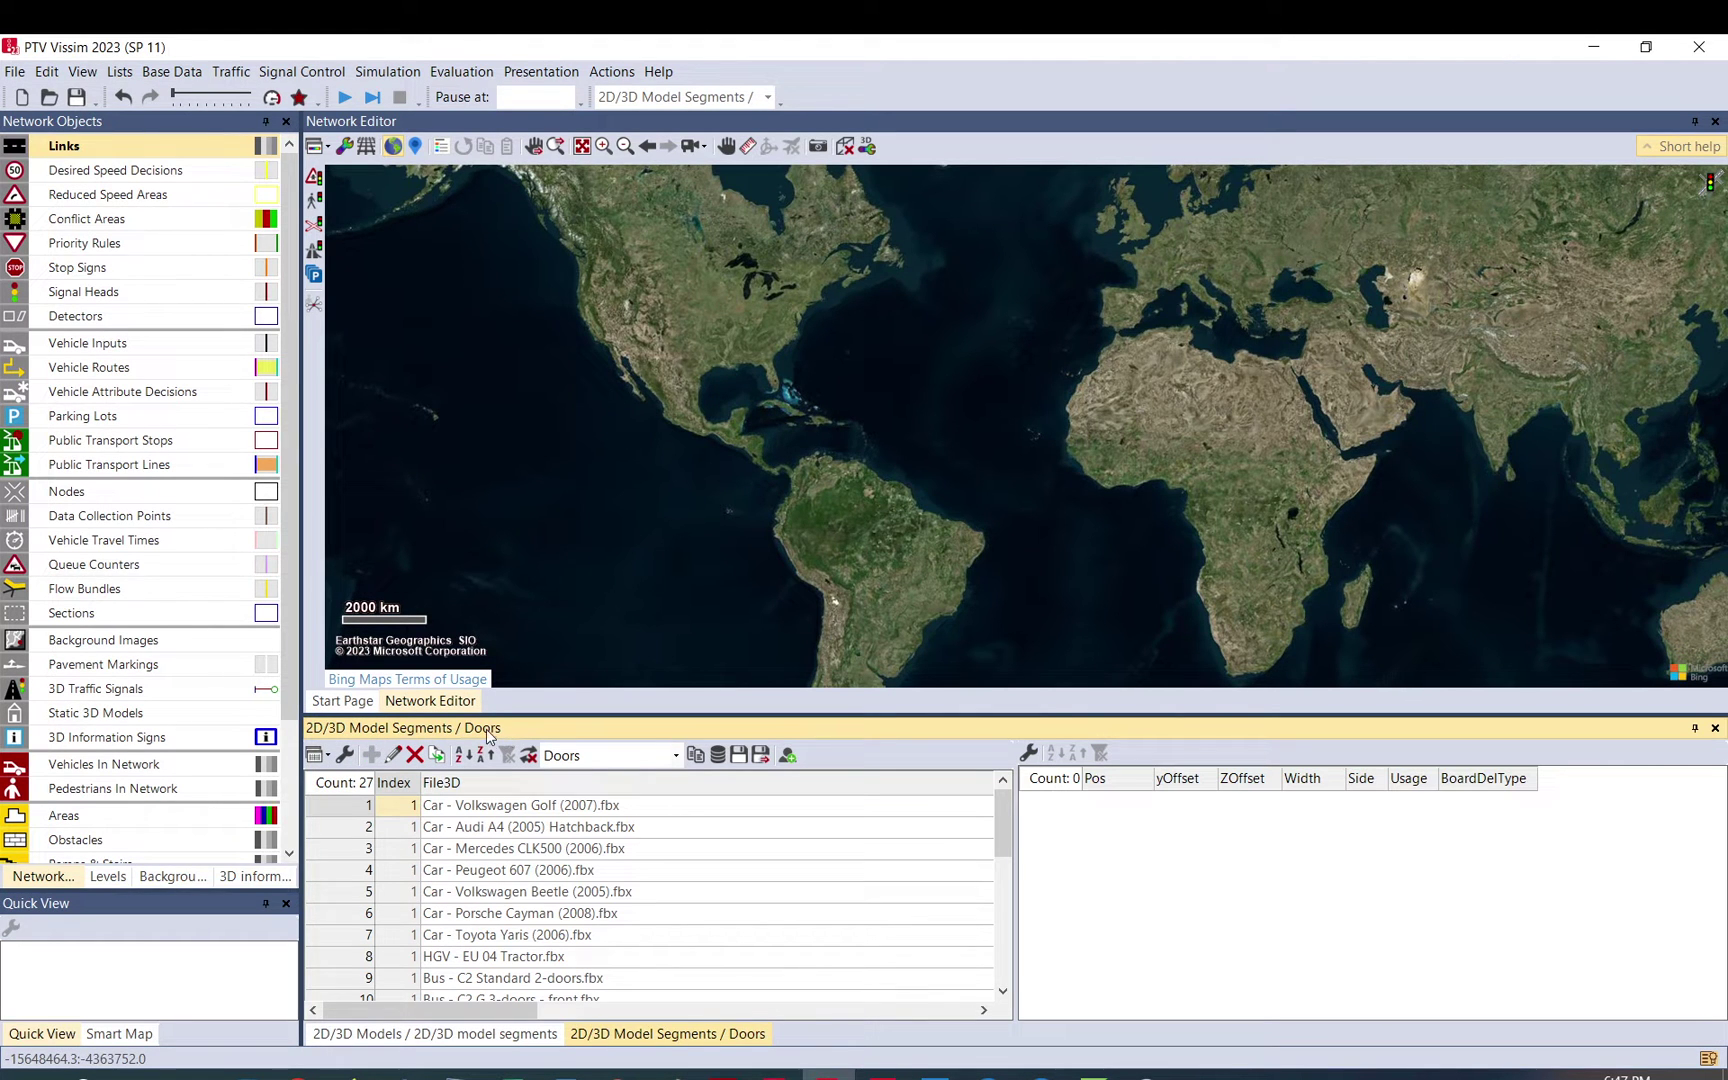
{"action": "scroll", "coordinate": [525, 885], "scroll_direction": "down", "scroll_amount": 6}
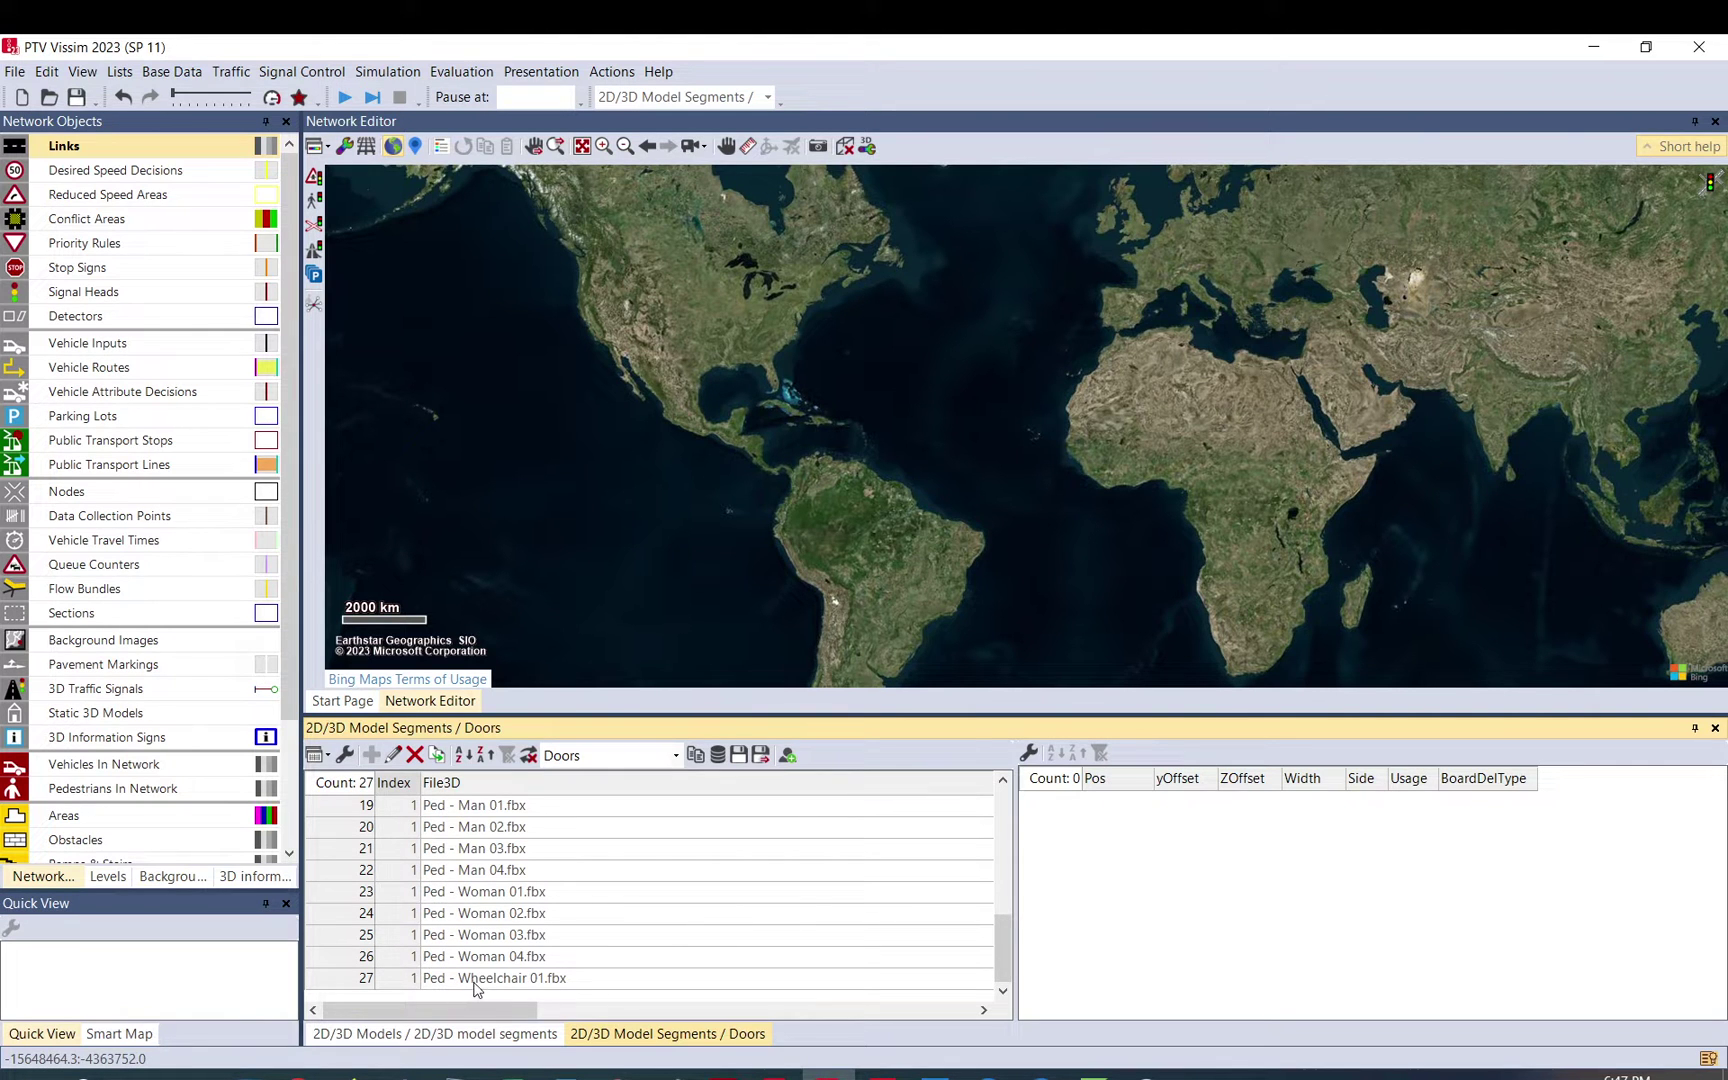
{"action": "scroll", "coordinate": [494, 975], "scroll_direction": "up", "scroll_amount": 6}
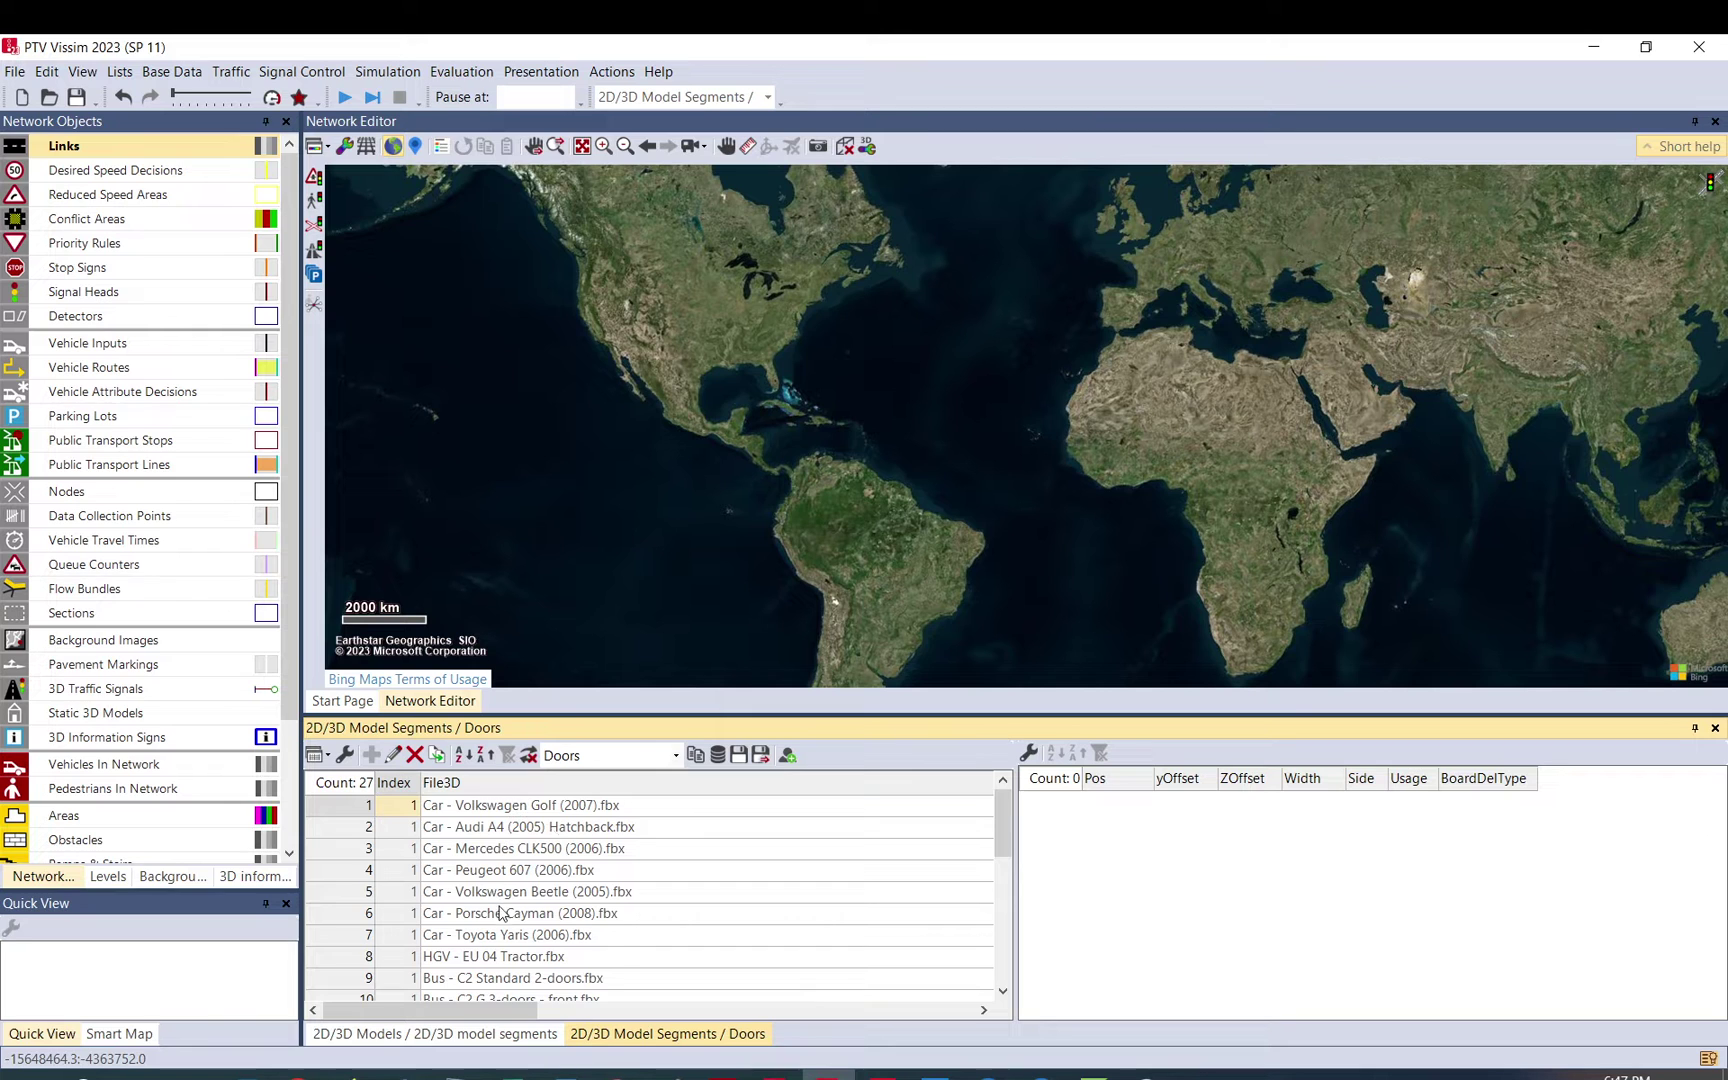
{"action": "scroll", "coordinate": [497, 912], "scroll_direction": "down", "scroll_amount": 1}
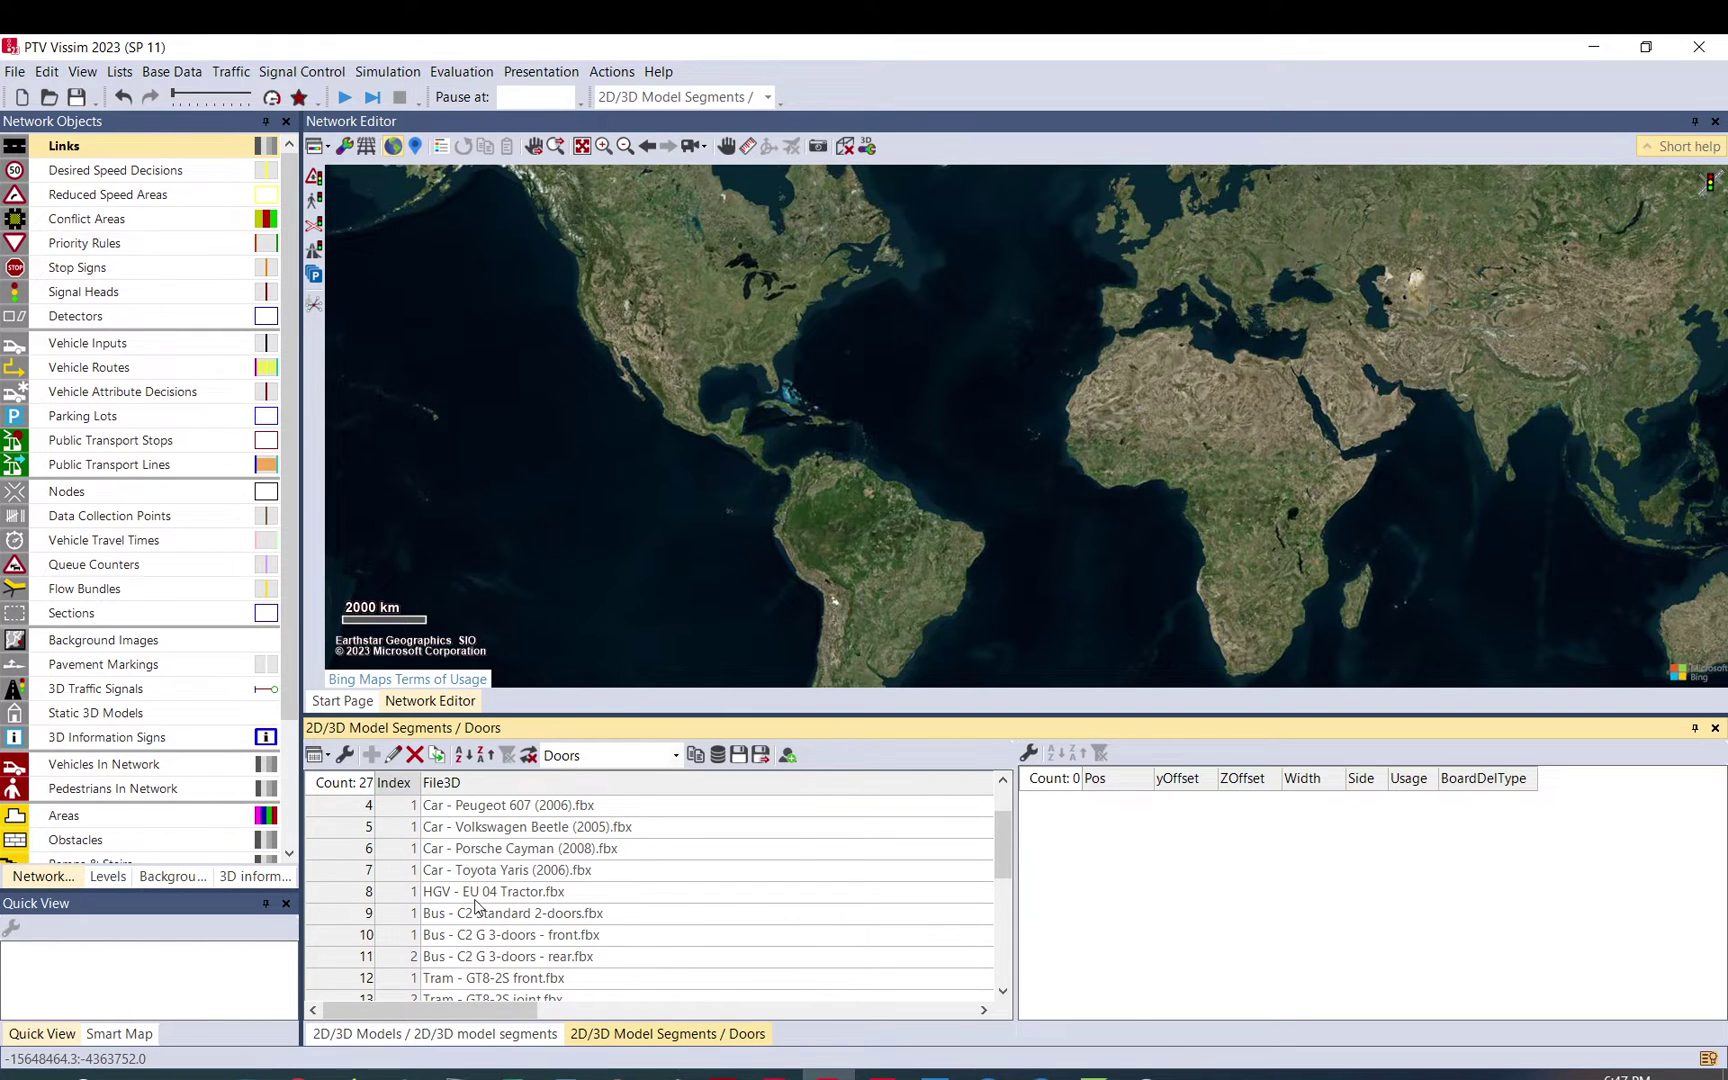
{"action": "scroll", "coordinate": [477, 906], "scroll_direction": "down", "scroll_amount": 1}
{"action": "scroll", "coordinate": [477, 906], "scroll_direction": "down", "scroll_amount": 1}
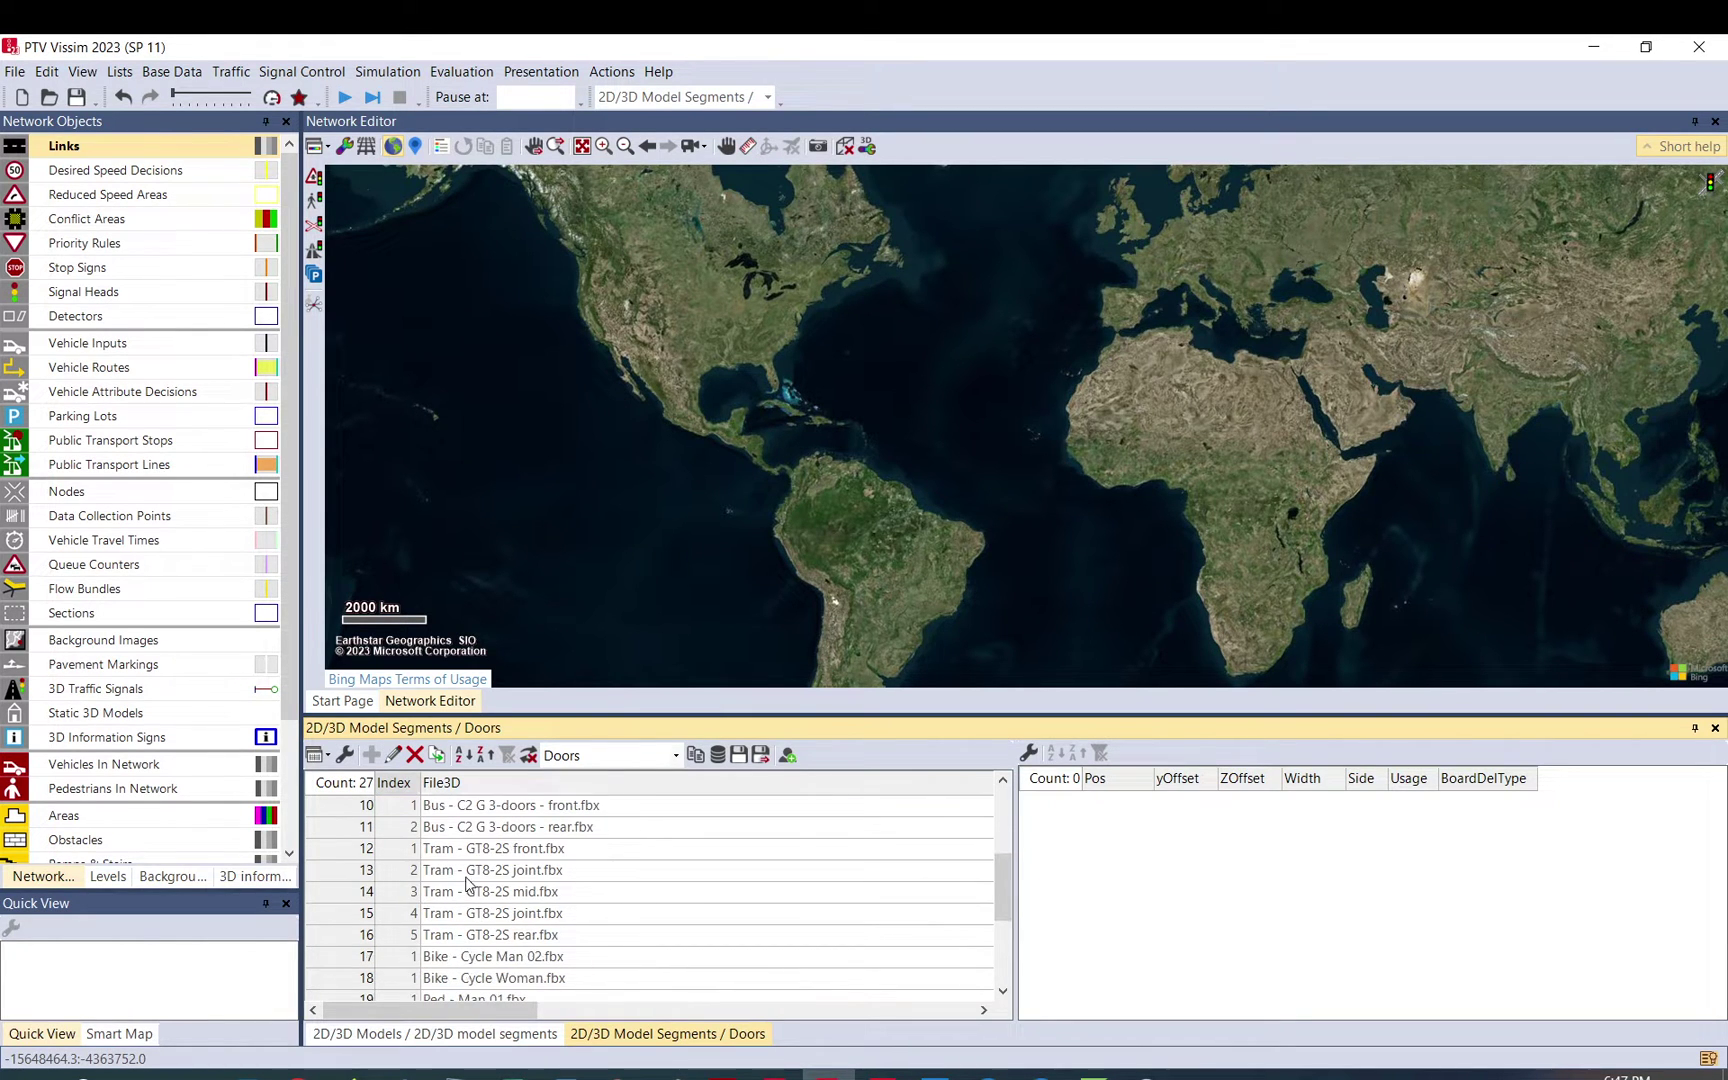
{"action": "left_click", "coordinate": [463, 849]}
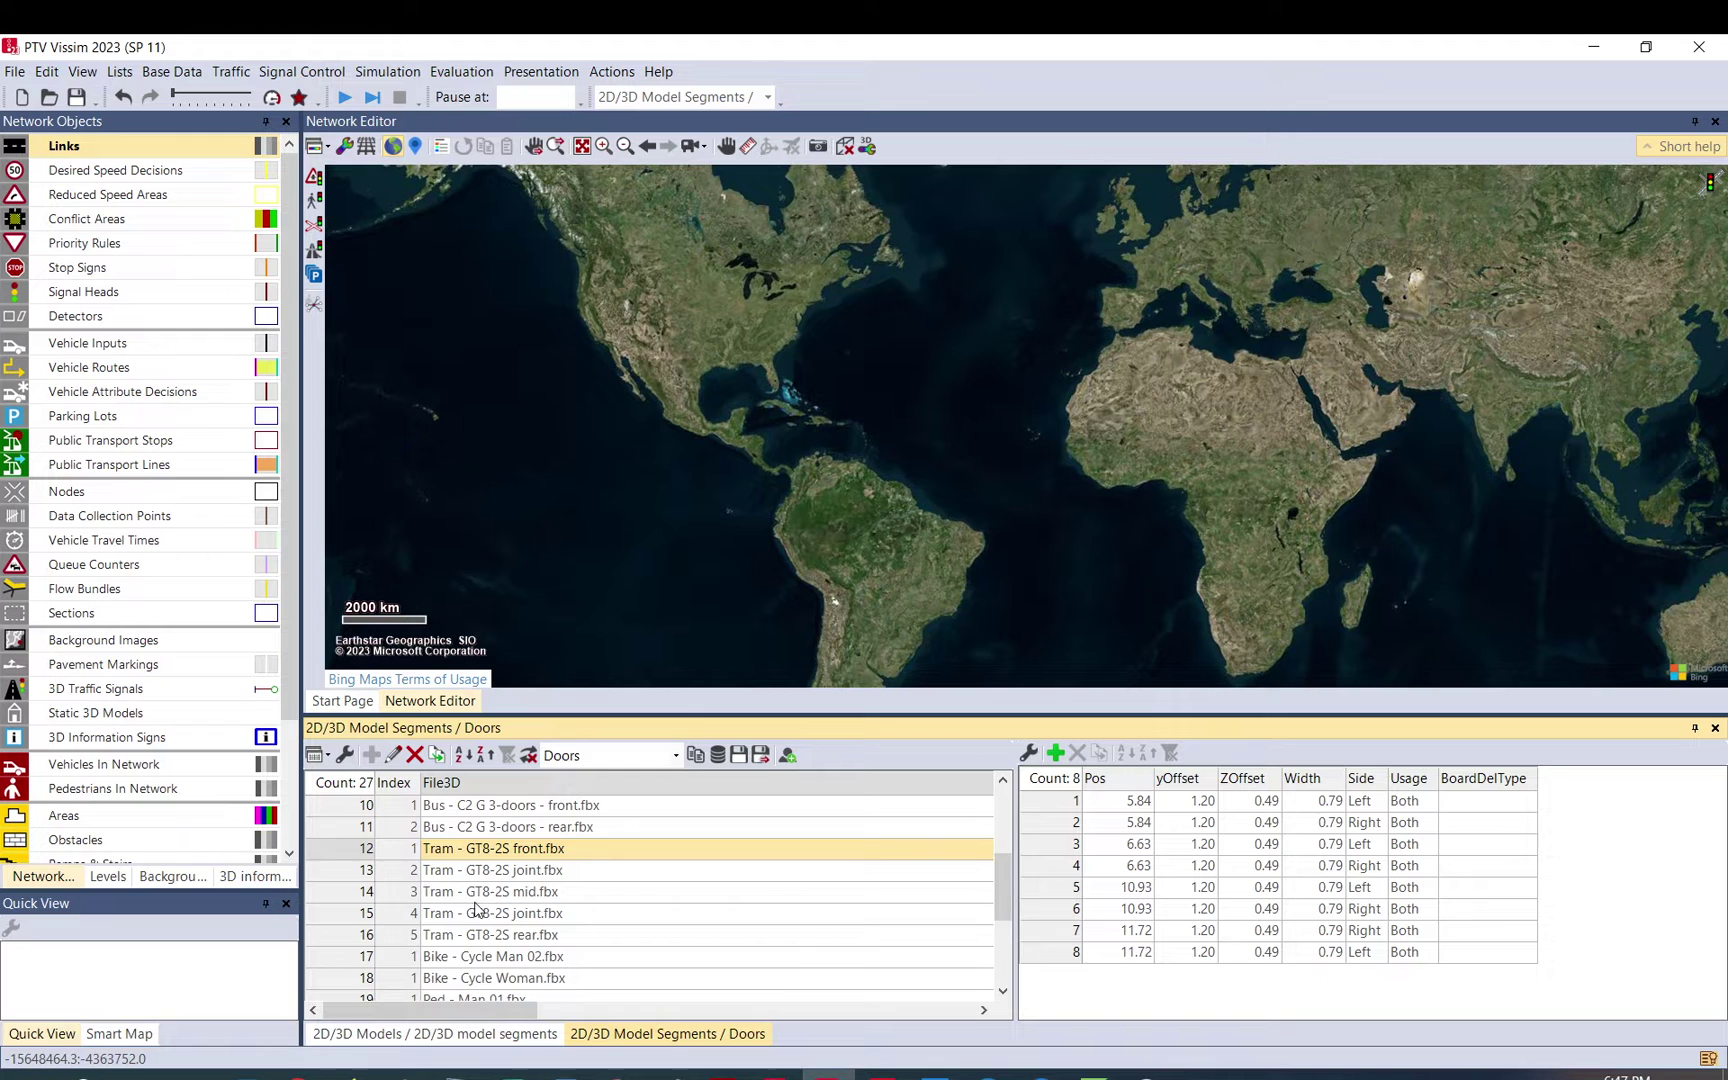
{"action": "scroll", "coordinate": [477, 920], "scroll_direction": "down", "scroll_amount": 1}
{"action": "scroll", "coordinate": [477, 921], "scroll_direction": "down", "scroll_amount": 1}
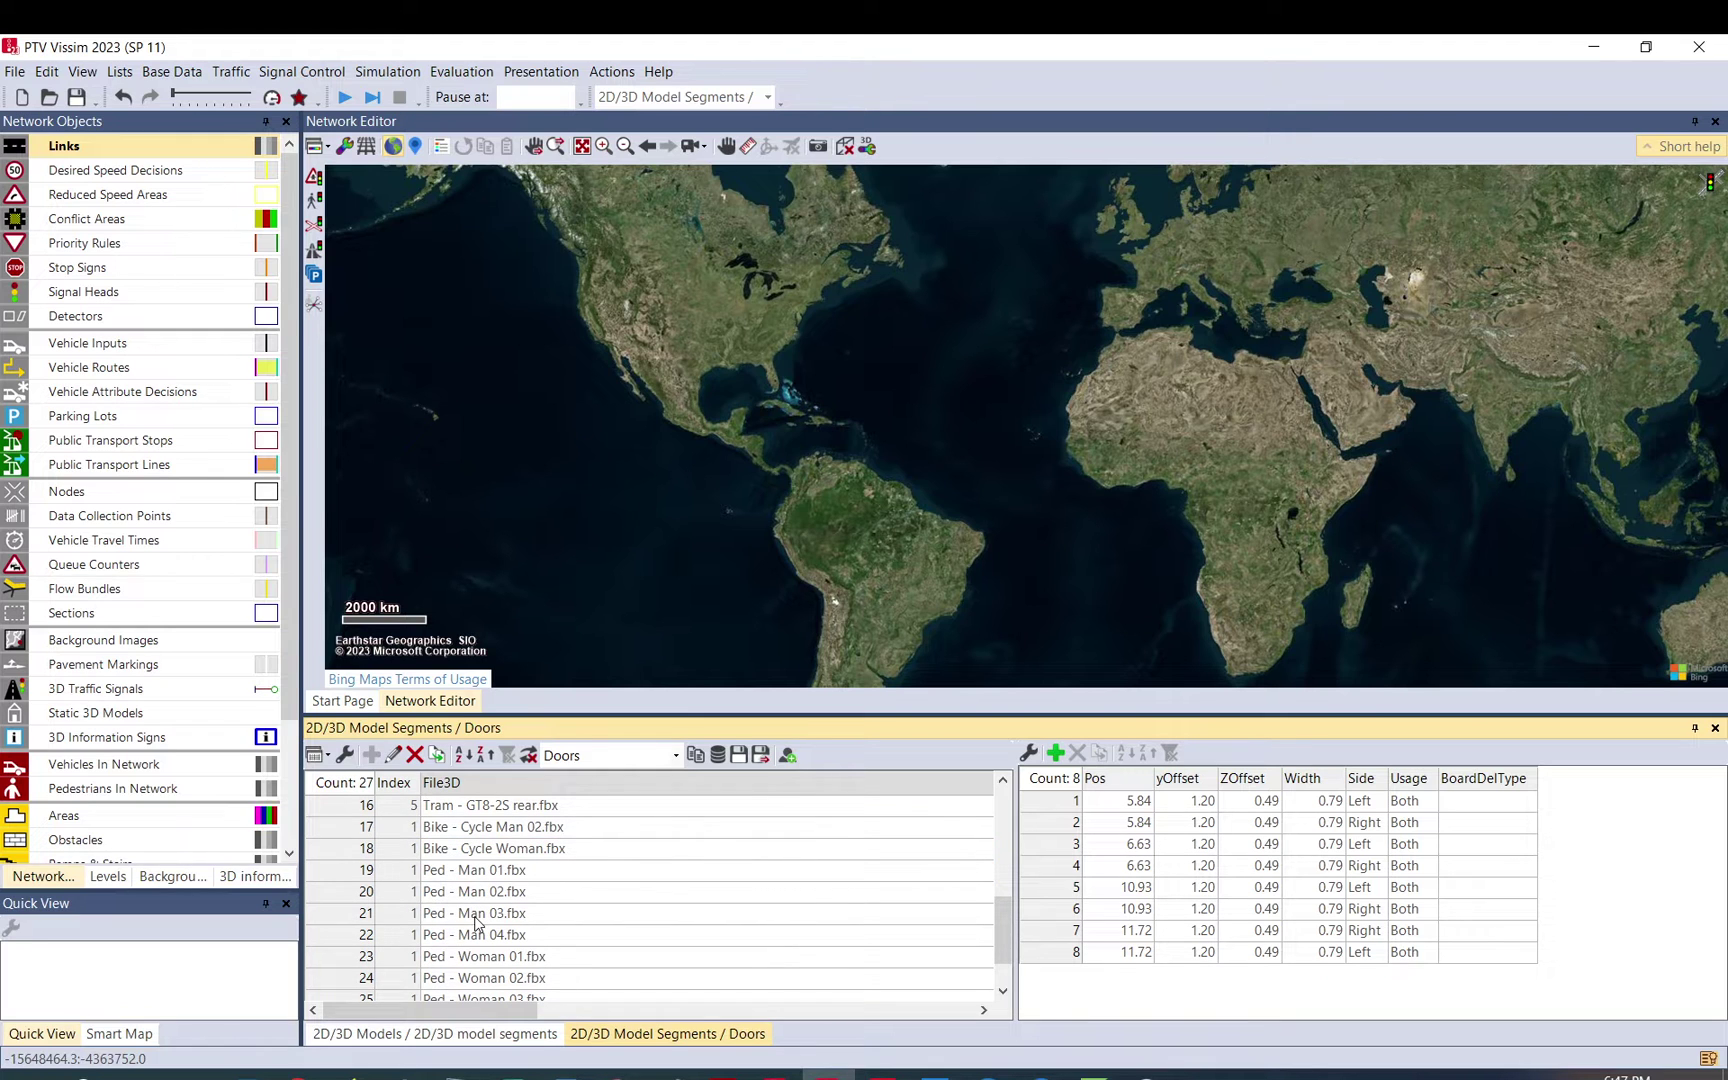
{"action": "scroll", "coordinate": [477, 907], "scroll_direction": "up", "scroll_amount": 3}
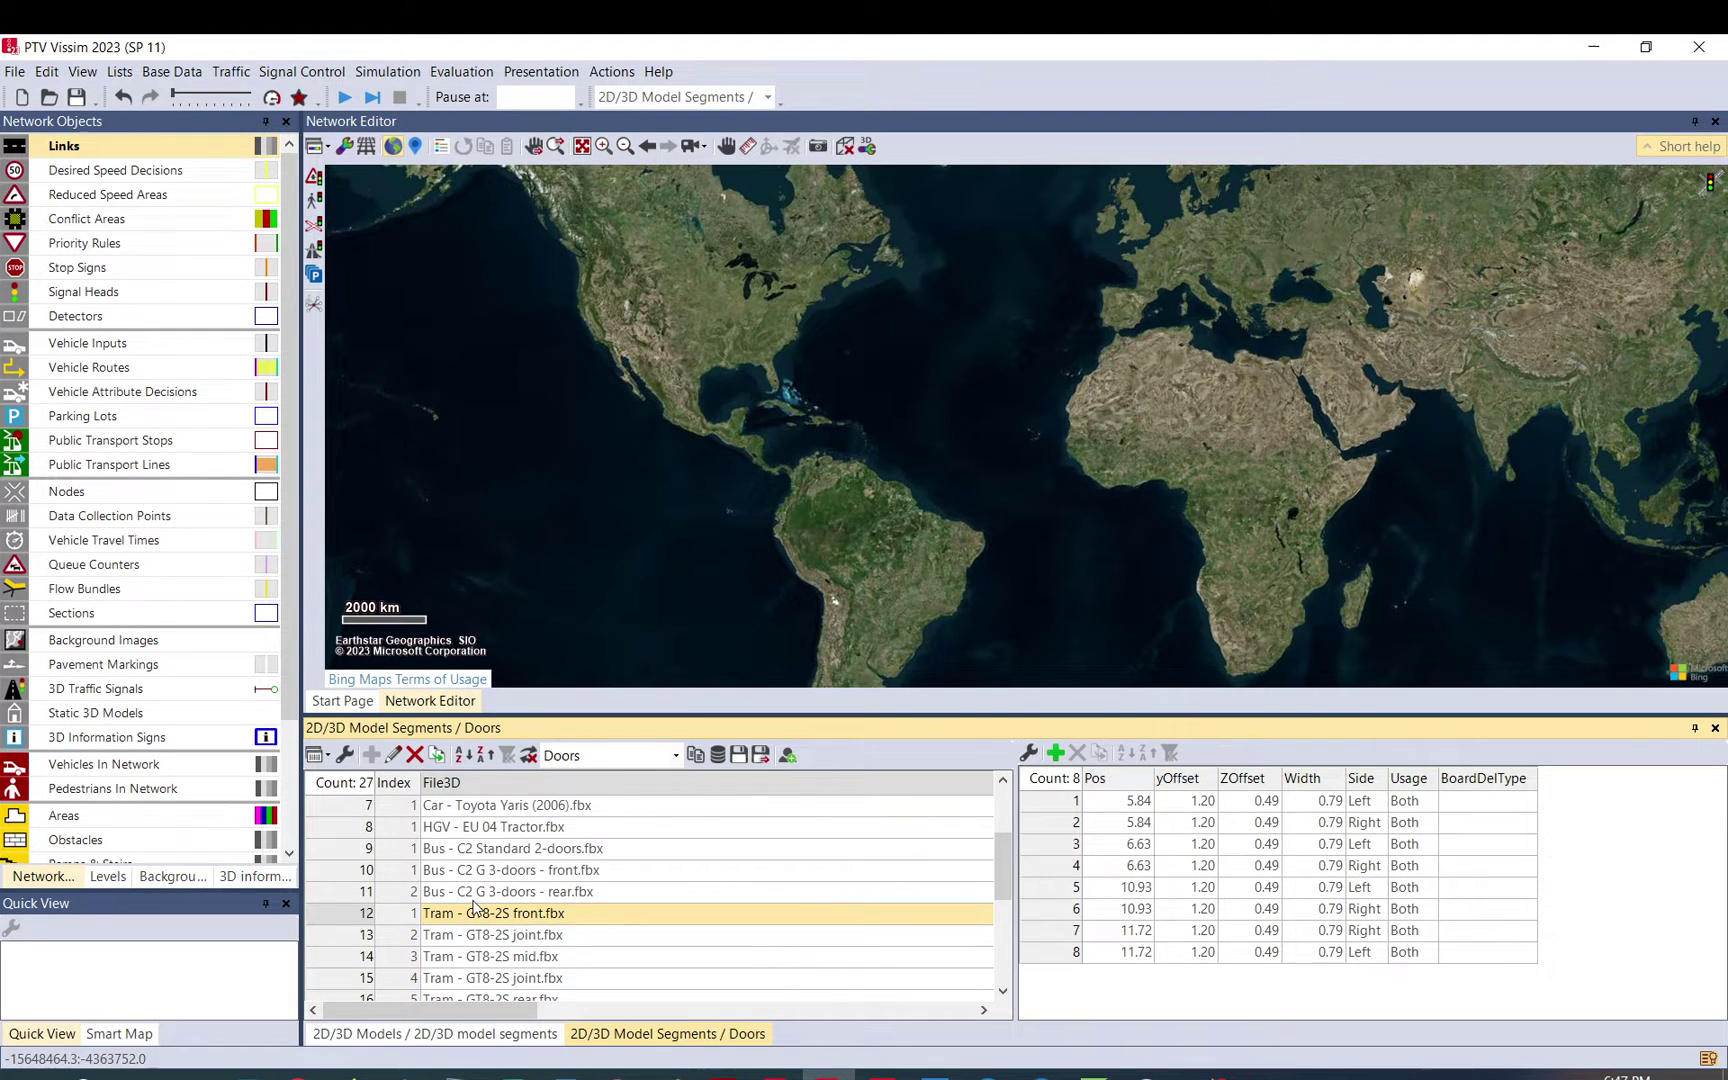
Return to the 2D/3D Models list, leaving the Base Data menu without choosing anything
{"action": "left_click", "coordinate": [487, 1040]}
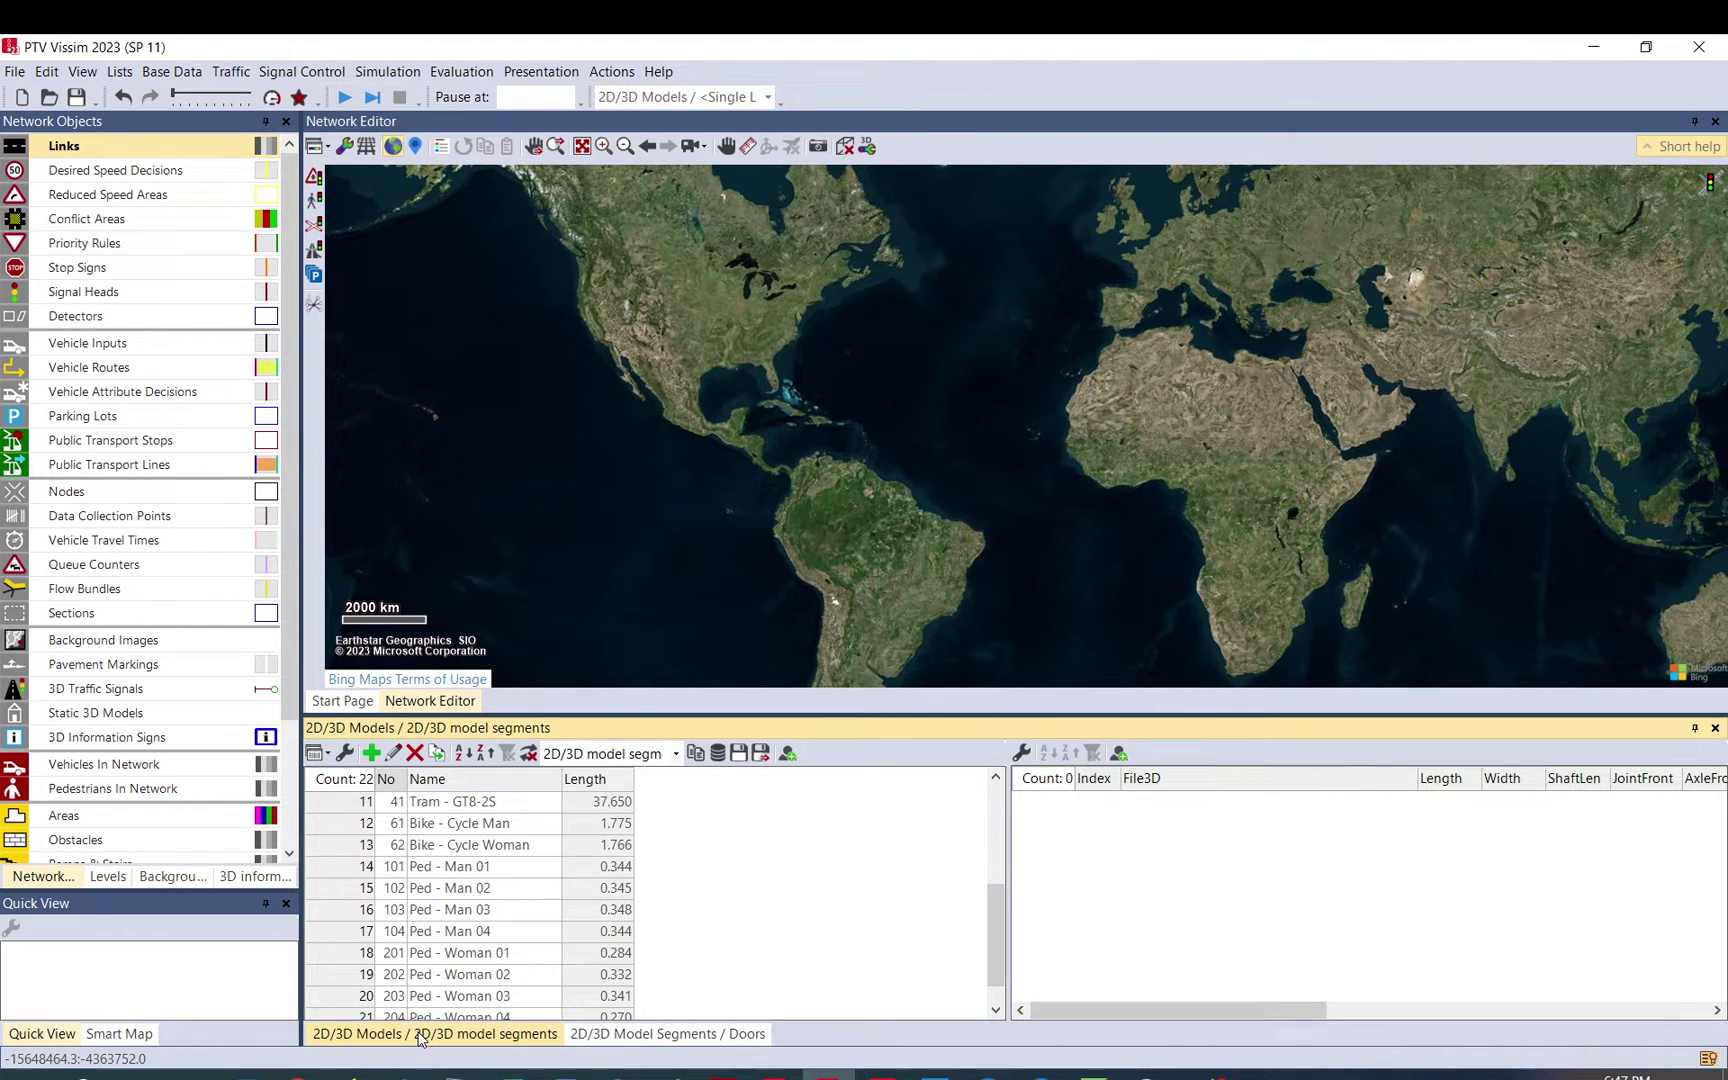
{"action": "left_click", "coordinate": [171, 71]}
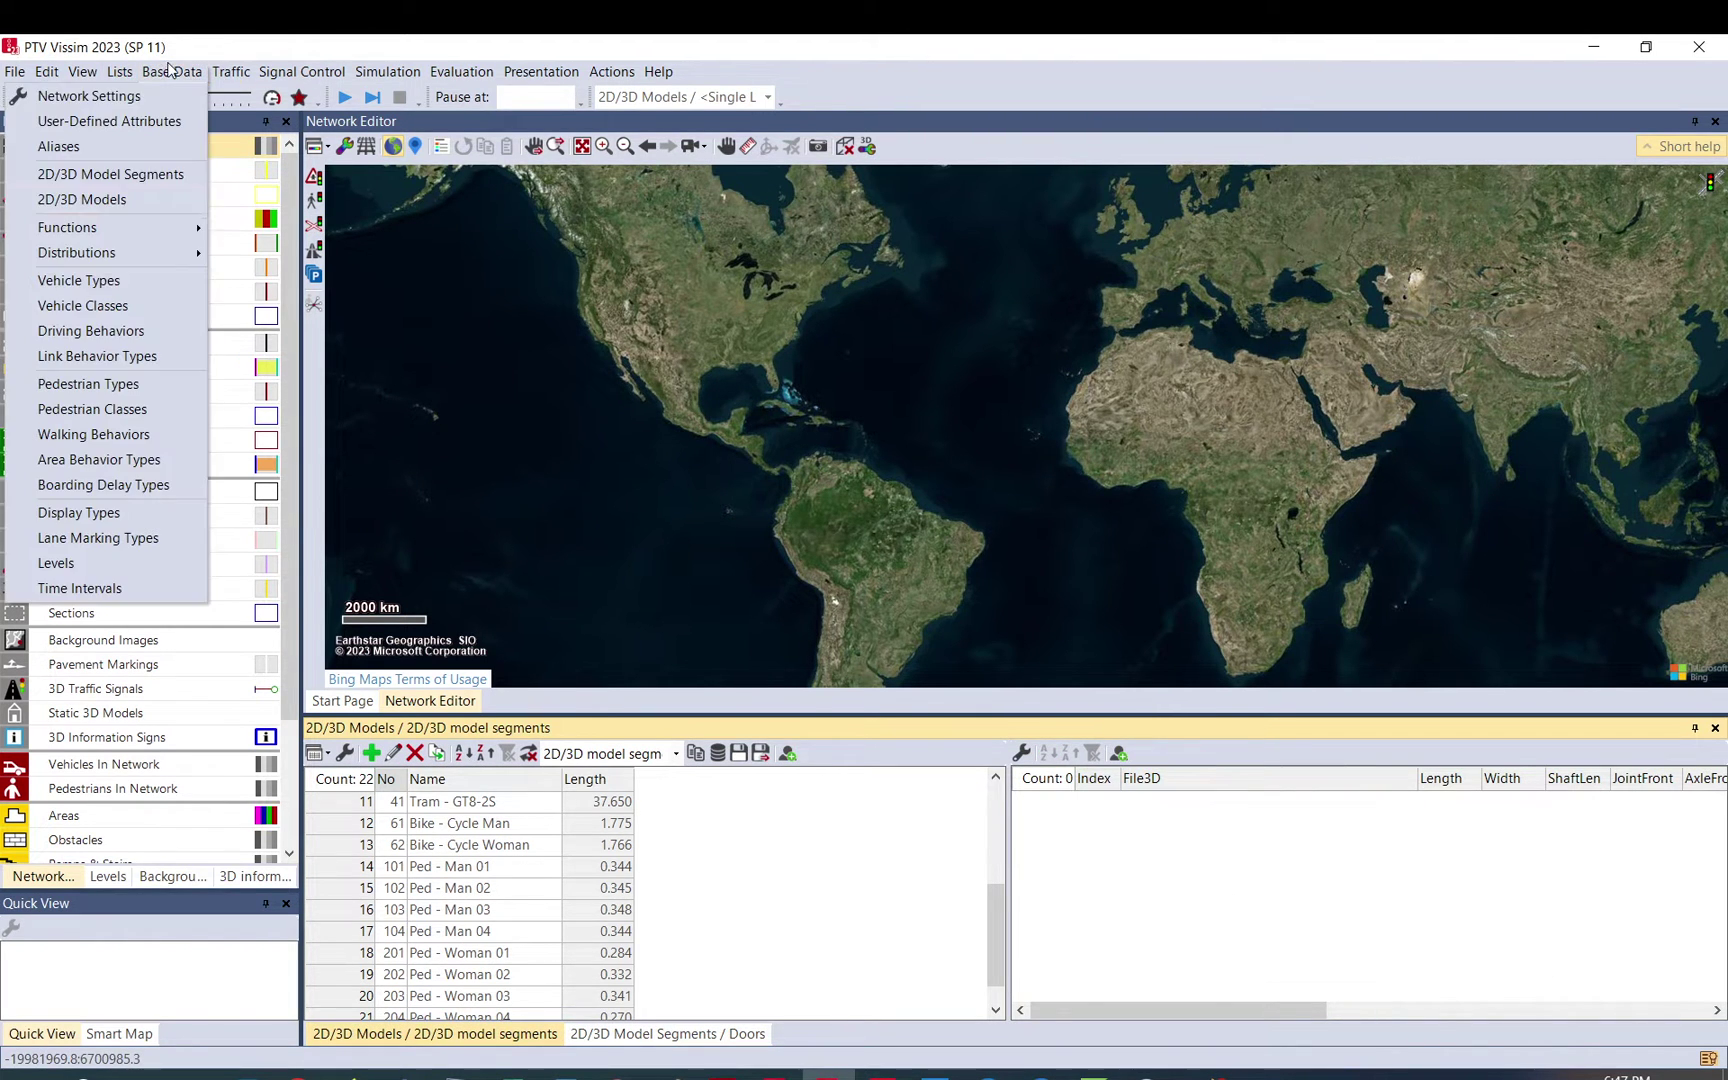
{"action": "left_click", "coordinate": [228, 198]}
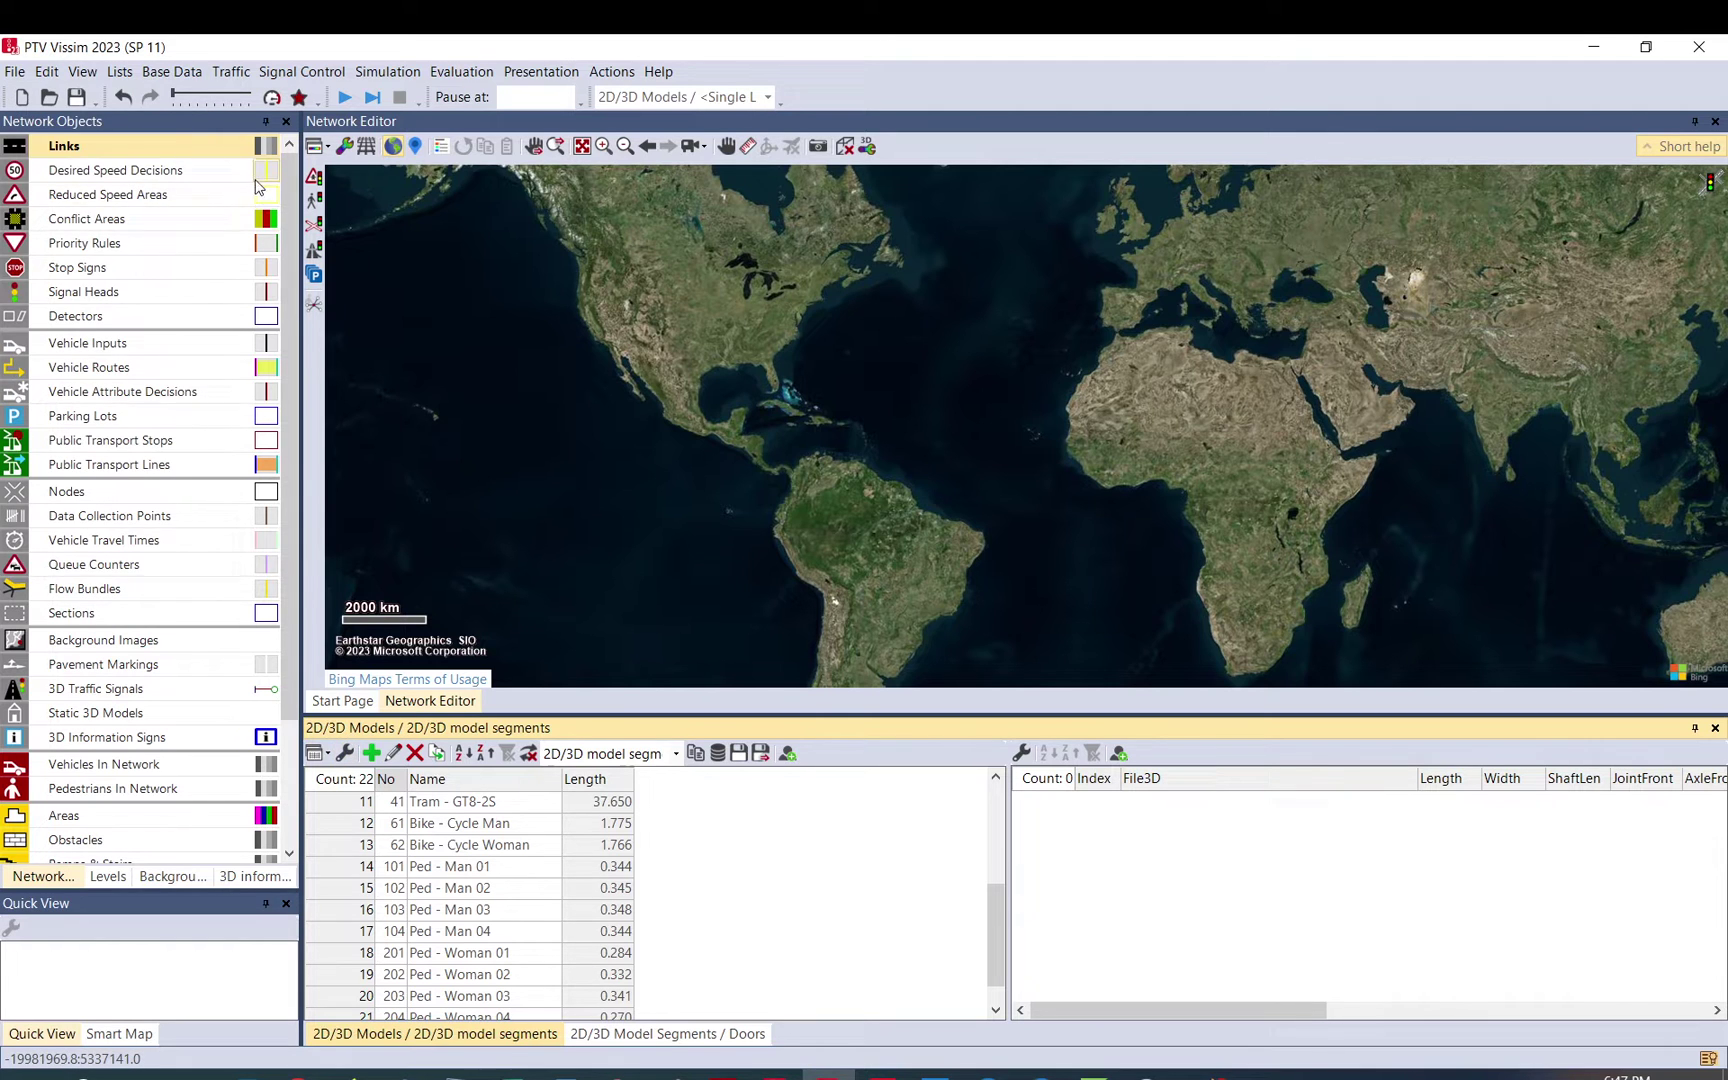
{"action": "left_click", "coordinate": [180, 72]}
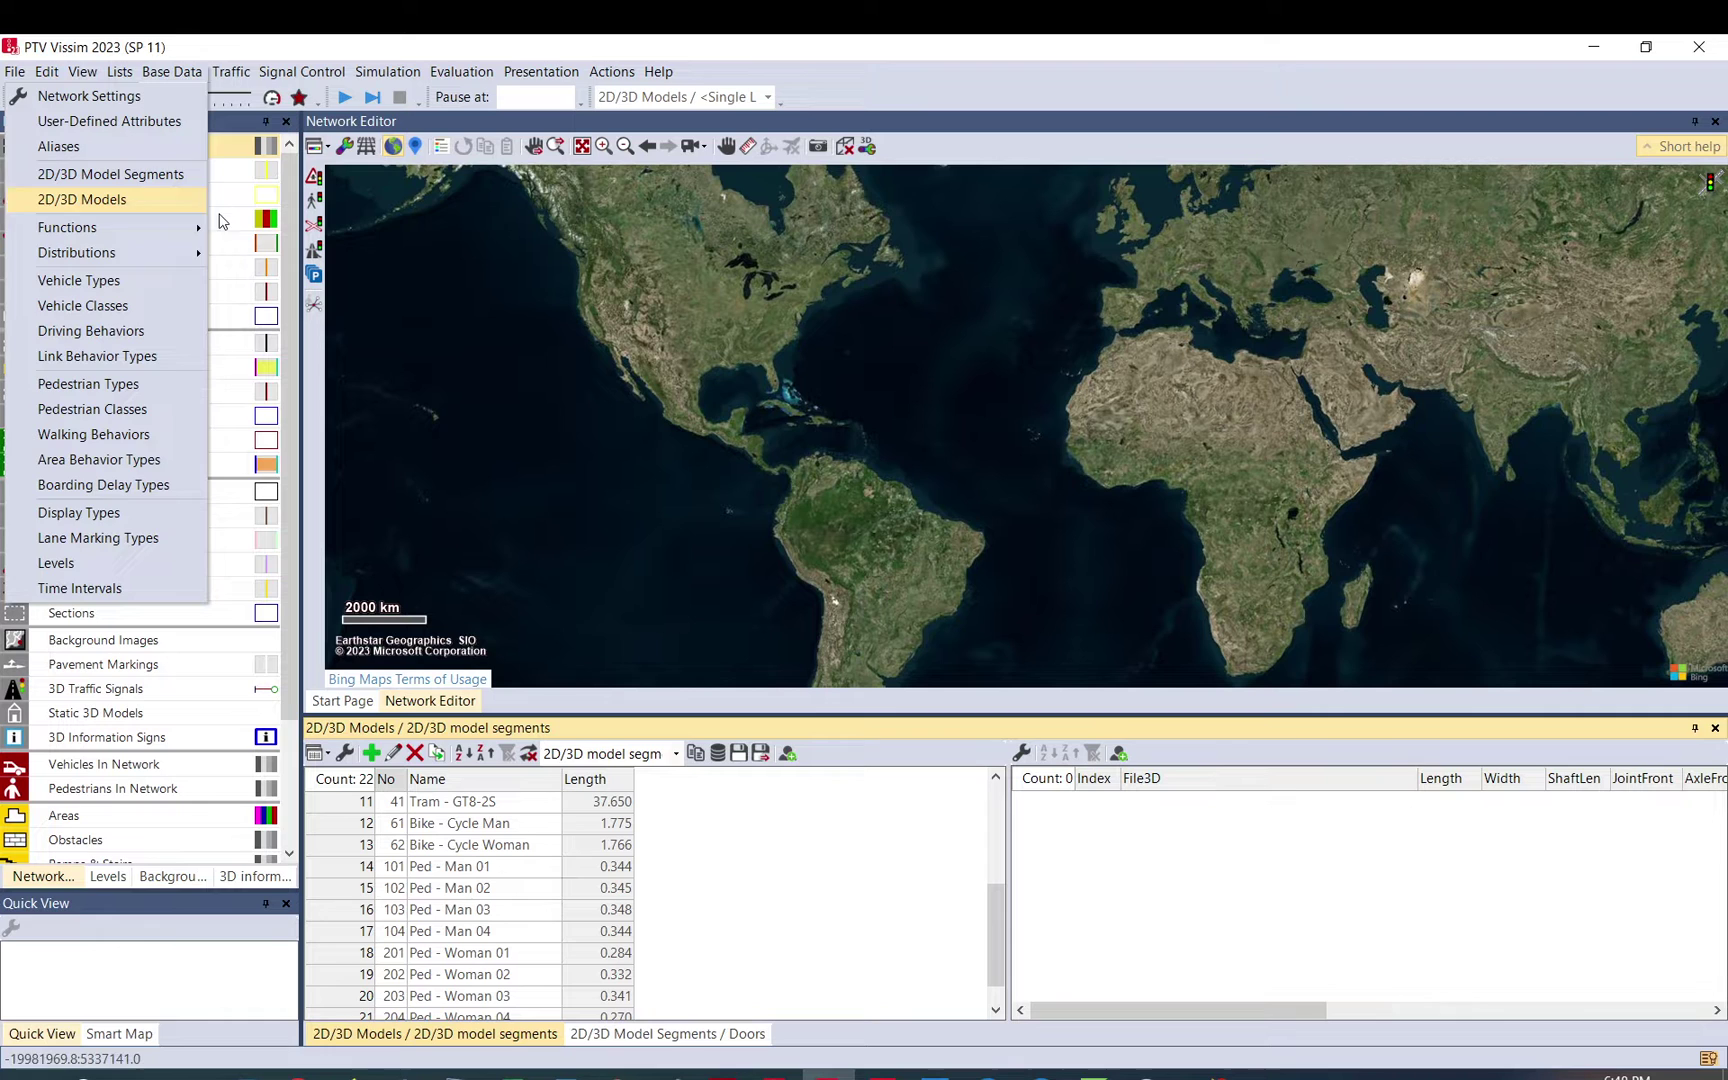
{"action": "left_click", "coordinate": [716, 868]}
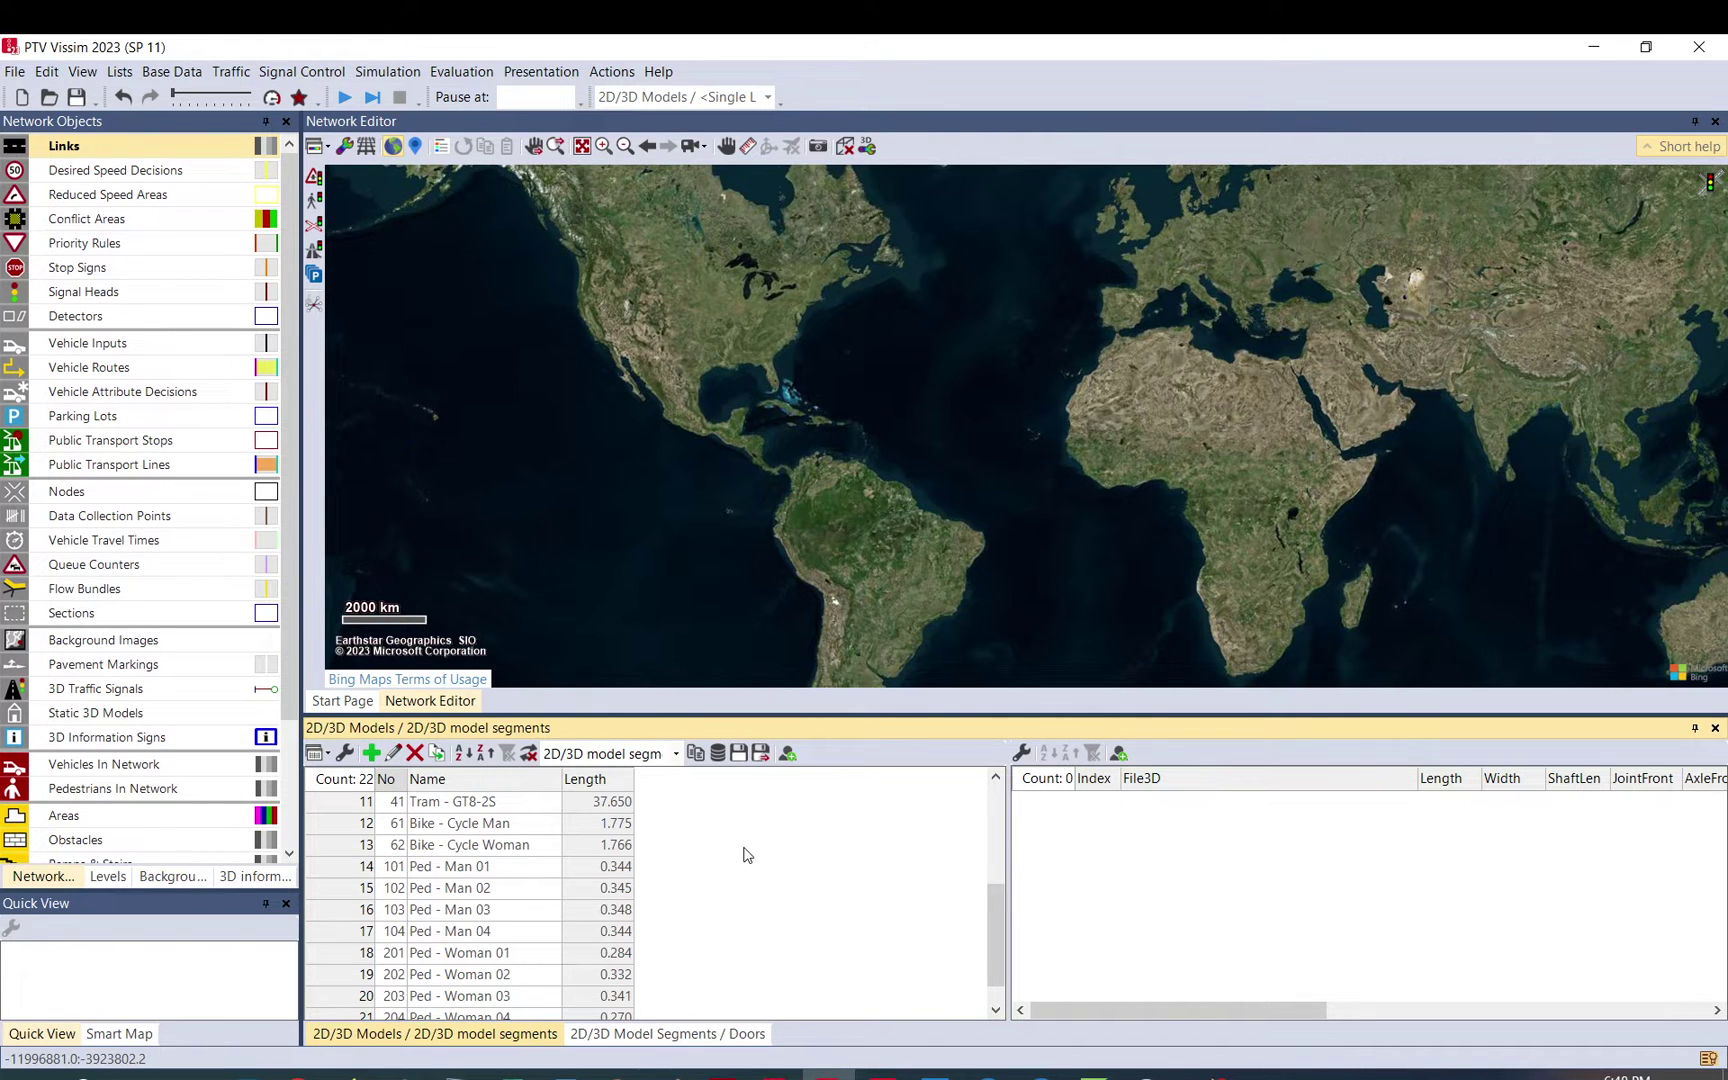
Inspect the pedestrian and car models' segments, then edit the Volkswagen Golf's File3D entry
{"action": "left_click", "coordinate": [491, 910]}
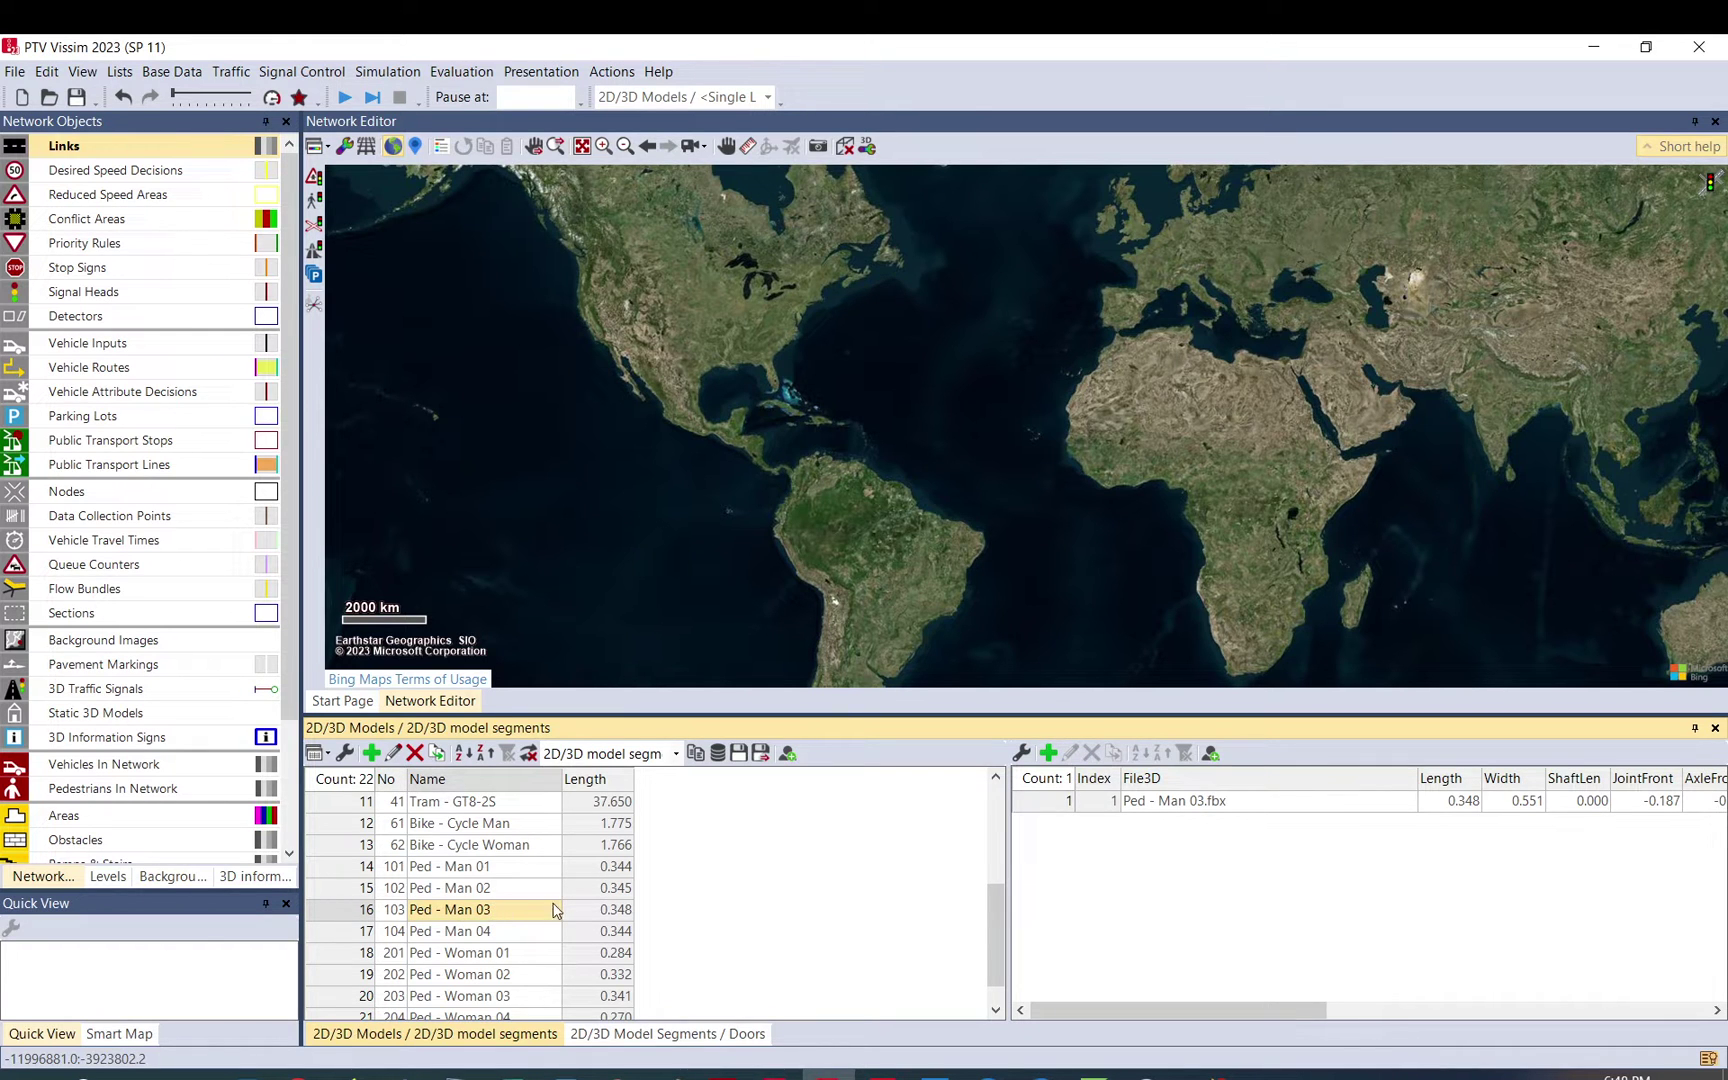
{"action": "scroll", "coordinate": [495, 912], "scroll_direction": "down", "scroll_amount": 1}
{"action": "left_click", "coordinate": [472, 912]}
{"action": "left_click", "coordinate": [470, 933]}
{"action": "scroll", "coordinate": [470, 943], "scroll_direction": "up", "scroll_amount": 4}
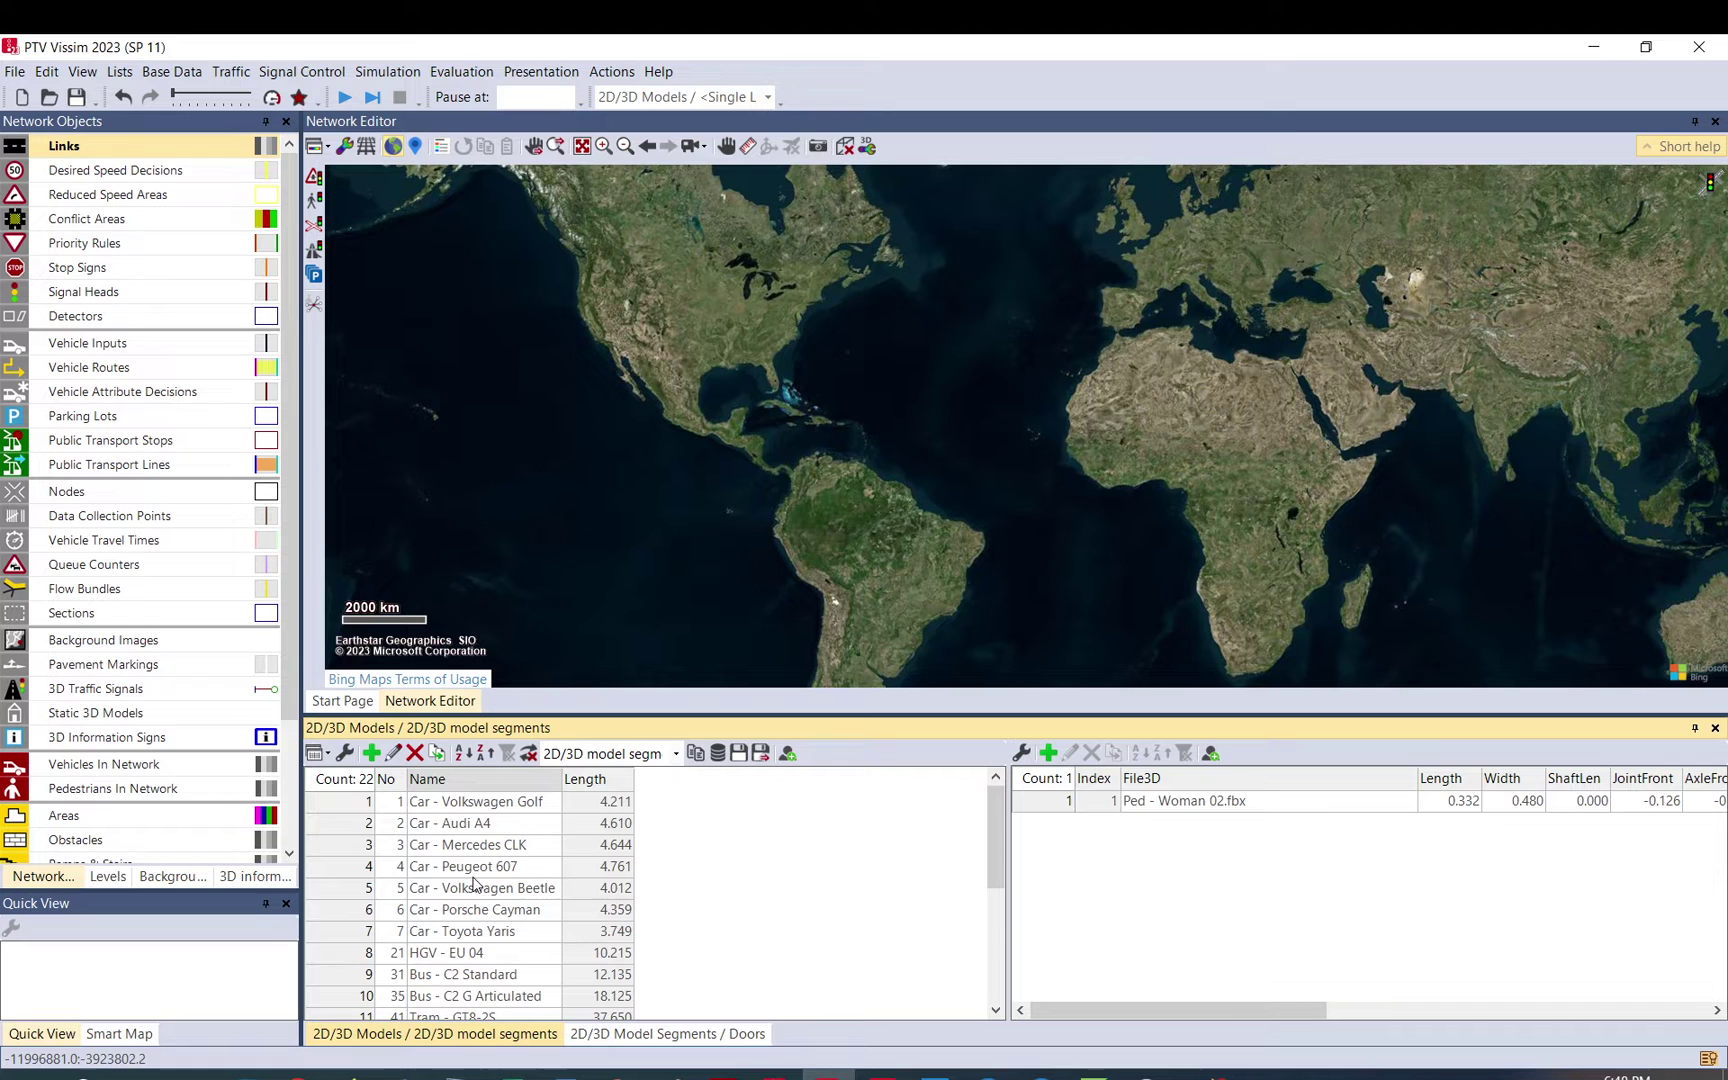
{"action": "left_click", "coordinate": [472, 826]}
{"action": "left_click", "coordinate": [473, 912]}
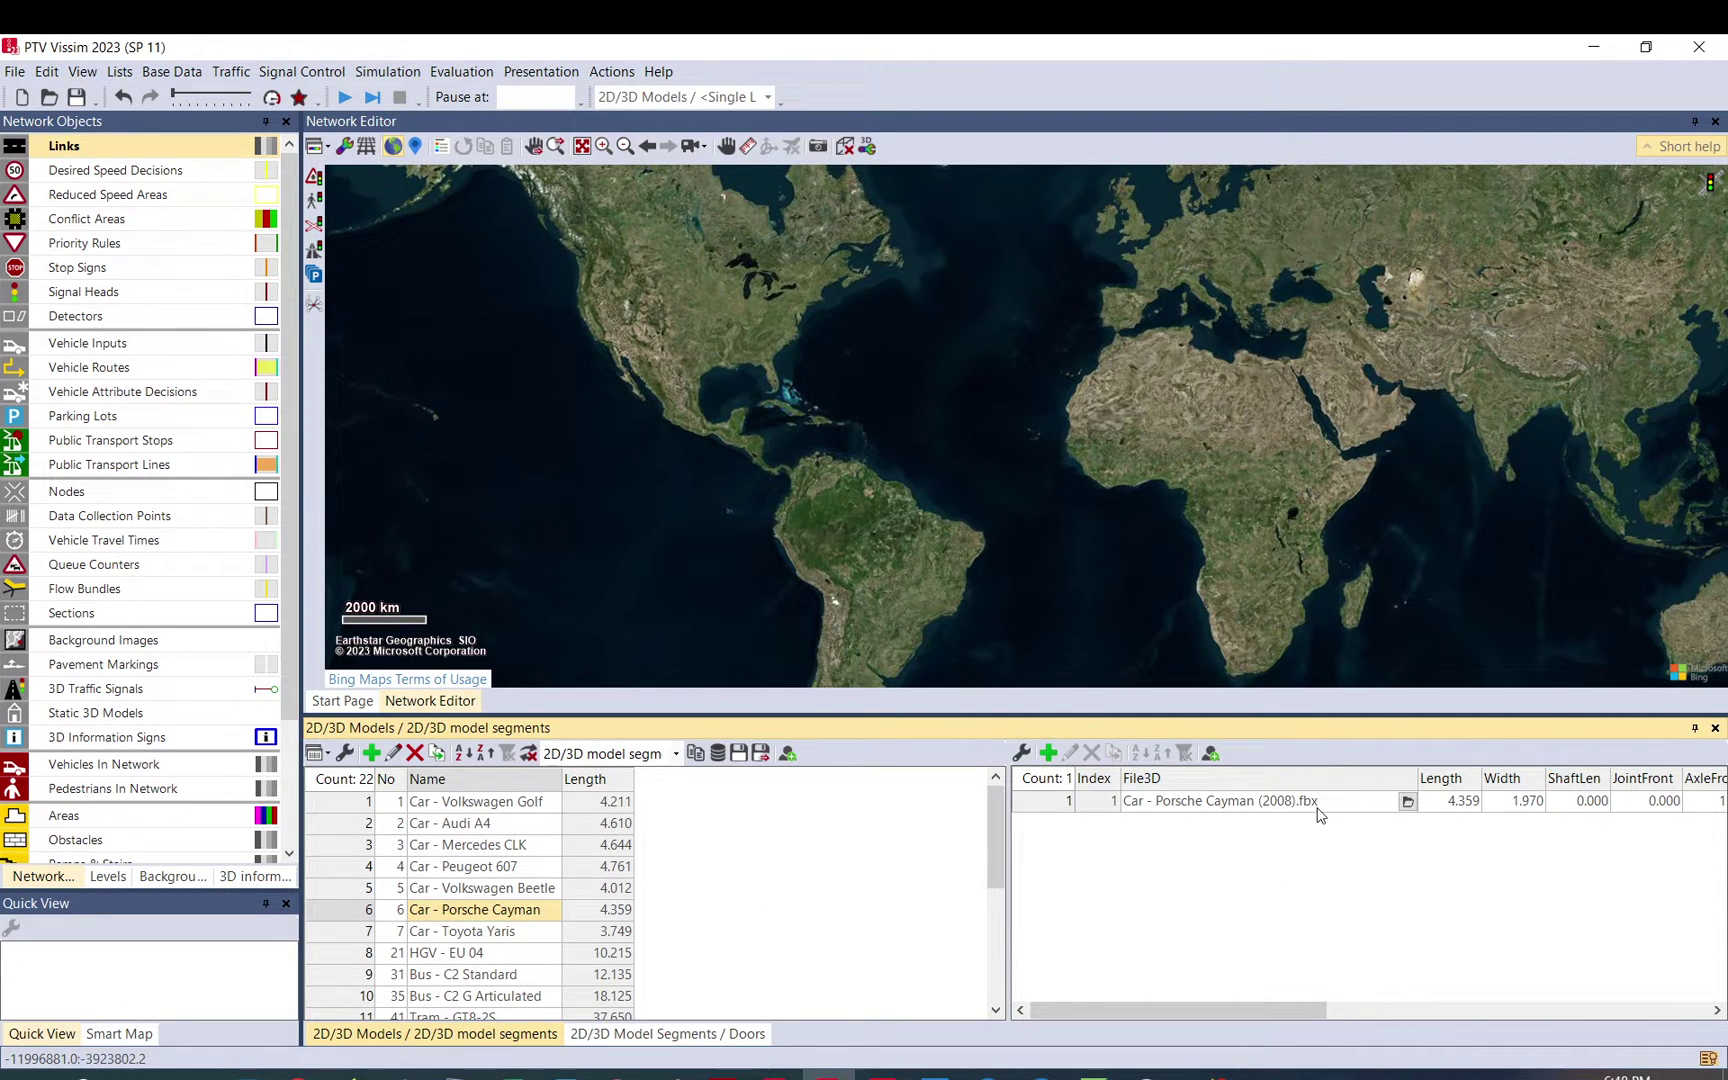
{"action": "left_click", "coordinate": [492, 803]}
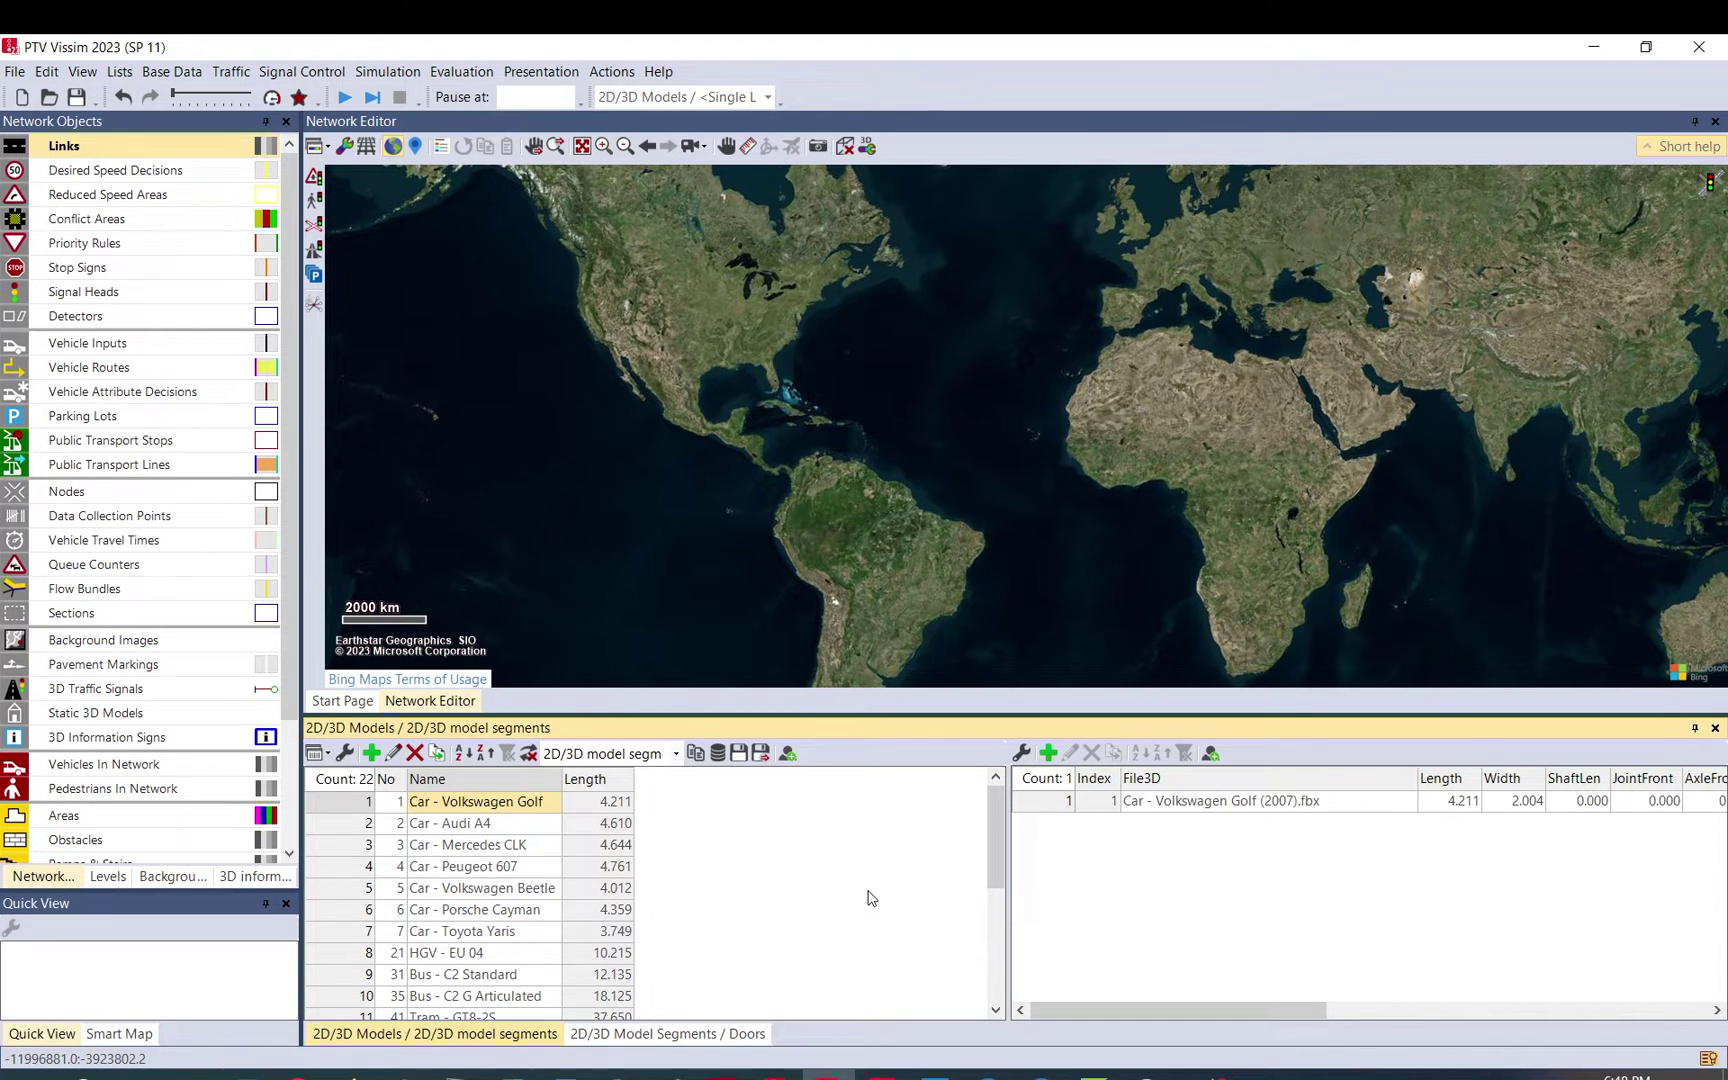
{"action": "left_click", "coordinate": [1318, 805]}
In 3D Warehouse, search for 'tuktuk' and limit the results to 3D models
{"action": "left_click", "coordinate": [298, 1074]}
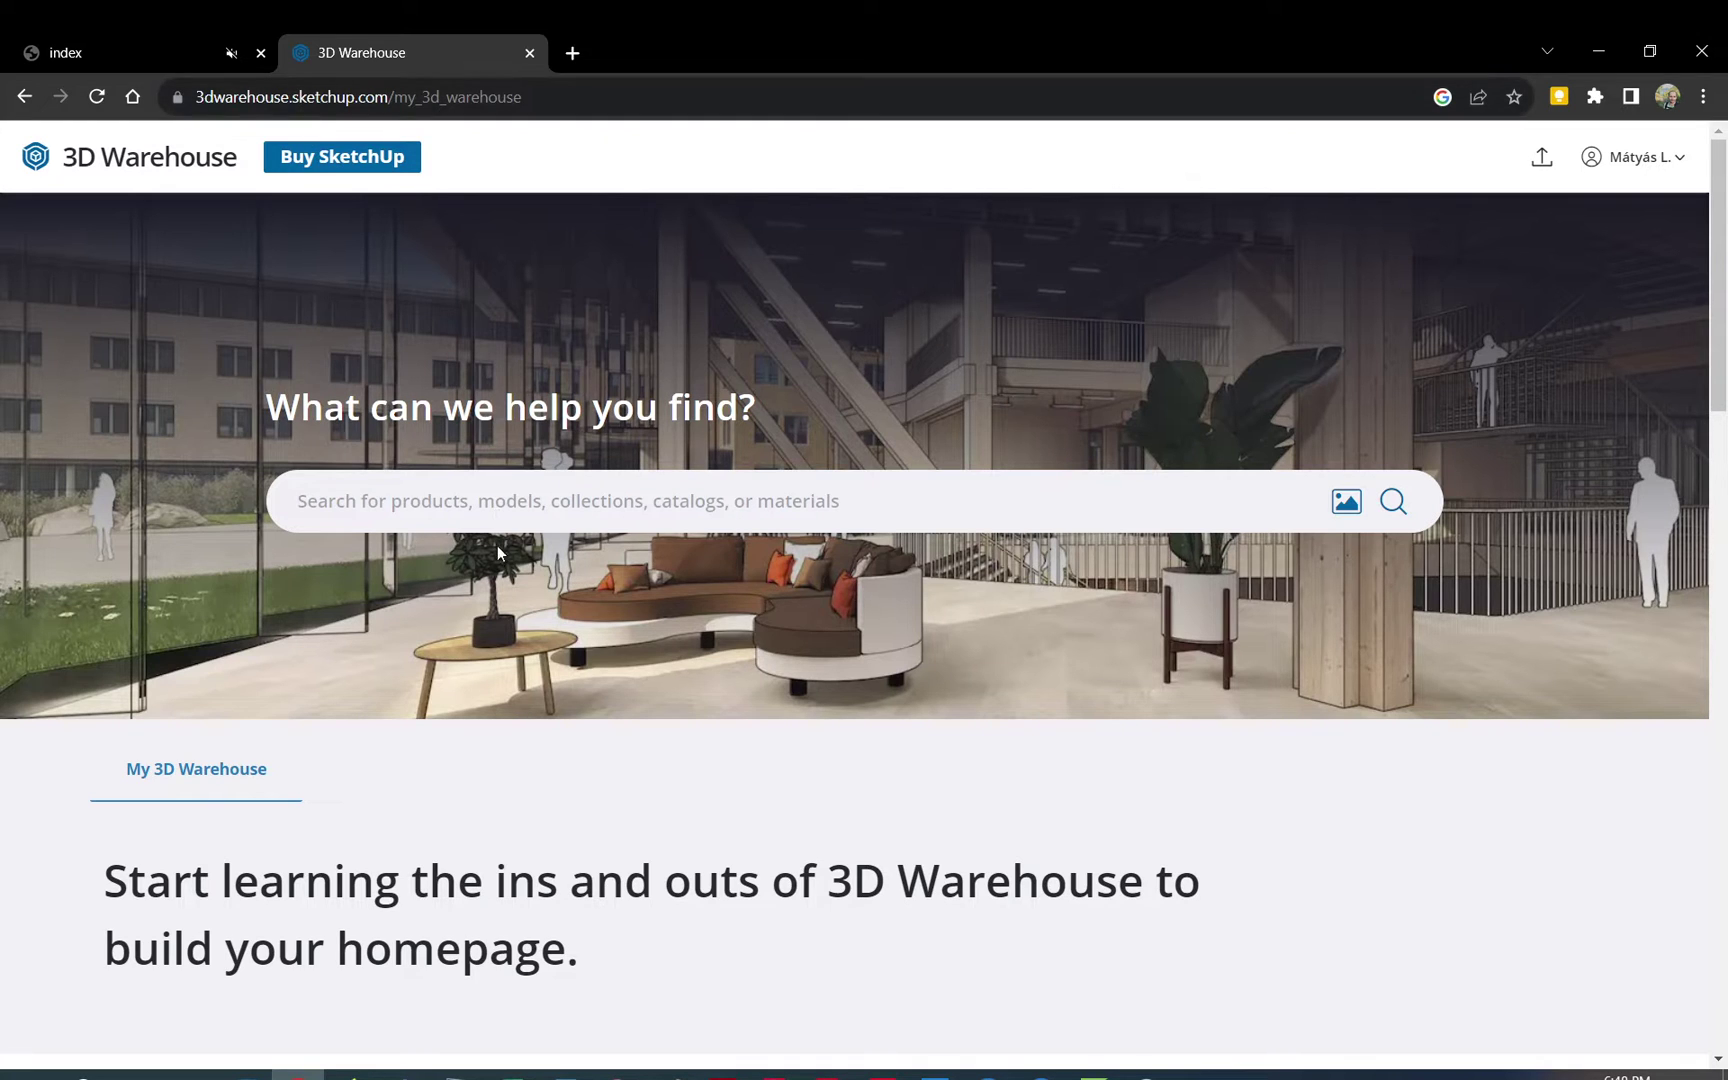
{"action": "left_click", "coordinate": [496, 508]}
{"action": "type", "text": "tuktuk"}
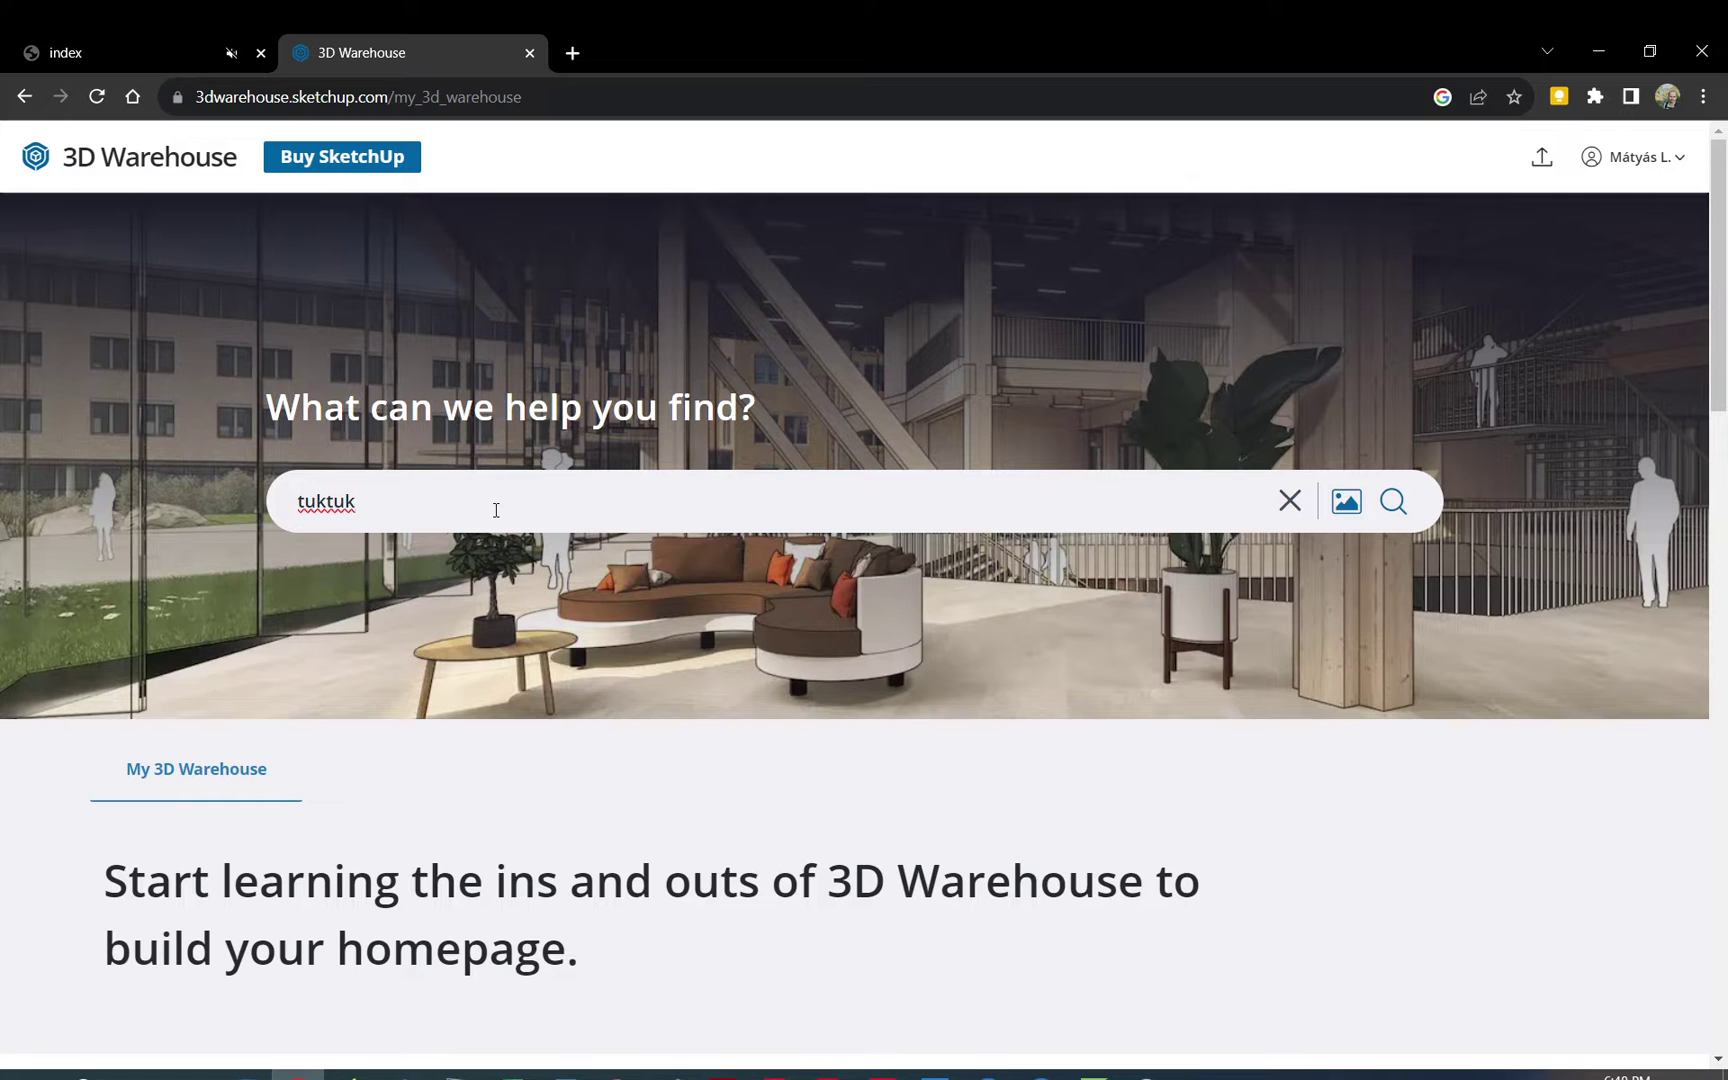
{"action": "left_click", "coordinate": [1393, 501]}
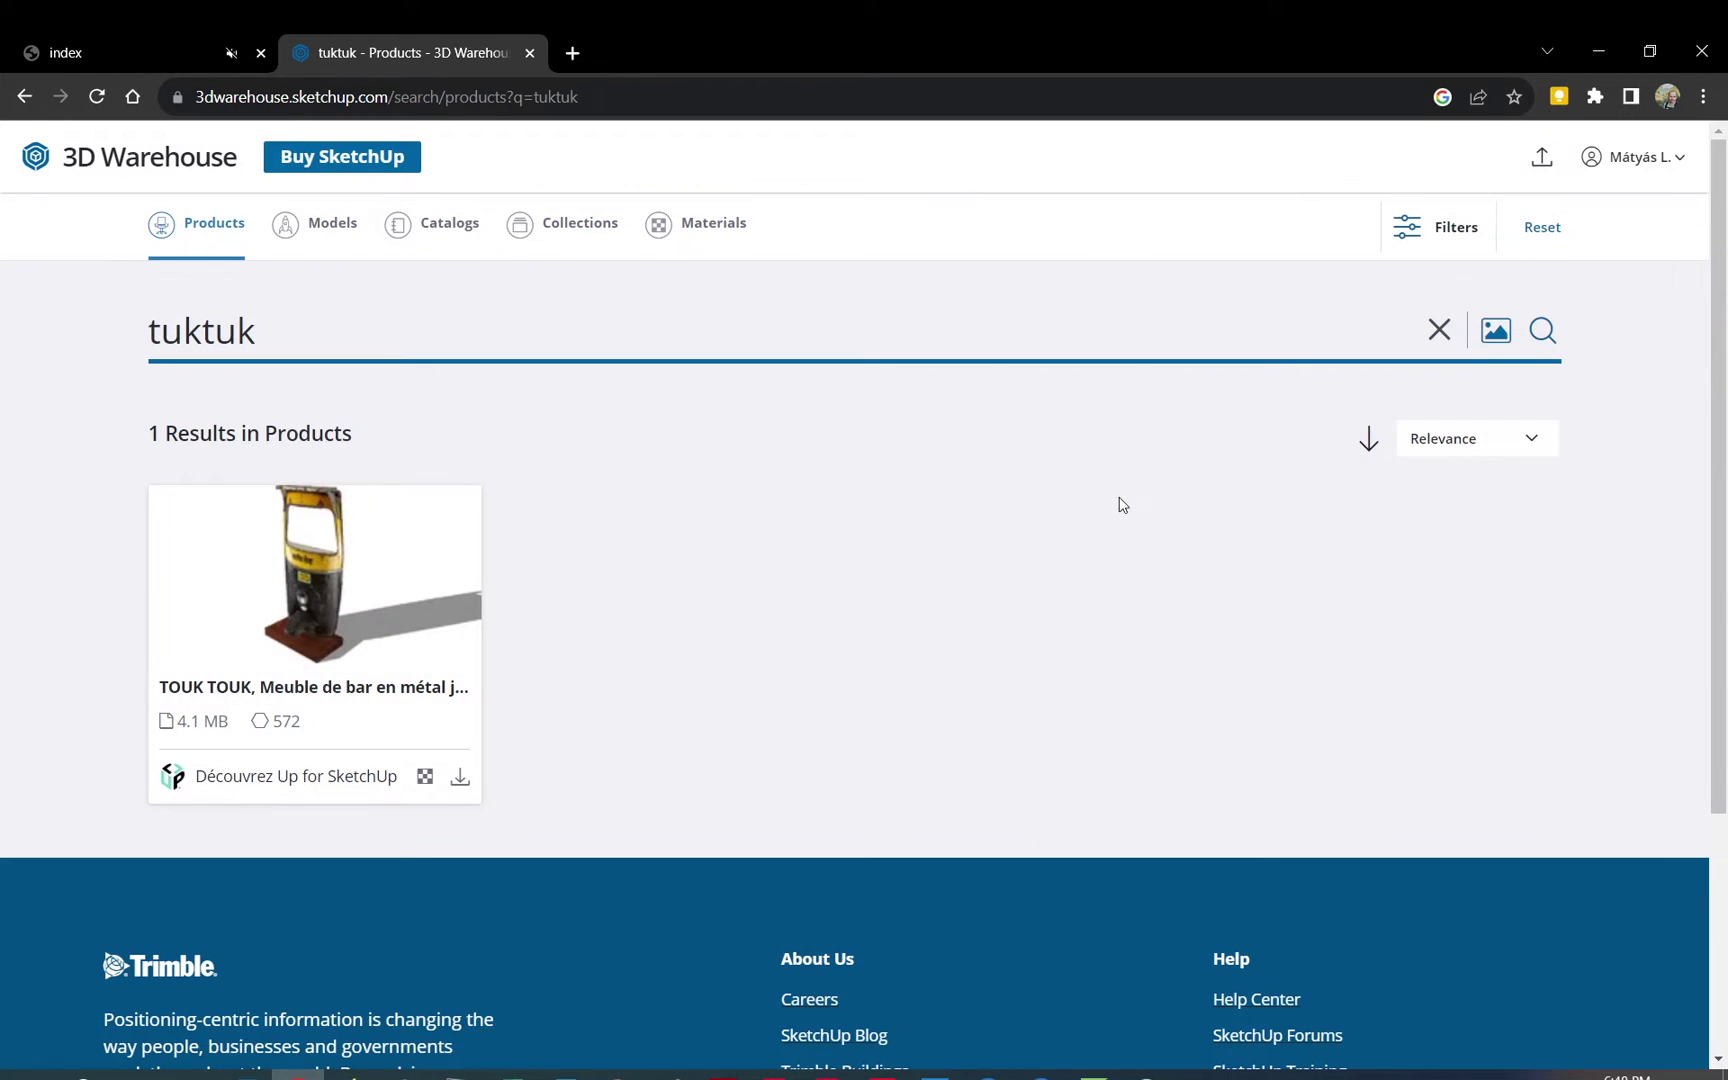
{"action": "left_click", "coordinate": [332, 226]}
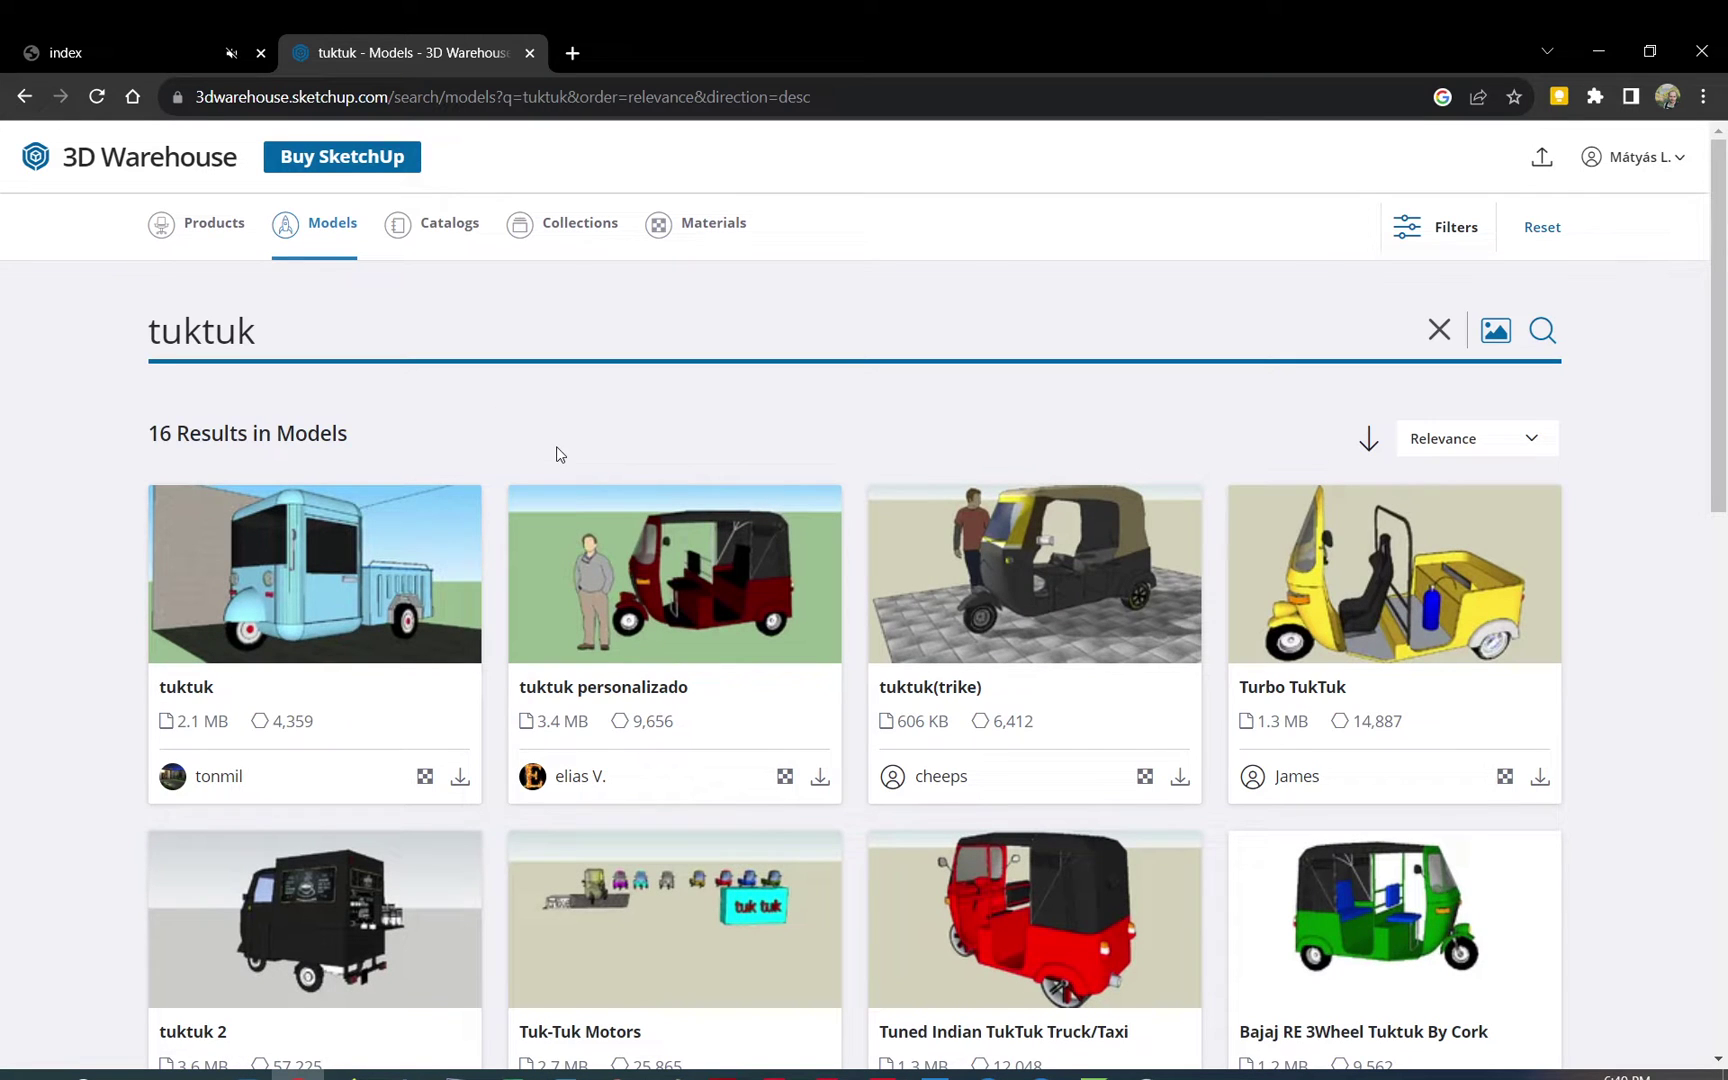
{"action": "scroll", "coordinate": [810, 662], "scroll_direction": "down", "scroll_amount": 5}
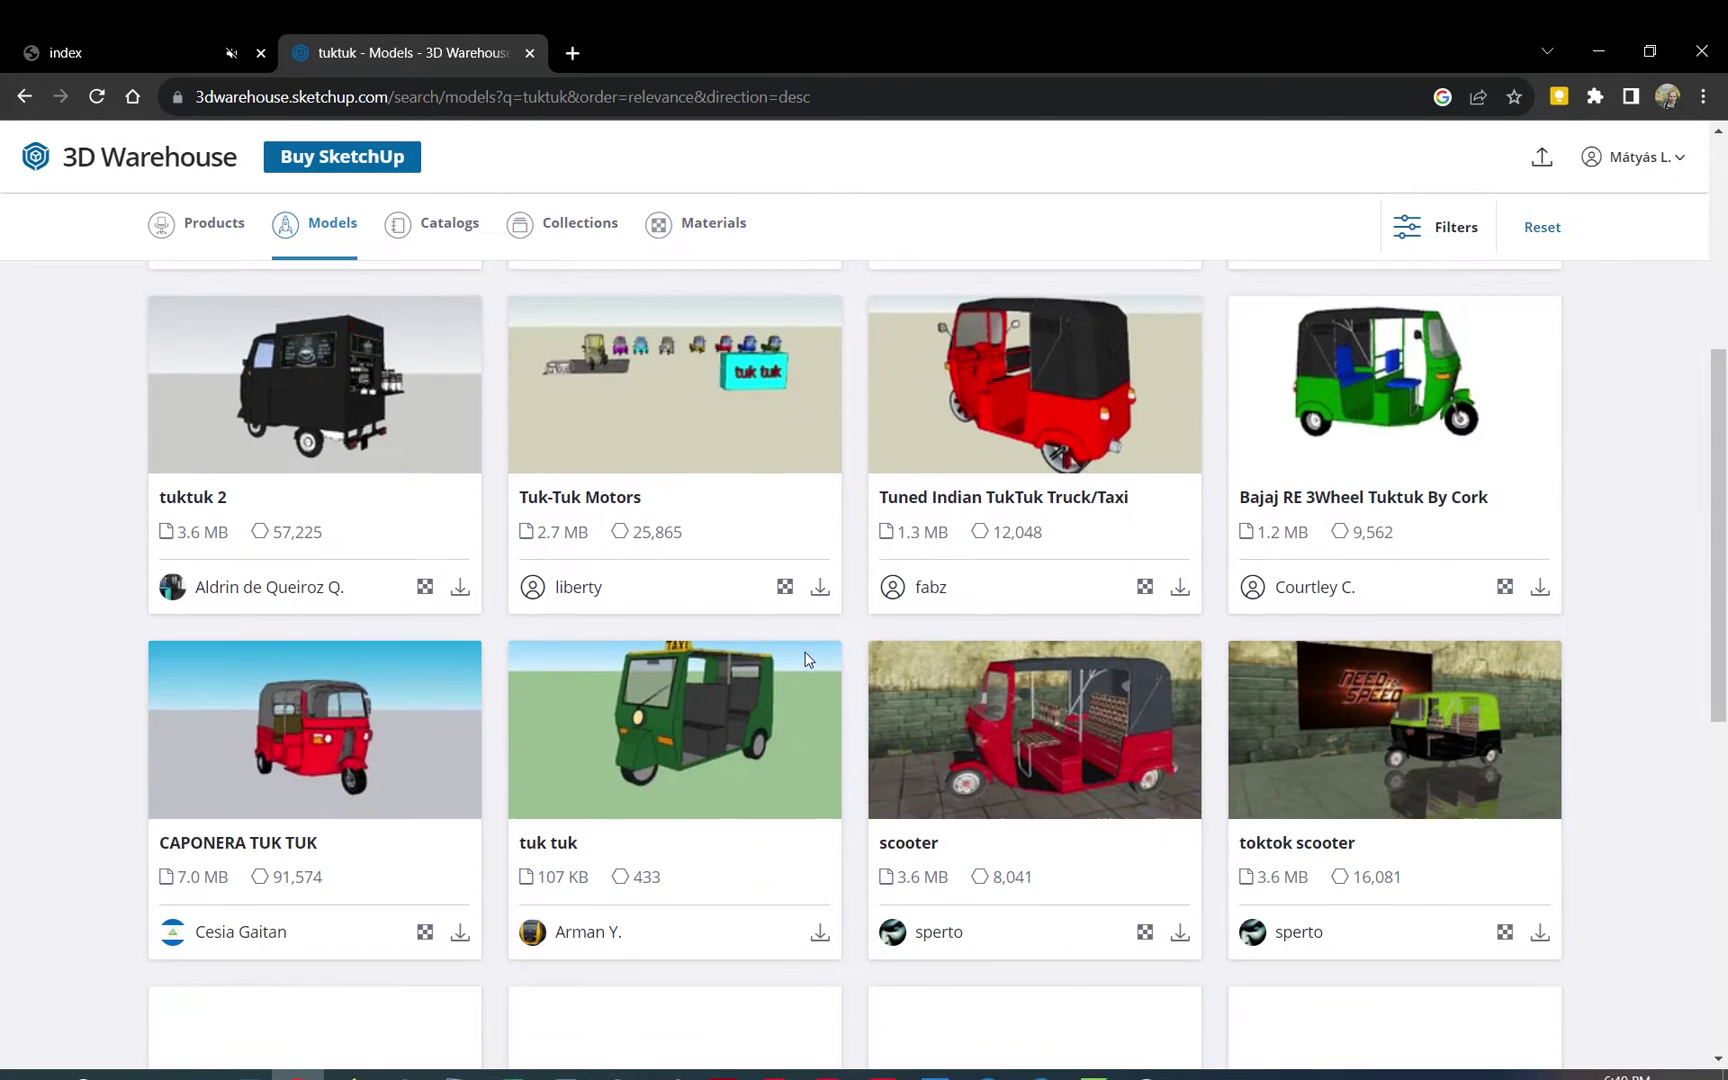
{"action": "scroll", "coordinate": [645, 718], "scroll_direction": "up", "scroll_amount": 5}
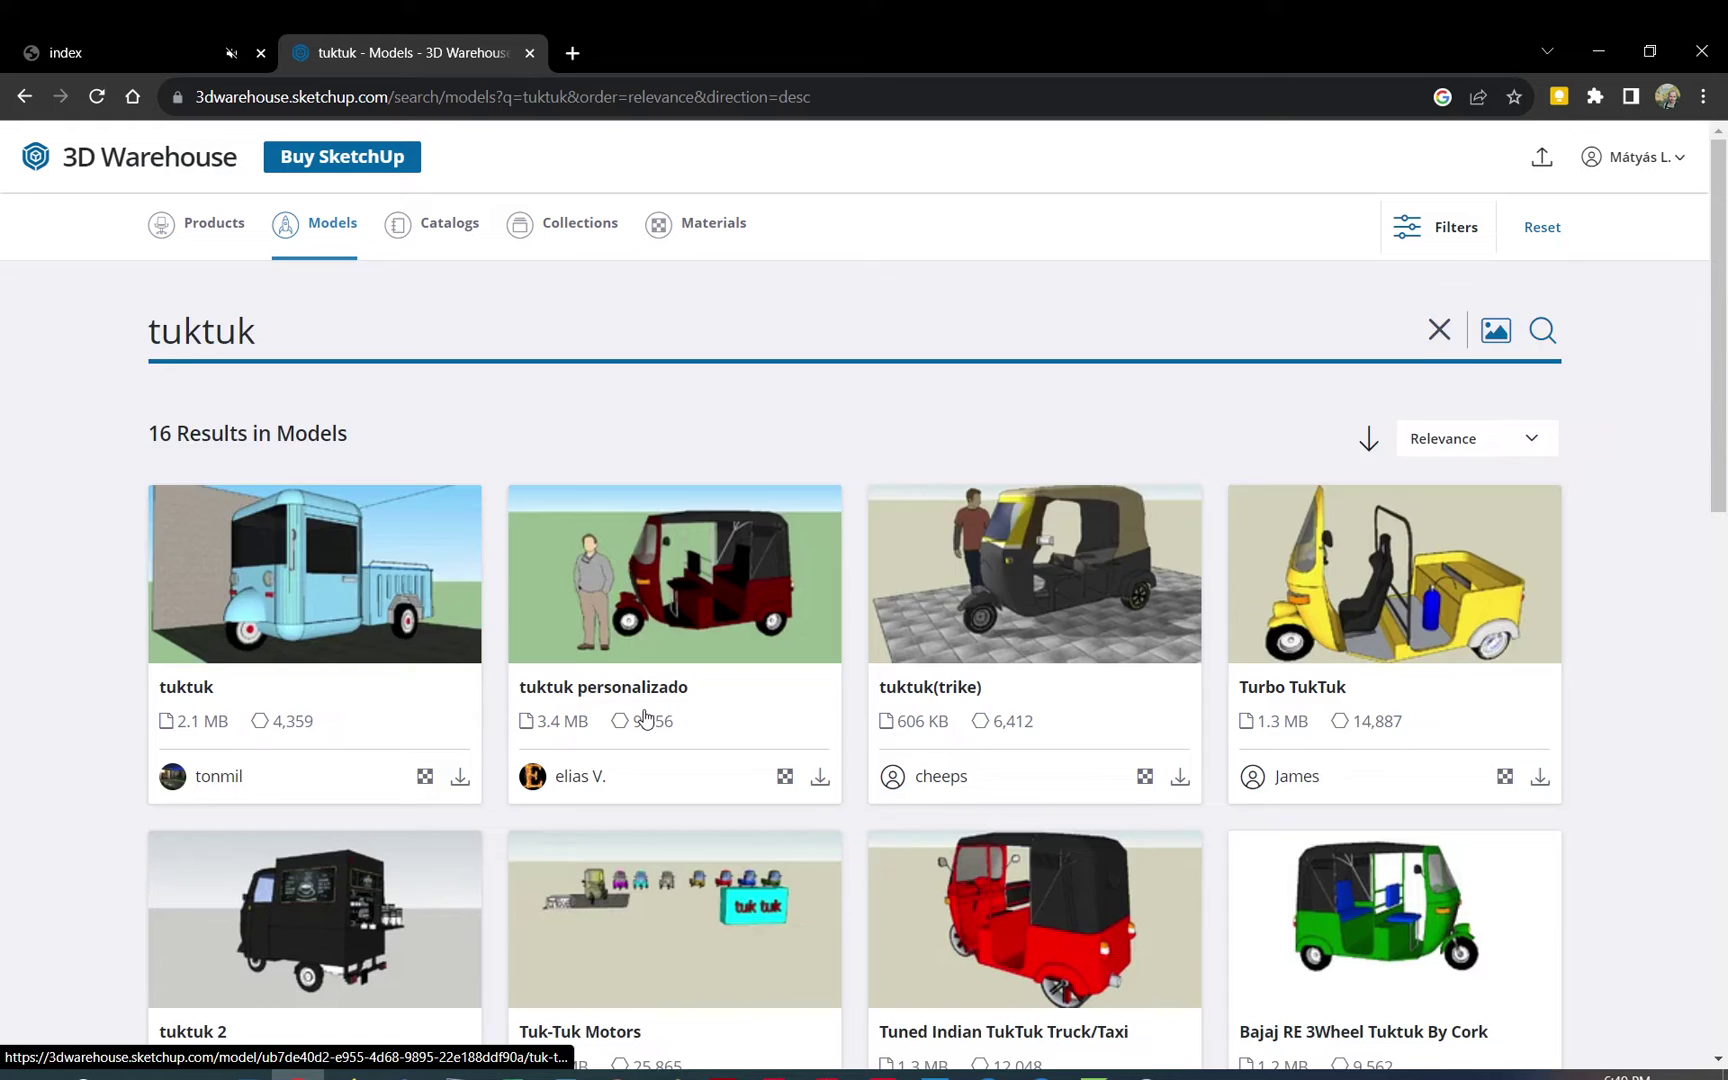
{"action": "scroll", "coordinate": [645, 718], "scroll_direction": "down", "scroll_amount": 5}
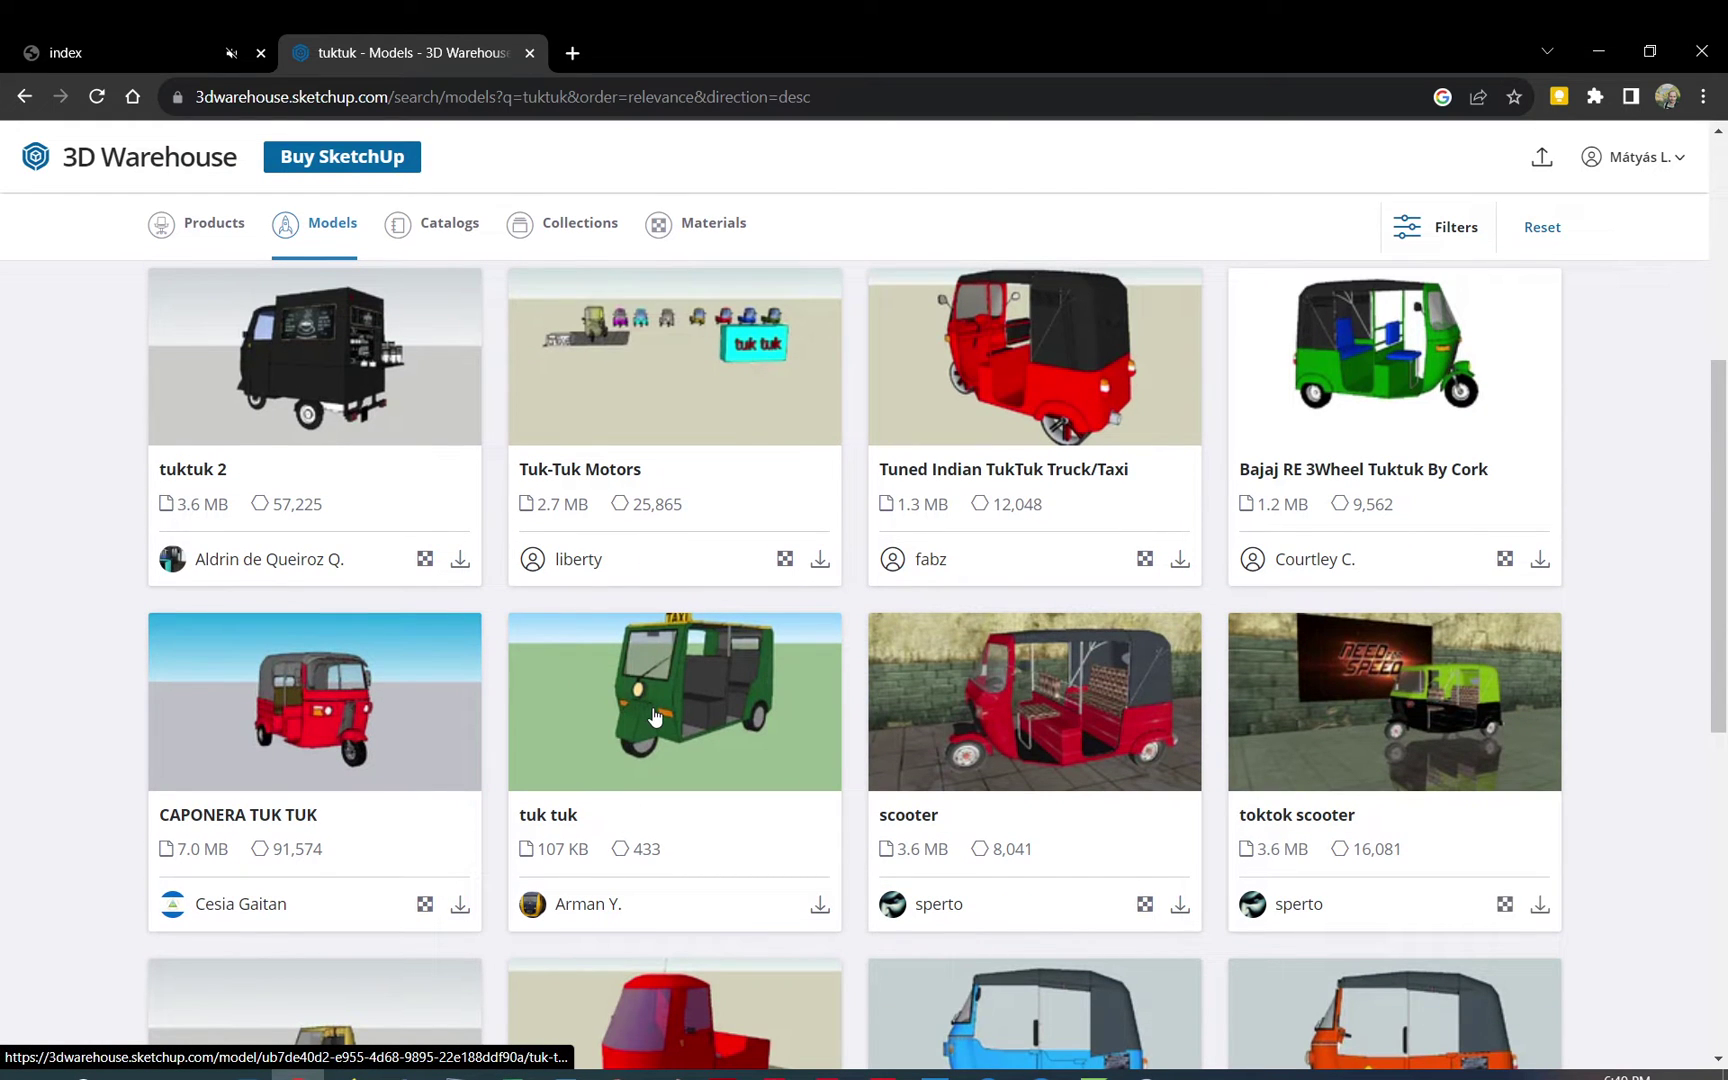
Open the green 'tuk tuk' model page and read its 21 x 52 x 36 bounds
{"action": "left_click", "coordinate": [654, 716]}
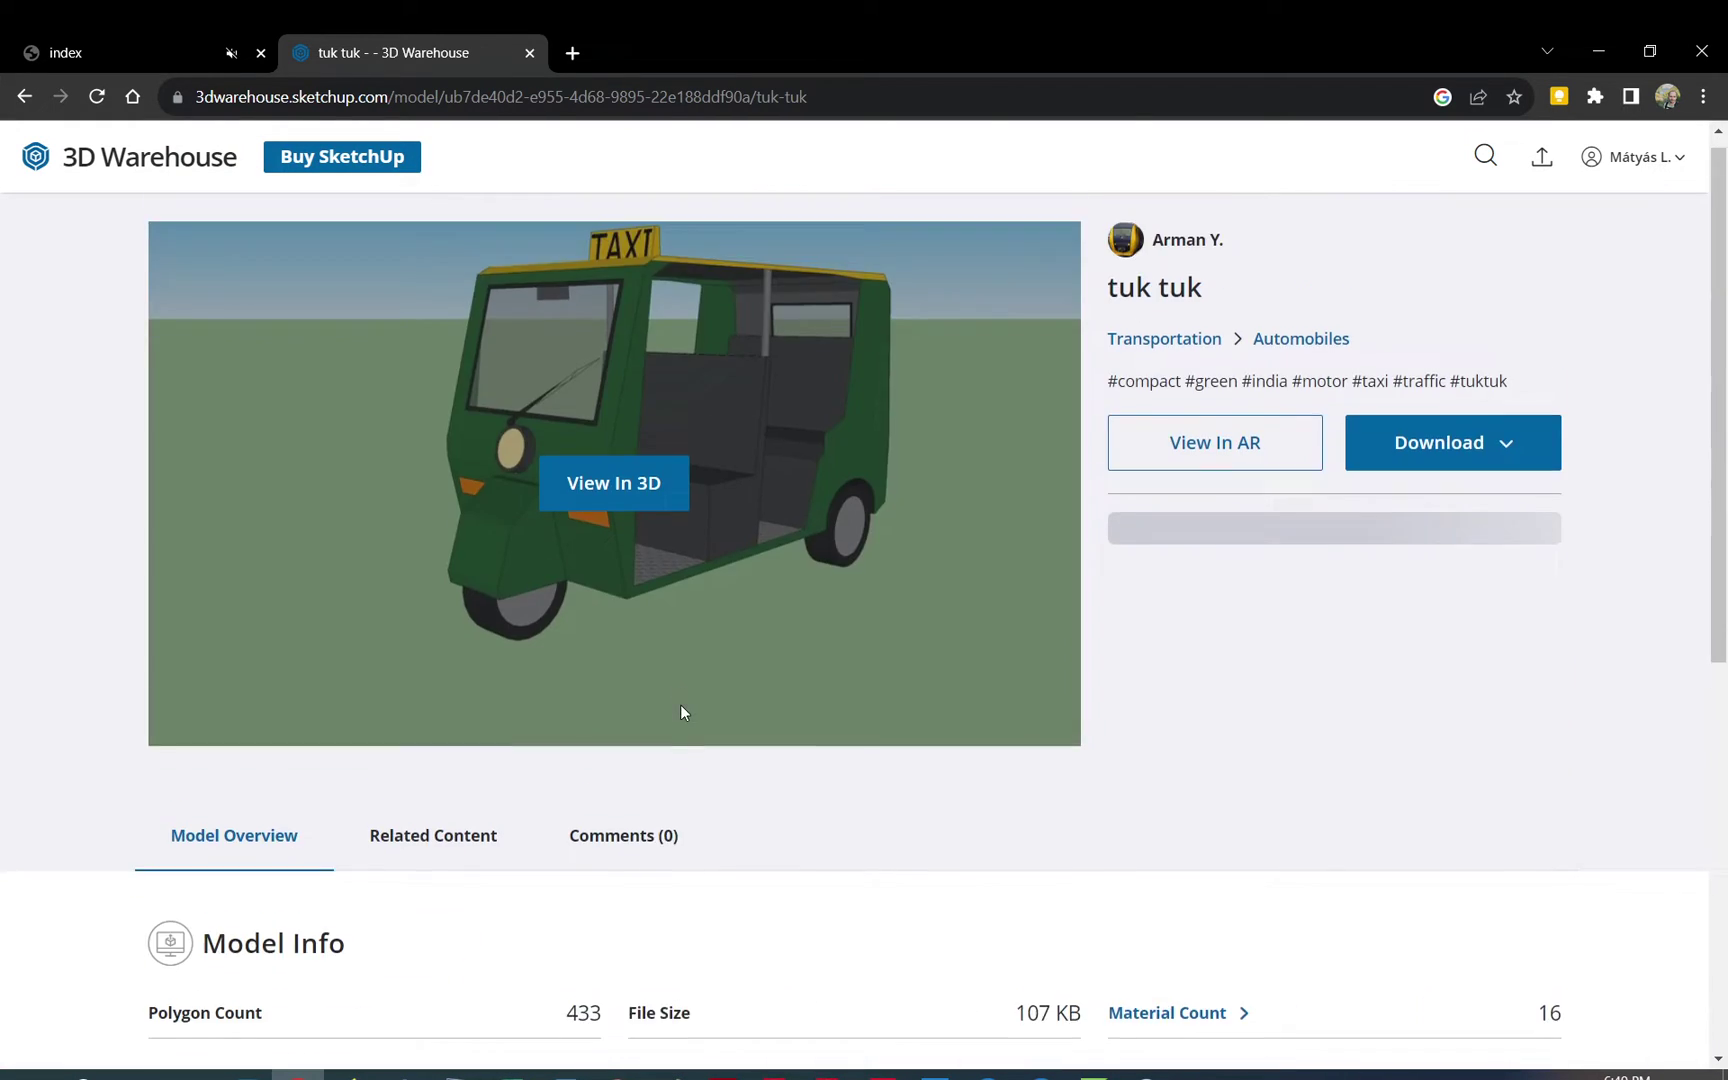
{"action": "scroll", "coordinate": [678, 716], "scroll_direction": "down", "scroll_amount": 3}
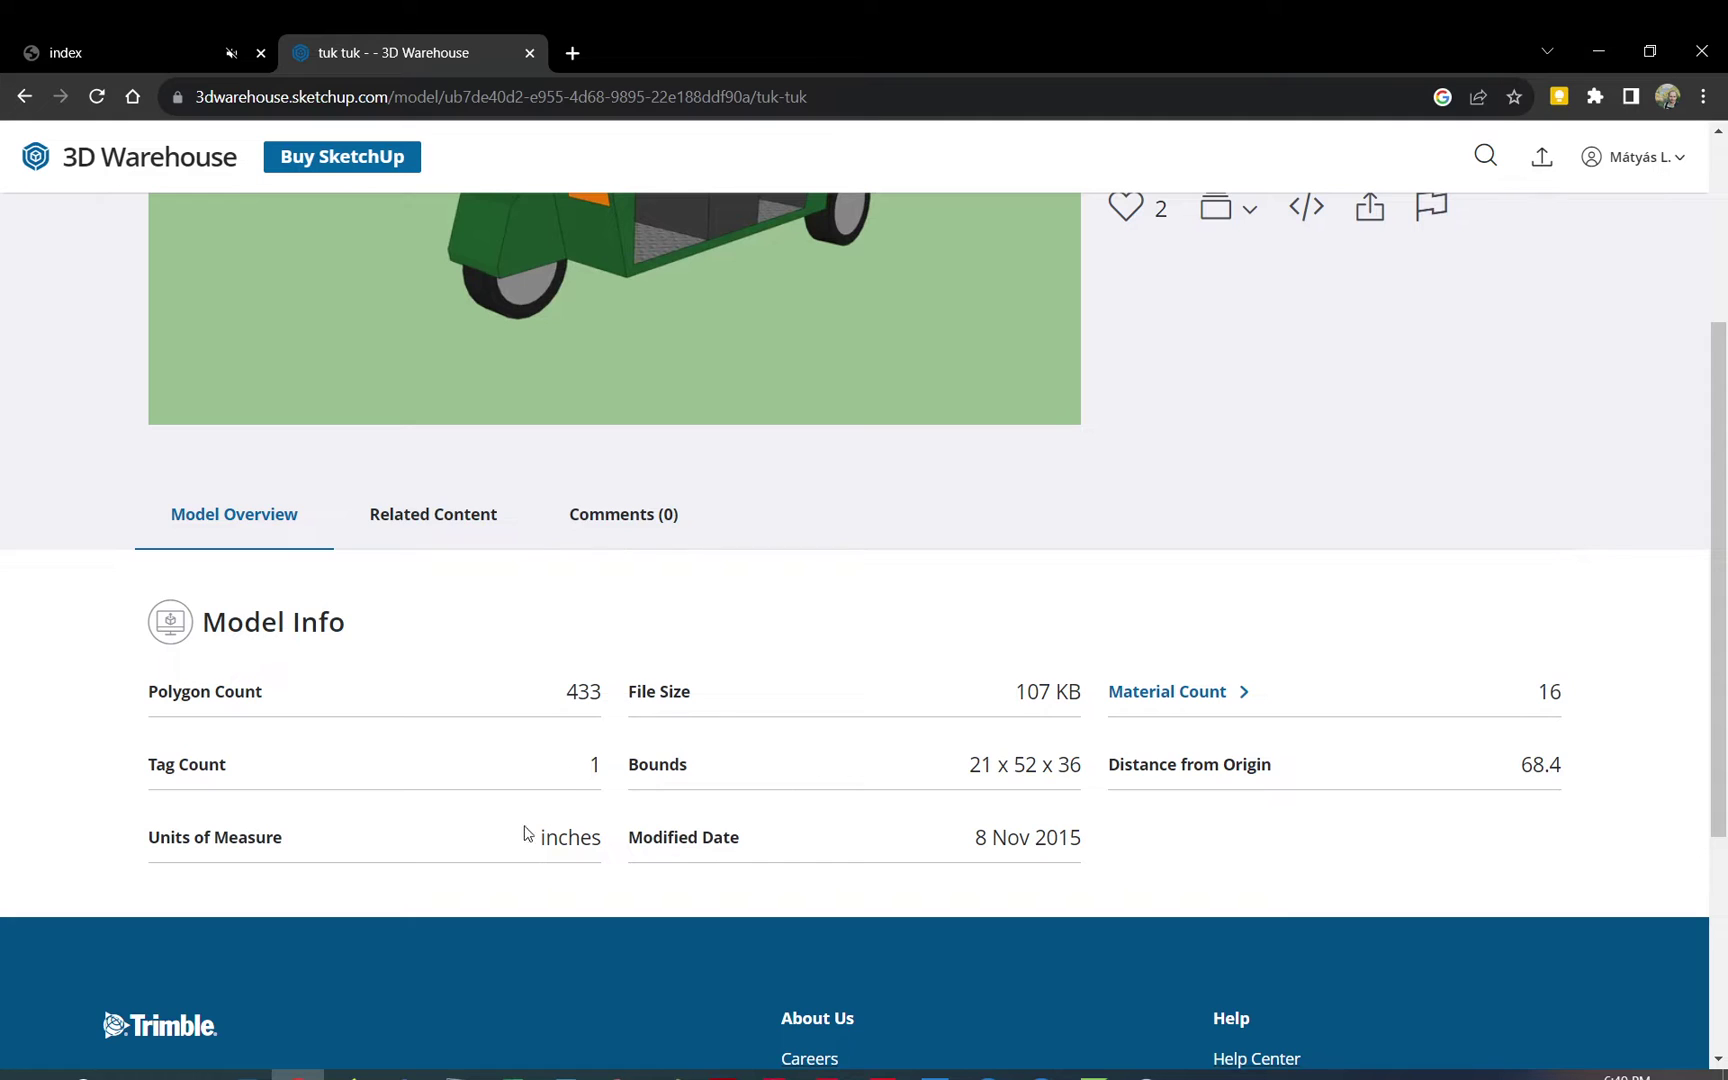
{"action": "mouse_move", "coordinate": [1087, 775]}
{"action": "left_mouse_down"}
{"action": "mouse_move", "coordinate": [632, 785]}
{"action": "mouse_move", "coordinate": [630, 768]}
{"action": "mouse_move", "coordinate": [1107, 772]}
{"action": "mouse_move", "coordinate": [1075, 766]}
{"action": "left_mouse_up"}
{"action": "left_click", "coordinate": [970, 768]}
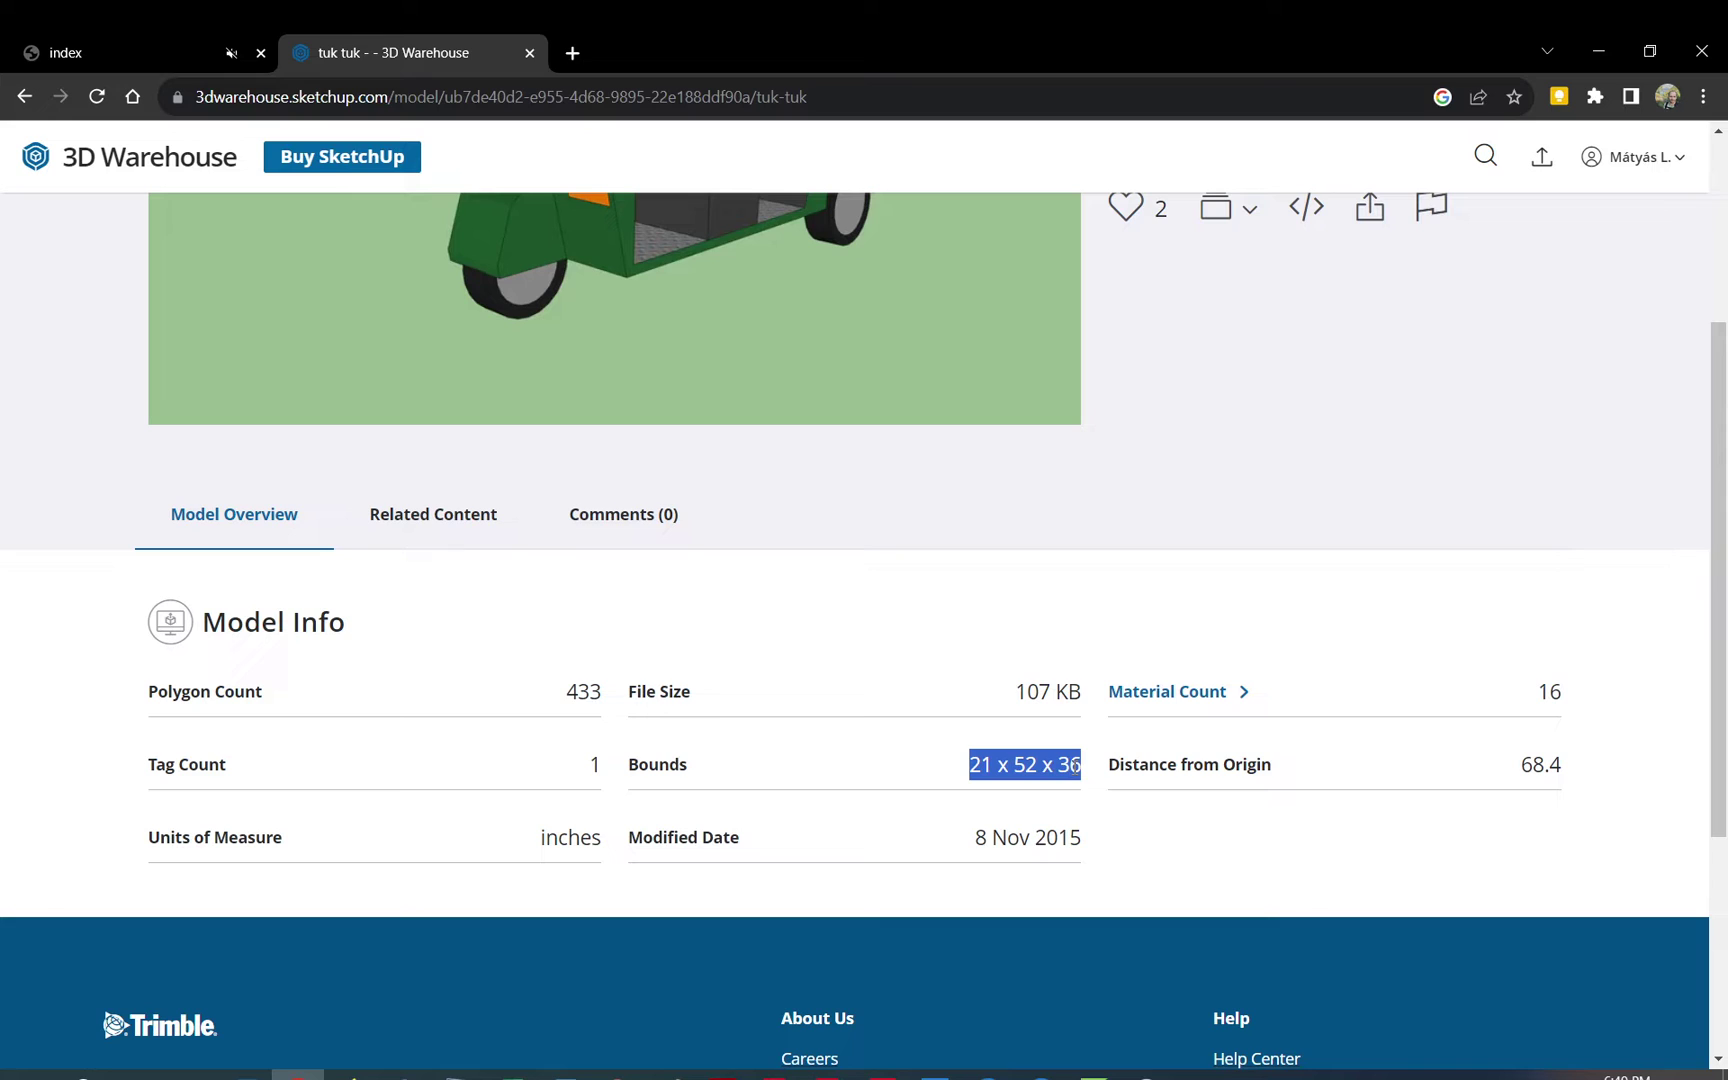
{"action": "double_click", "coordinate": [555, 842]}
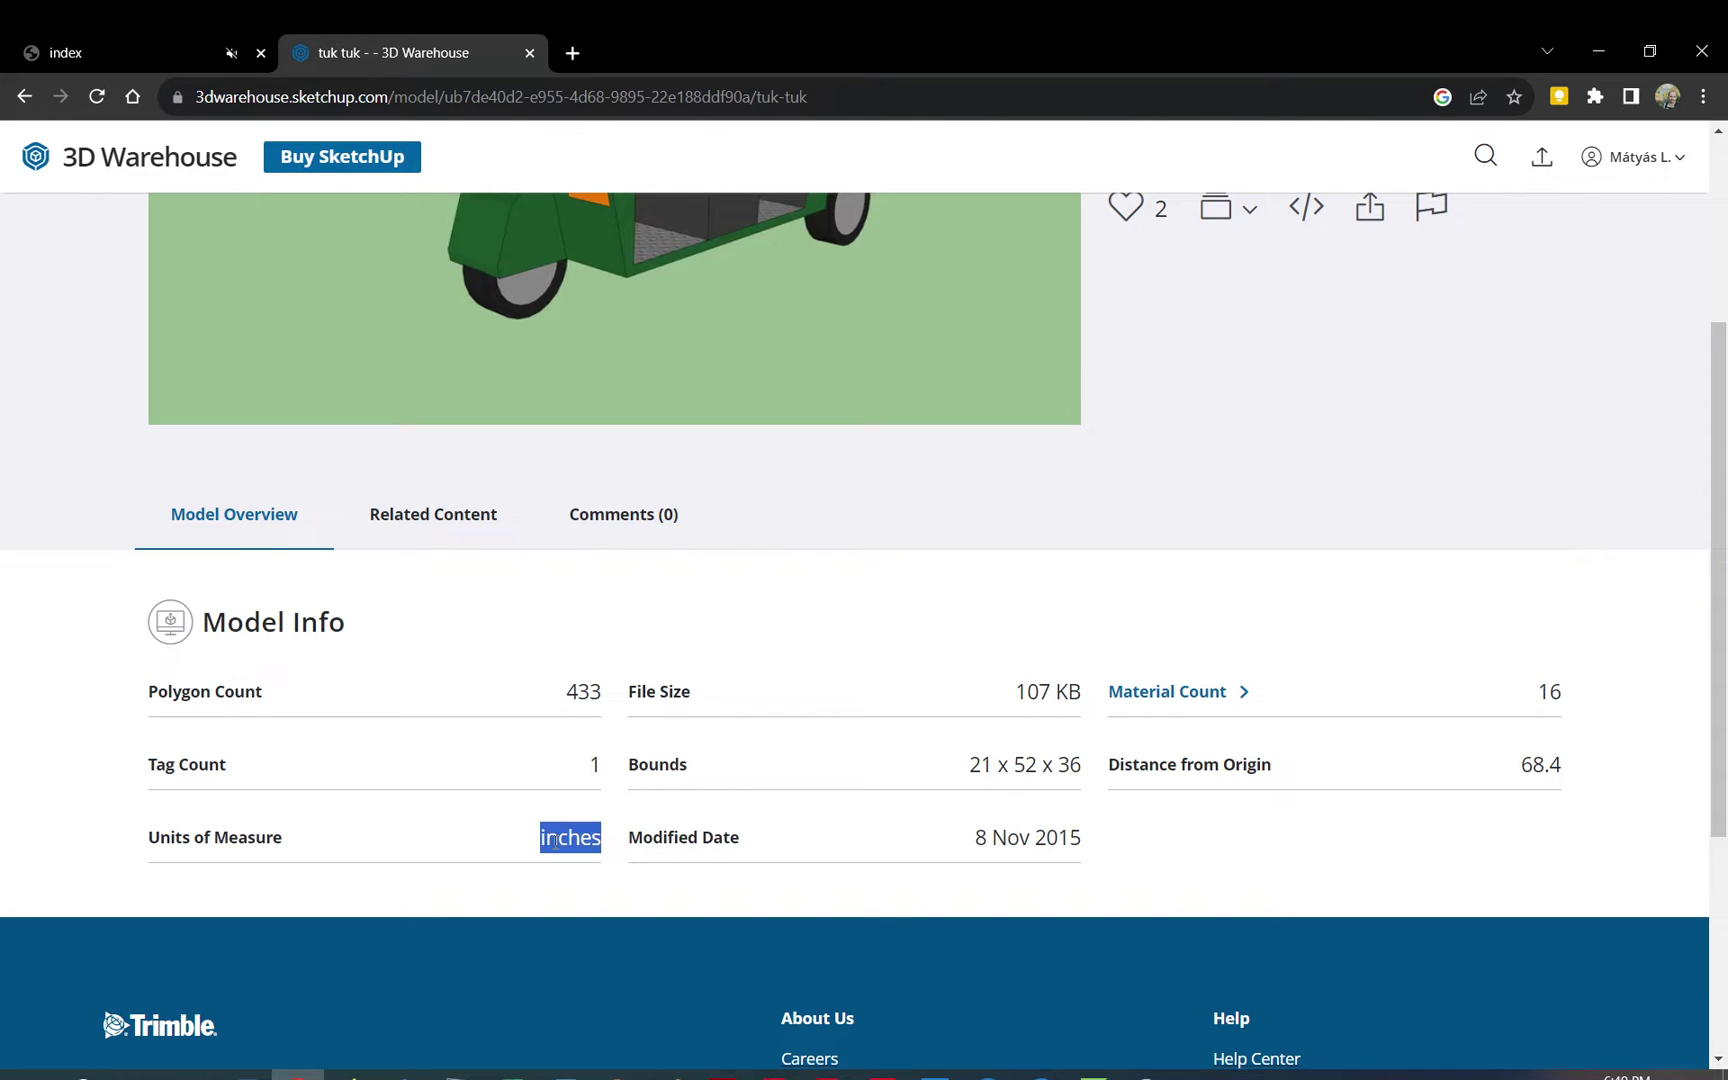
{"action": "mouse_move", "coordinate": [968, 772]}
{"action": "left_mouse_down"}
{"action": "mouse_move", "coordinate": [1094, 781]}
{"action": "mouse_move", "coordinate": [964, 771]}
{"action": "left_mouse_up"}
{"action": "scroll", "coordinate": [970, 775], "scroll_direction": "up", "scroll_amount": 4}
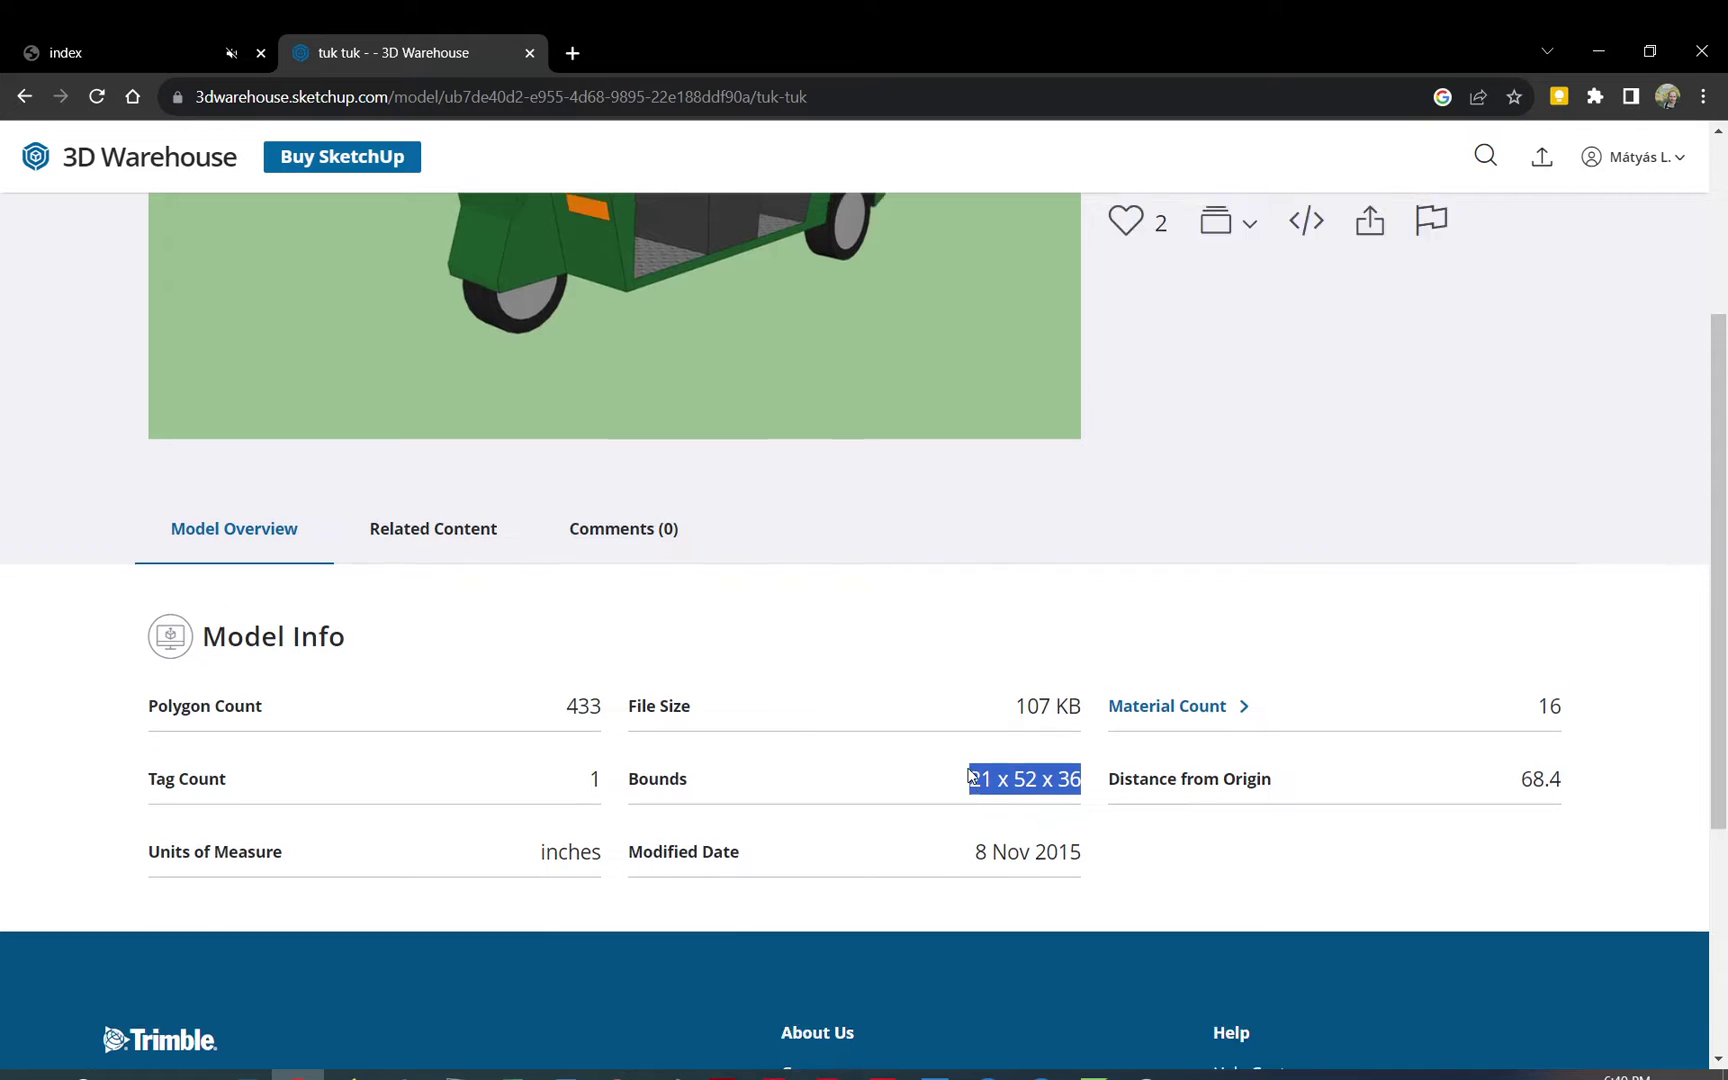
{"action": "scroll", "coordinate": [700, 460], "scroll_direction": "down", "scroll_amount": 3}
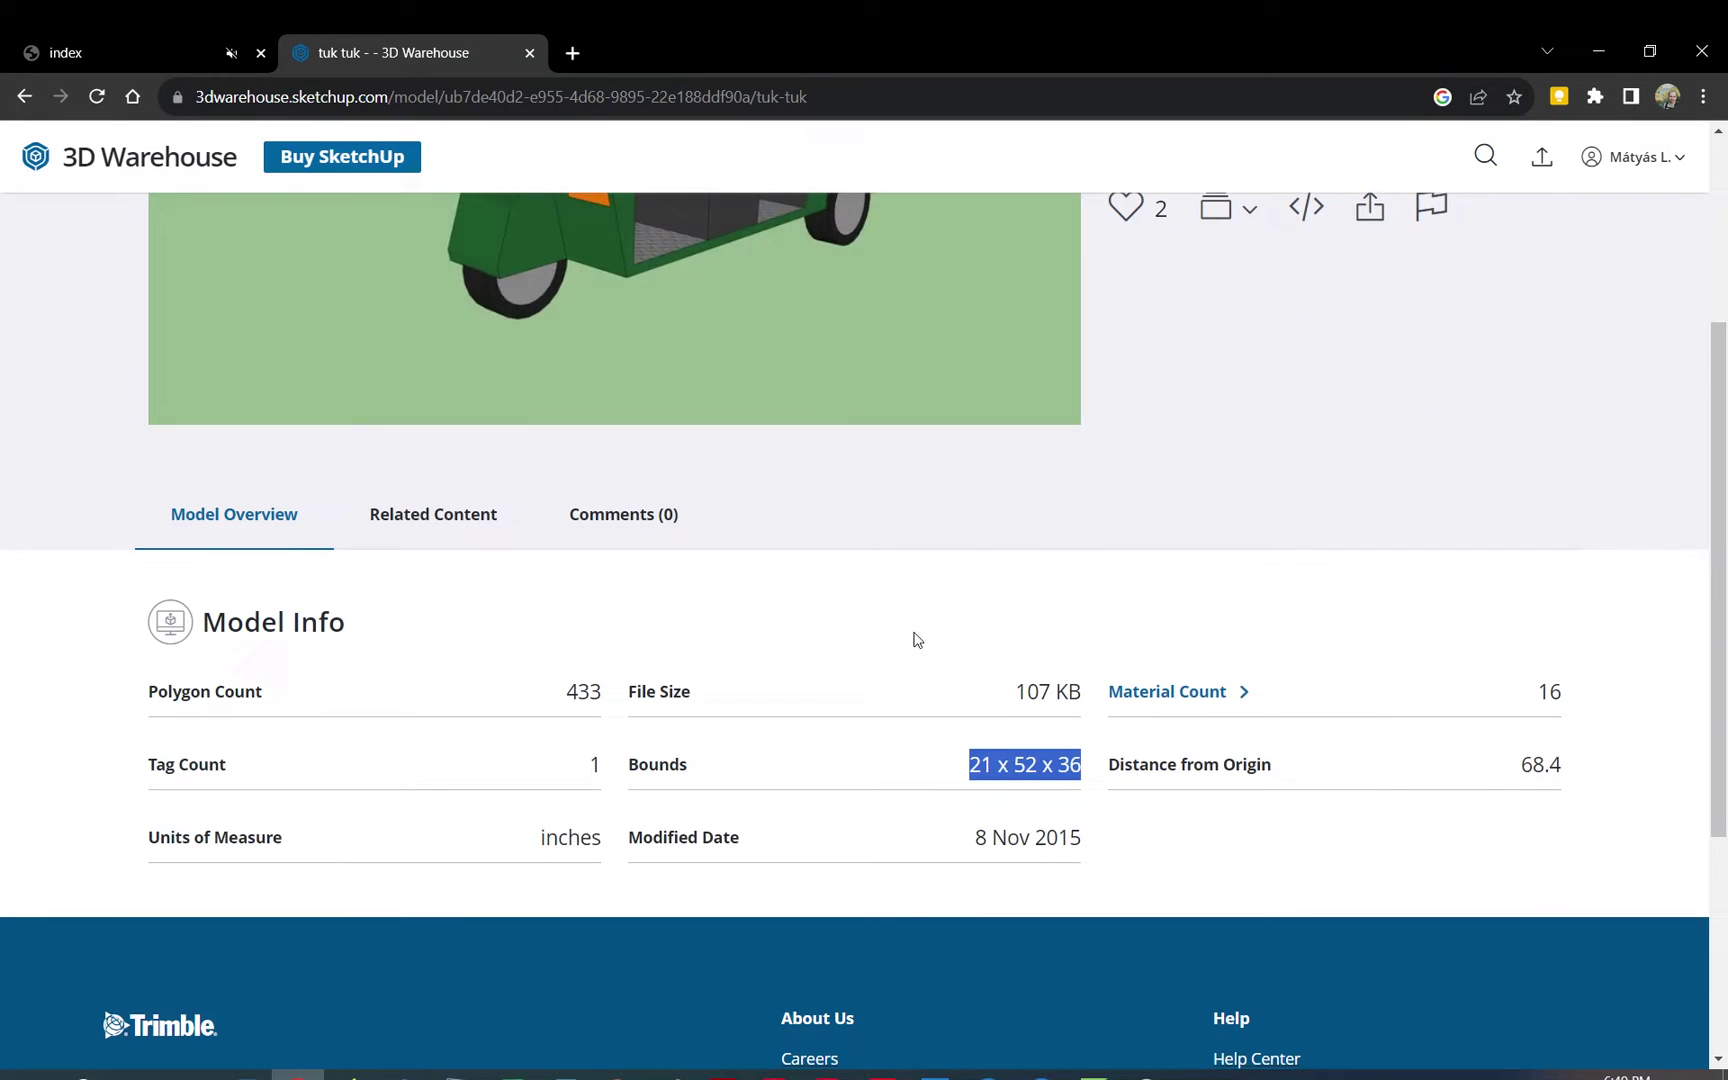
{"action": "left_click", "coordinate": [18, 100]}
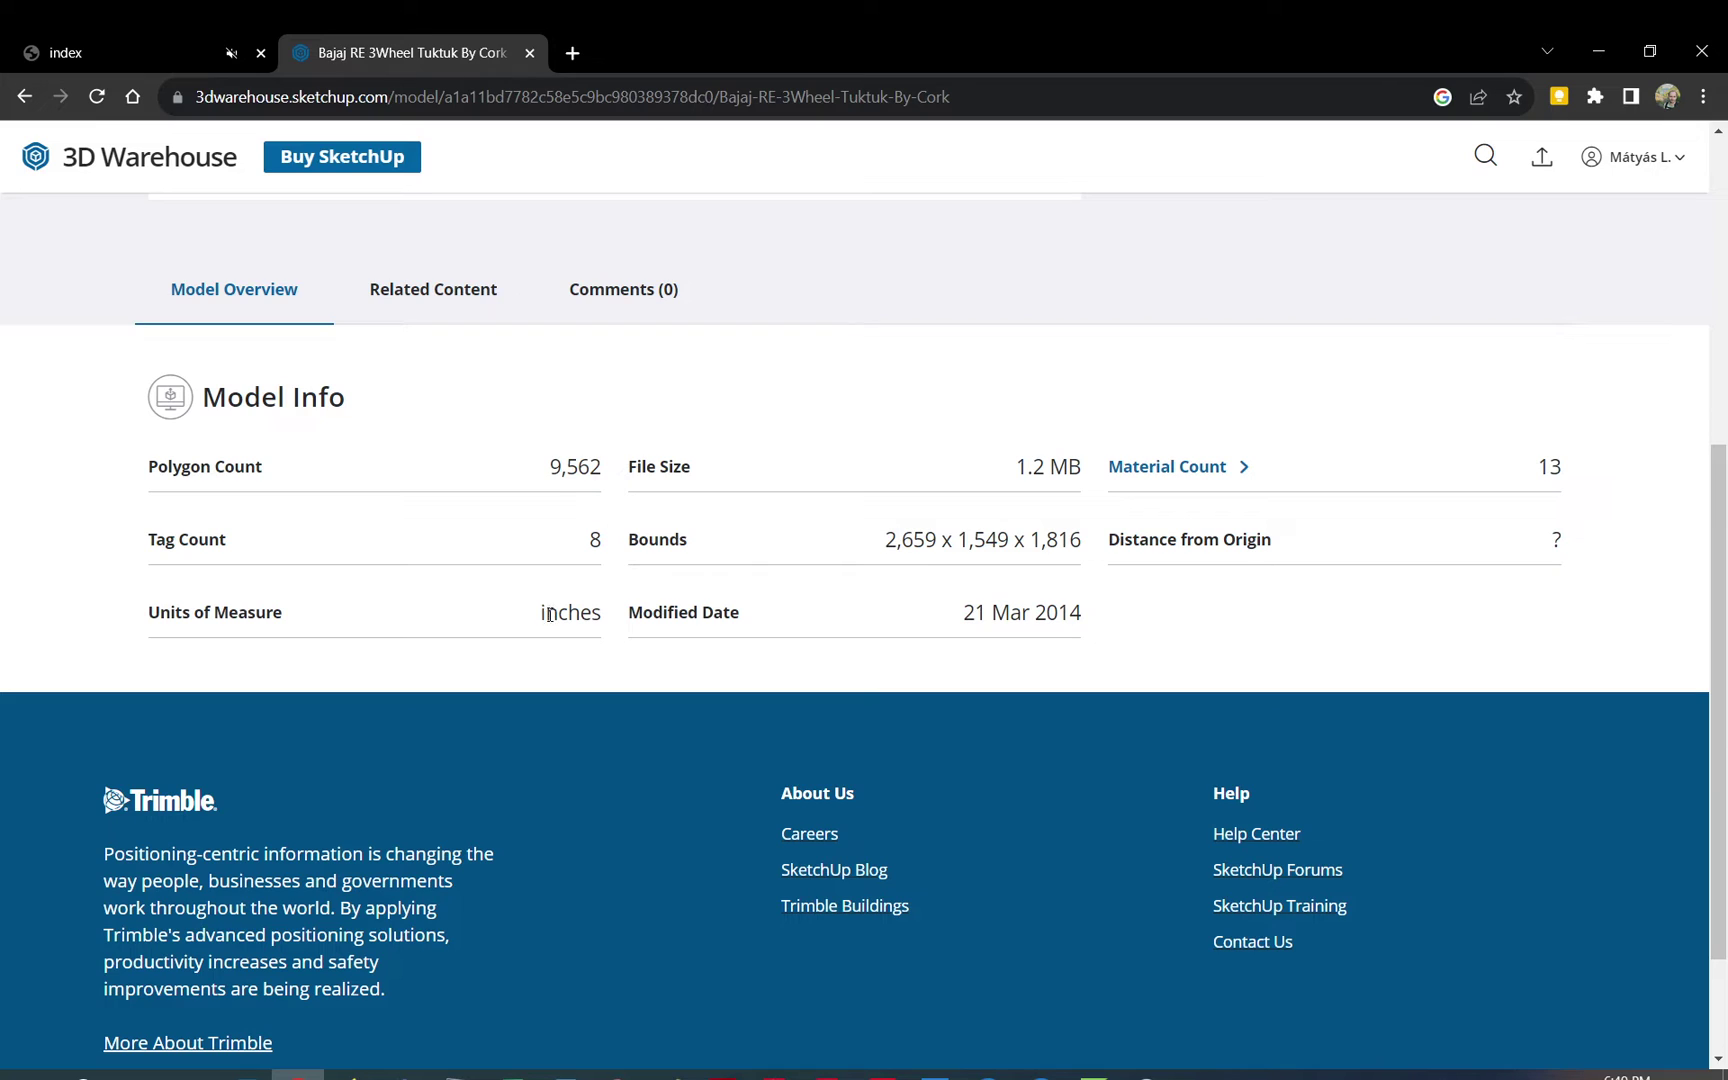
Check the Bajaj RE 3Wheel Tuktuk By Cork model's bounds, then go back to the results
{"action": "mouse_move", "coordinate": [875, 545]}
{"action": "left_mouse_down"}
{"action": "mouse_move", "coordinate": [1100, 551]}
{"action": "mouse_move", "coordinate": [845, 548]}
{"action": "left_mouse_up"}
{"action": "left_click", "coordinate": [1064, 541]}
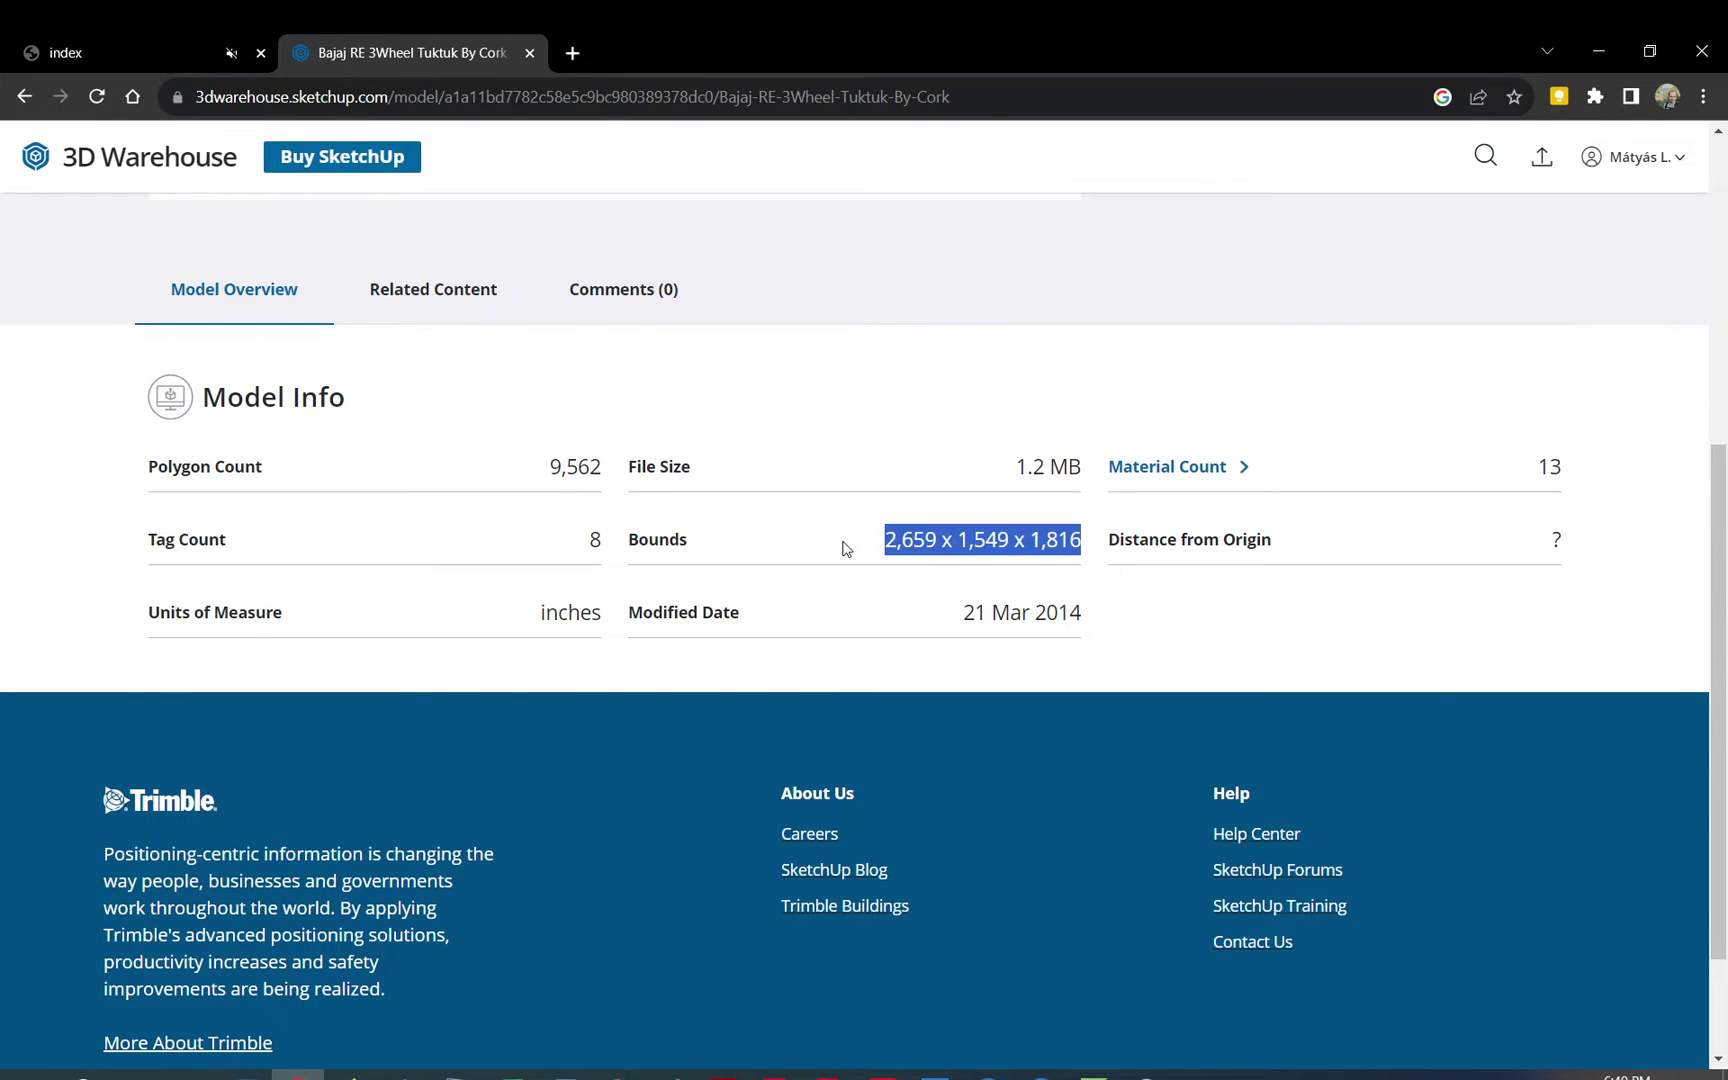
{"action": "left_click", "coordinate": [24, 96]}
{"action": "scroll", "coordinate": [629, 550], "scroll_direction": "down", "scroll_amount": 5}
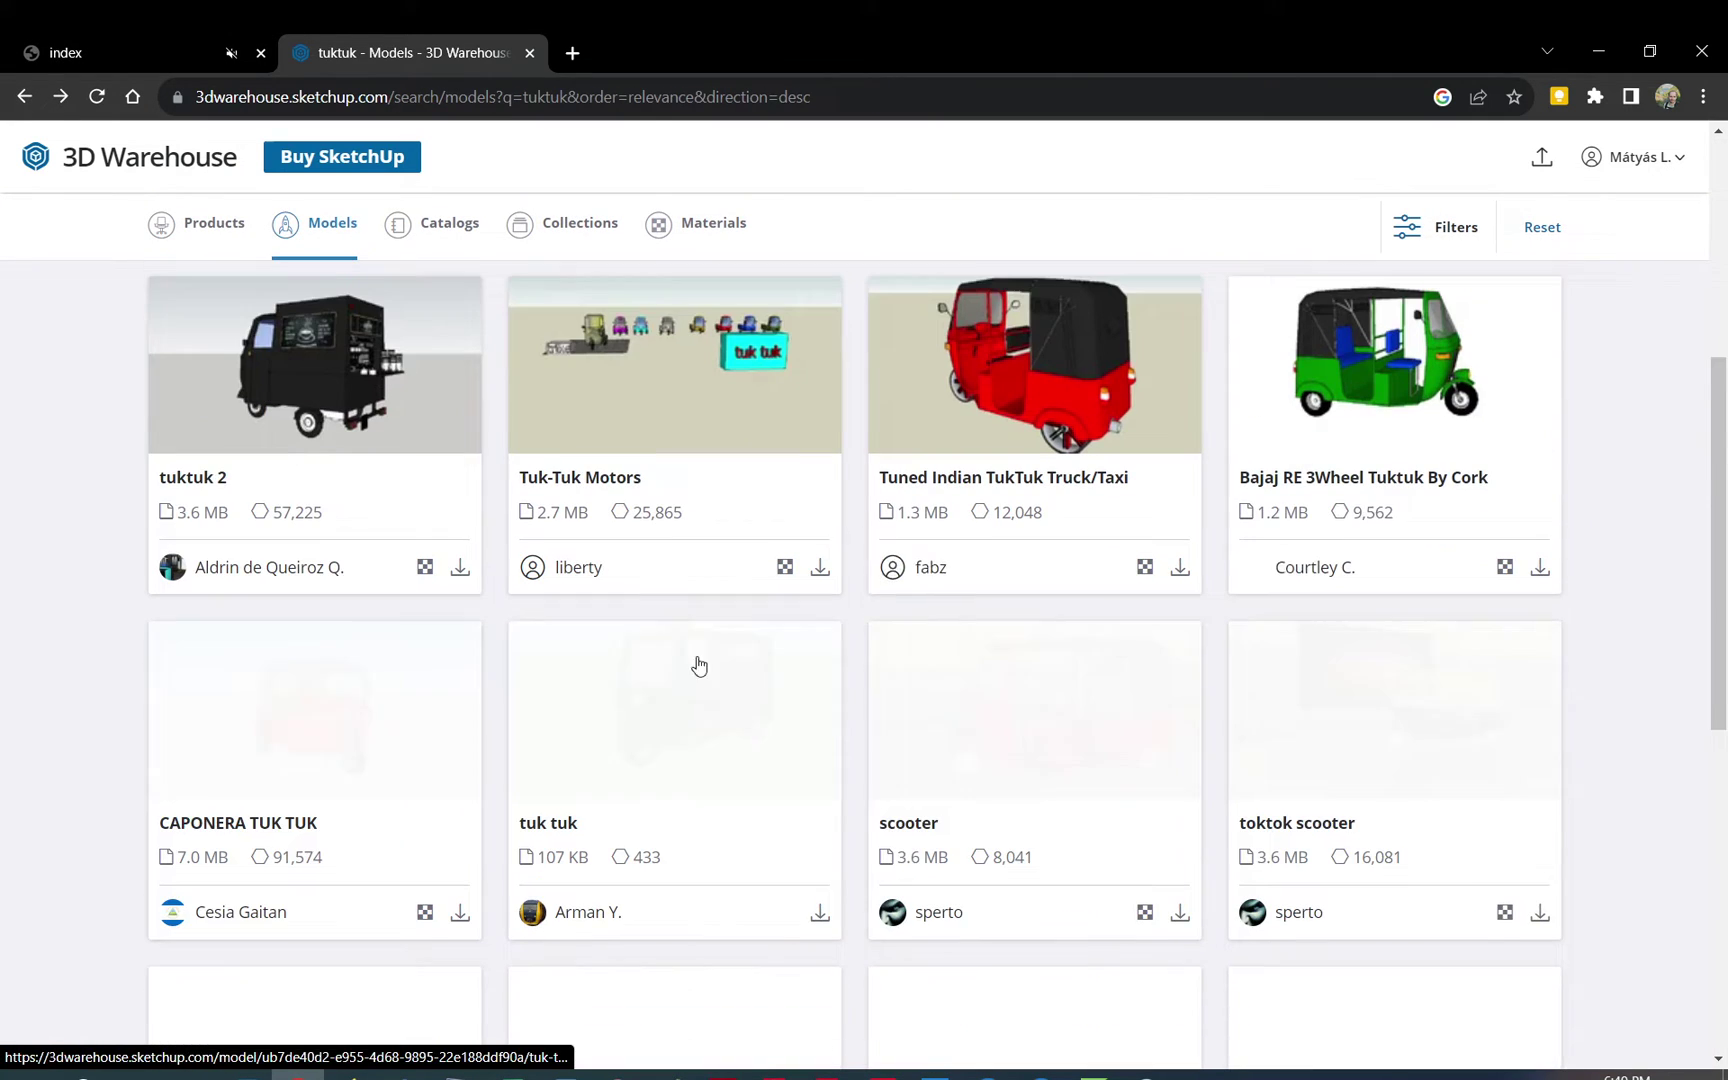
Download the 'tuk tuk' model as a SketchUp file and return to PTV Vissim
{"action": "left_click", "coordinate": [697, 675]}
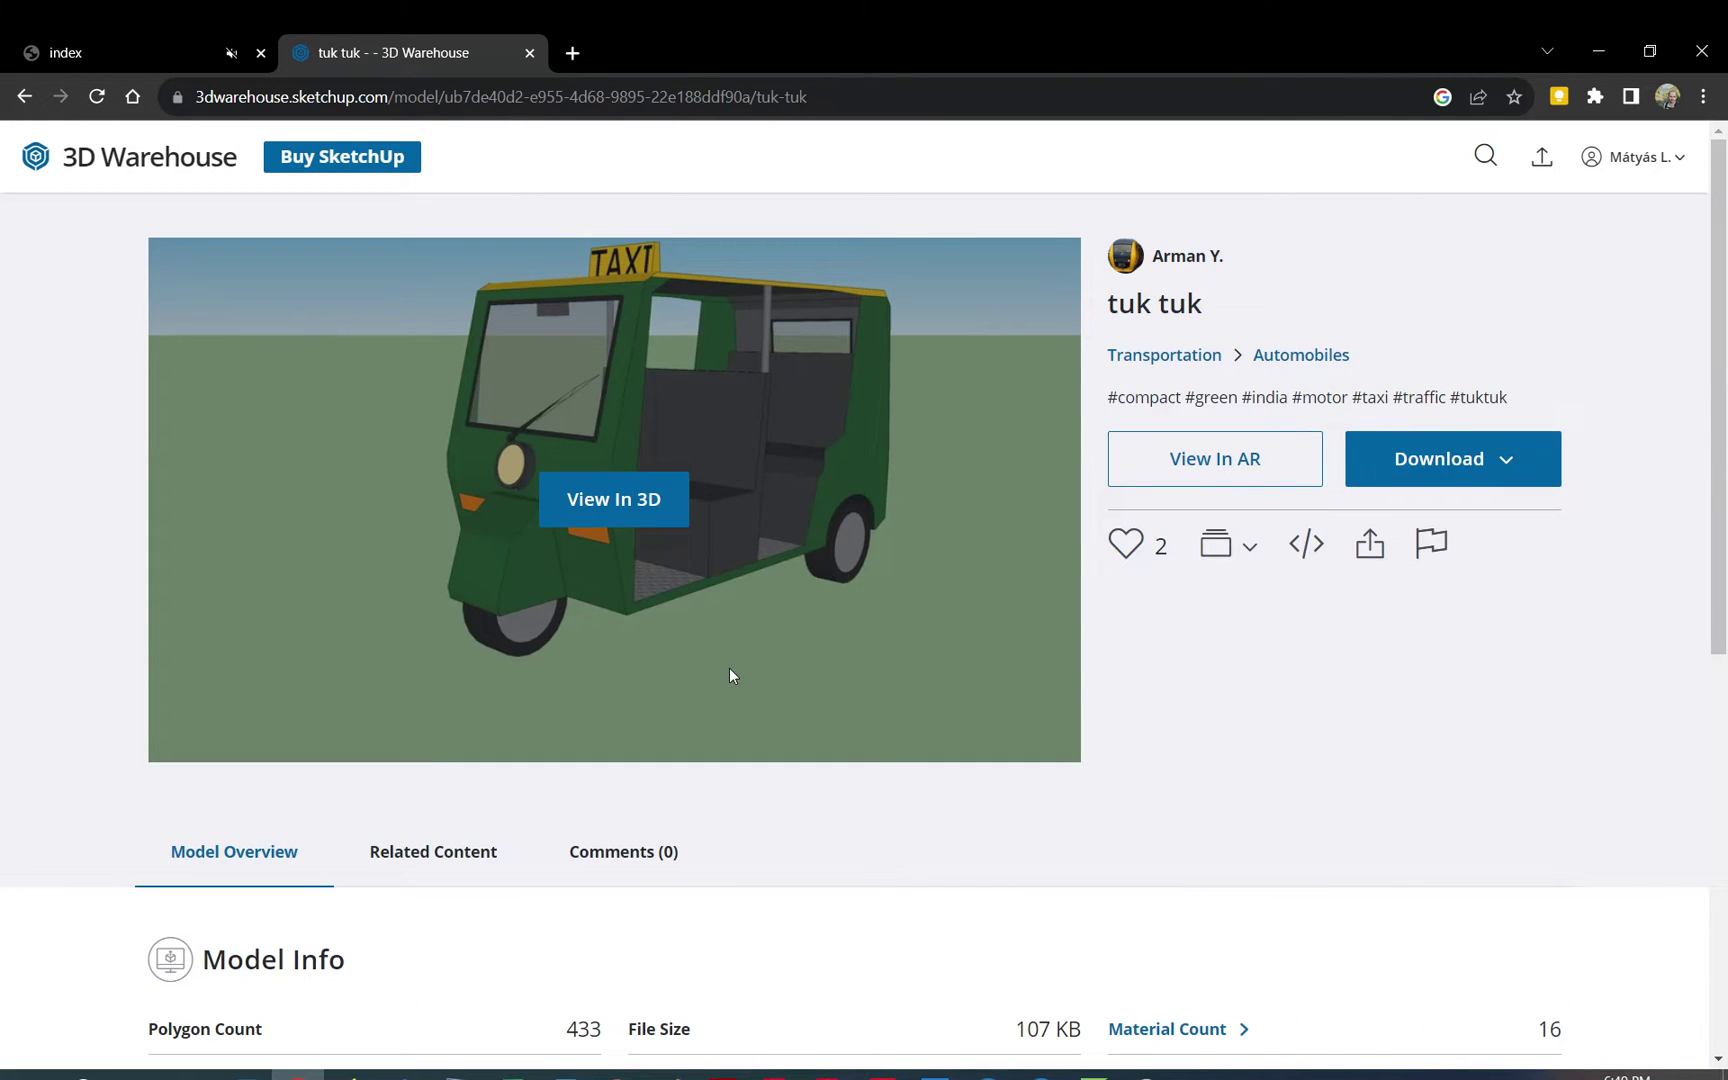
{"action": "left_click", "coordinate": [1528, 472]}
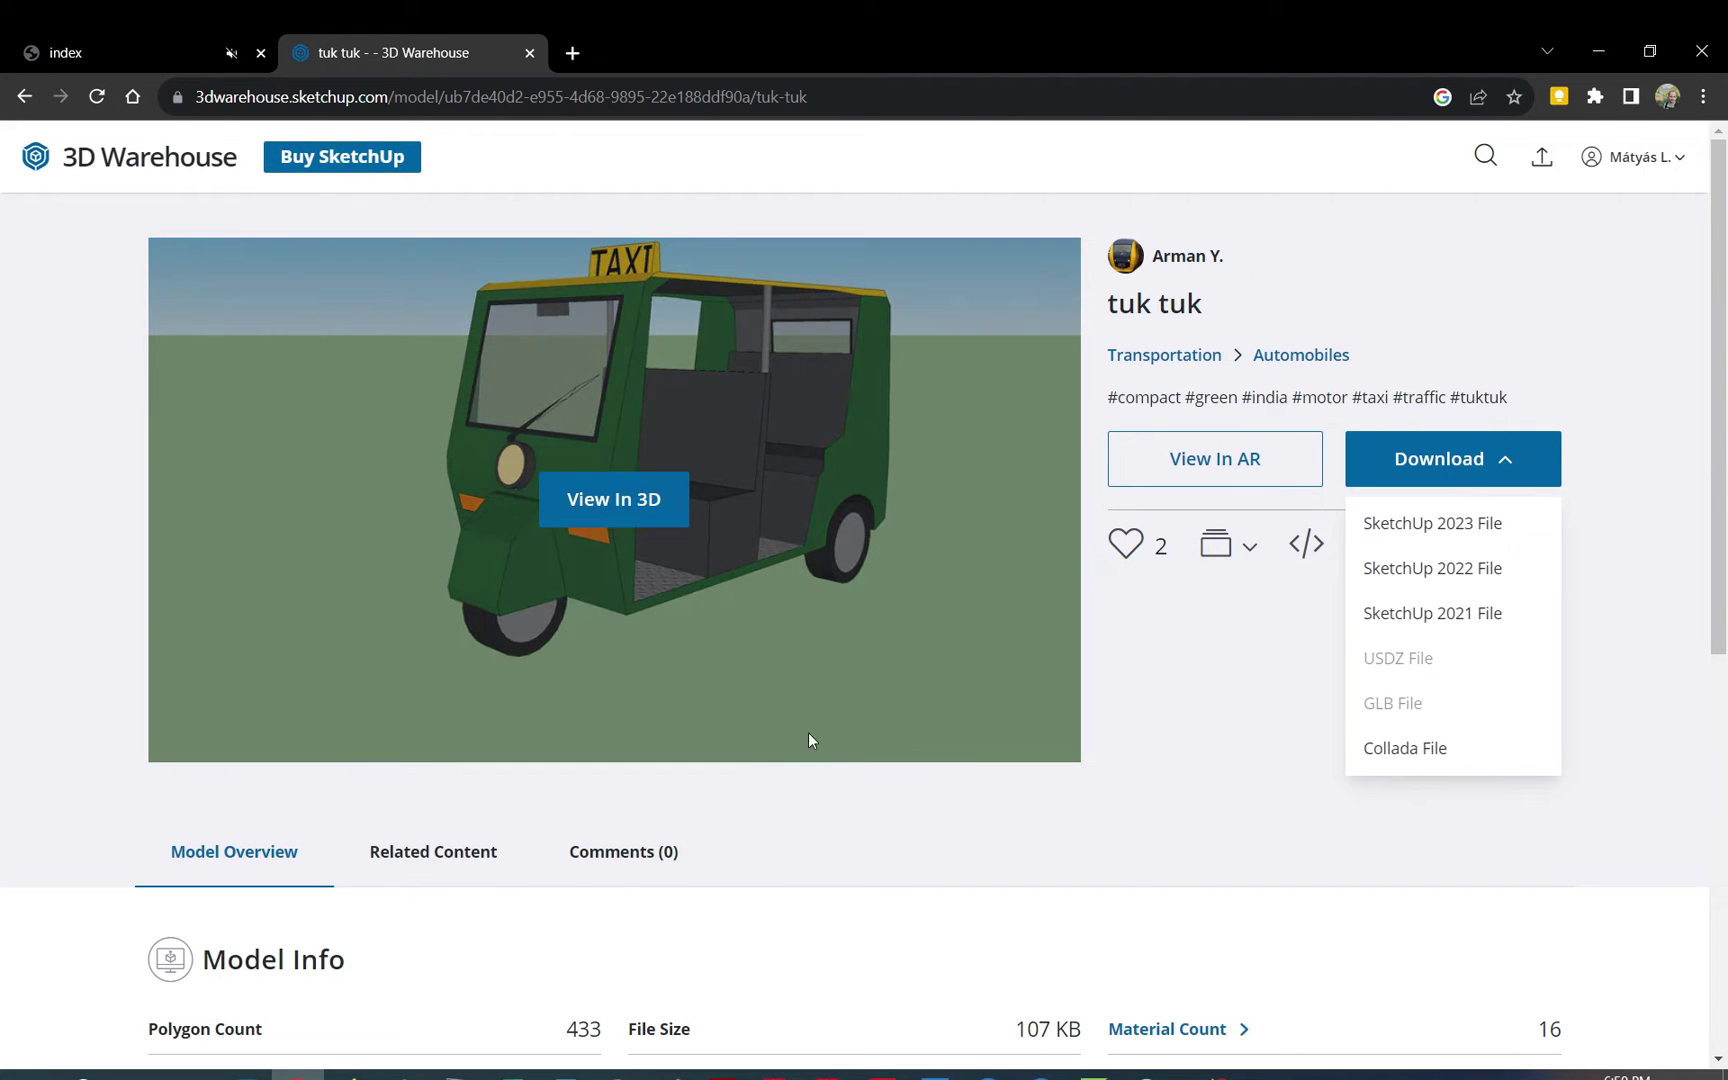
{"action": "left_click", "coordinate": [826, 1072]}
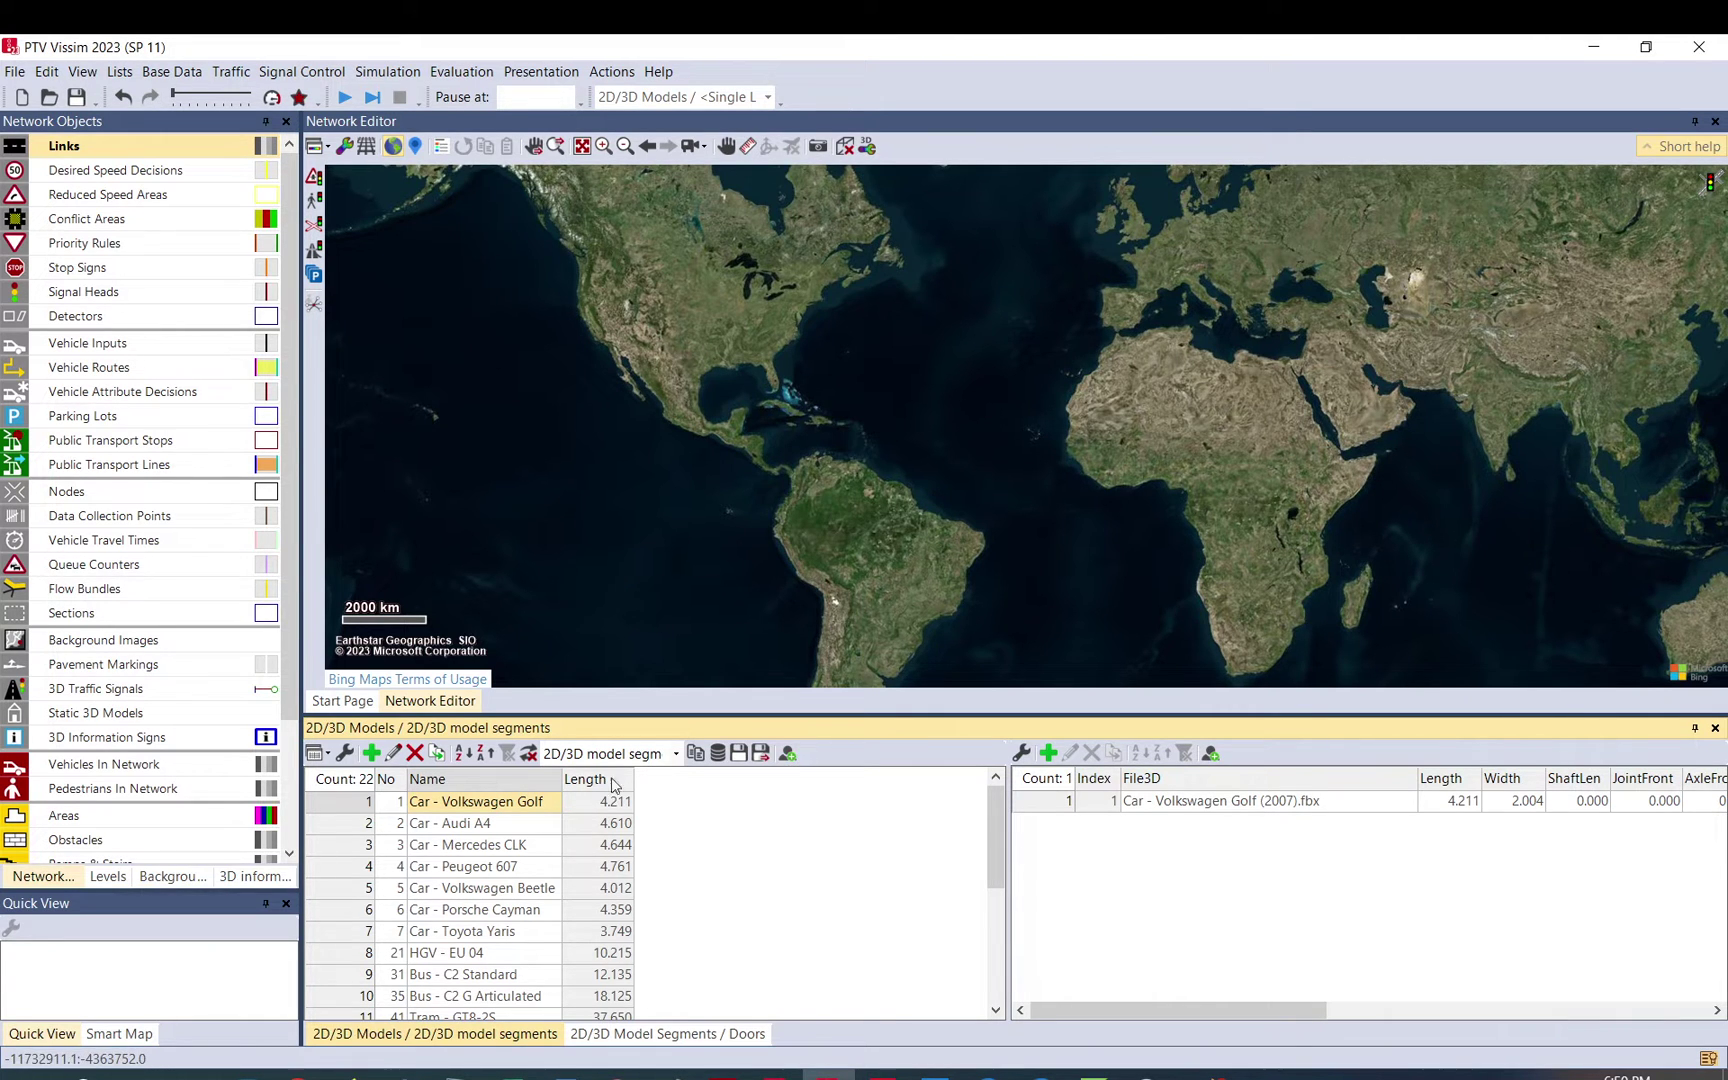
Add a new 2D/3D model from tuk+tuk.skp and widen the dialog for a larger preview
{"action": "scroll", "coordinate": [450, 840], "scroll_direction": "down", "scroll_amount": 4}
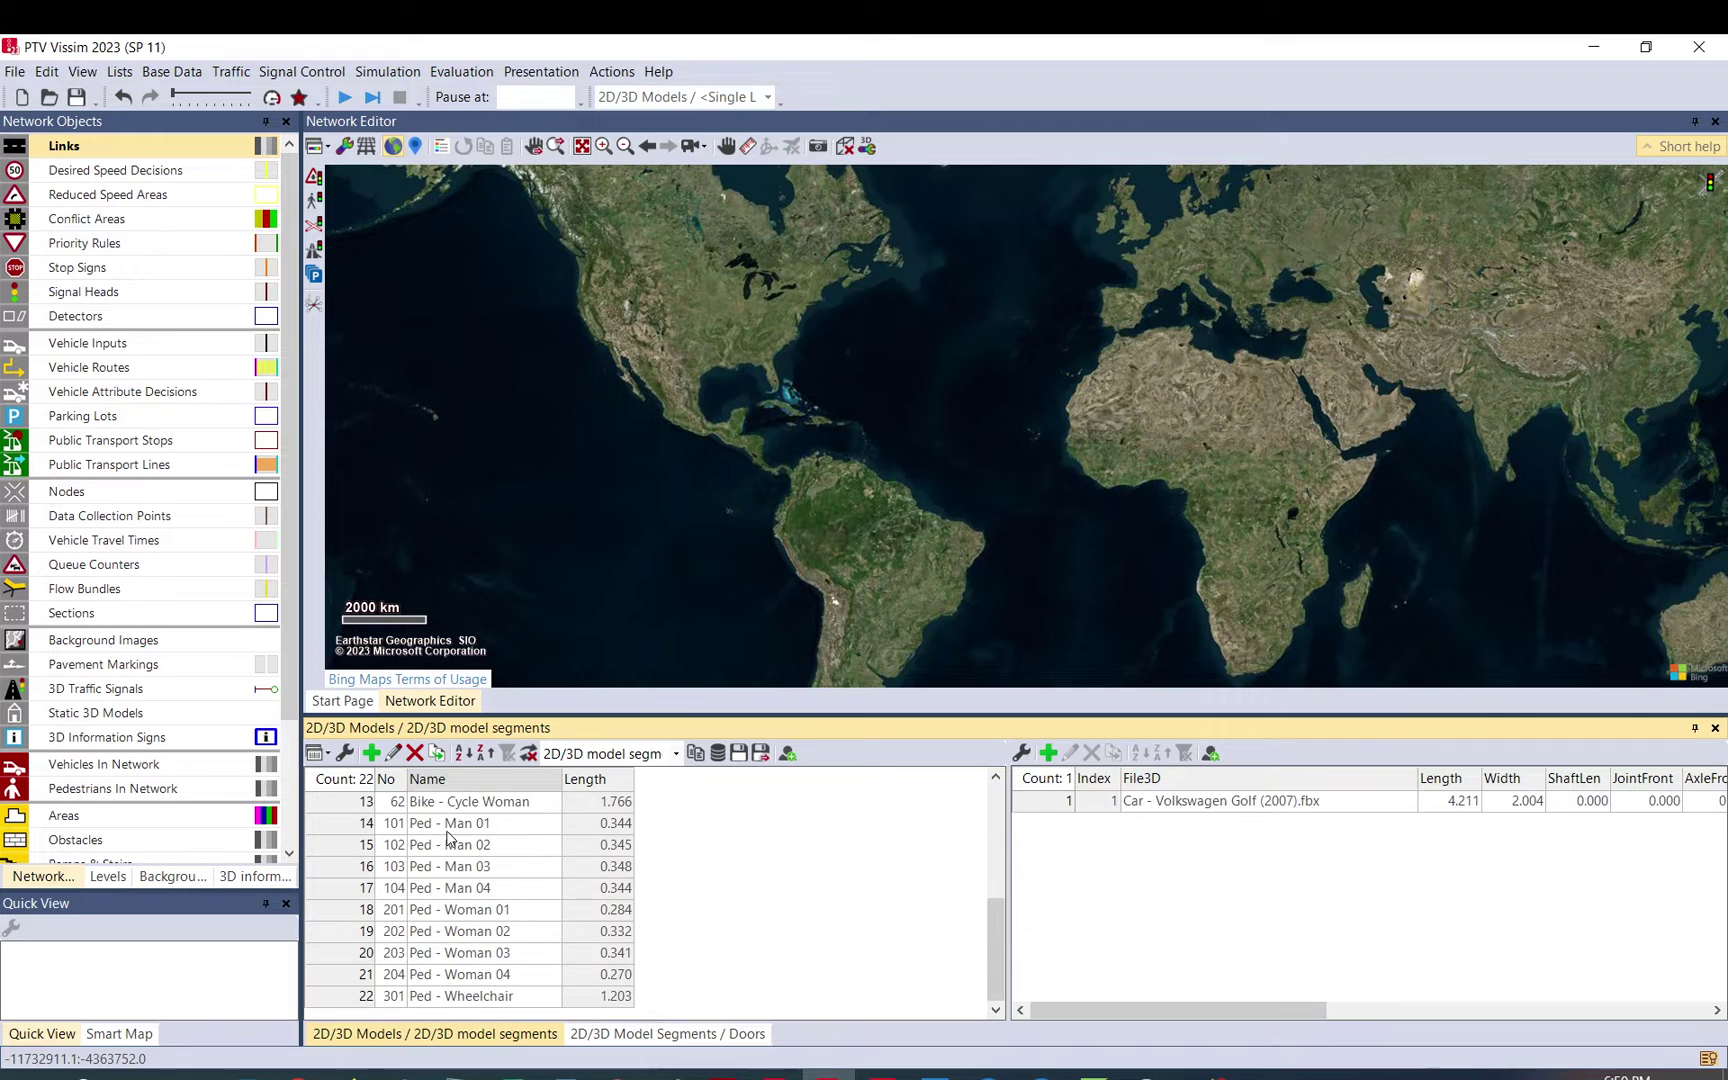
{"action": "left_click", "coordinate": [371, 755]}
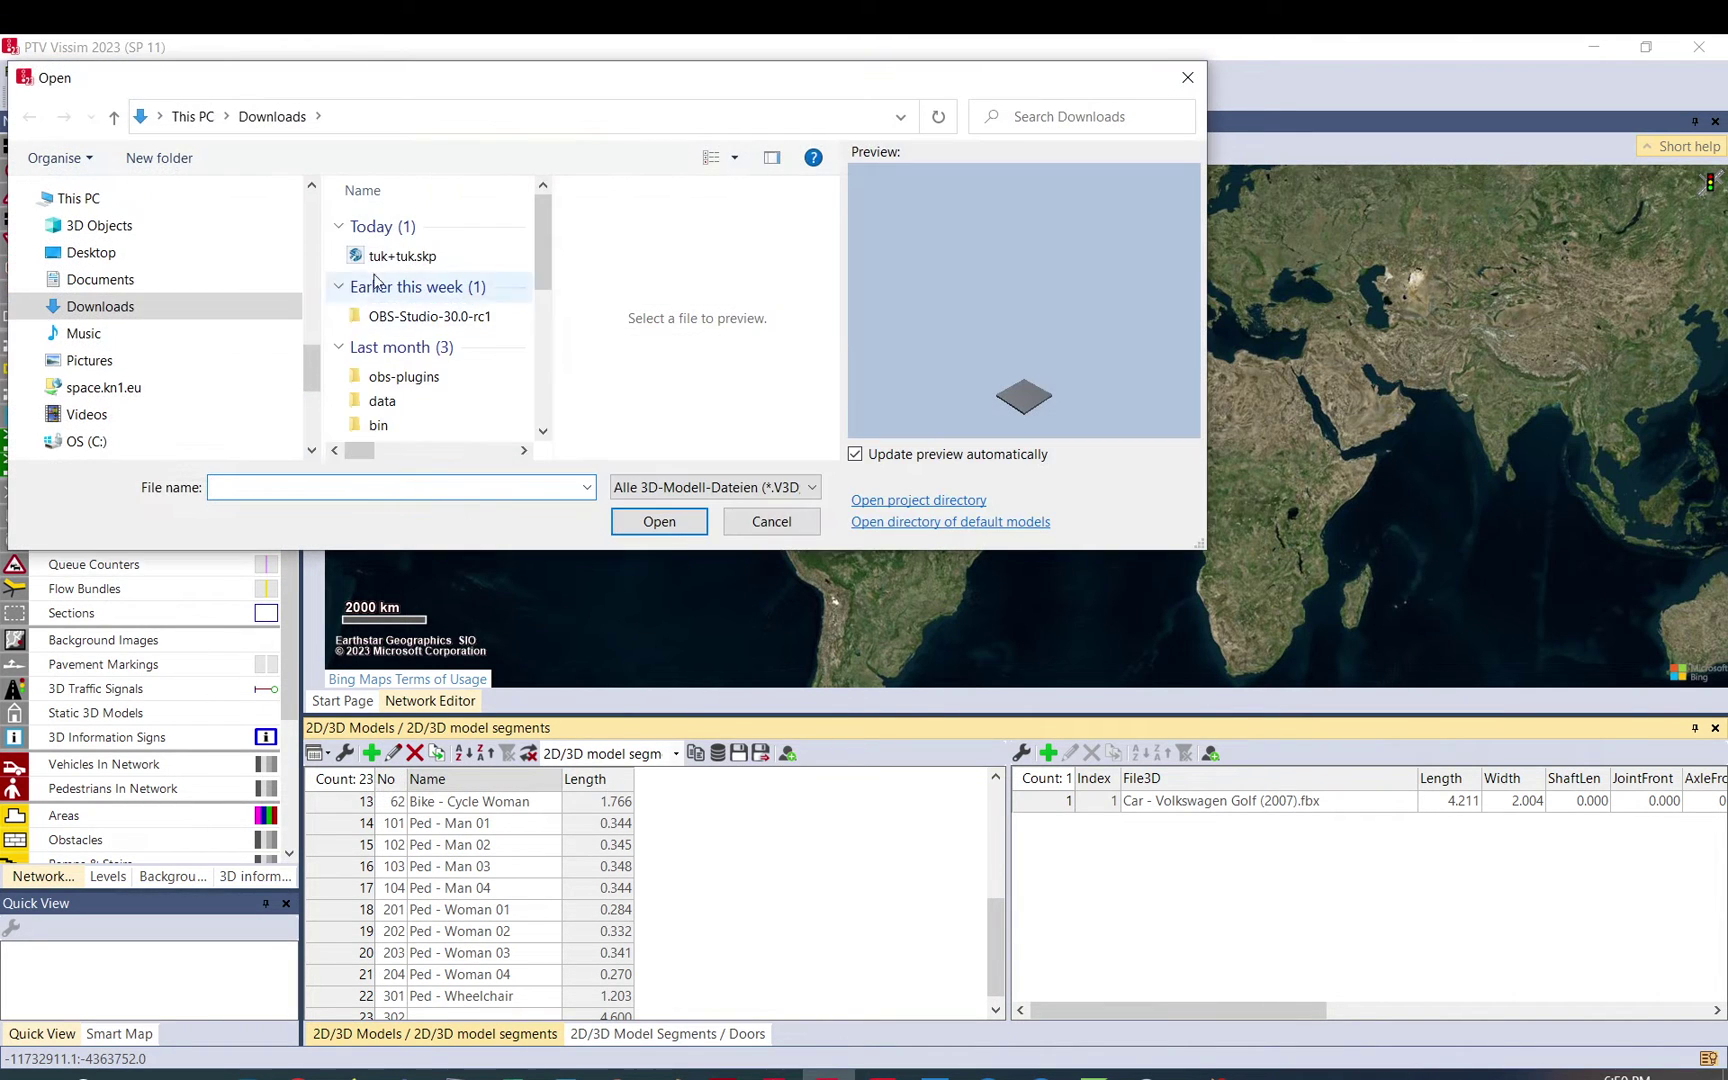
{"action": "double_click", "coordinate": [390, 258]}
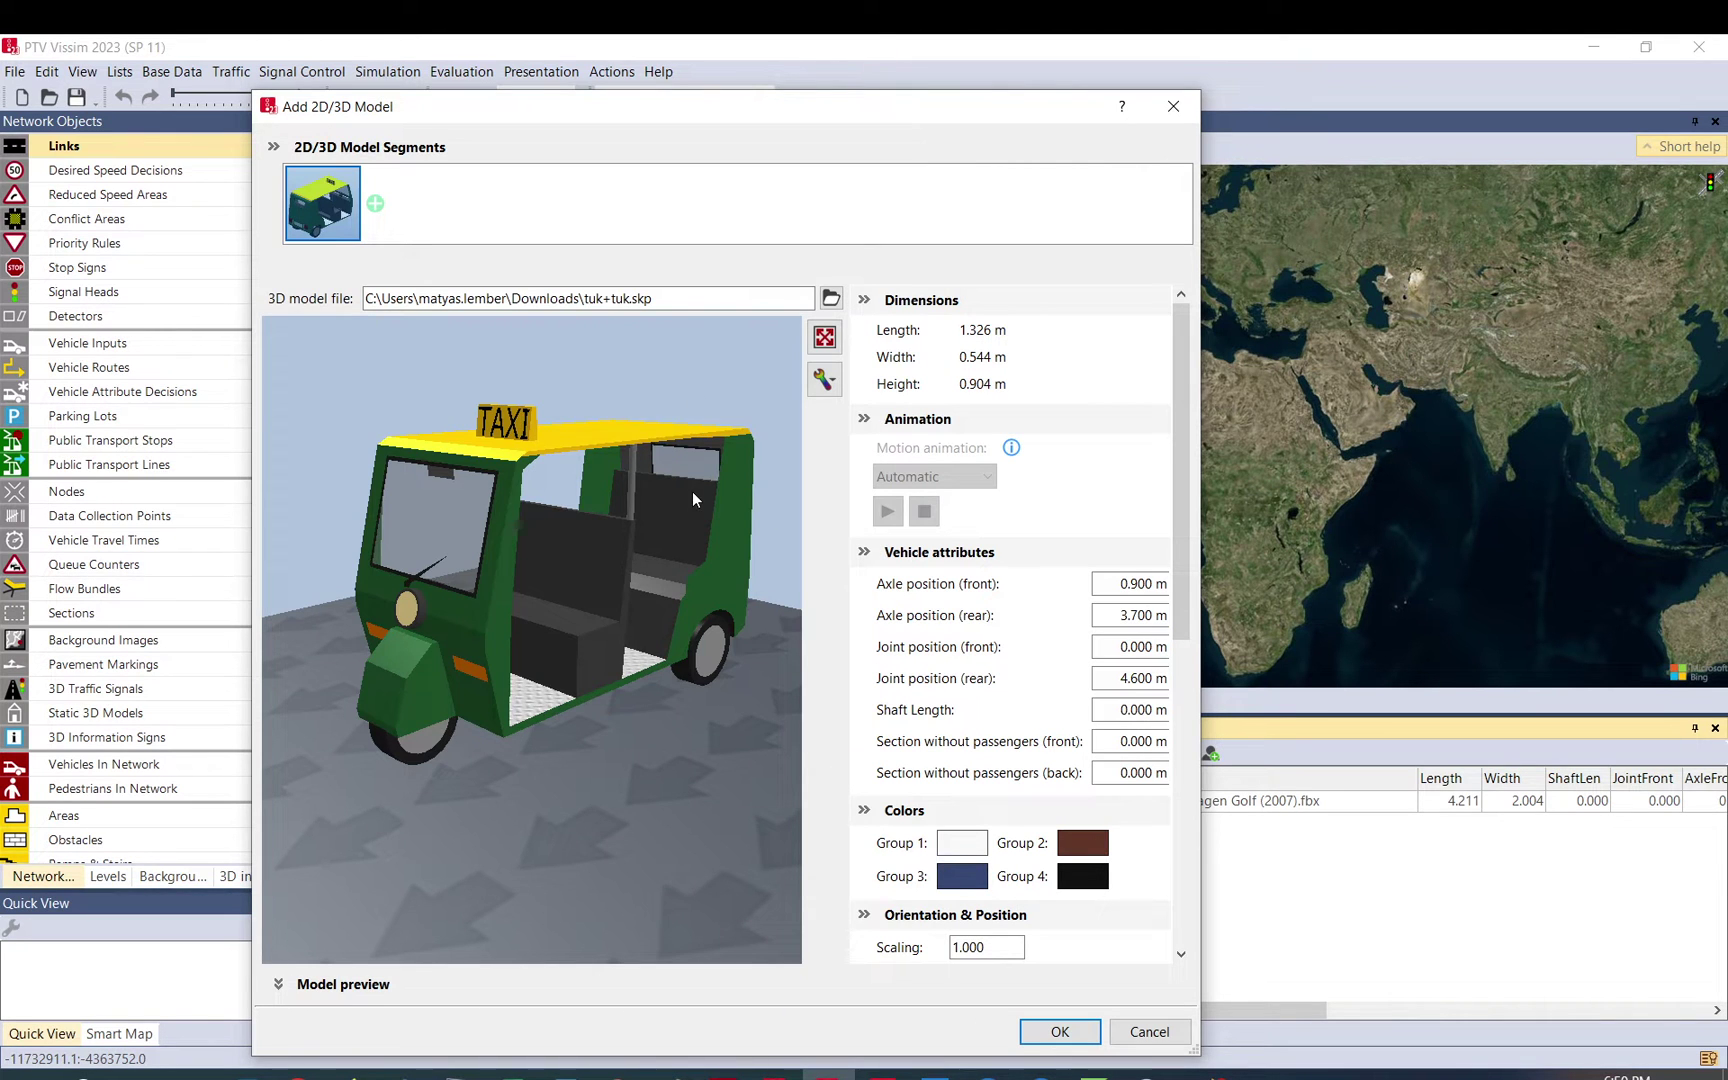
{"action": "left_click_drag", "start_coordinate": [693, 491], "coordinate": [728, 537]}
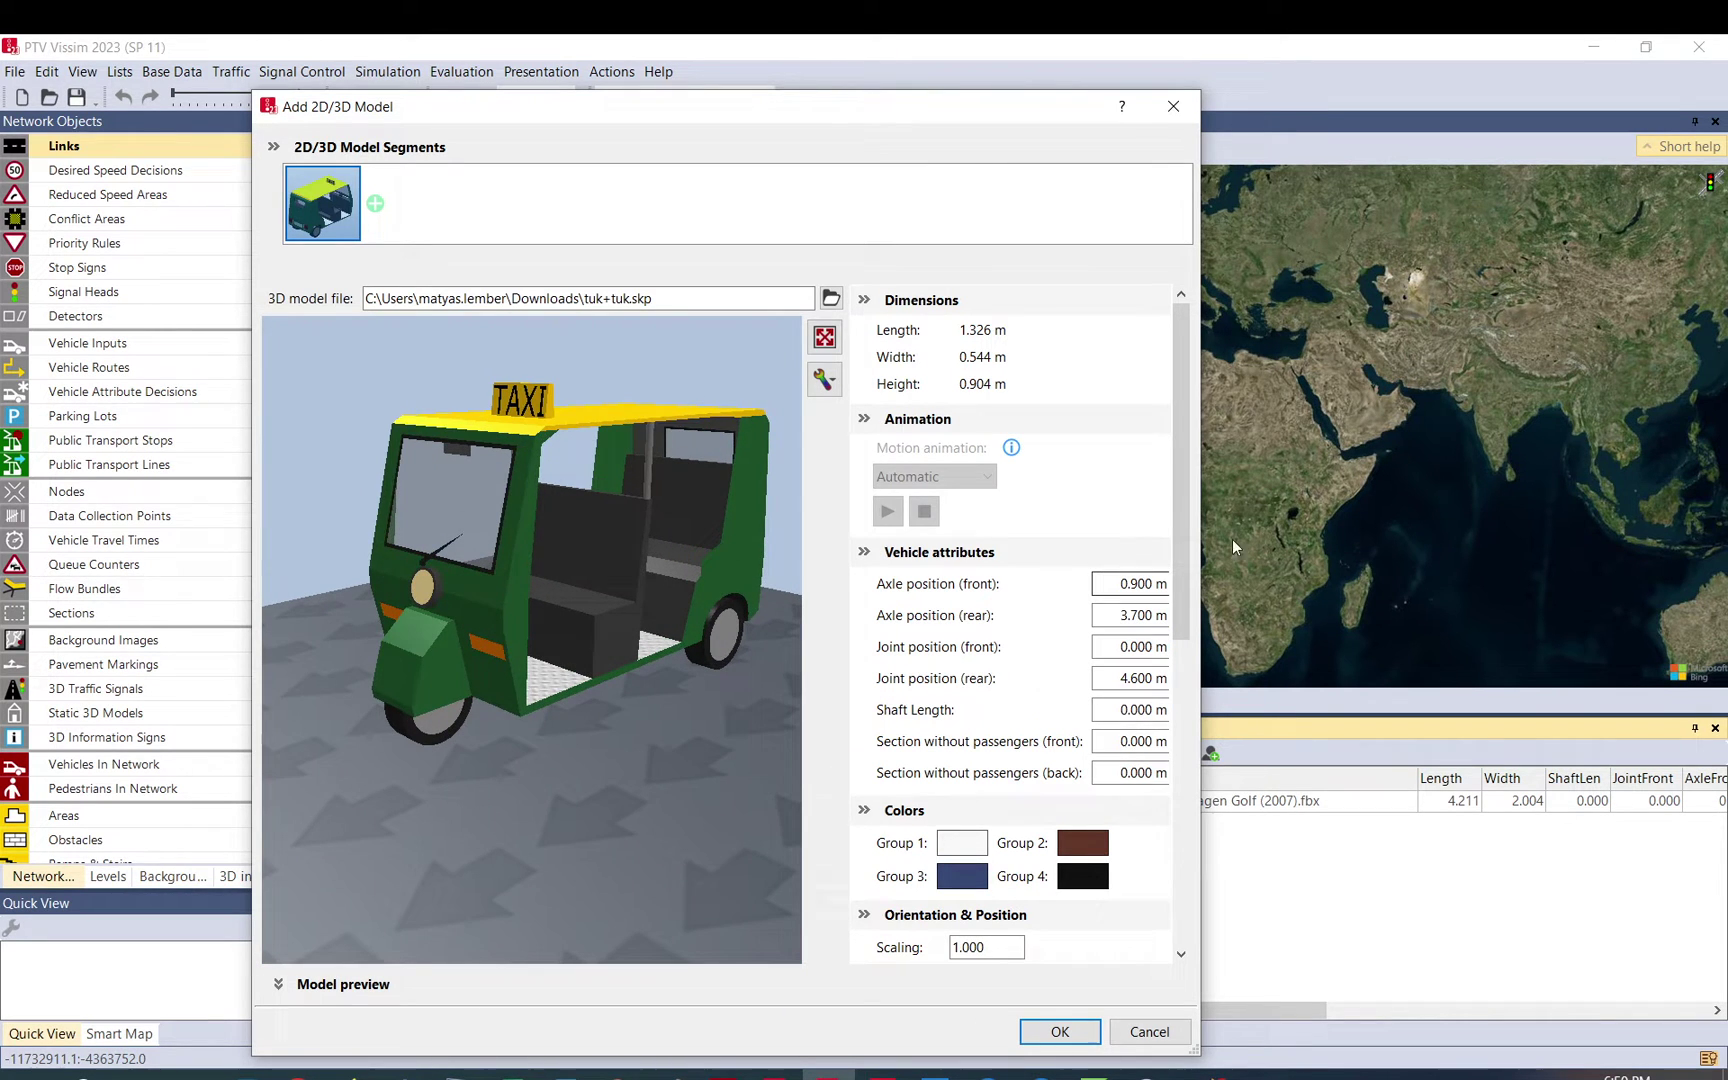
{"action": "left_click_drag", "start_coordinate": [1200, 528], "coordinate": [1457, 528]}
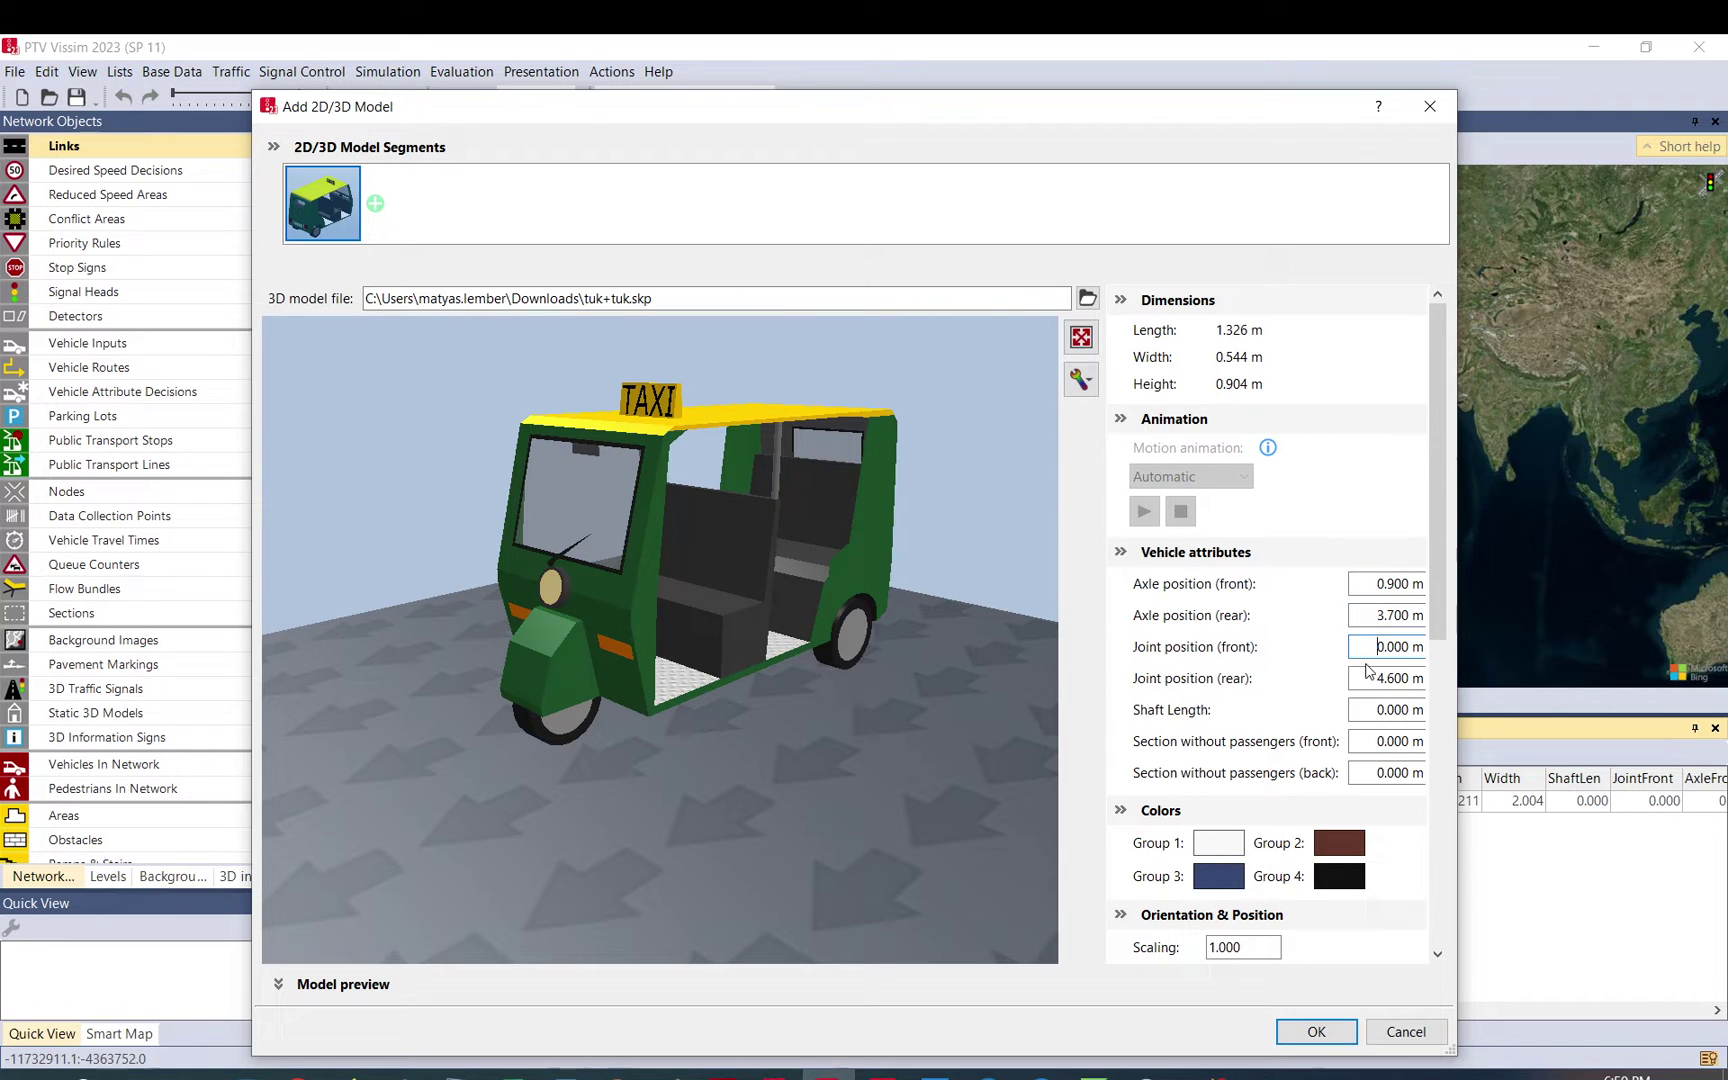
Set the model's scaling to 1.100, making it 1.459 m long
{"action": "scroll", "coordinate": [1370, 712], "scroll_direction": "down", "scroll_amount": 3}
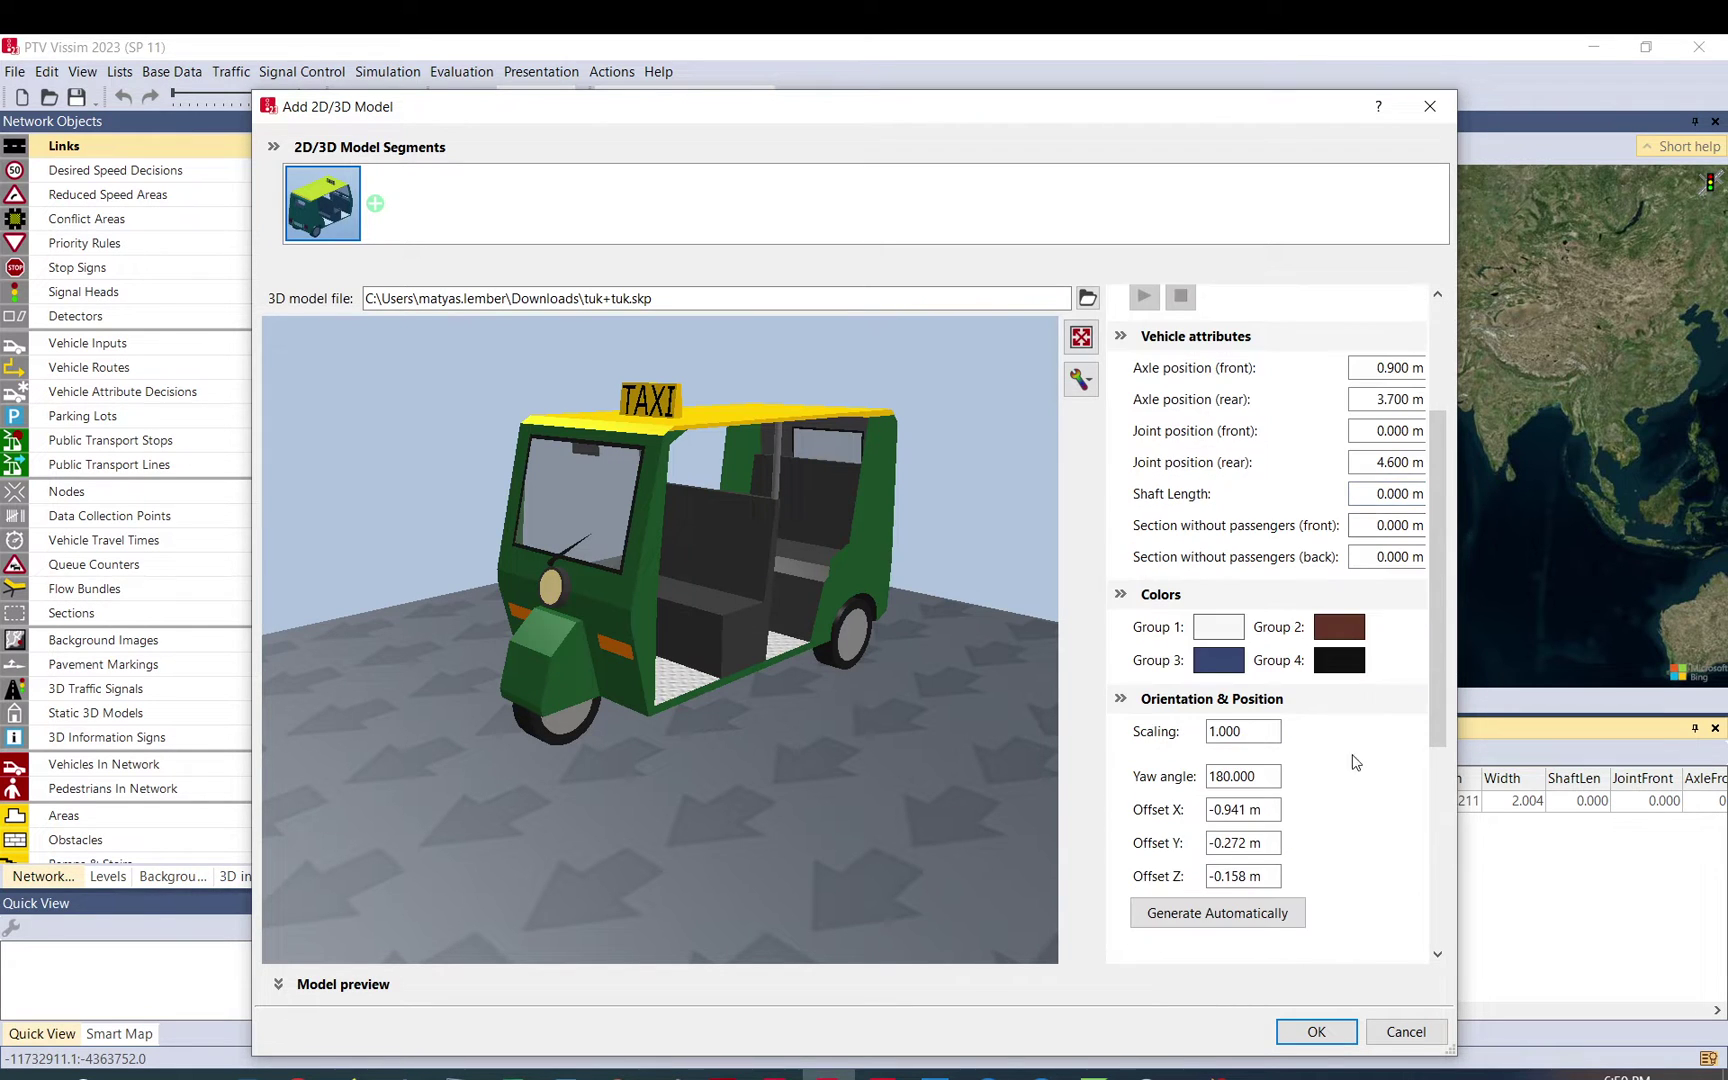
{"action": "left_click", "coordinate": [1245, 731]}
{"action": "type", "text": "1.1"}
{"action": "left_click", "coordinate": [1260, 772]}
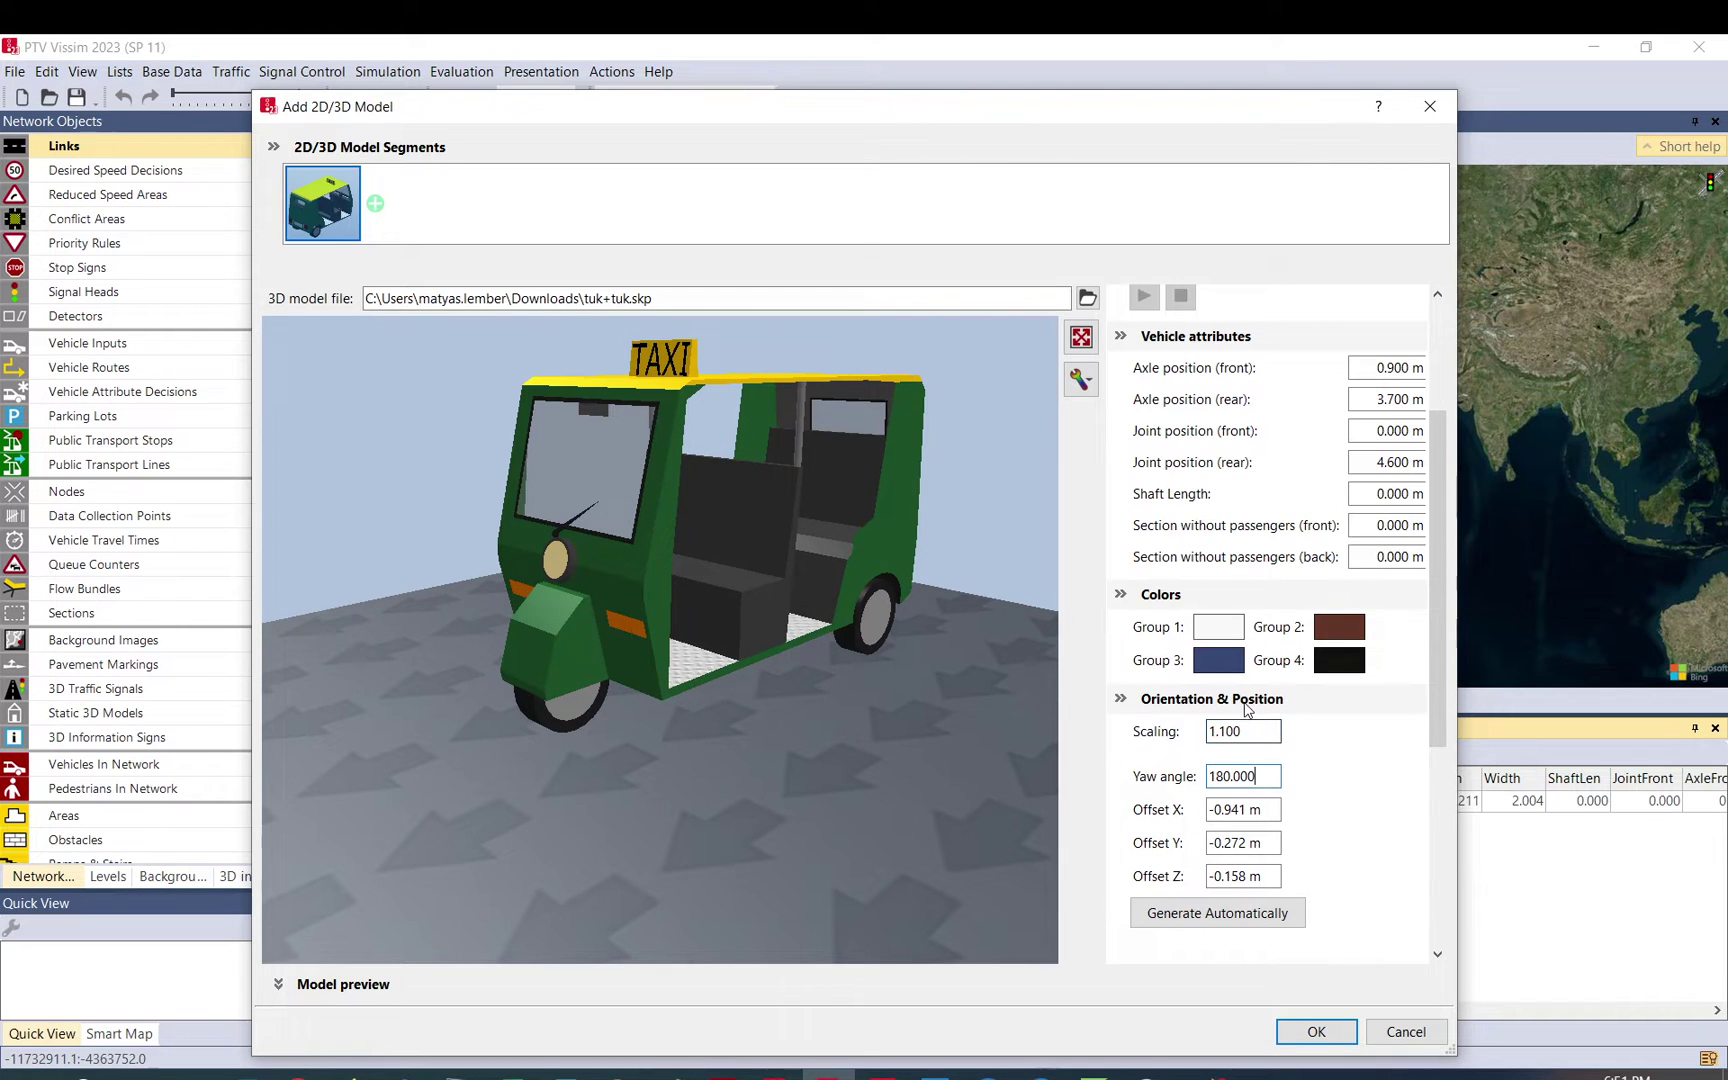
{"action": "scroll", "coordinate": [1229, 524], "scroll_direction": "up", "scroll_amount": 2}
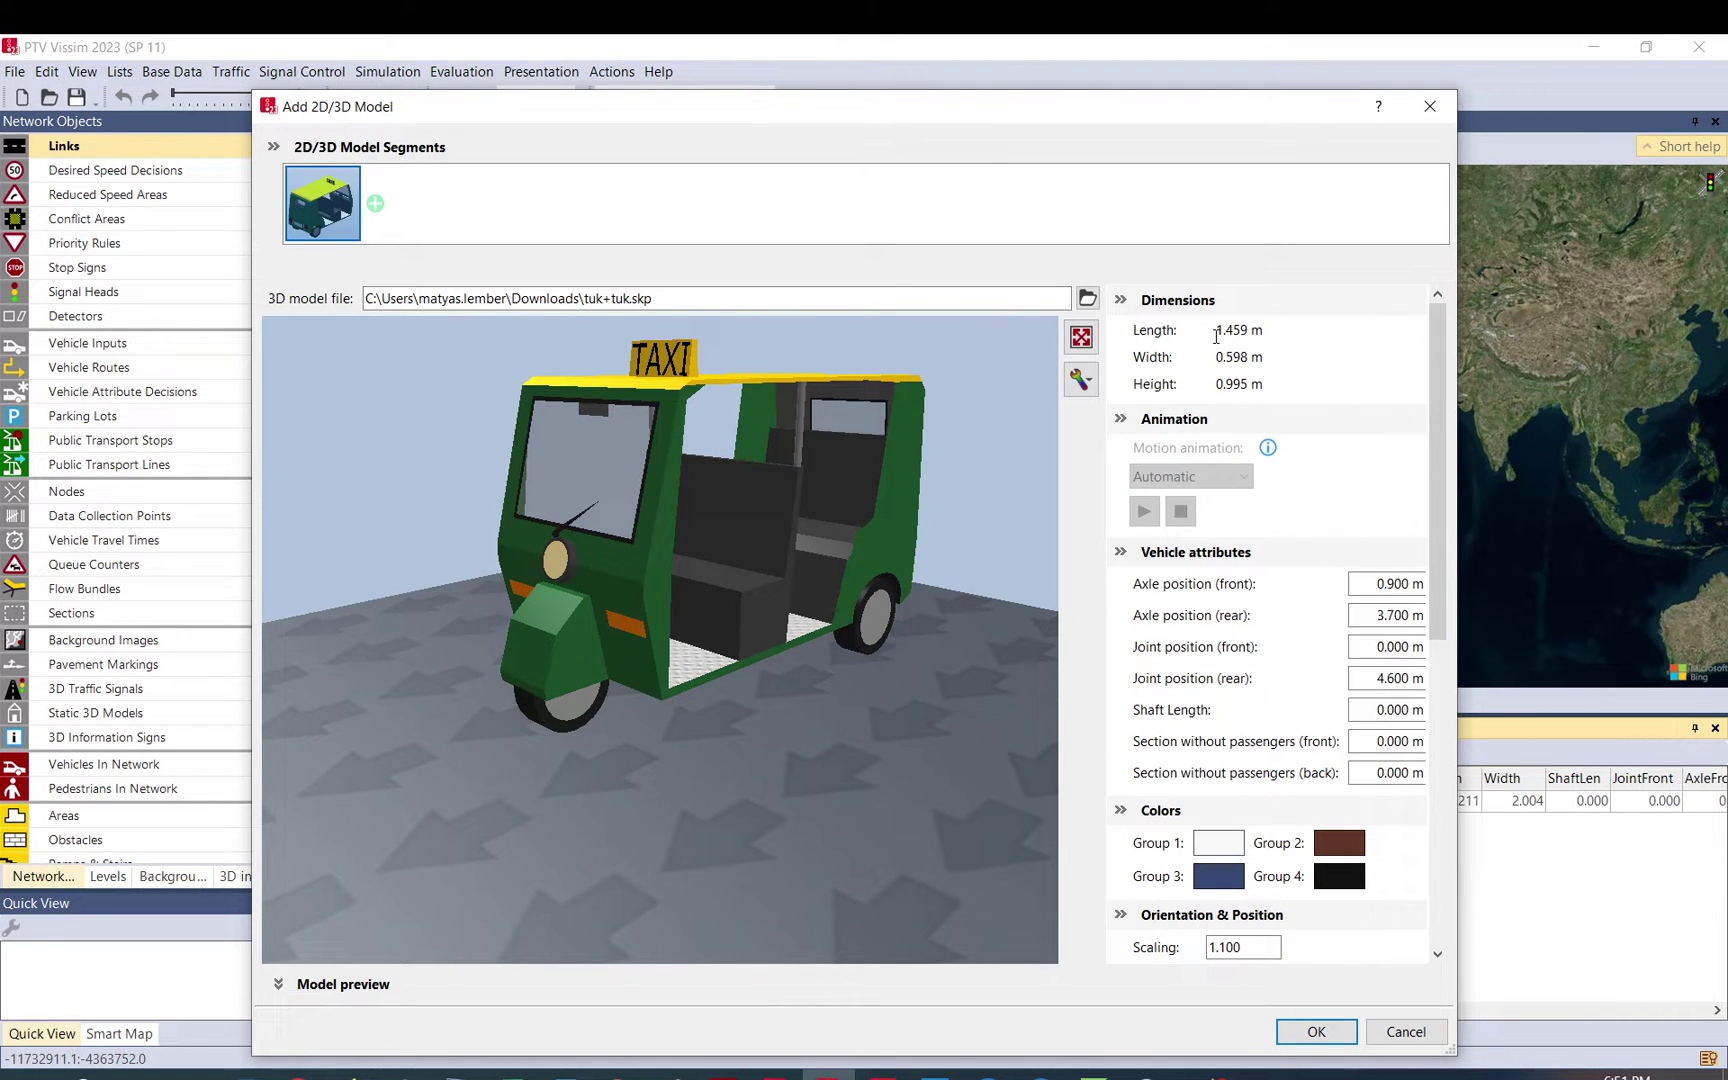
{"action": "left_click_drag", "start_coordinate": [1216, 336], "coordinate": [1261, 349]}
{"action": "scroll", "coordinate": [1280, 404], "scroll_direction": "down", "scroll_amount": 3}
{"action": "left_click_drag", "start_coordinate": [1244, 623], "coordinate": [1234, 623]}
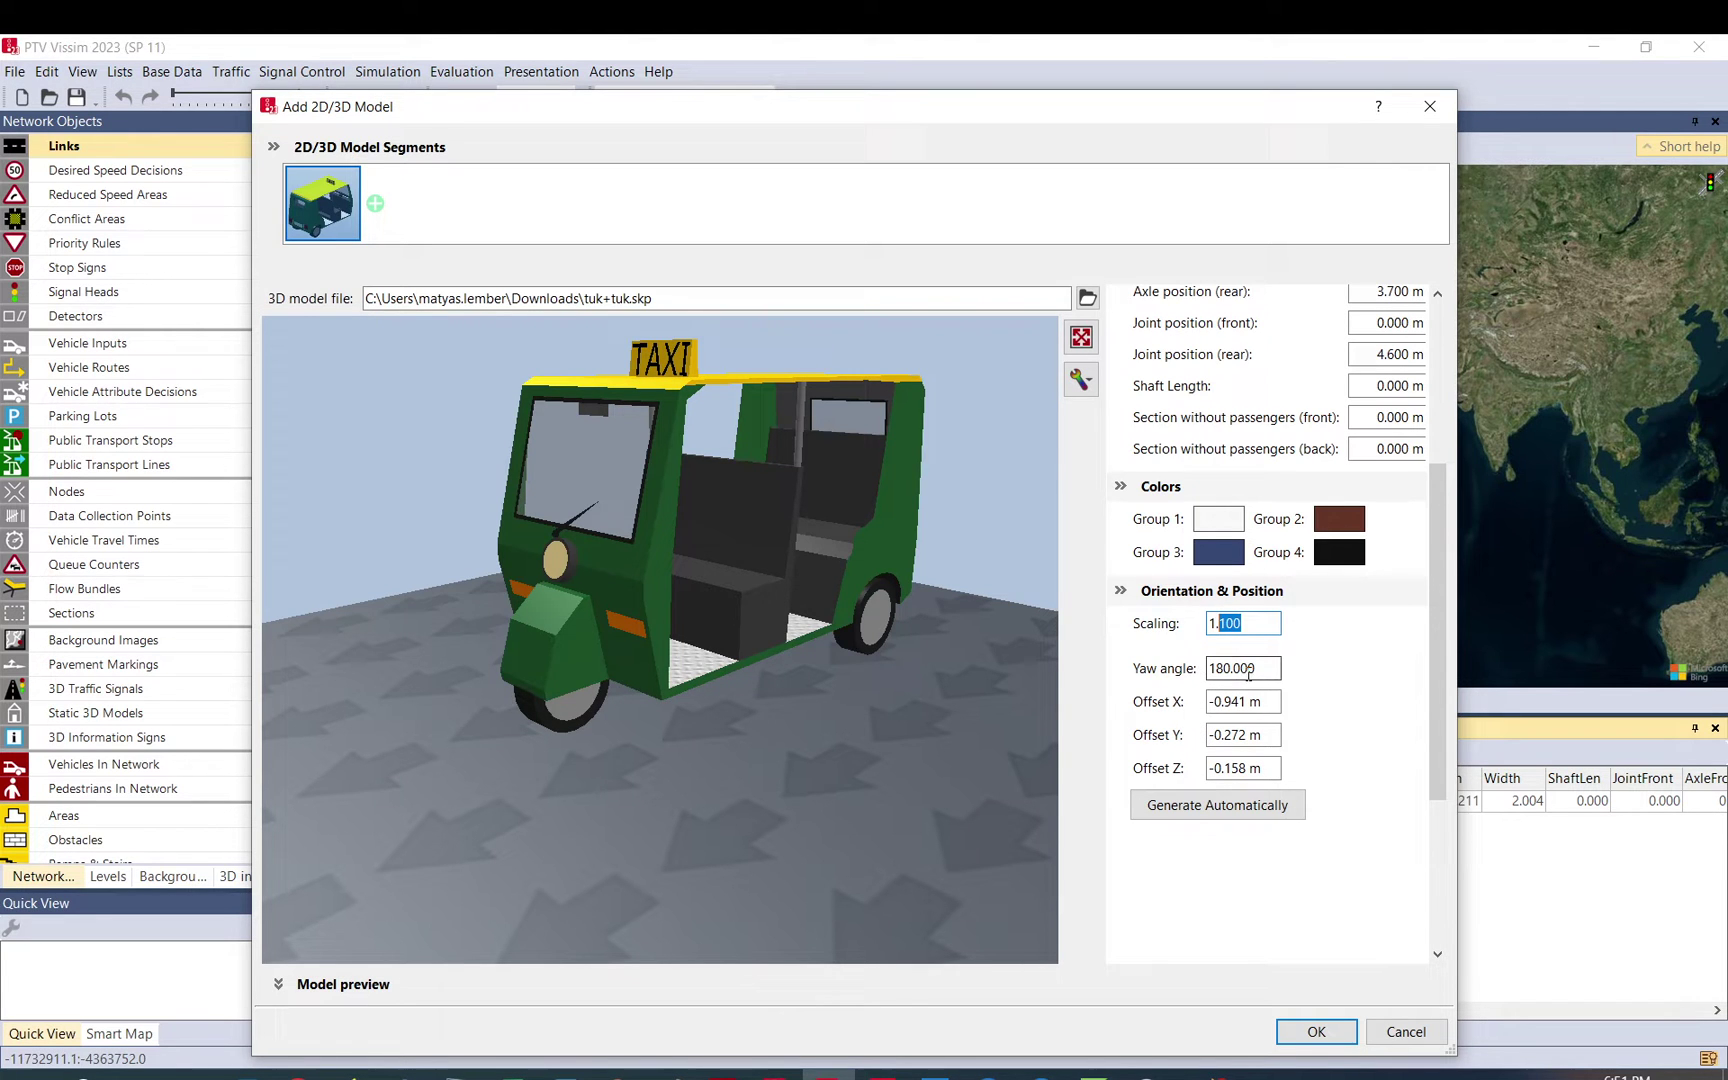
{"action": "left_click_drag", "start_coordinate": [766, 650], "coordinate": [600, 712]}
{"action": "scroll", "coordinate": [697, 683], "scroll_direction": "down", "scroll_amount": 2}
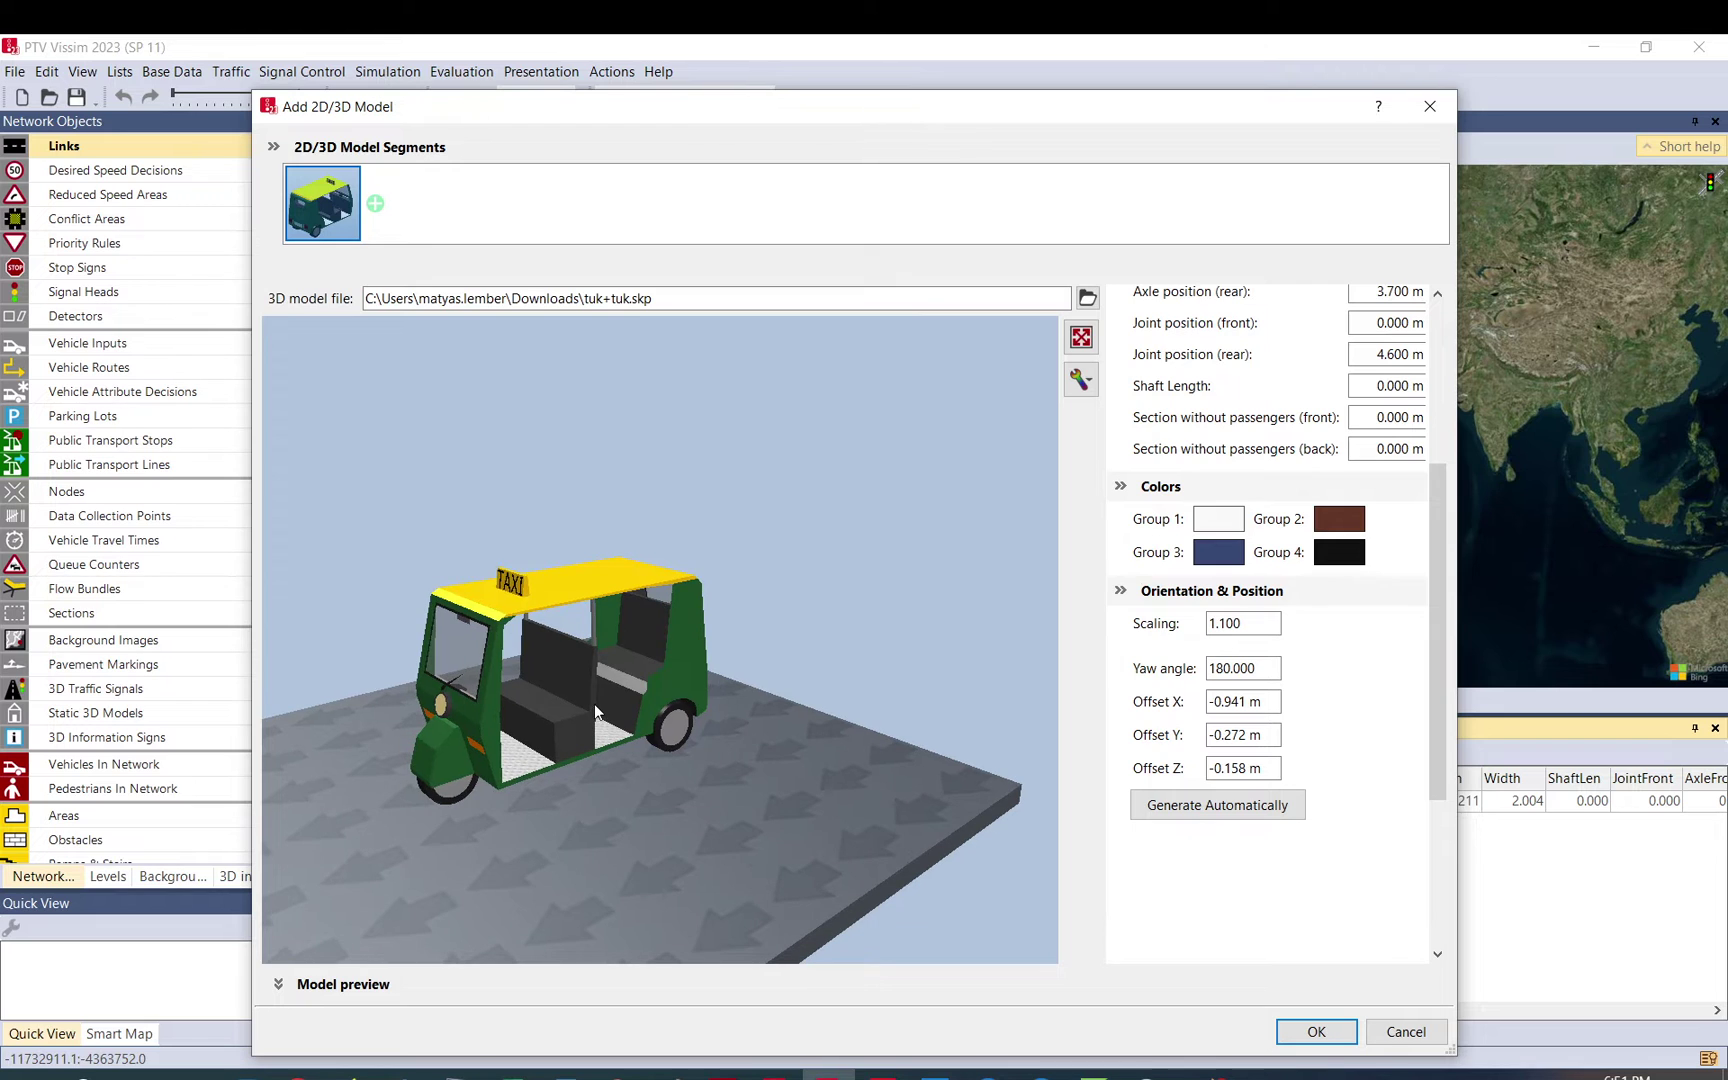
Try a 90 yaw angle and view the rotated tuk-tuk in the preview
{"action": "left_click_drag", "start_coordinate": [1224, 668], "coordinate": [1203, 668]}
{"action": "type", "text": "9"}
{"action": "left_click", "coordinate": [1230, 623]}
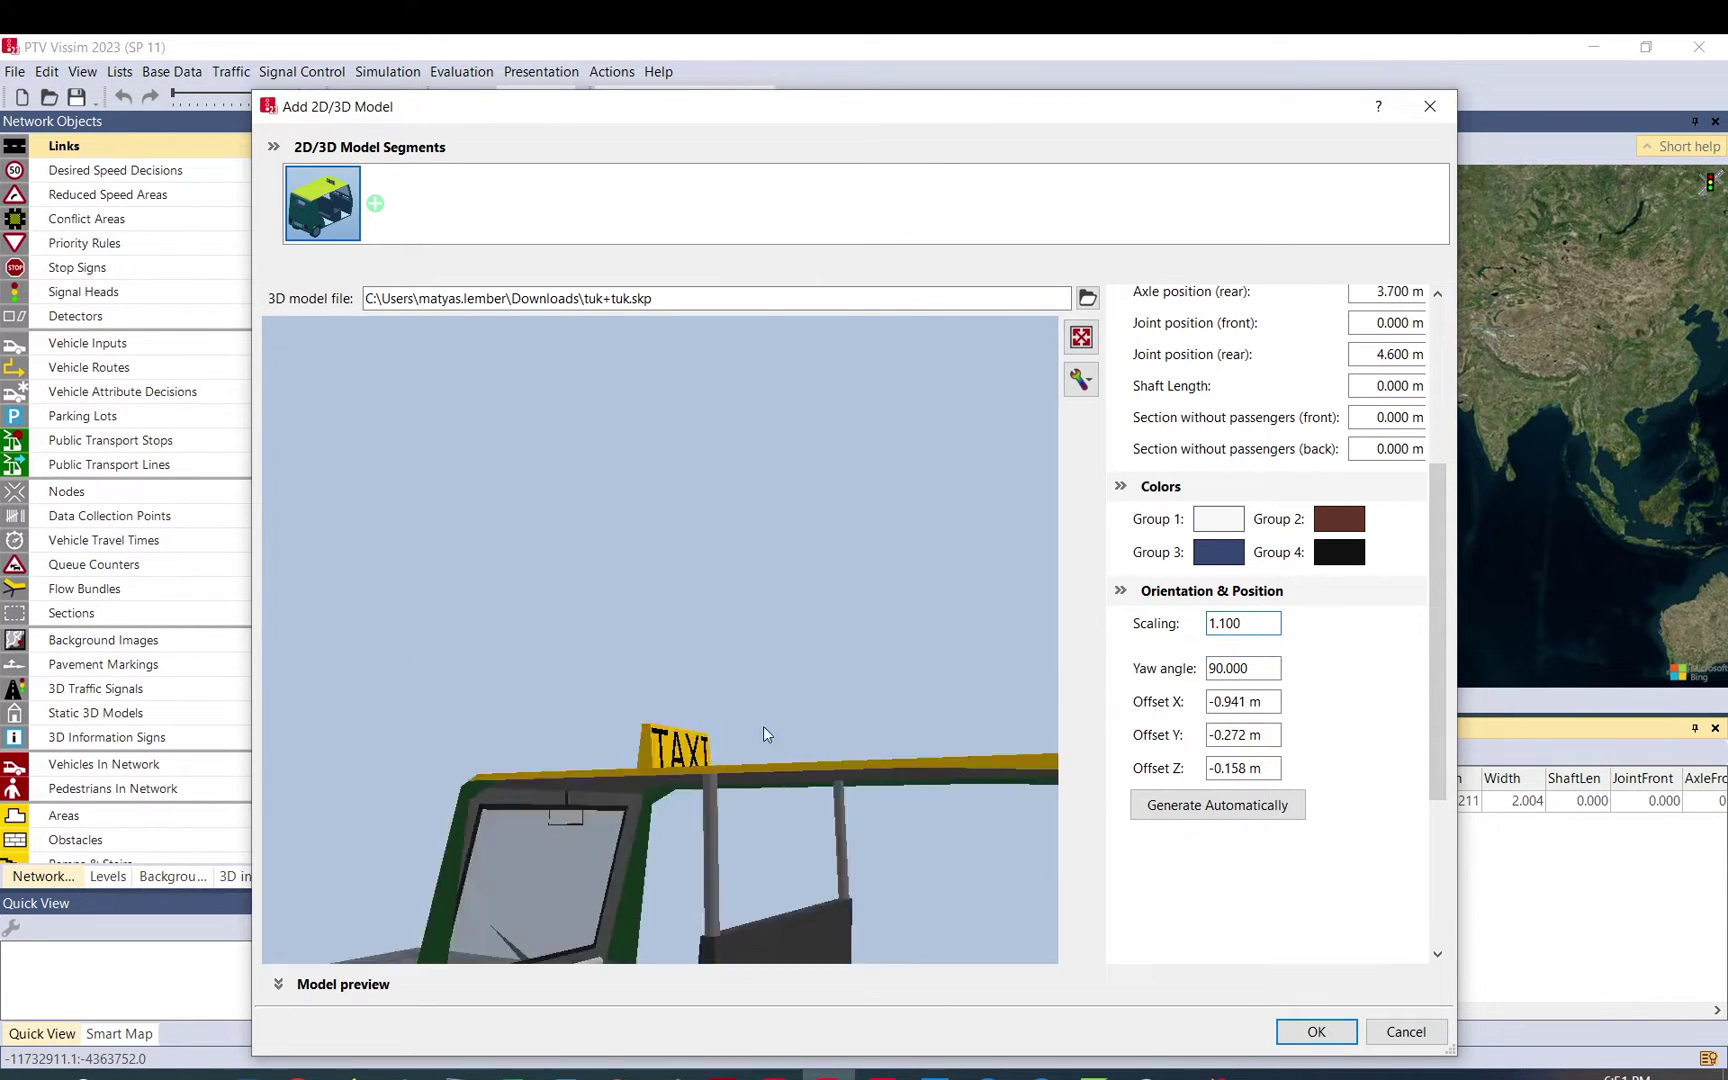
{"action": "scroll", "coordinate": [778, 717], "scroll_direction": "down", "scroll_amount": 3}
{"action": "left_click_drag", "start_coordinate": [778, 717], "coordinate": [621, 859]}
{"action": "scroll", "coordinate": [701, 873], "scroll_direction": "up", "scroll_amount": 3}
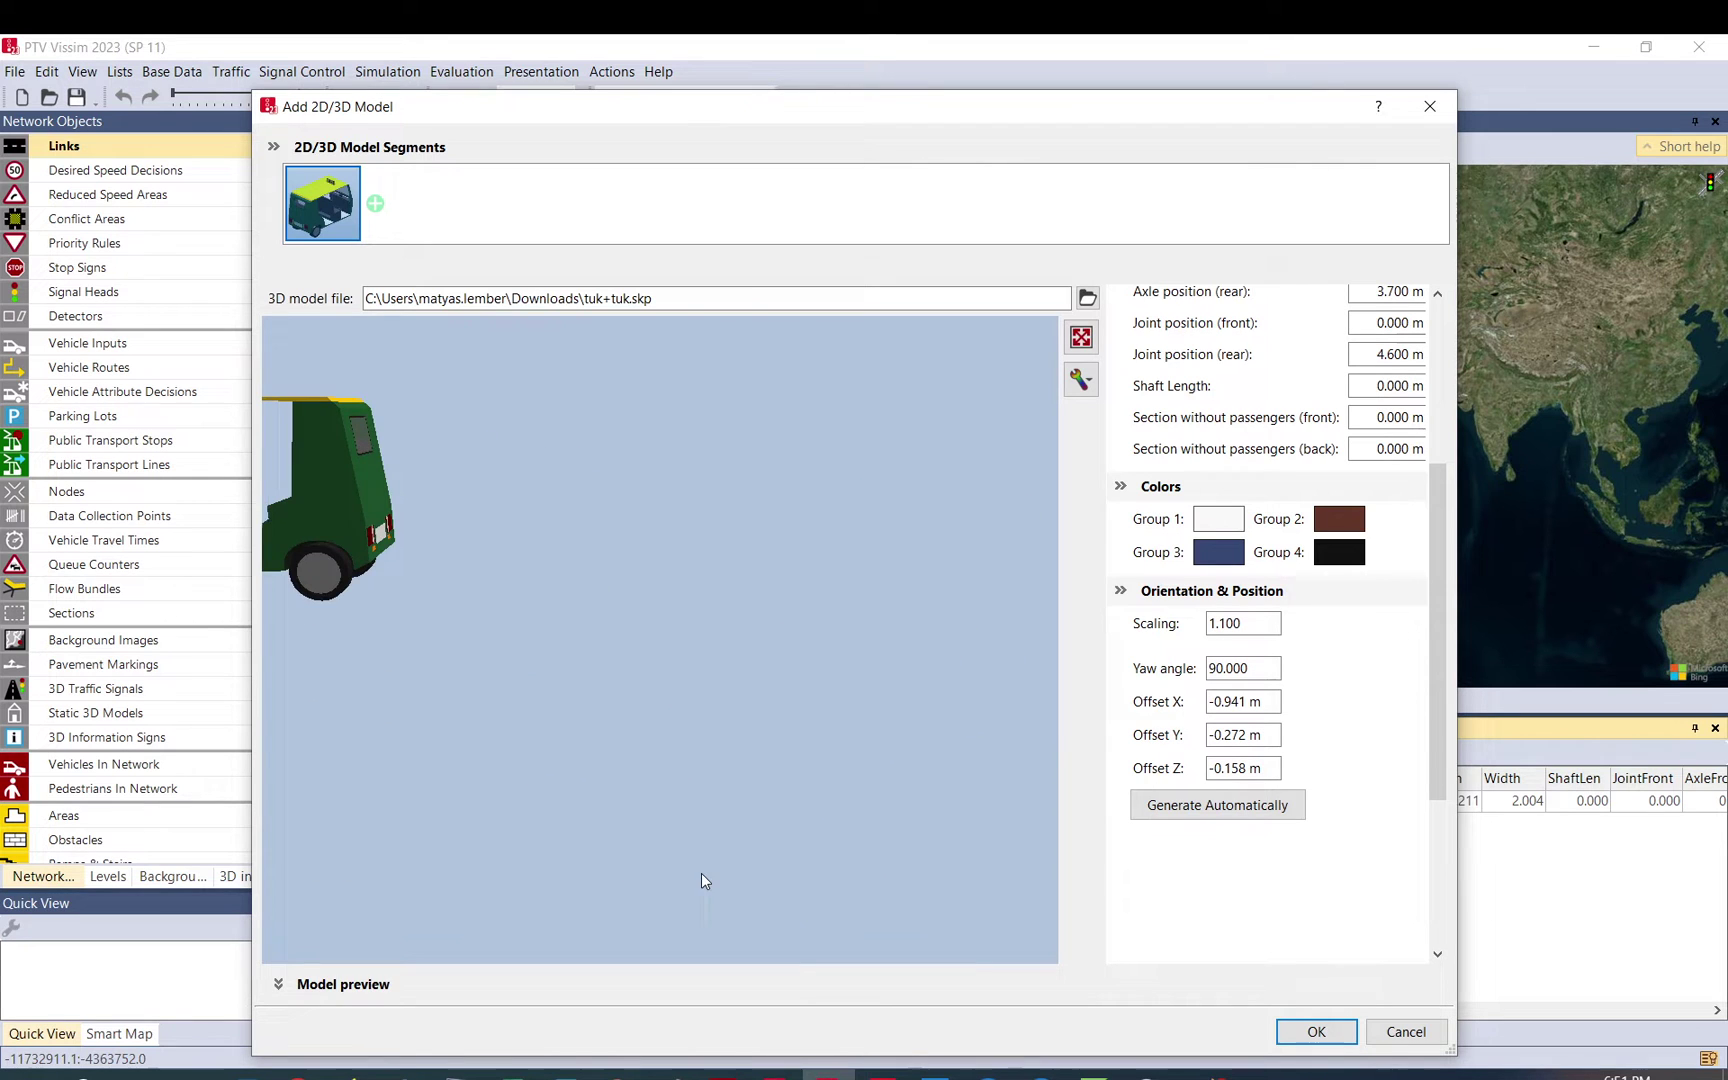
{"action": "scroll", "coordinate": [389, 602], "scroll_direction": "down", "scroll_amount": 3}
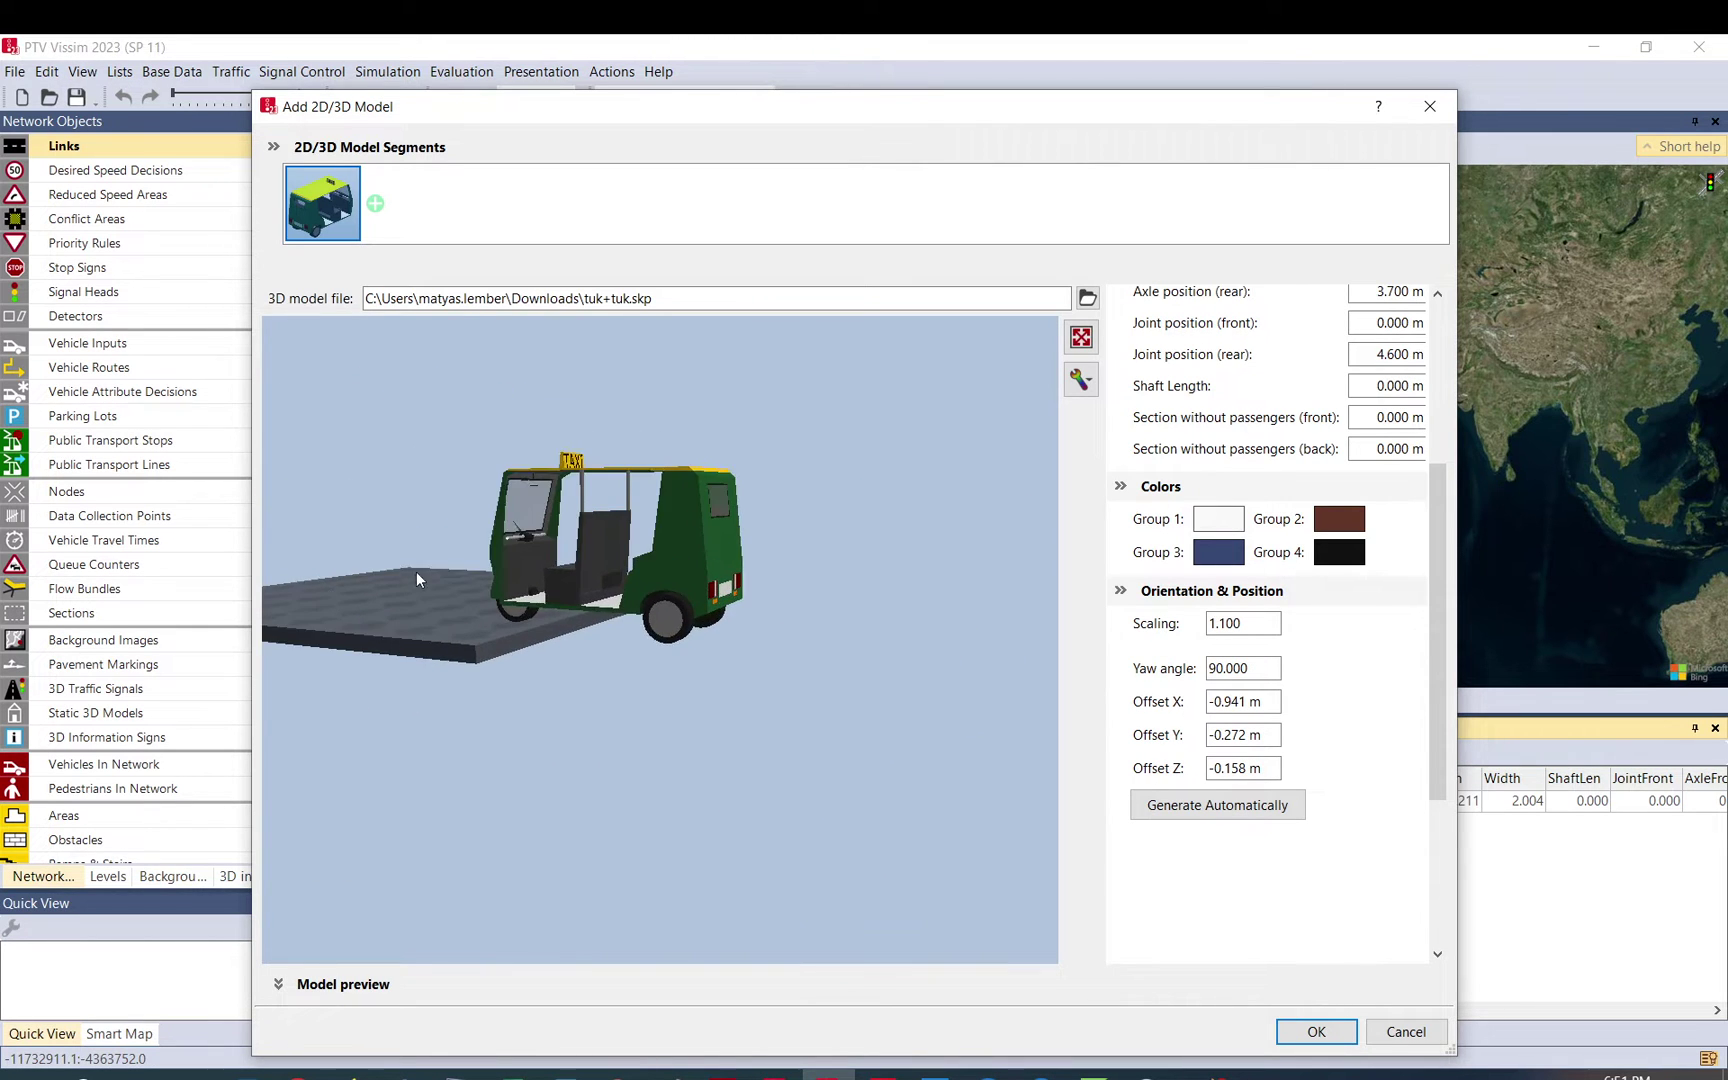
{"action": "left_click_drag", "start_coordinate": [418, 580], "coordinate": [420, 632]}
Restore the yaw angle to 180 and recentre the tuk-tuk in the preview
{"action": "double_click", "coordinate": [1258, 666]}
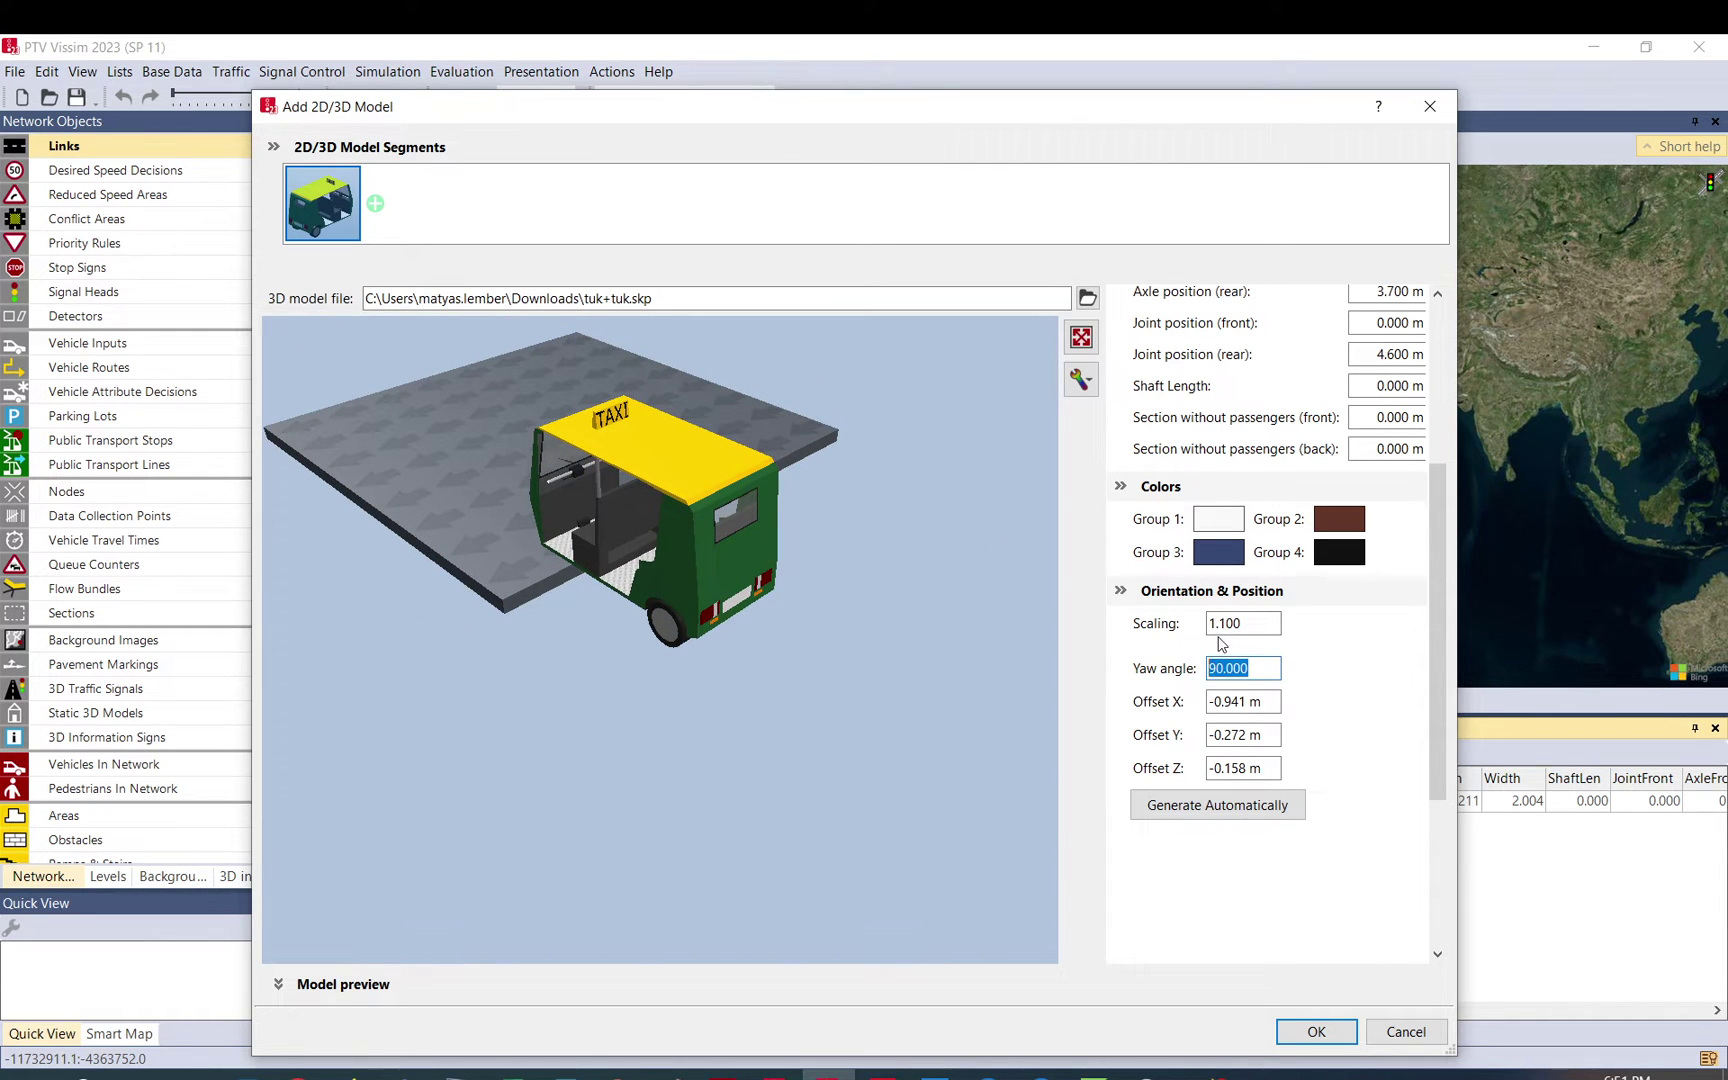
{"action": "type", "text": "180"}
{"action": "left_click", "coordinate": [1228, 623]}
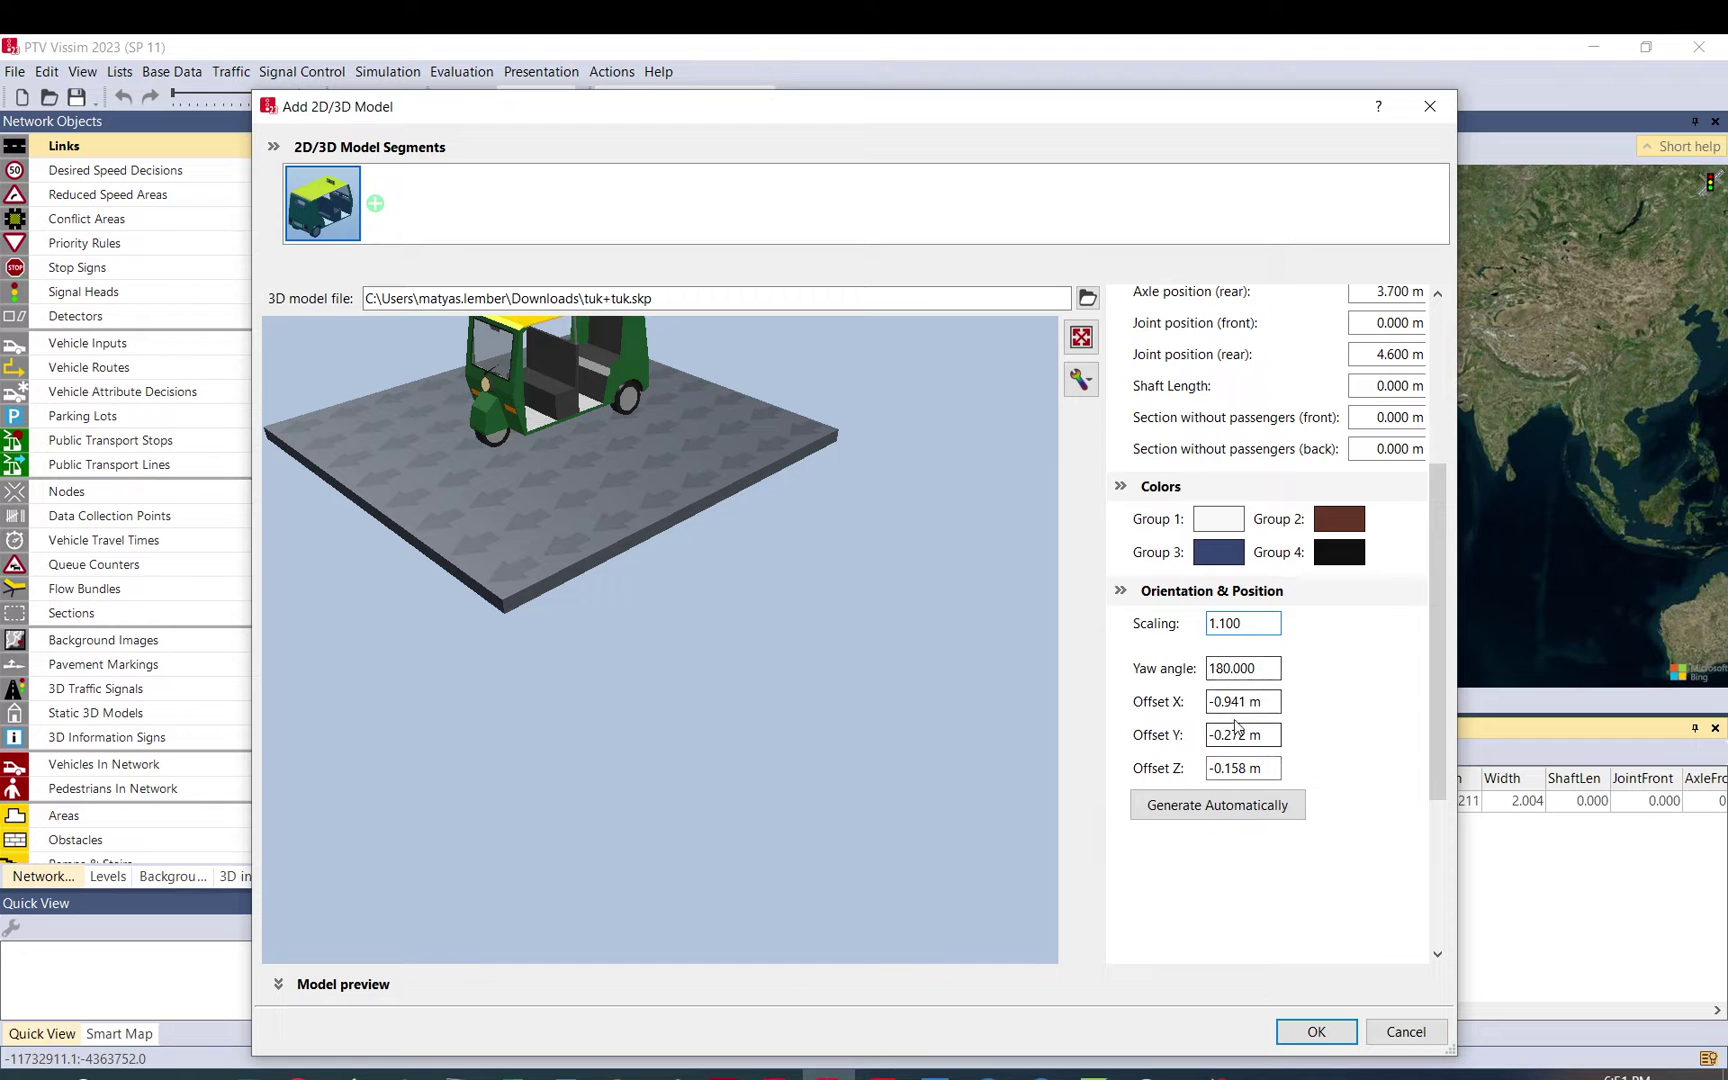
{"action": "left_click_drag", "start_coordinate": [597, 461], "coordinate": [688, 578]}
{"action": "scroll", "coordinate": [626, 431], "scroll_direction": "up", "scroll_amount": 2}
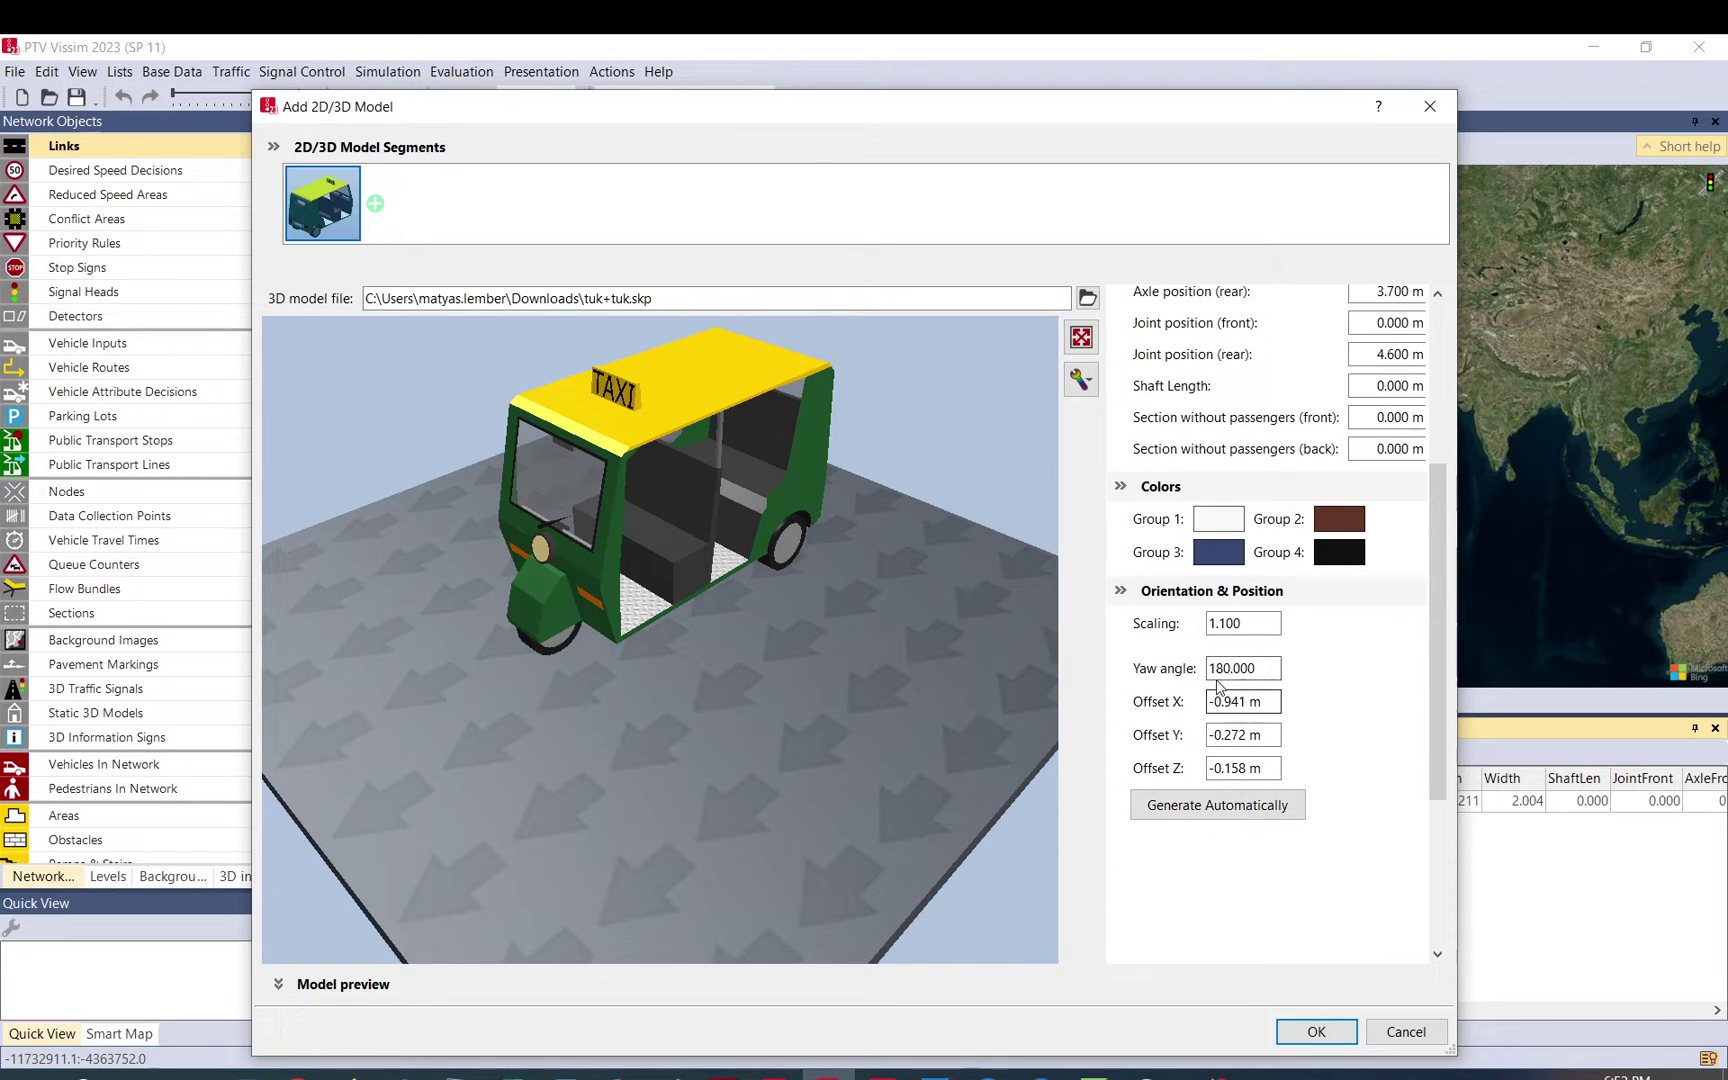
Confirm the new tuk-tuk model and change its number from 302 to 999
{"action": "left_click", "coordinate": [1316, 1031]}
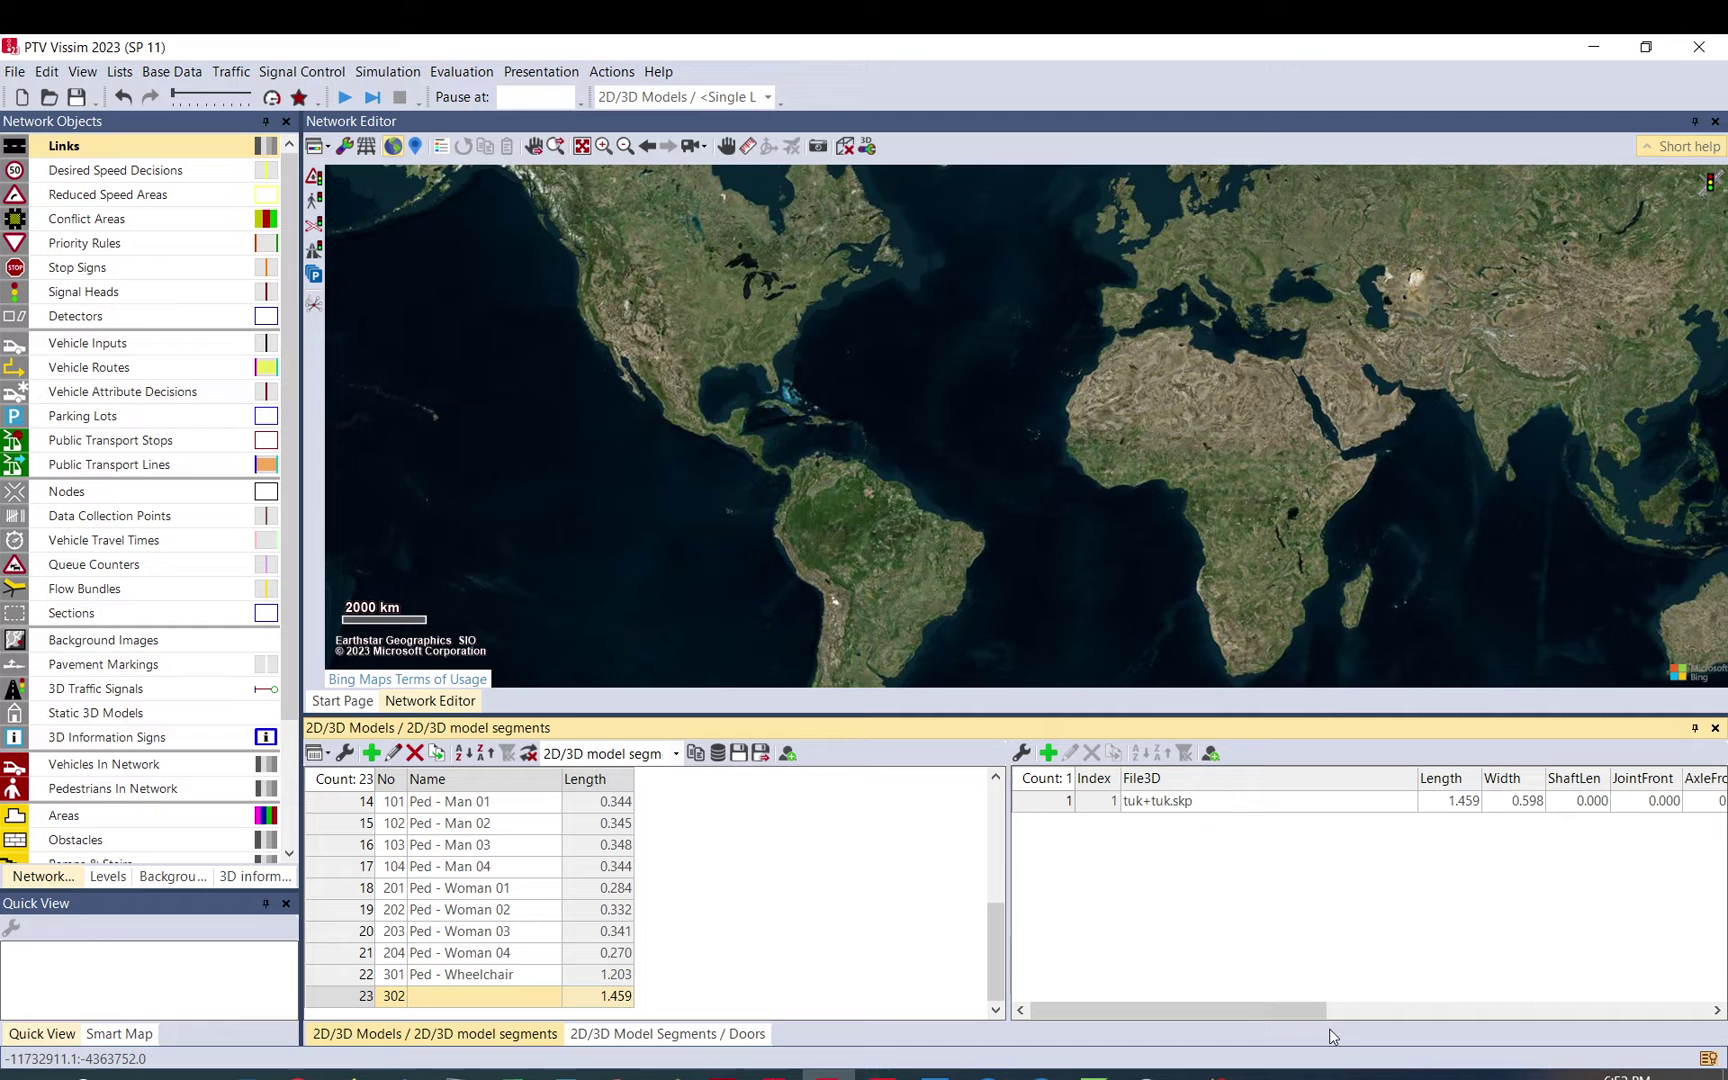
{"action": "left_click", "coordinate": [486, 998]}
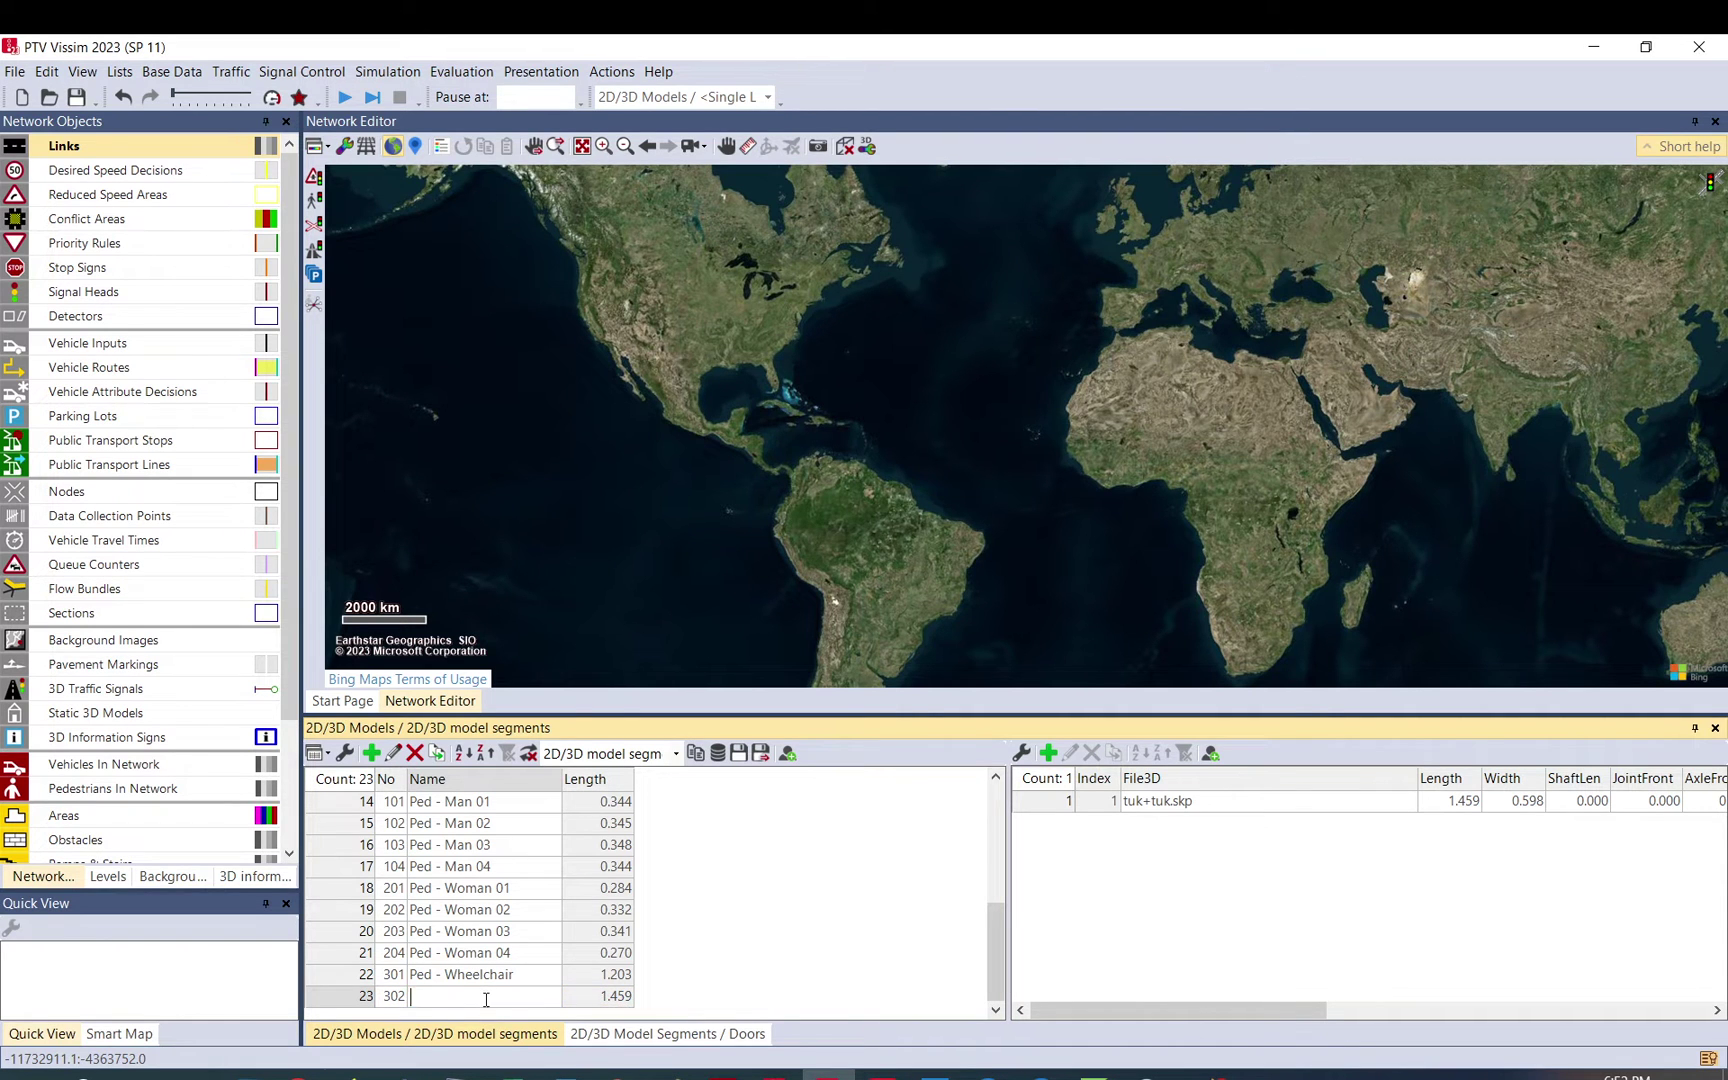
{"action": "double_click", "coordinate": [391, 998]}
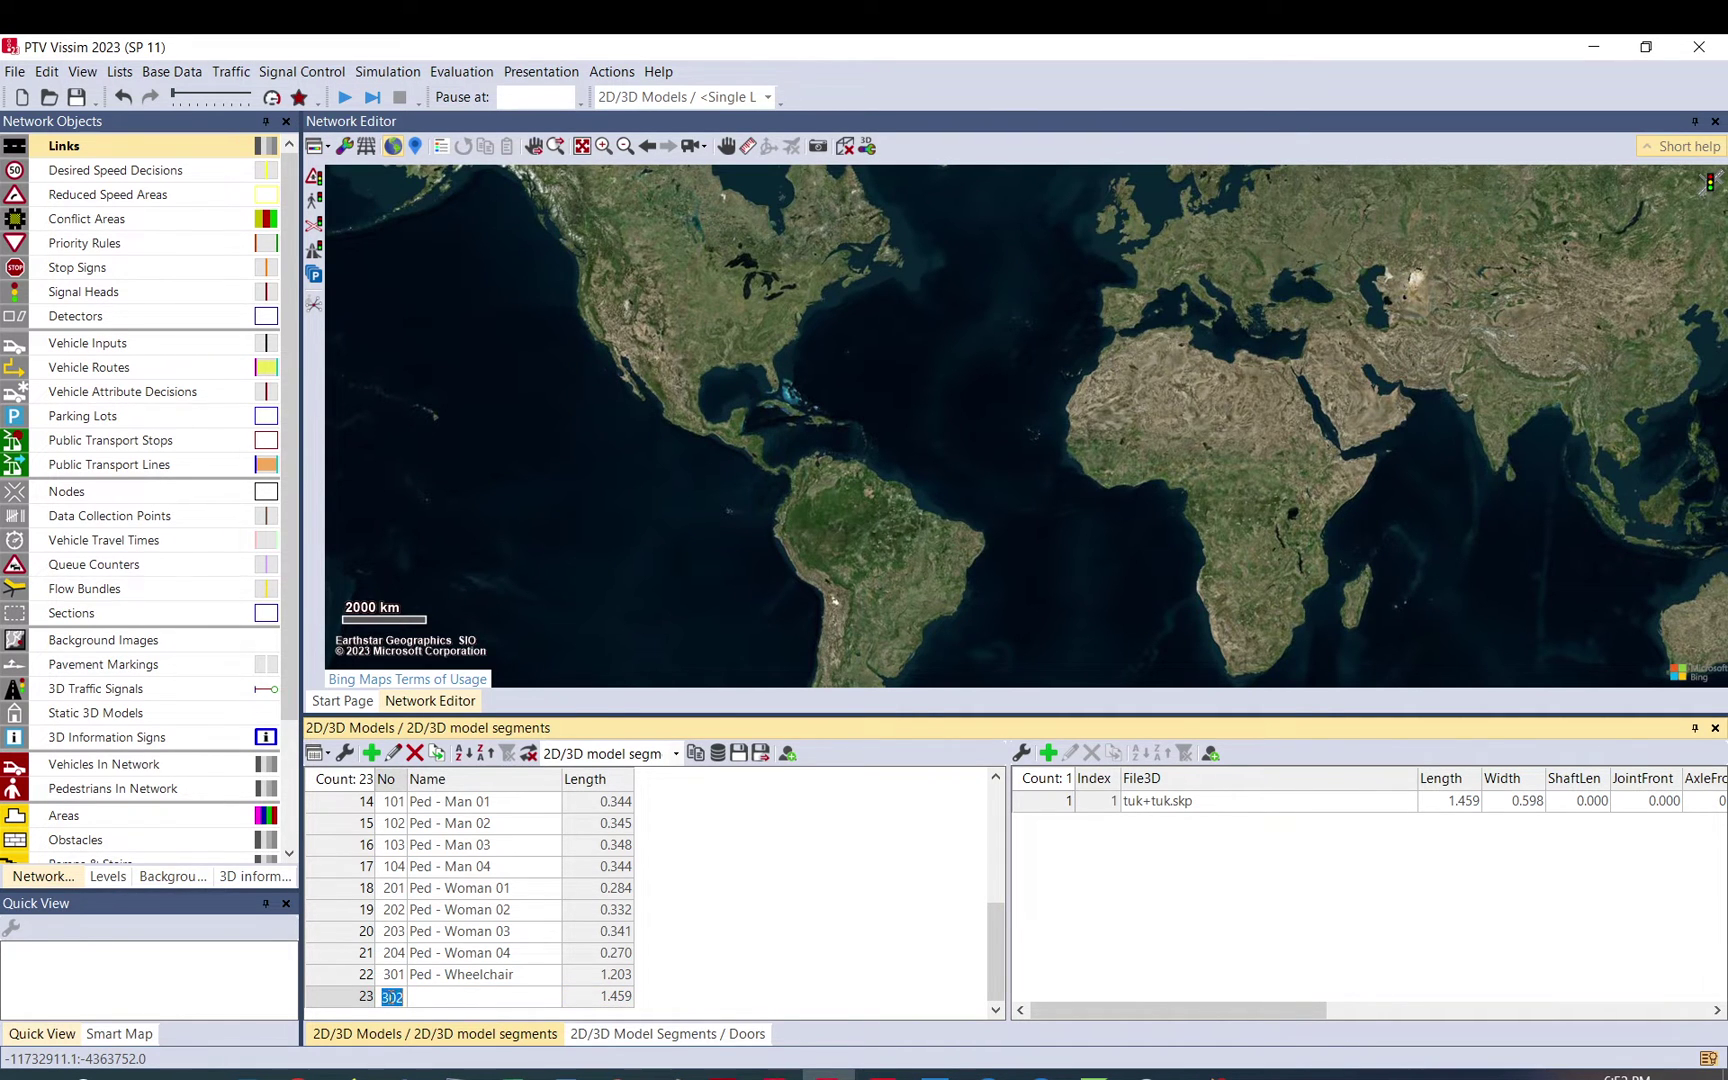
{"action": "type", "text": "999"}
{"action": "left_click", "coordinate": [440, 998]}
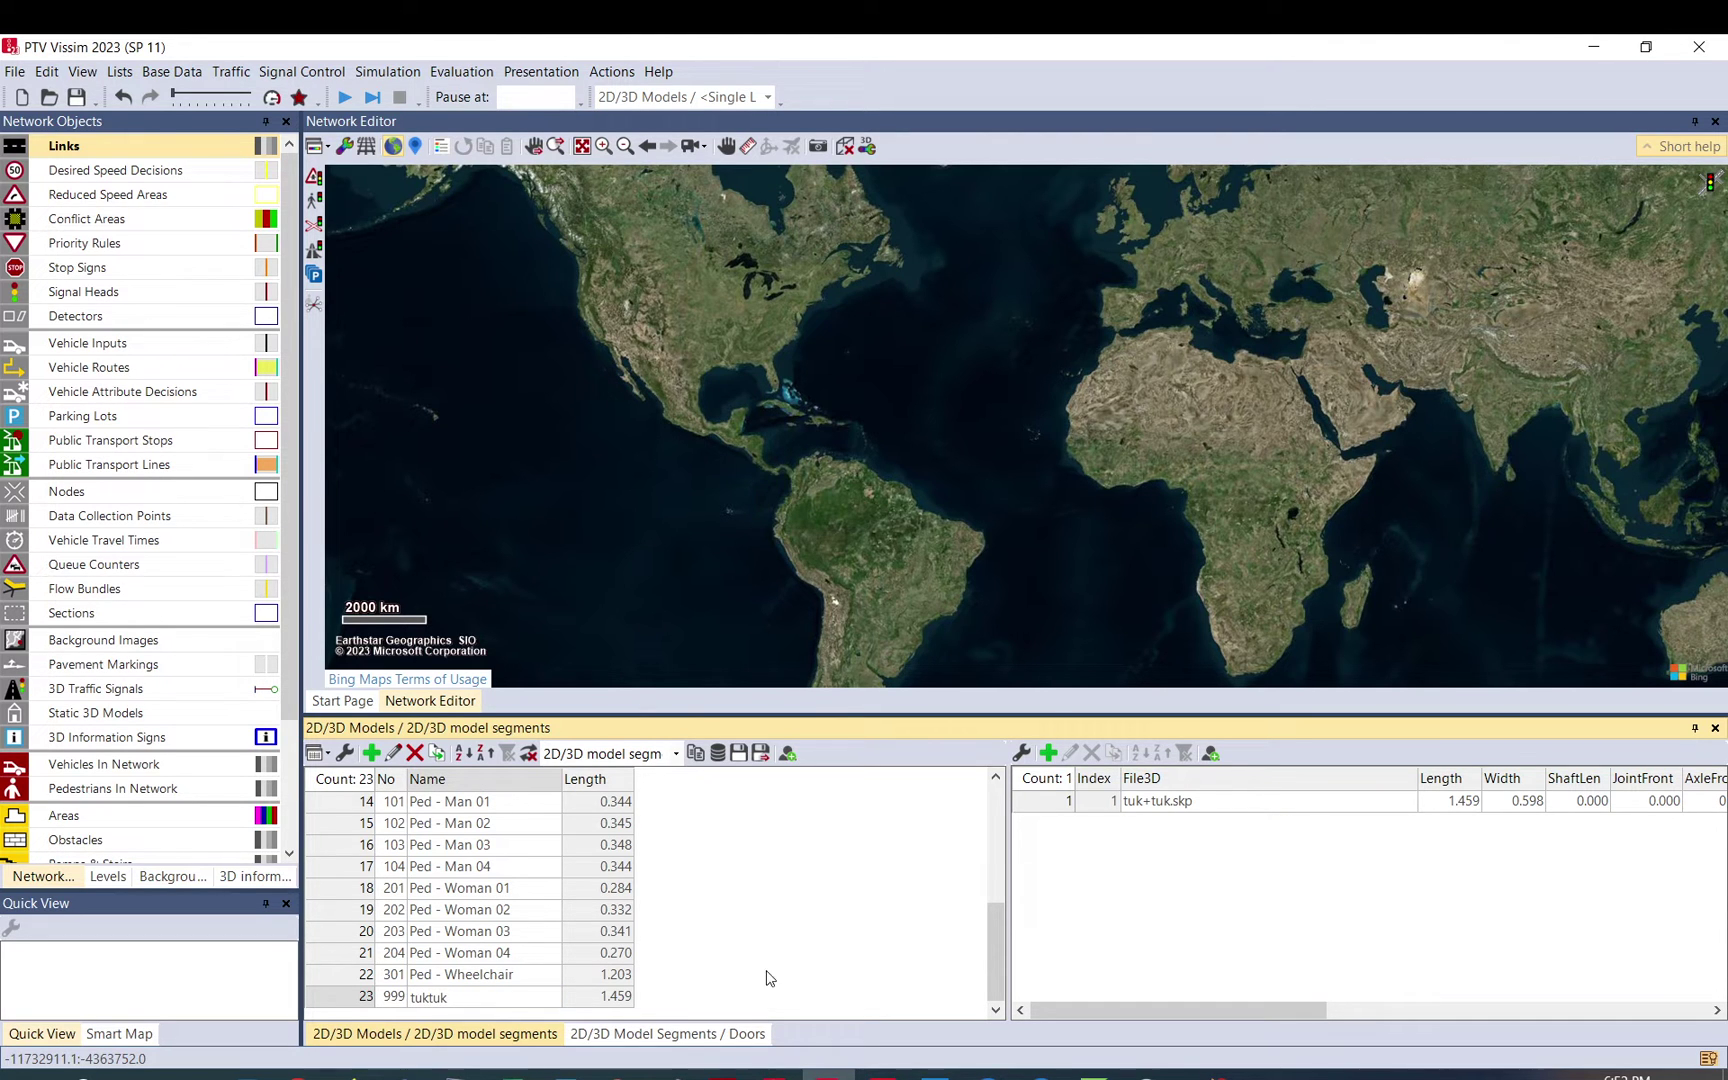
{"action": "left_click_drag", "start_coordinate": [1150, 1010], "coordinate": [1057, 988]}
Show the 2D/3D model segments list scrolled to tuk+tuk.skp at row 28
{"action": "left_click", "coordinate": [703, 1036]}
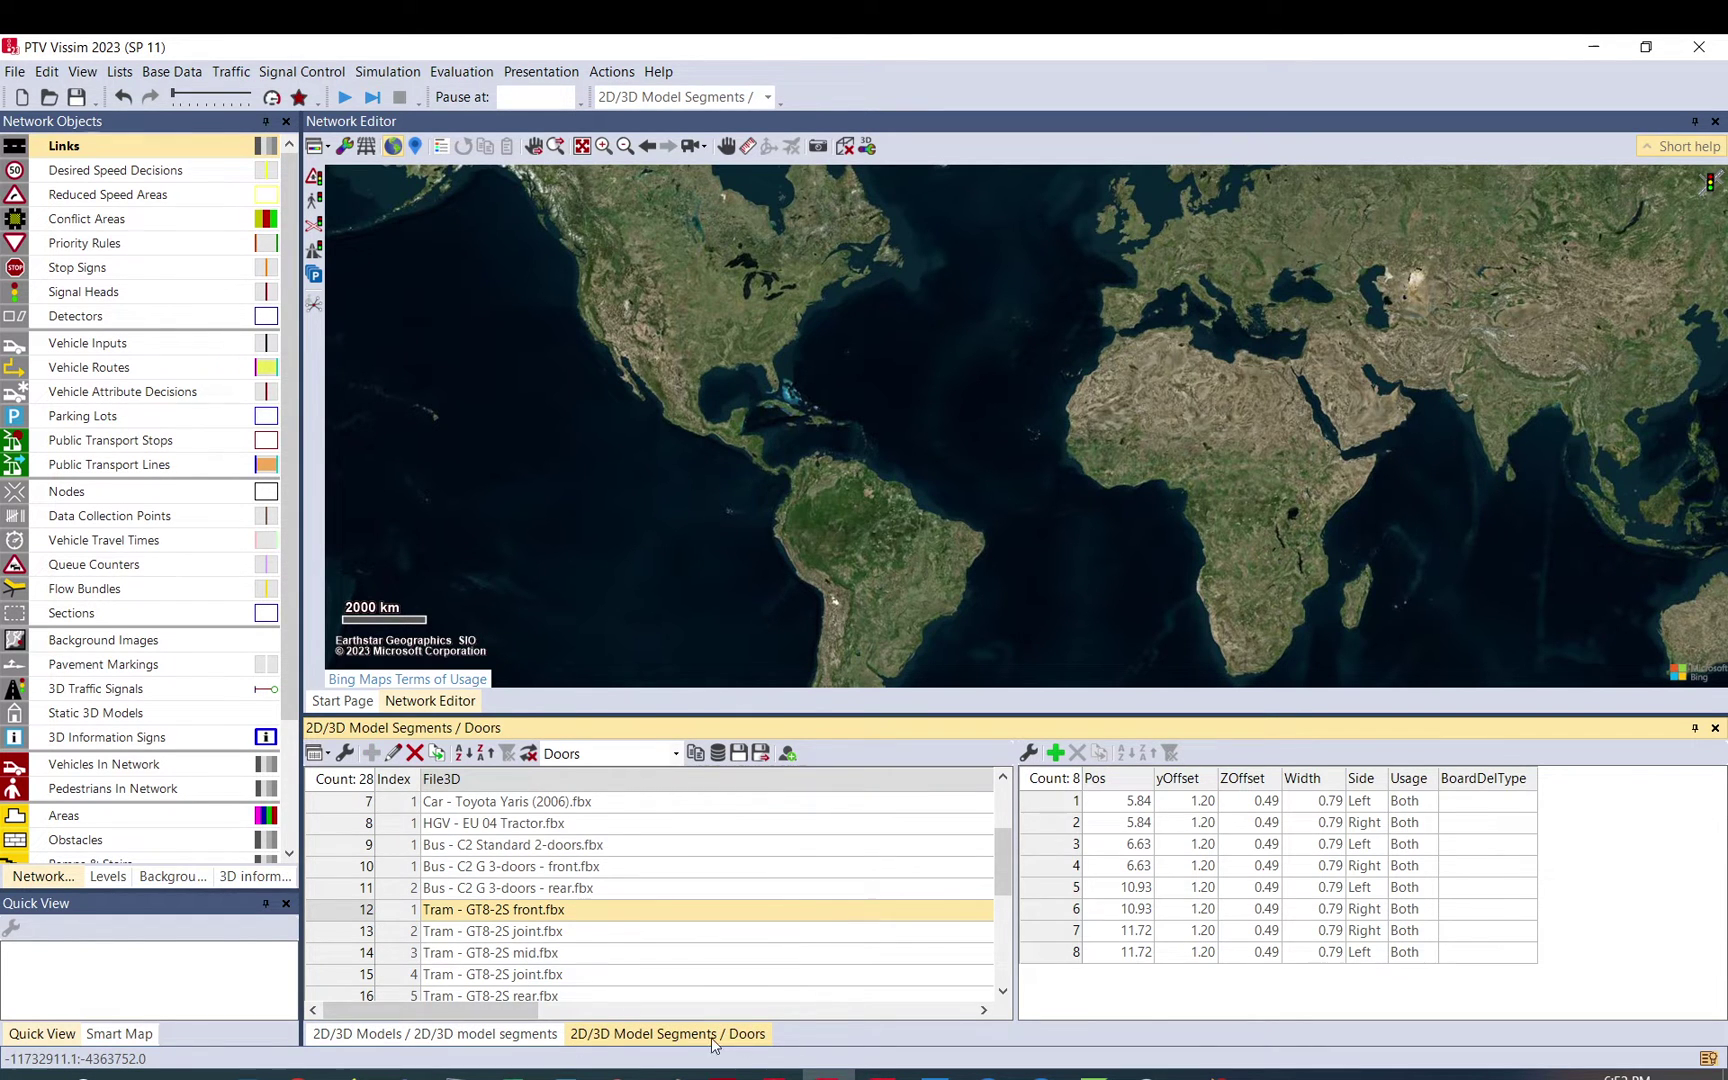
{"action": "left_click", "coordinate": [182, 74]}
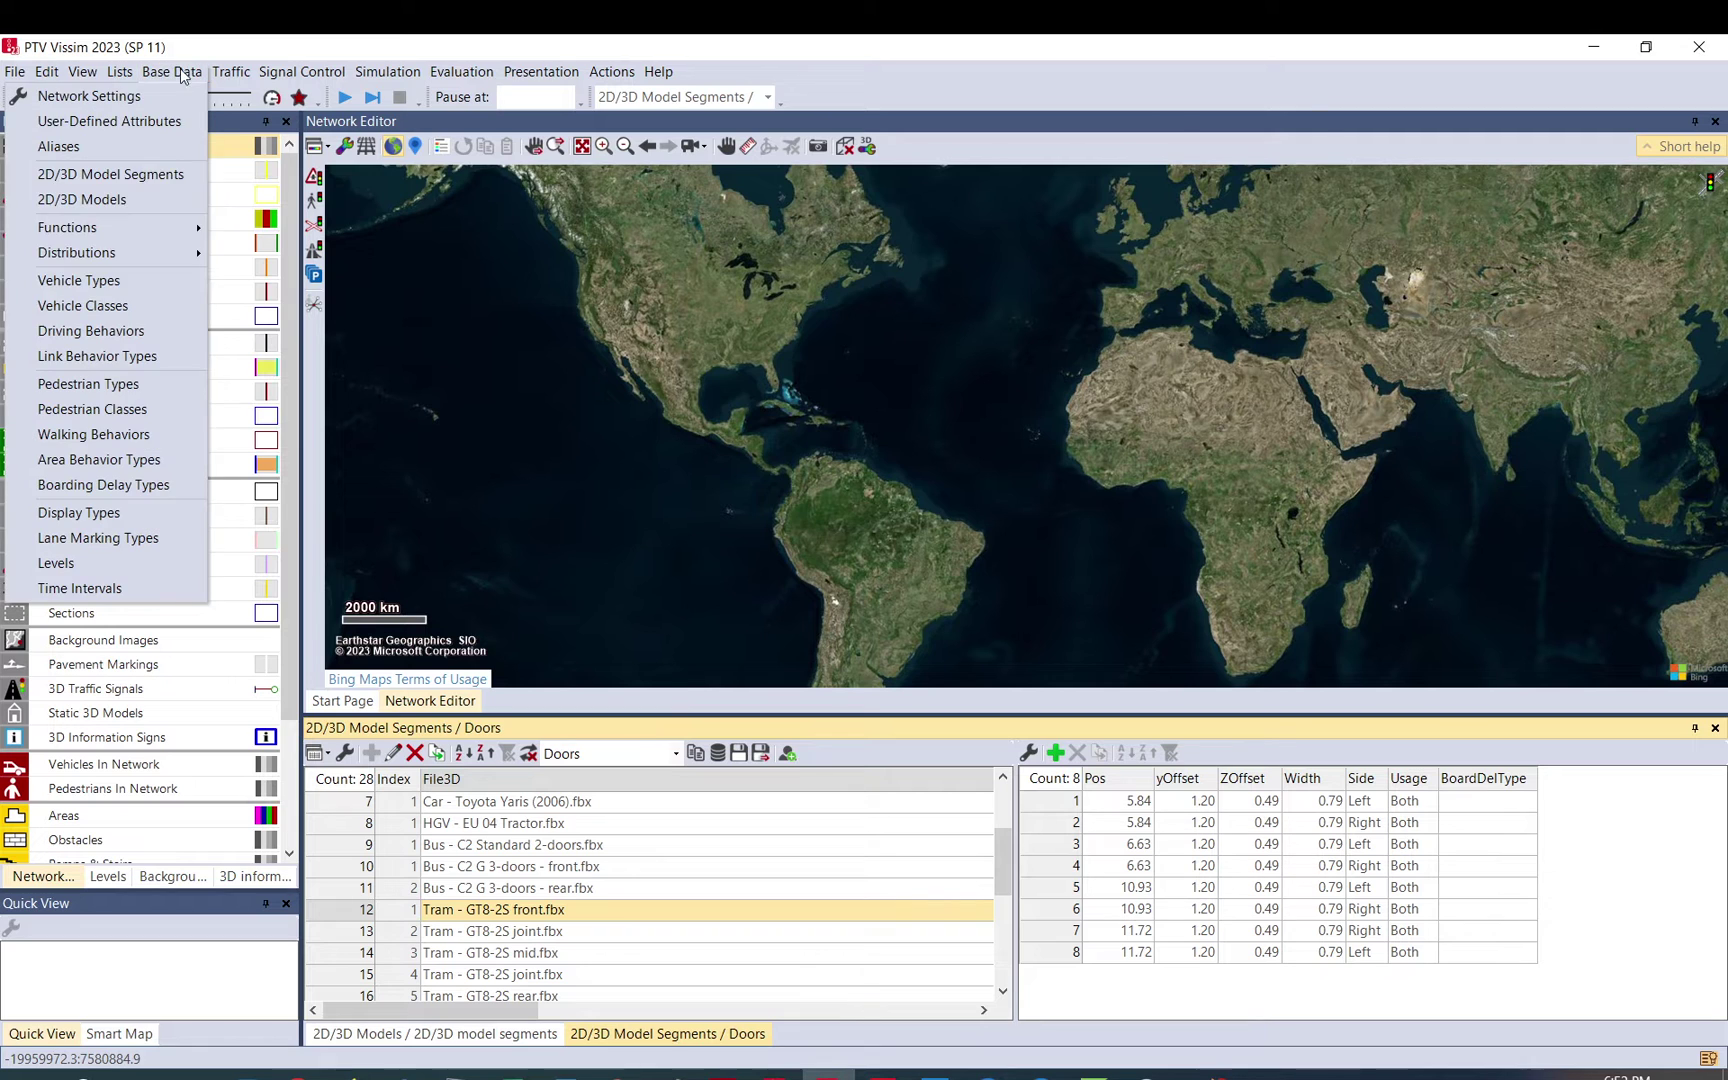
{"action": "left_click", "coordinate": [163, 176]}
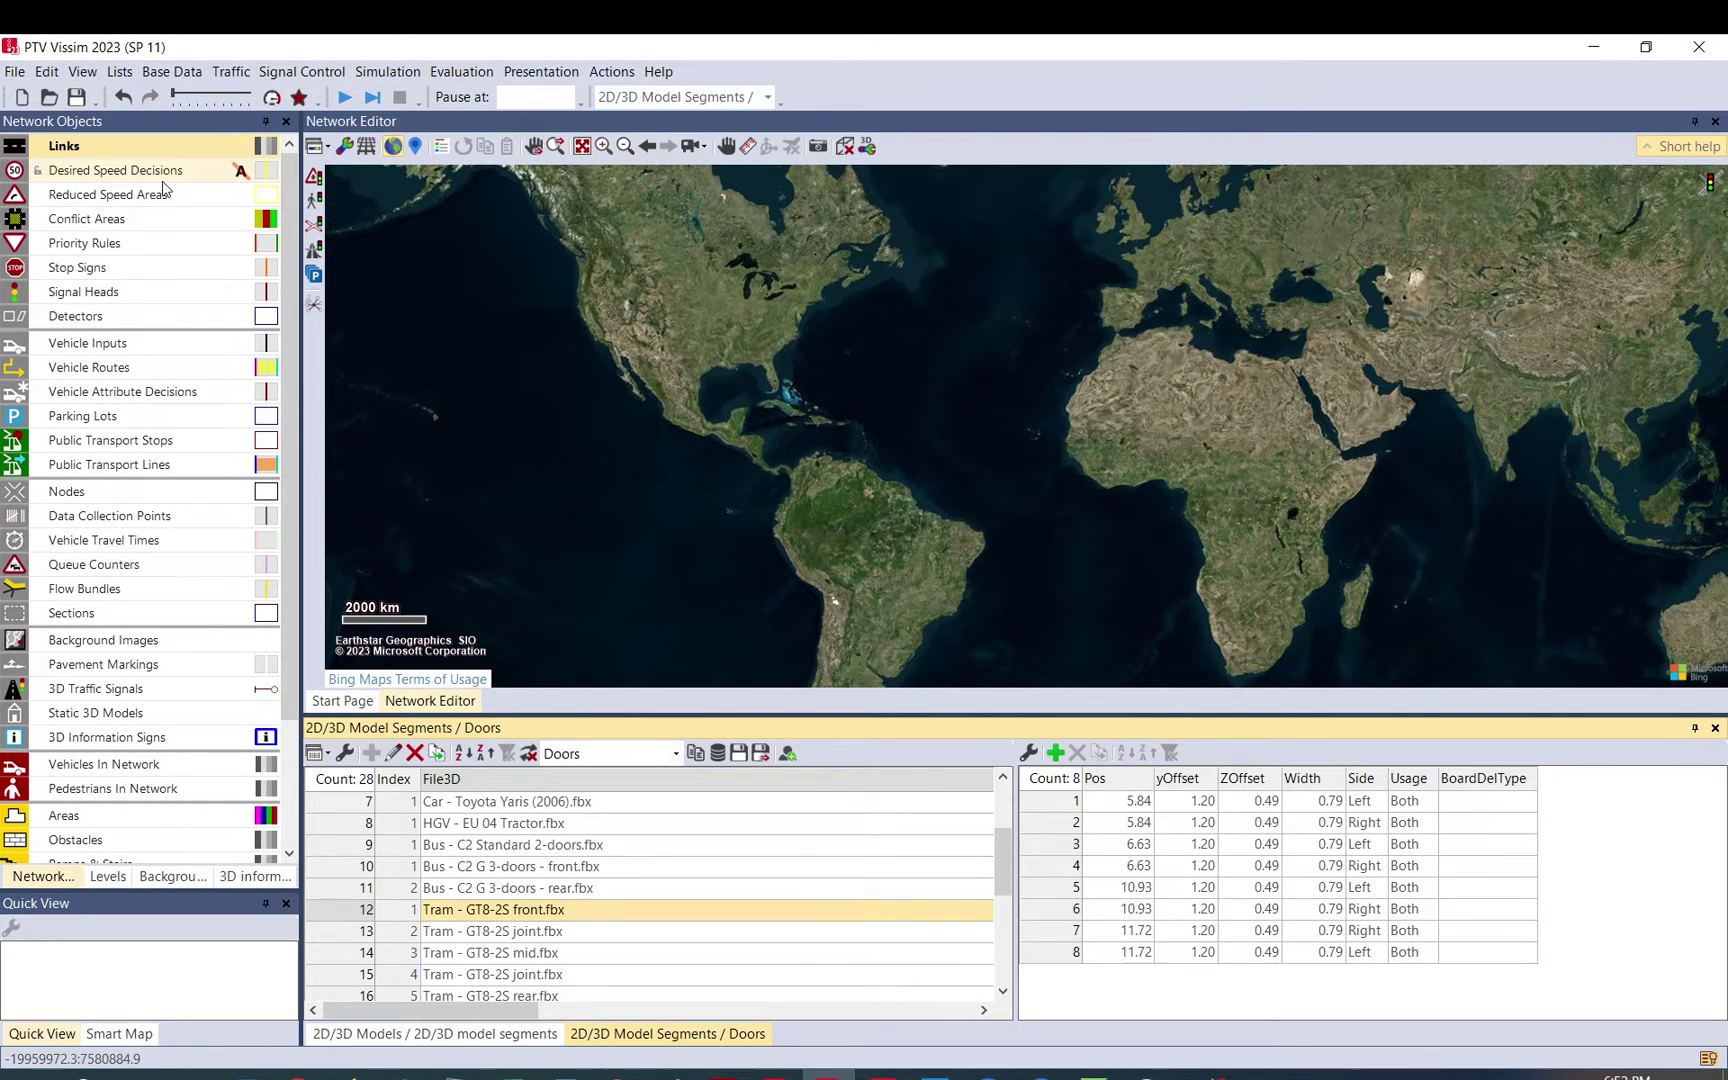
{"action": "scroll", "coordinate": [526, 898], "scroll_direction": "down", "scroll_amount": 5}
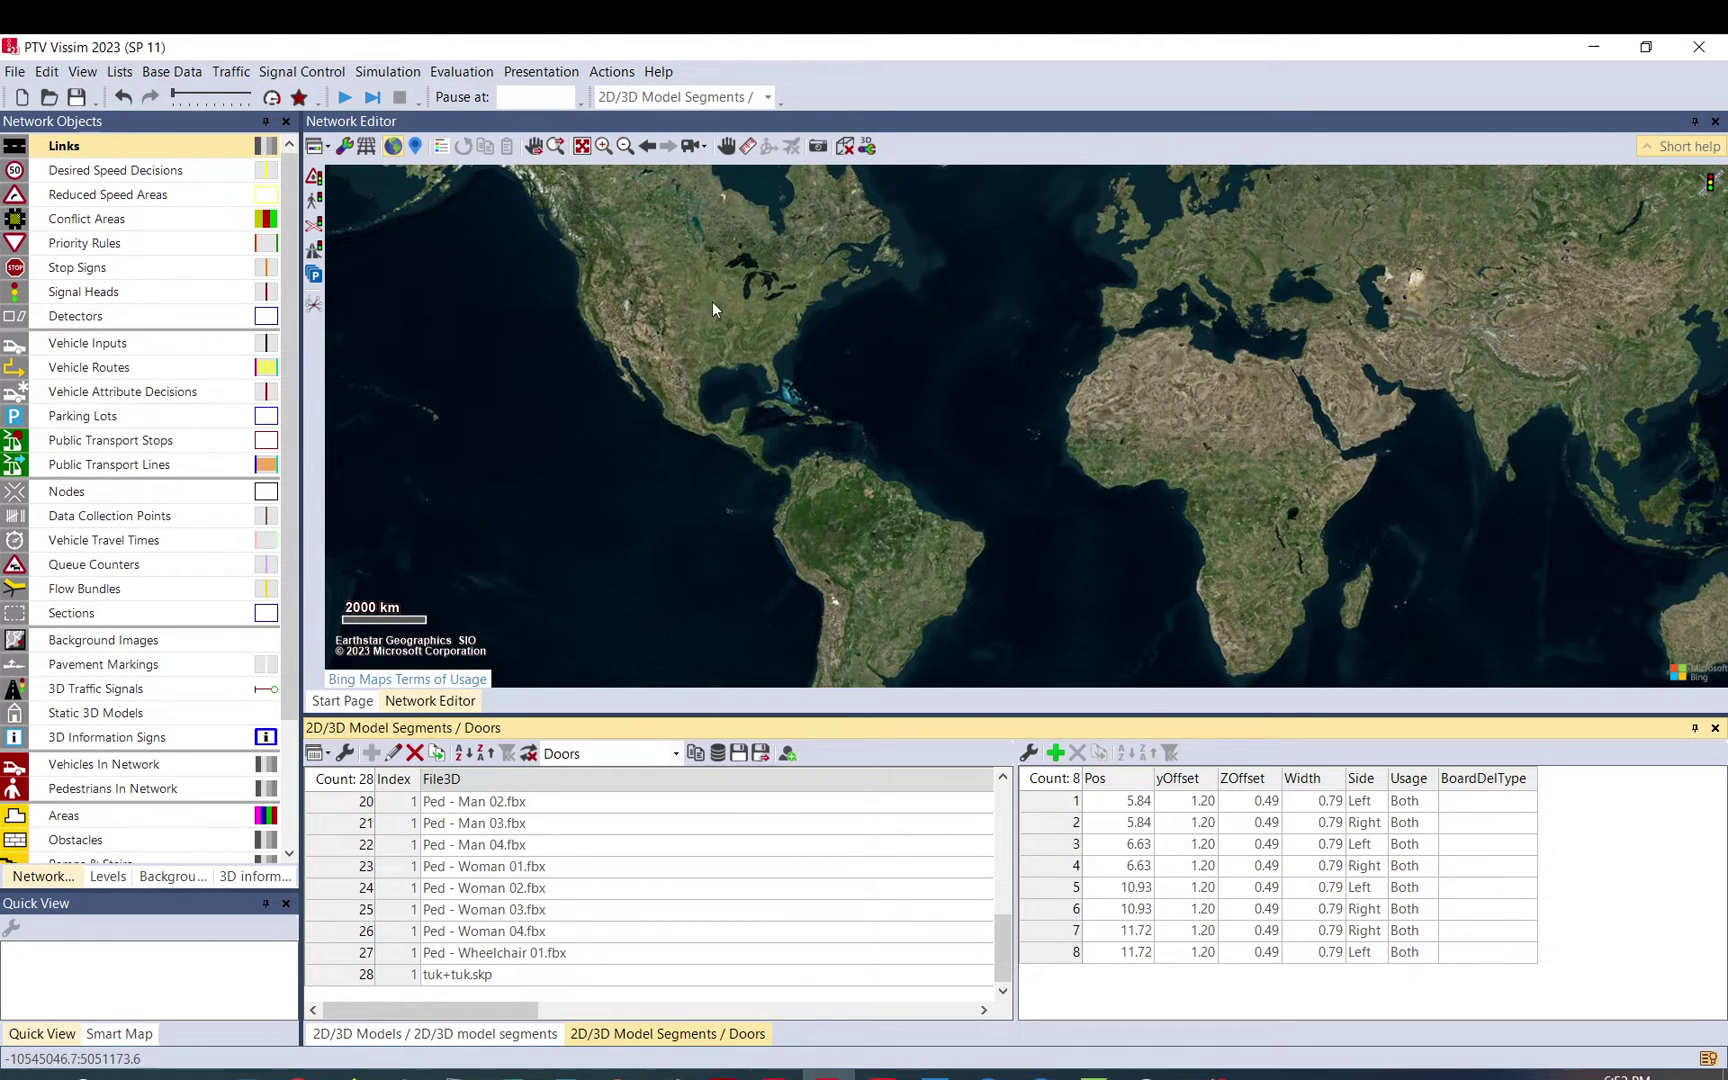
Open the Vehicle Compositions list and show the Default composition's relative flows
{"action": "left_click", "coordinate": [305, 75]}
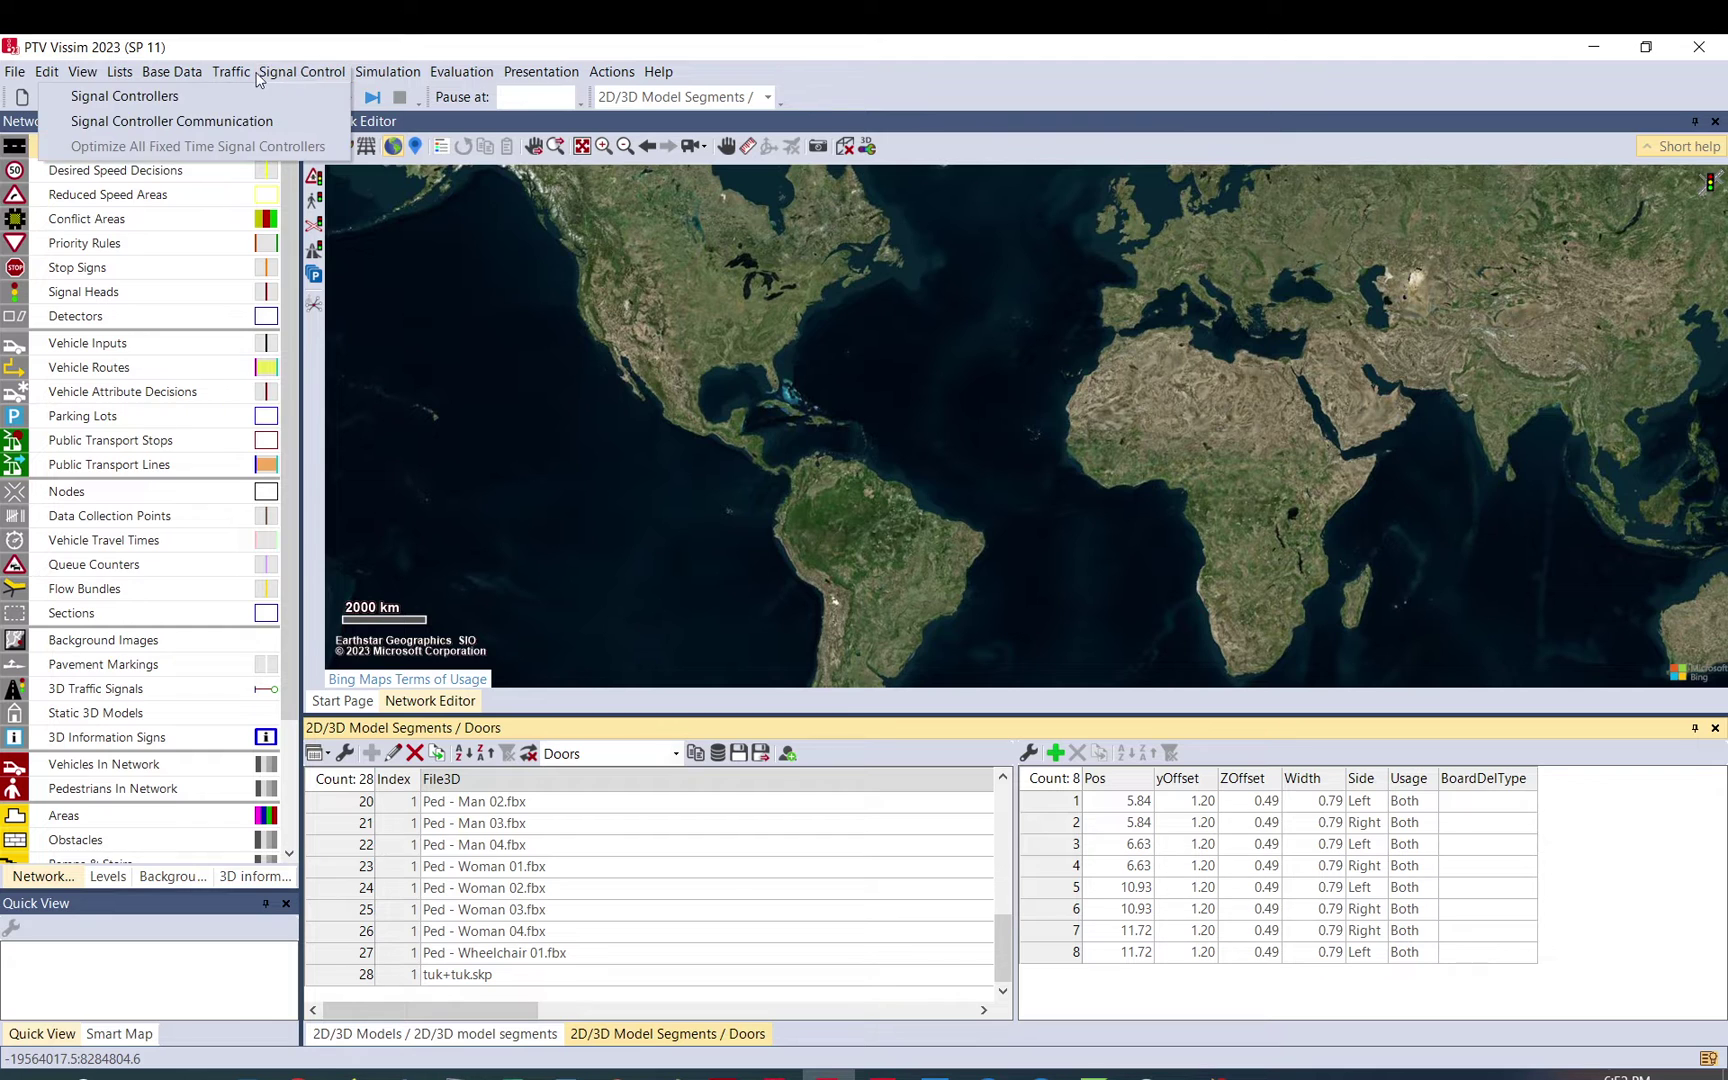
{"action": "mouse_move", "coordinate": [231, 72]}
{"action": "left_click", "coordinate": [120, 95]}
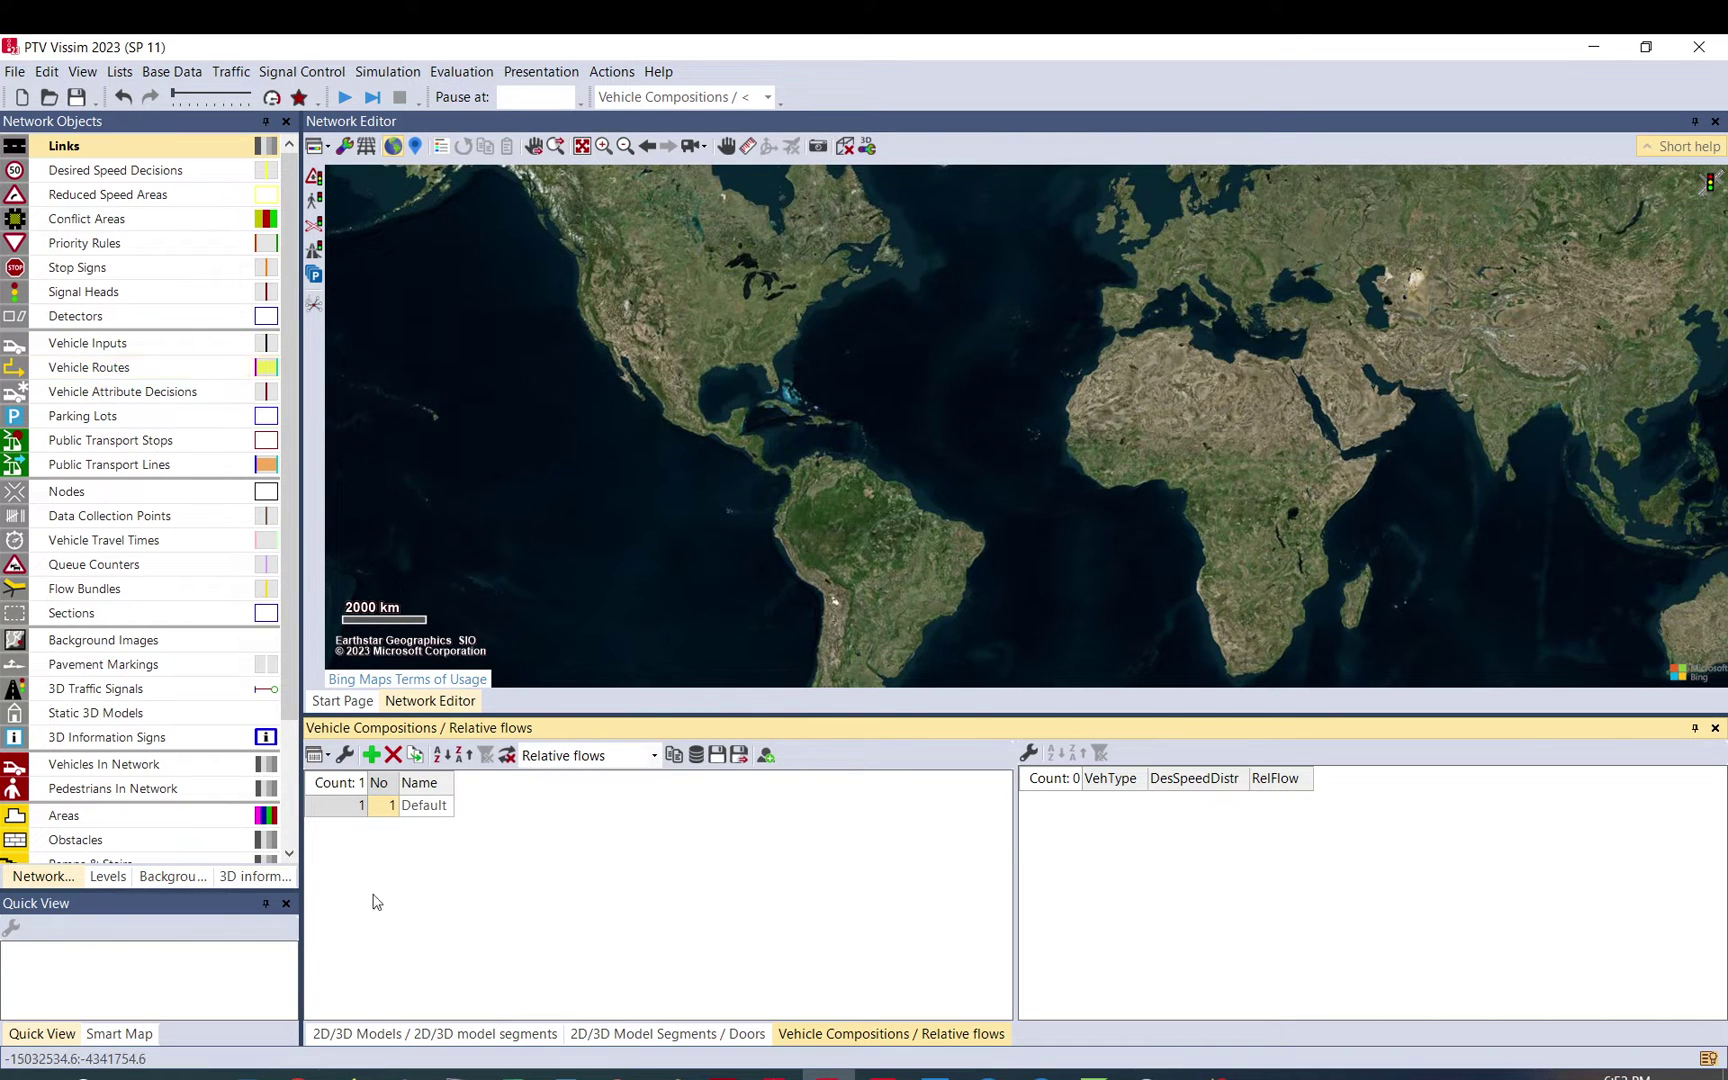
{"action": "left_click", "coordinate": [340, 810]}
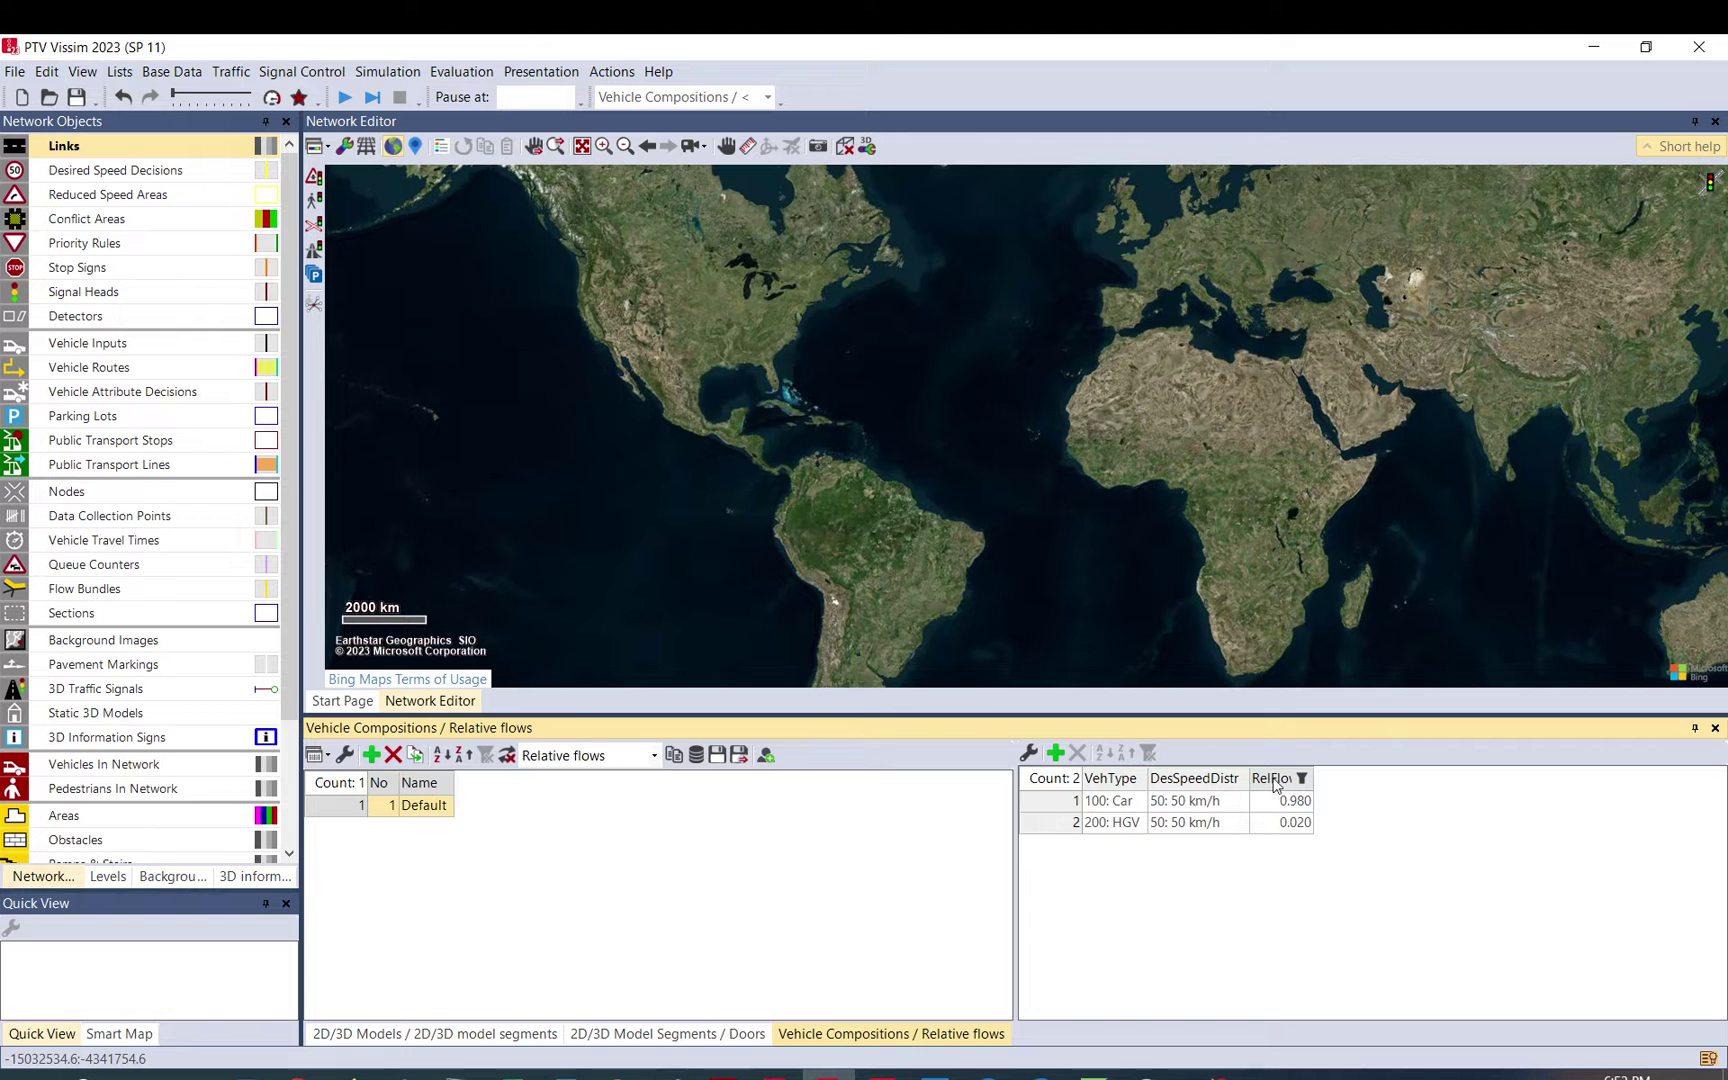
{"action": "double_click", "coordinate": [1148, 794]}
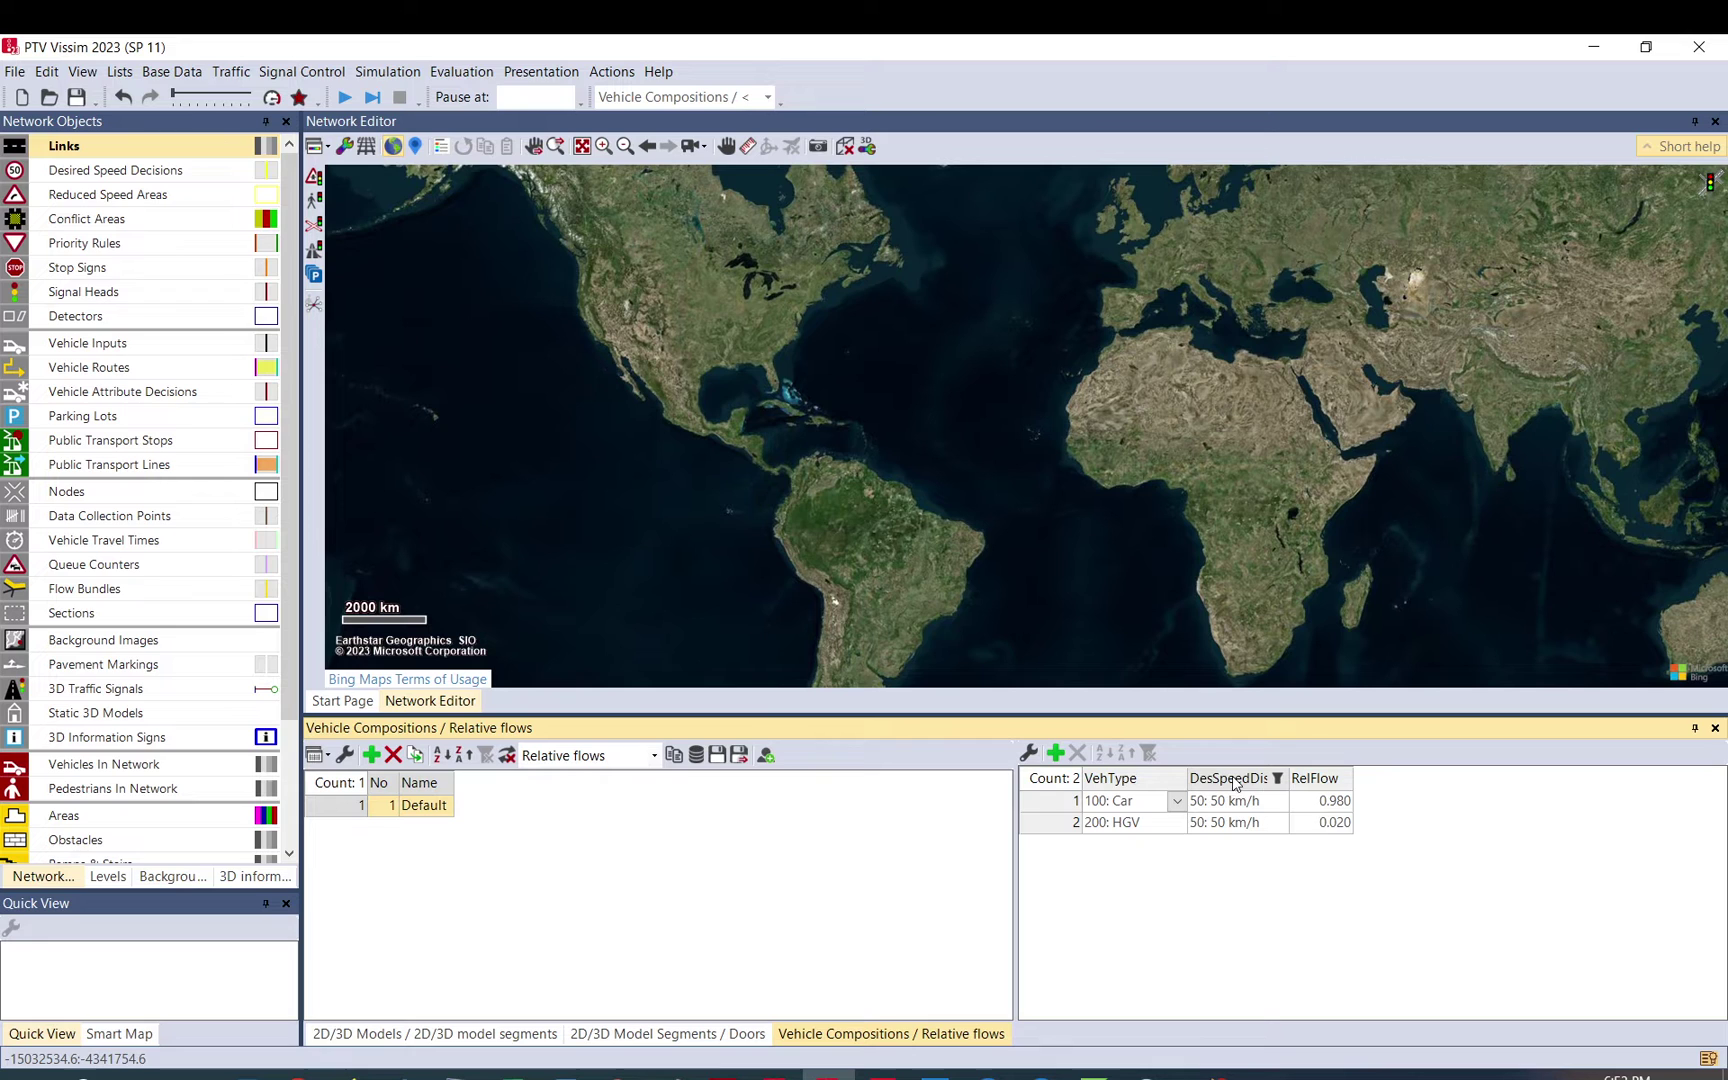
{"action": "left_click", "coordinate": [1244, 822]}
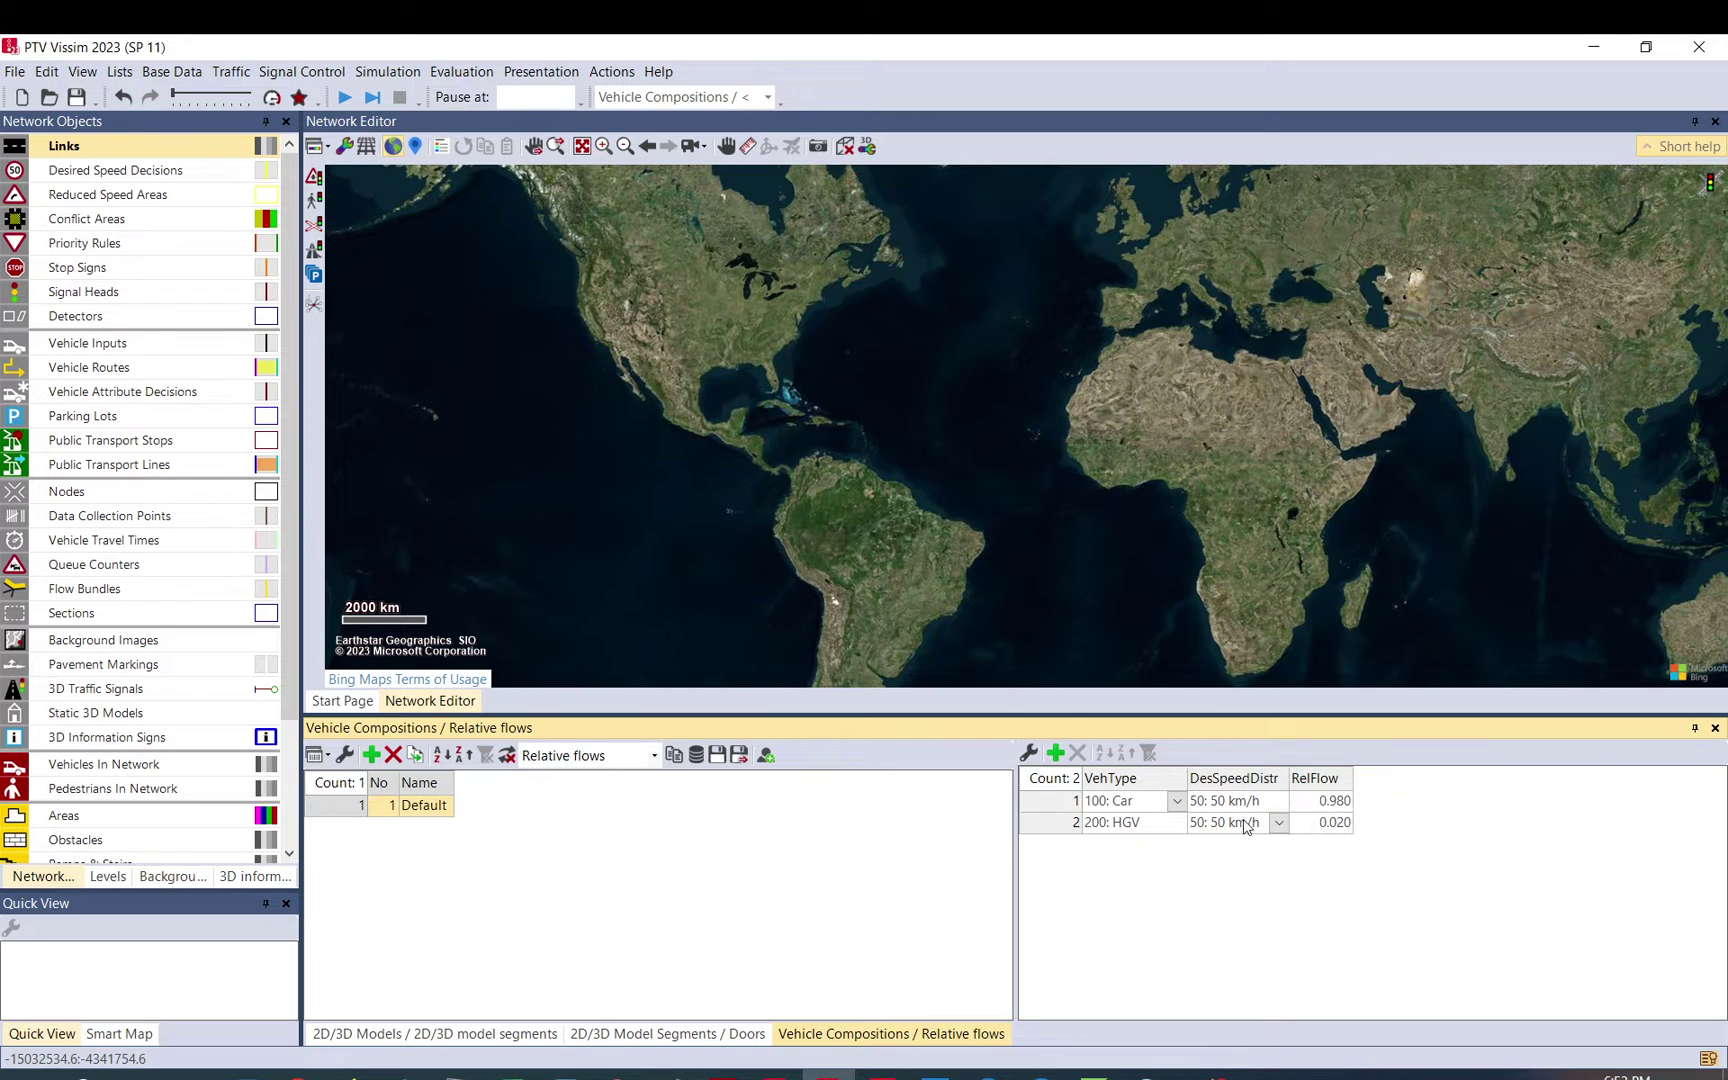
Set the Default composition's relative flows to 1.000 for Car and 2.000 for HGV
{"action": "left_click", "coordinate": [1318, 803]}
{"action": "left_click", "coordinate": [1314, 823]}
{"action": "left_click", "coordinate": [1318, 805]}
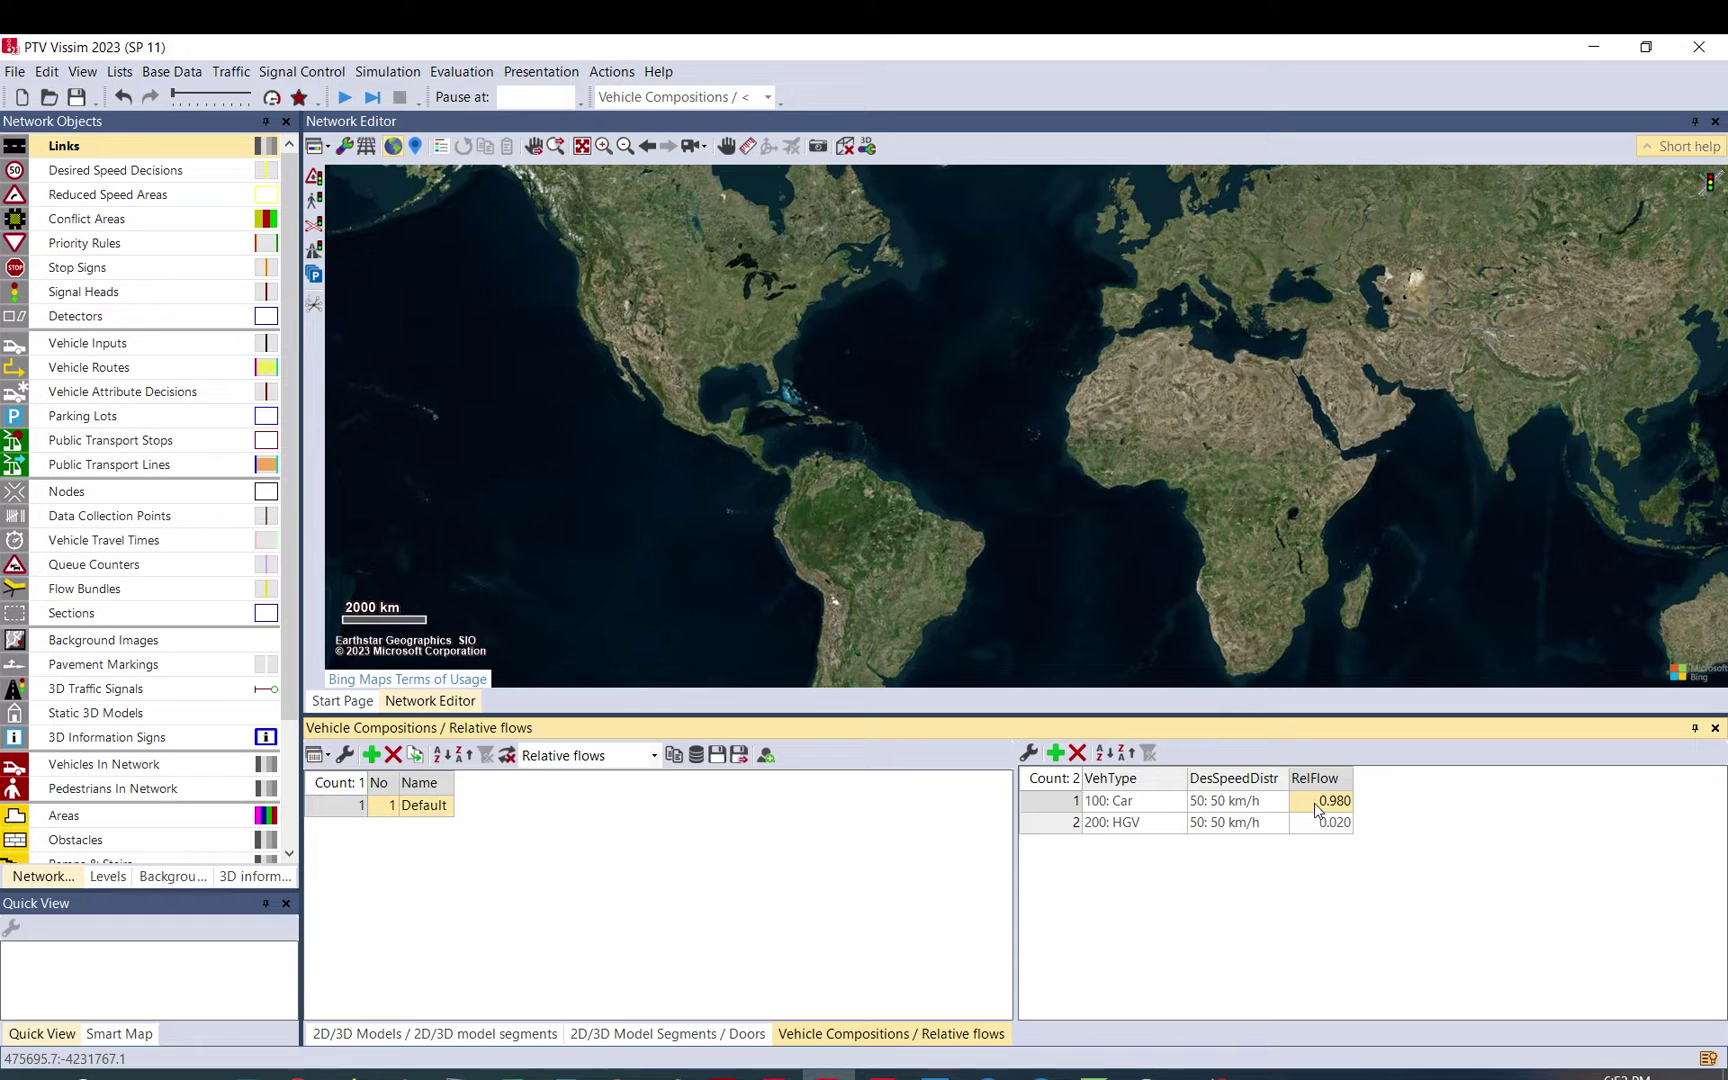
{"action": "left_click", "coordinate": [1315, 827]}
{"action": "left_click", "coordinate": [1320, 806]}
{"action": "left_click", "coordinate": [1322, 824]}
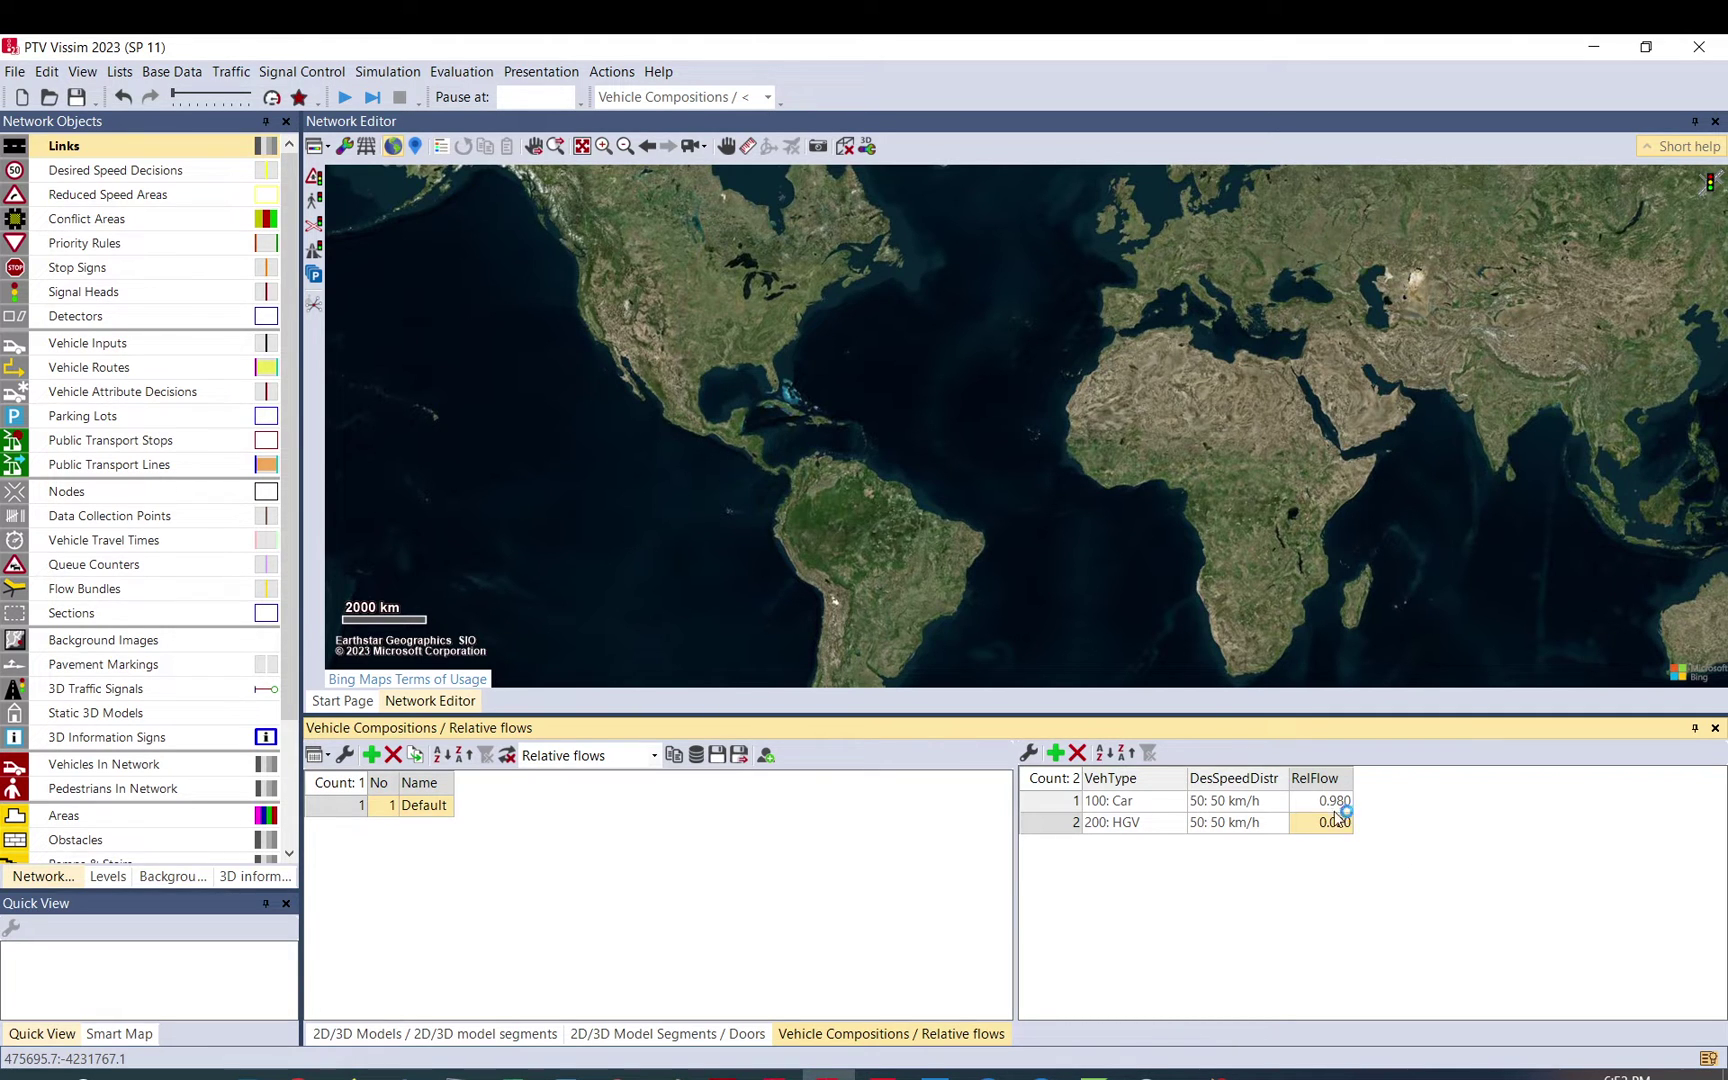
{"action": "left_click", "coordinate": [1332, 810]}
{"action": "left_click", "coordinate": [1338, 823]}
{"action": "type", "text": "2"}
{"action": "key", "text": "Return"}
{"action": "left_click", "coordinate": [1332, 803]}
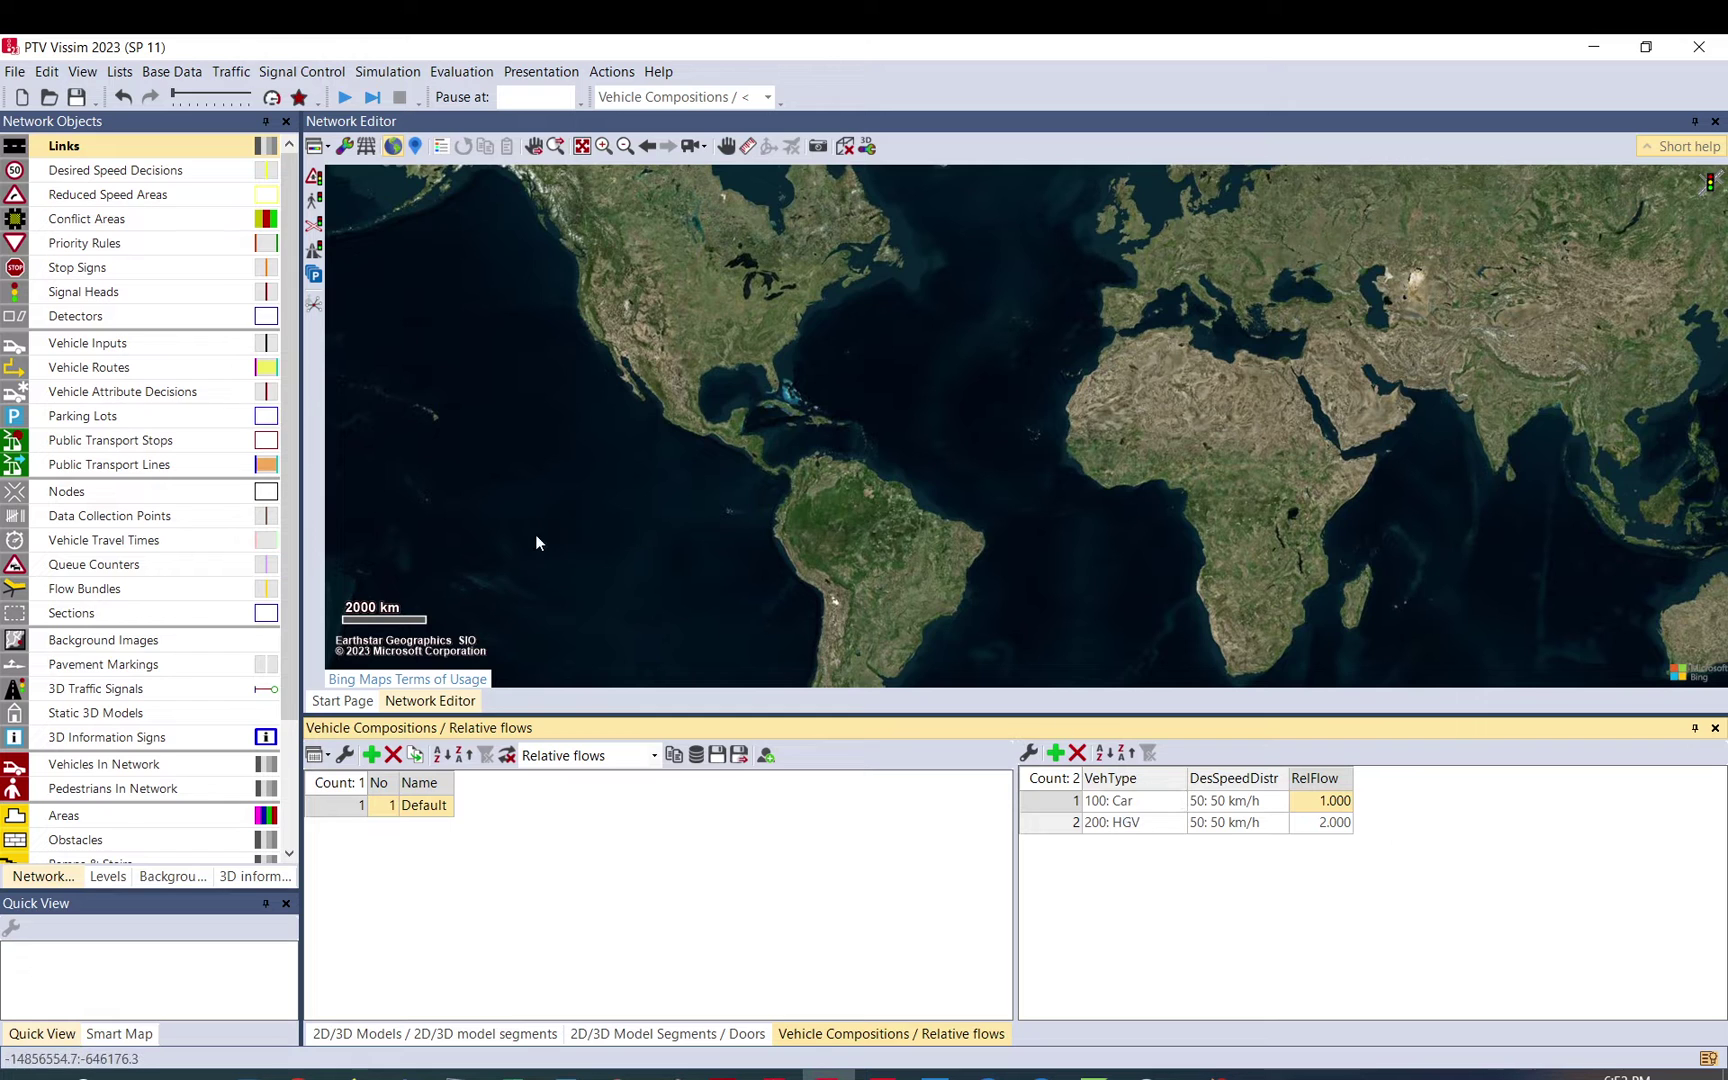
Bring up the 2D/3D Model Distributions list from Base Data and enlarge its panel
{"action": "left_click", "coordinate": [173, 77]}
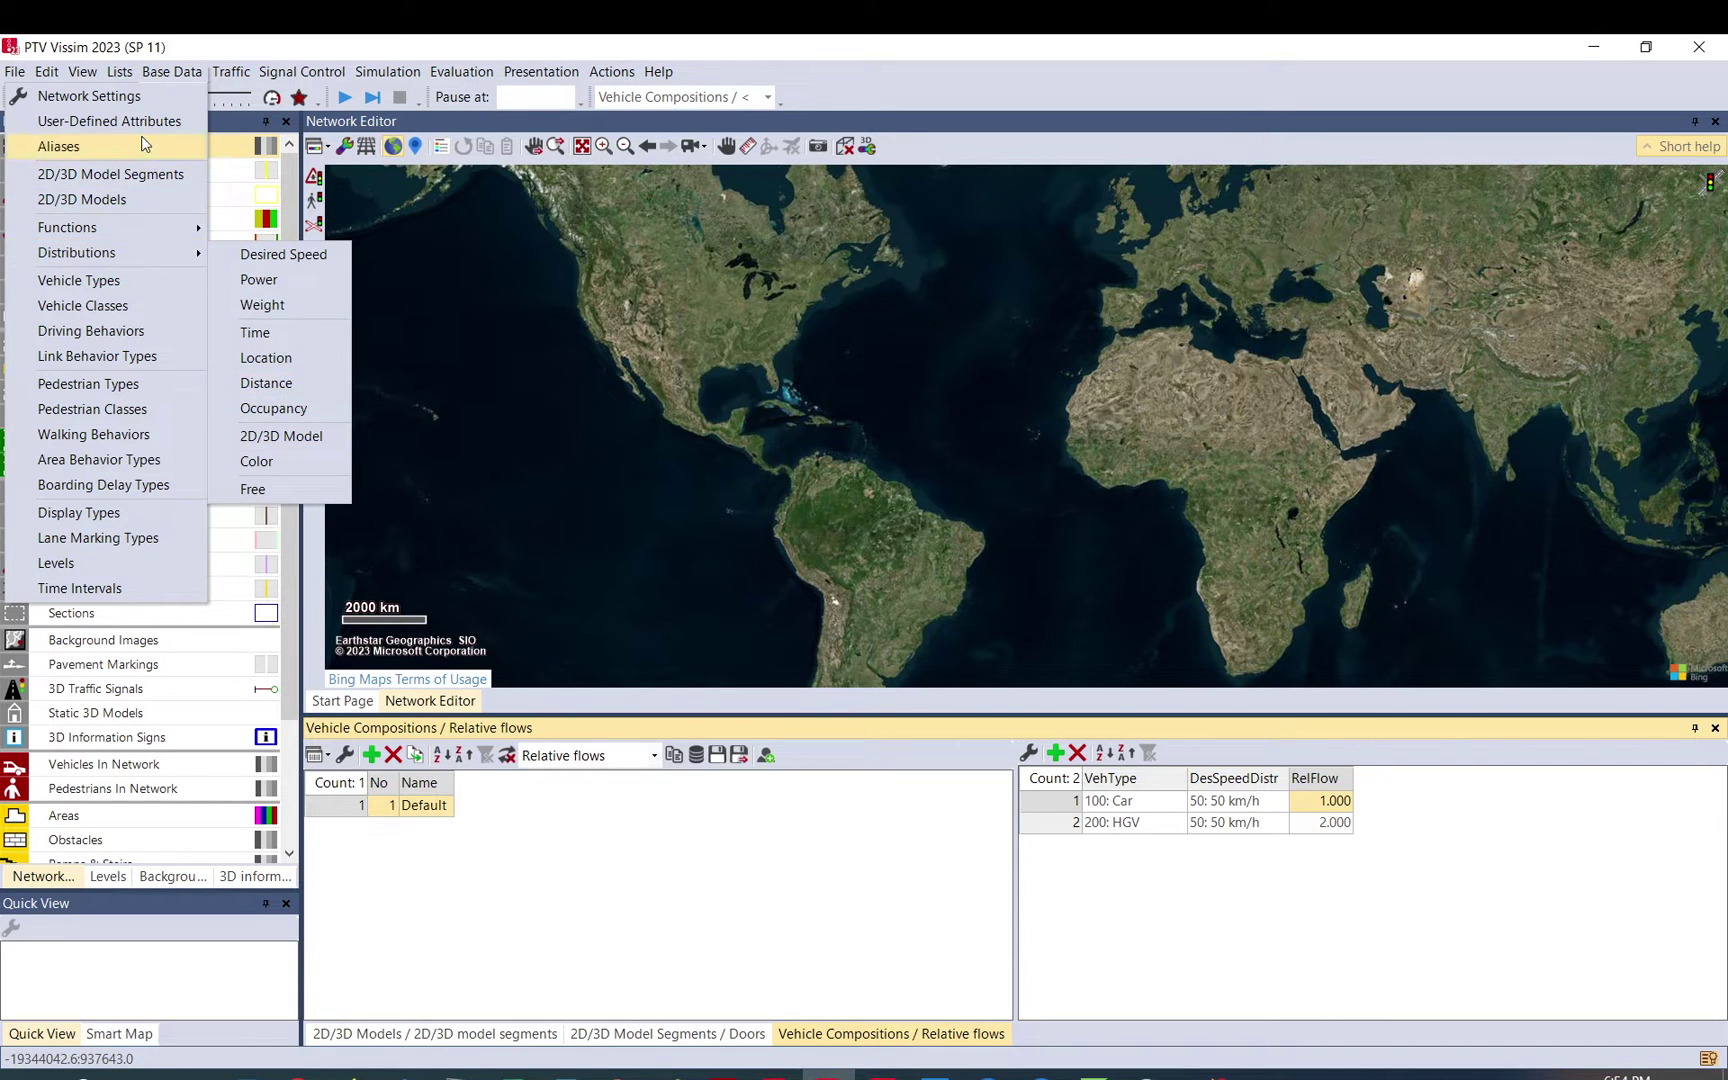
{"action": "mouse_move", "coordinate": [146, 230]}
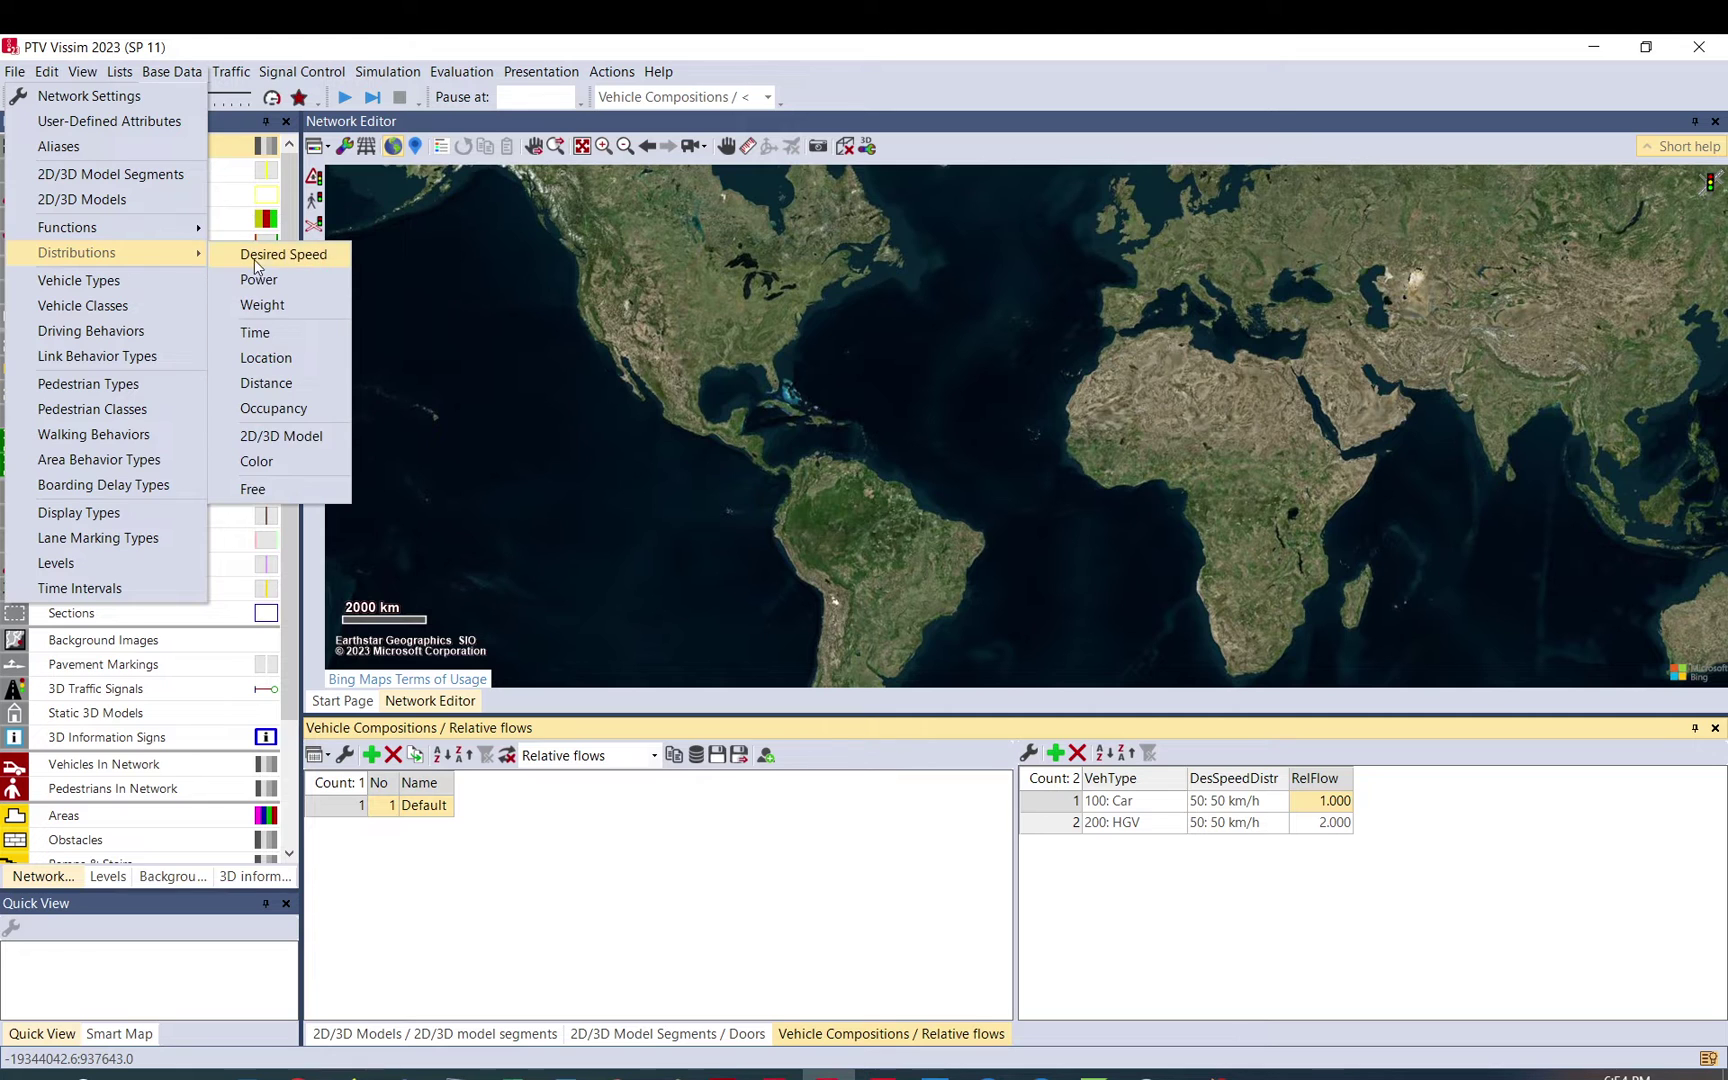
{"action": "left_click", "coordinate": [296, 435]}
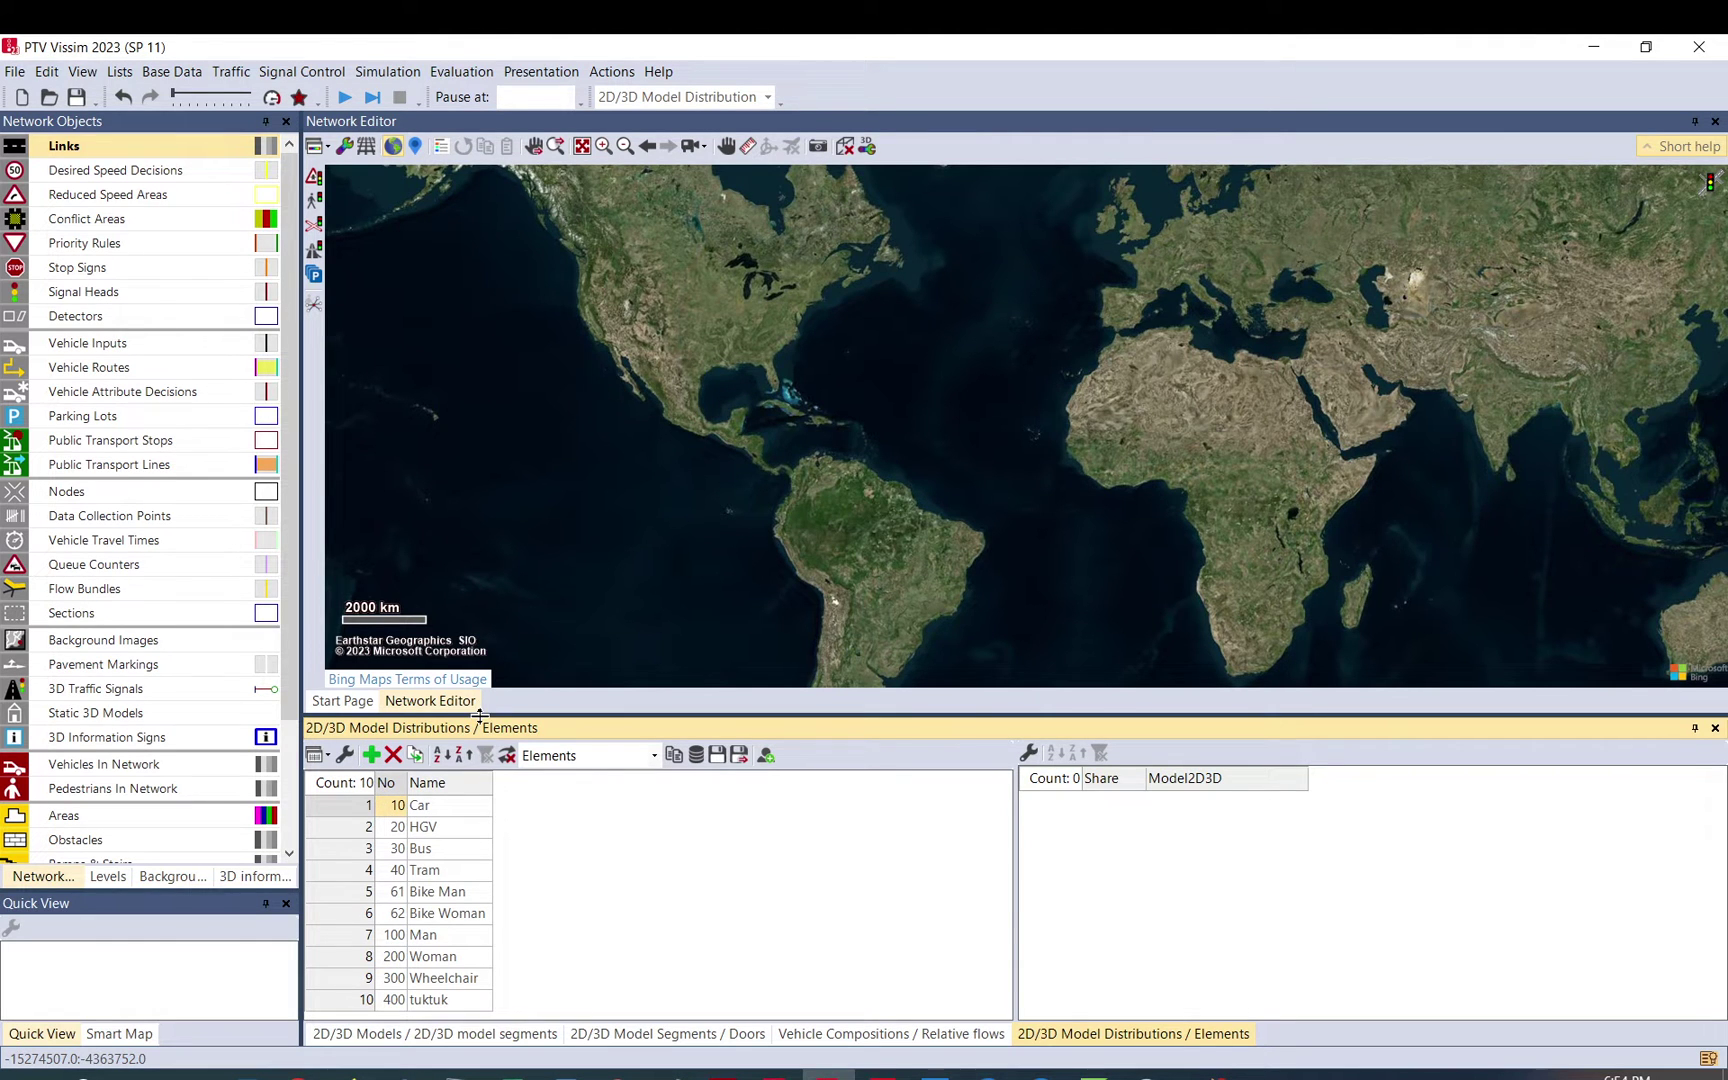
{"action": "left_click_drag", "start_coordinate": [480, 715], "coordinate": [480, 619]}
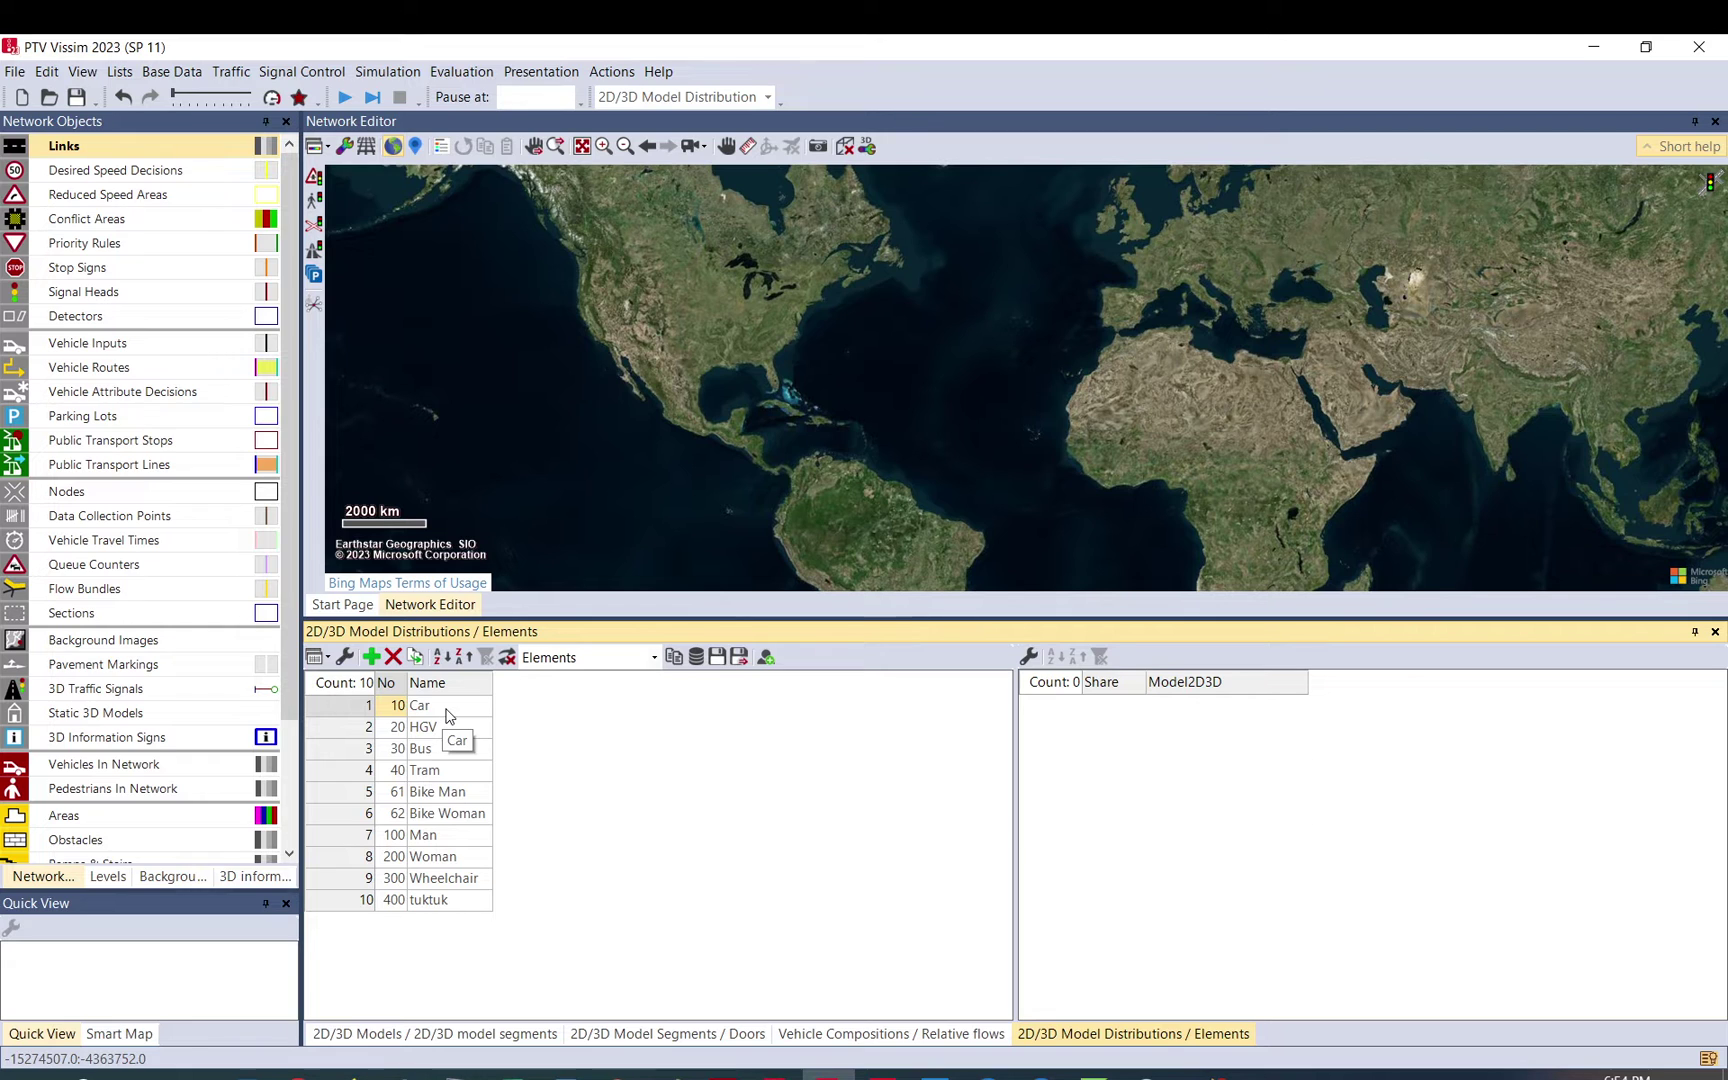
Inspect the models in the Car, HGV, Bike Man, Woman and tuktuk distributions
{"action": "left_click", "coordinate": [446, 711]}
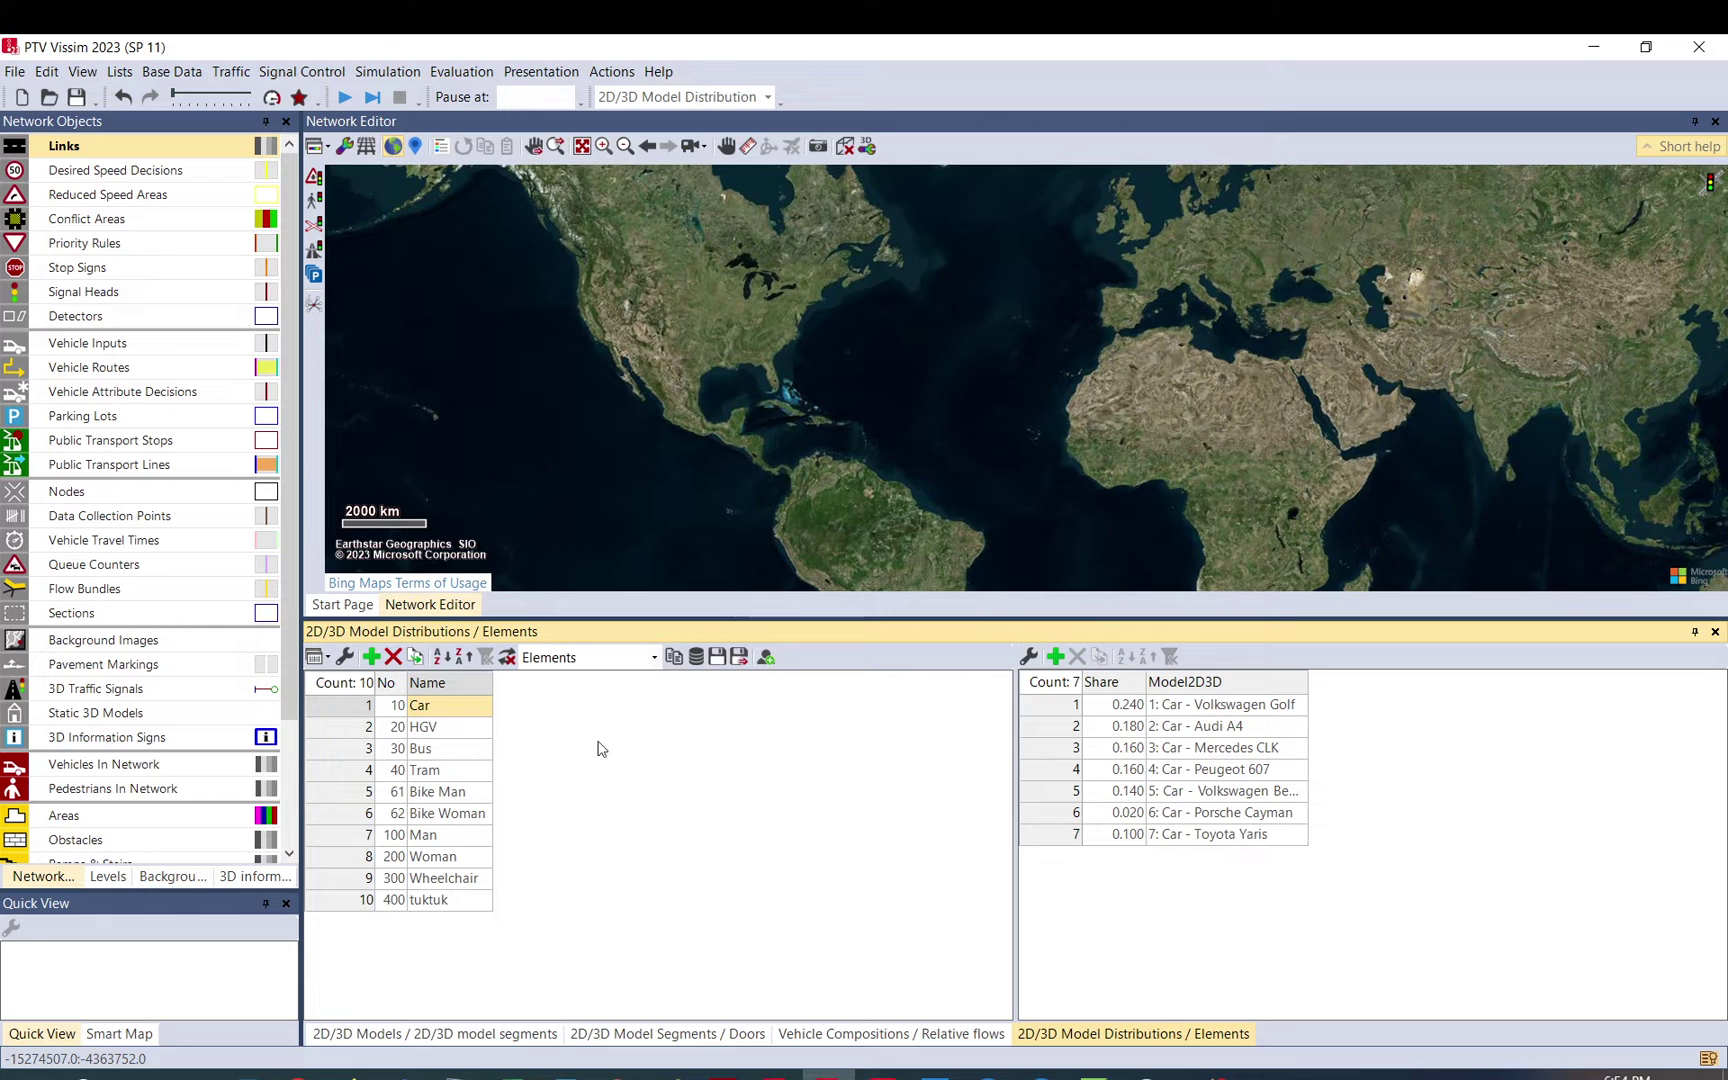
{"action": "left_click", "coordinate": [441, 726]}
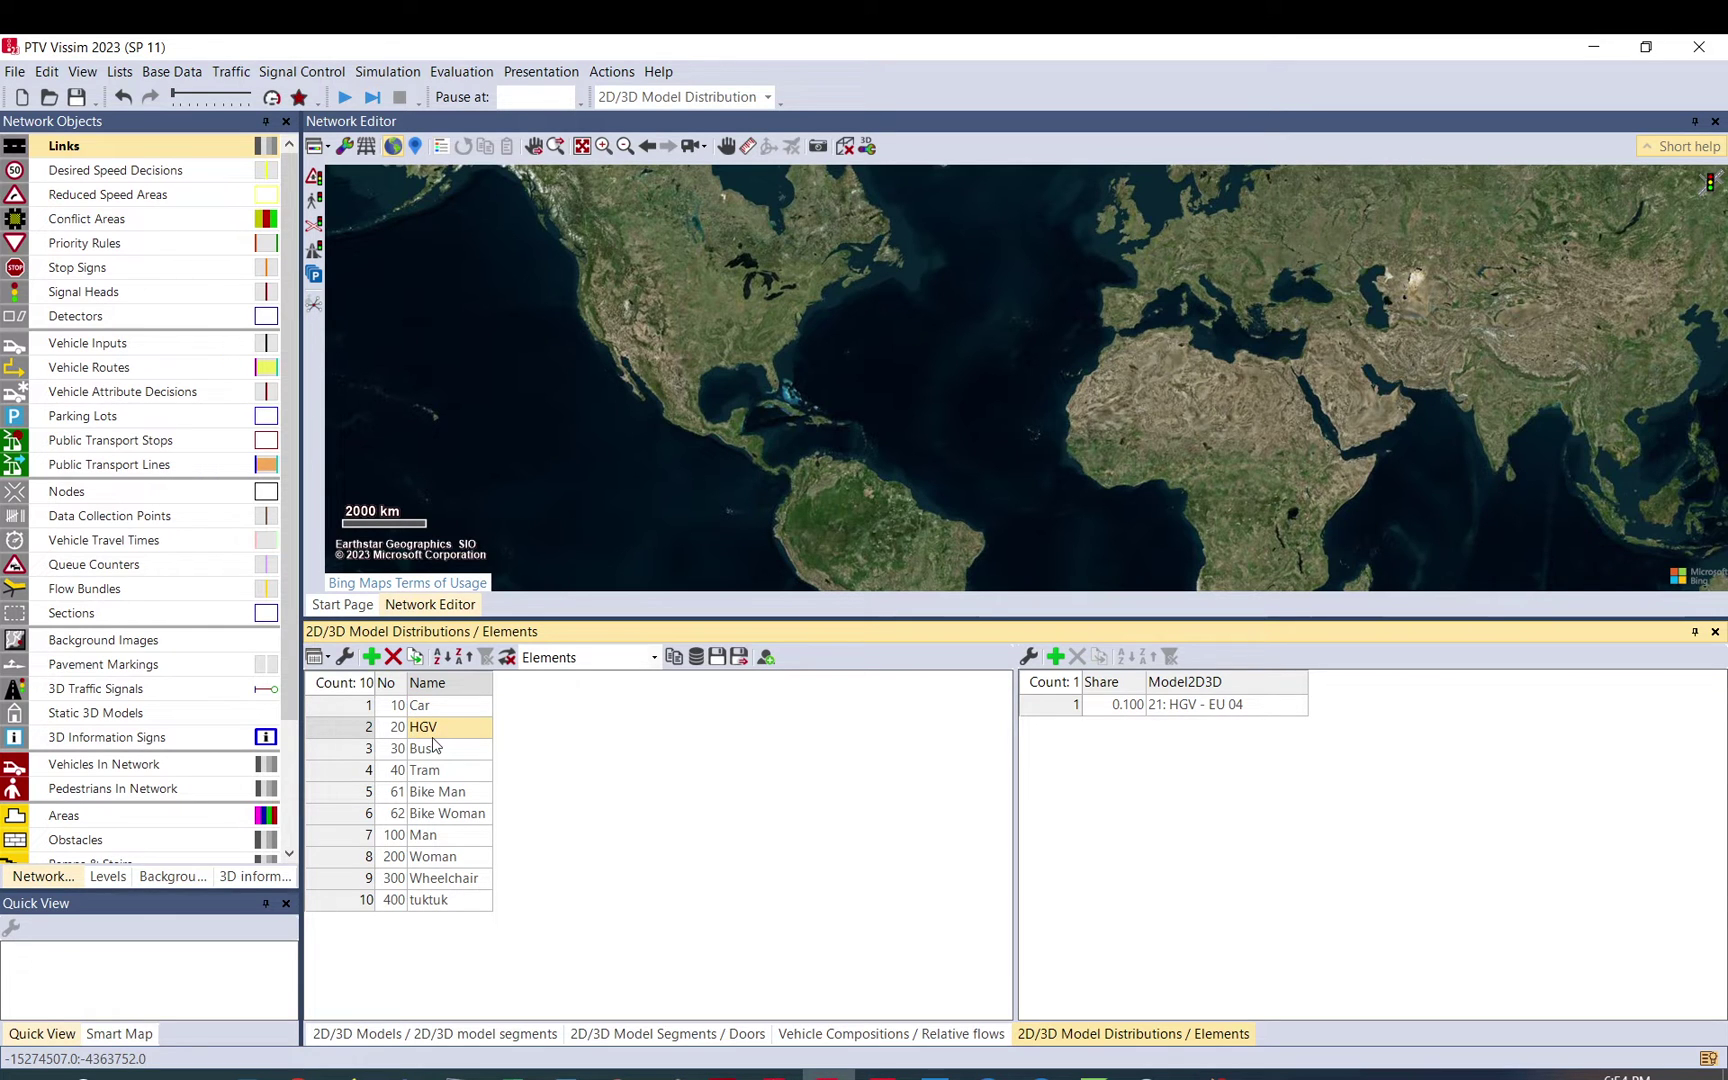
{"action": "left_click", "coordinate": [446, 796]}
{"action": "left_click", "coordinate": [444, 854]}
{"action": "left_click", "coordinate": [441, 905]}
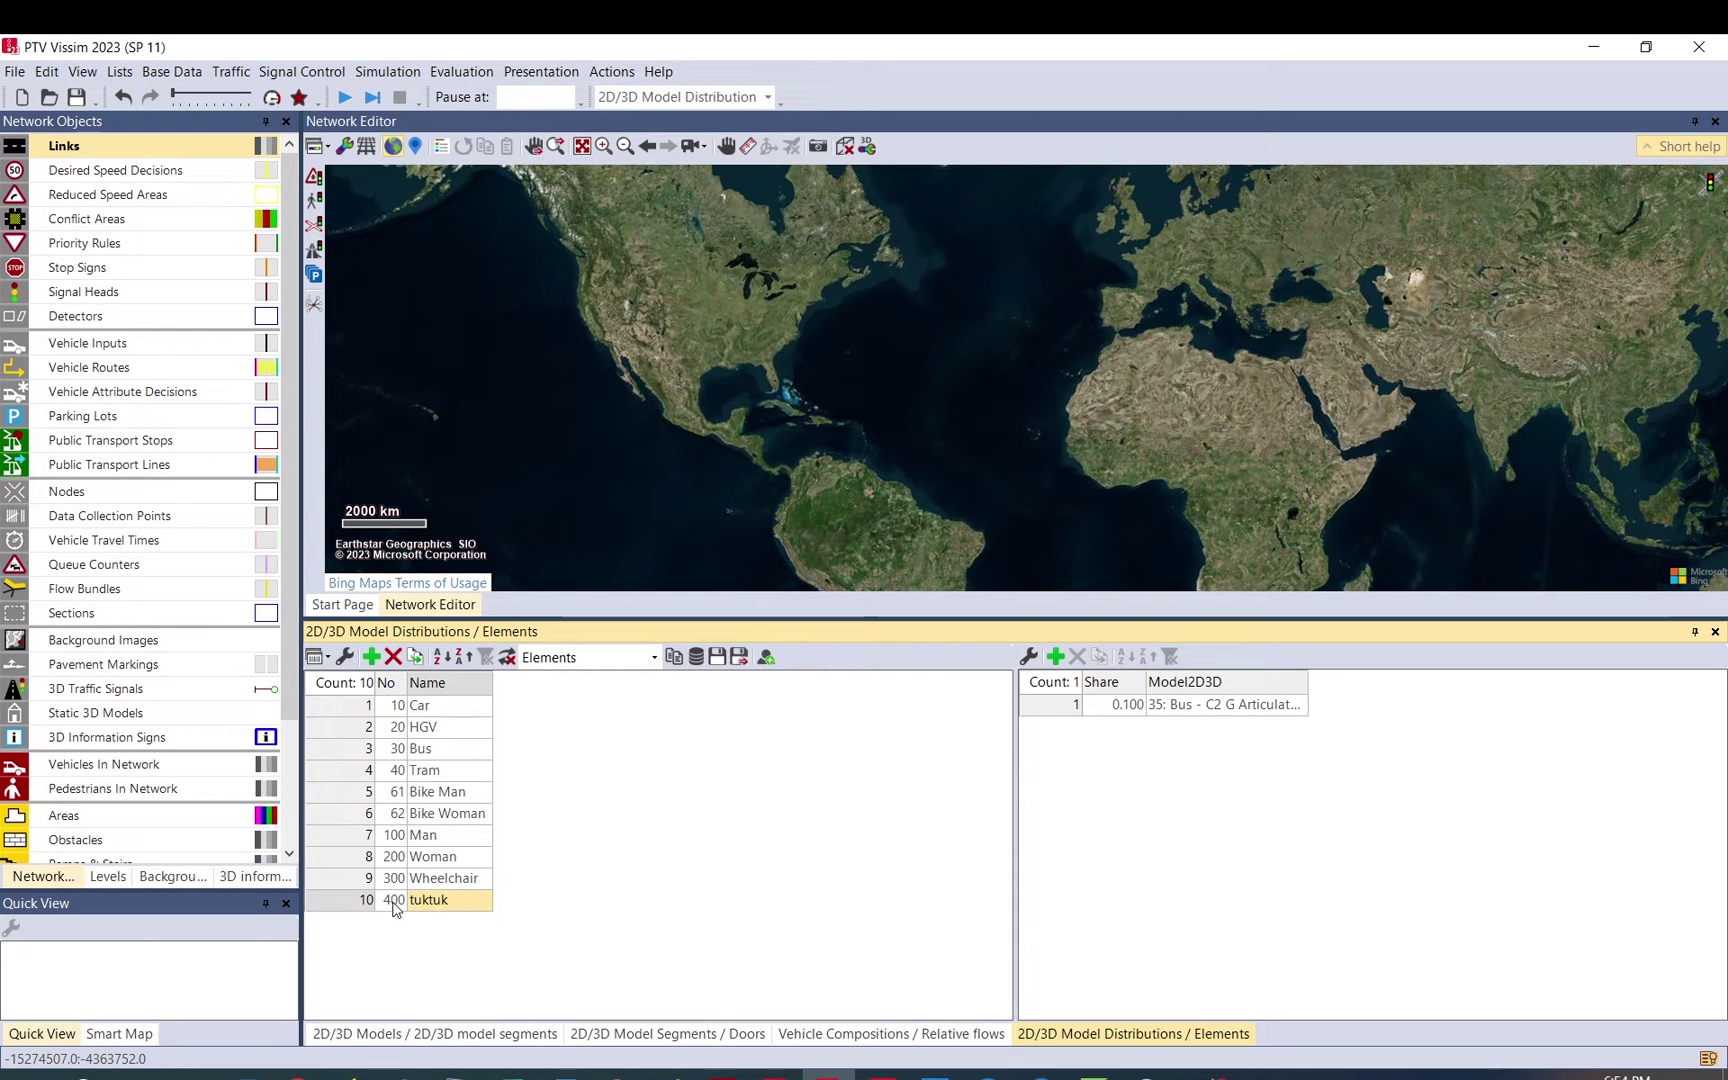
Delete the old tuktuk distribution and add a new one named tuktuk
{"action": "left_click", "coordinate": [355, 900]}
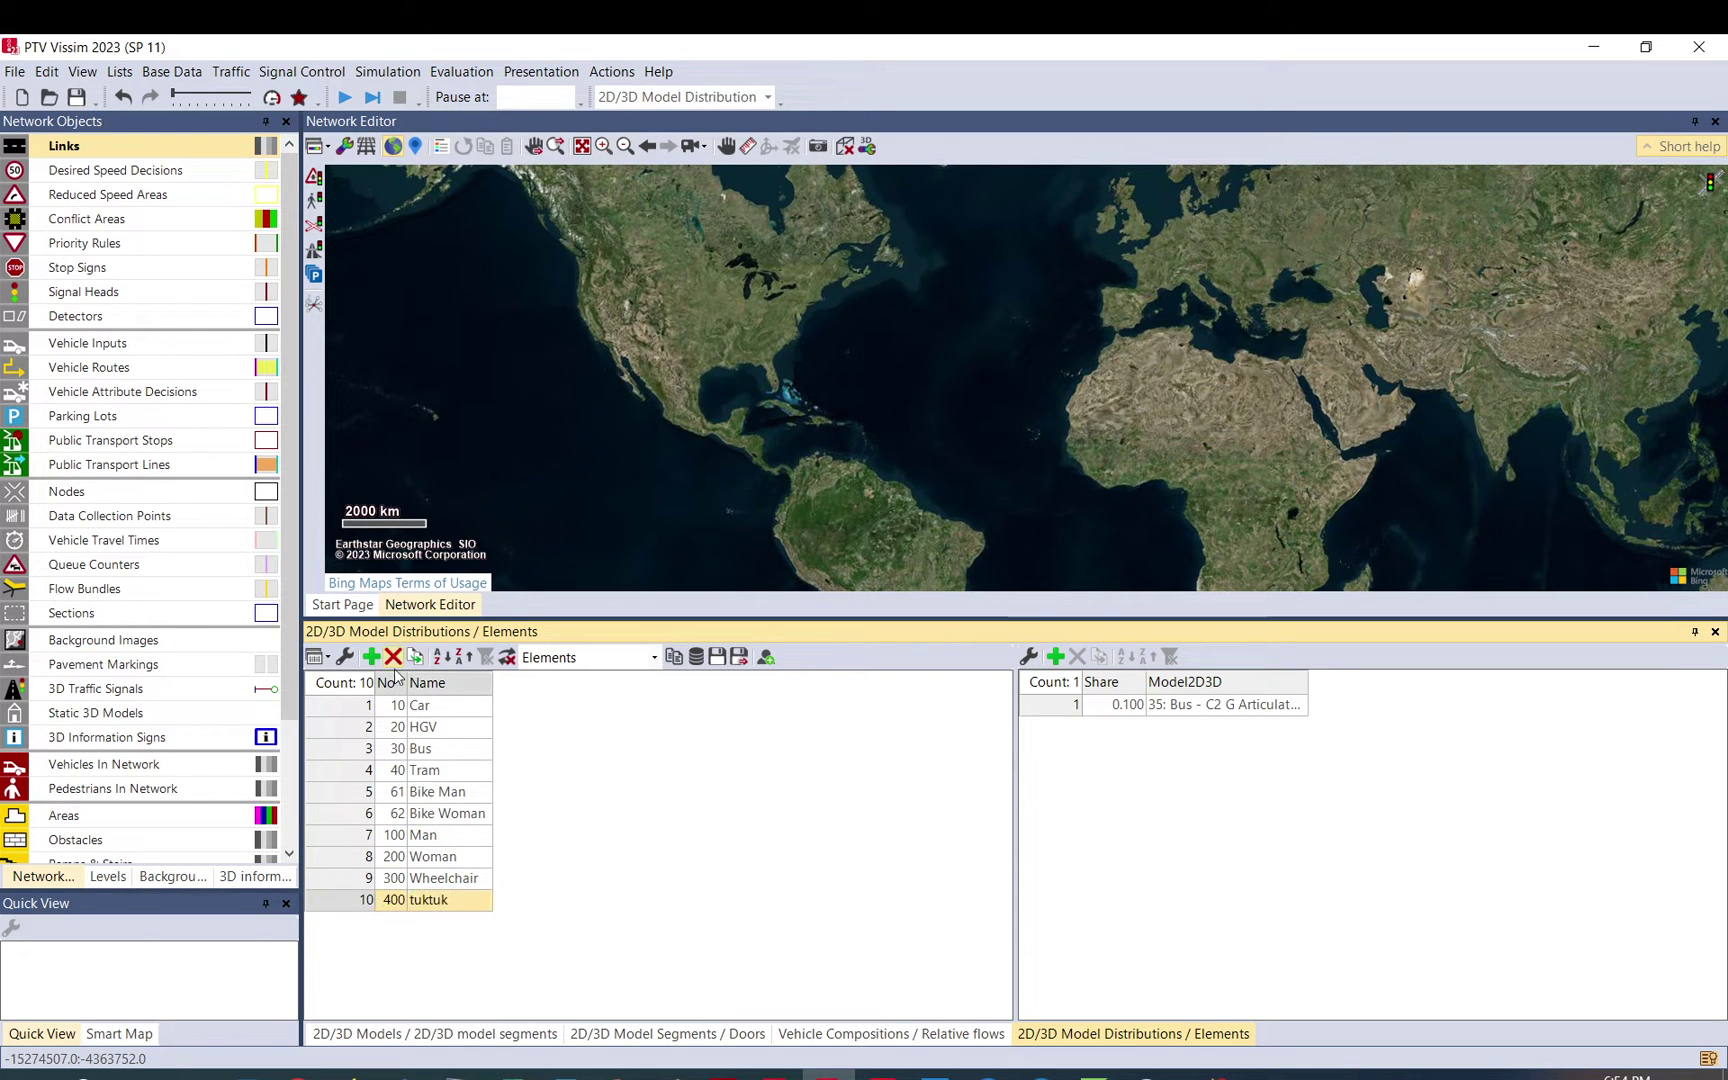
{"action": "left_click", "coordinate": [393, 660]}
{"action": "left_click", "coordinate": [371, 657]}
{"action": "left_click", "coordinate": [432, 899]}
{"action": "type", "text": "tukt"}
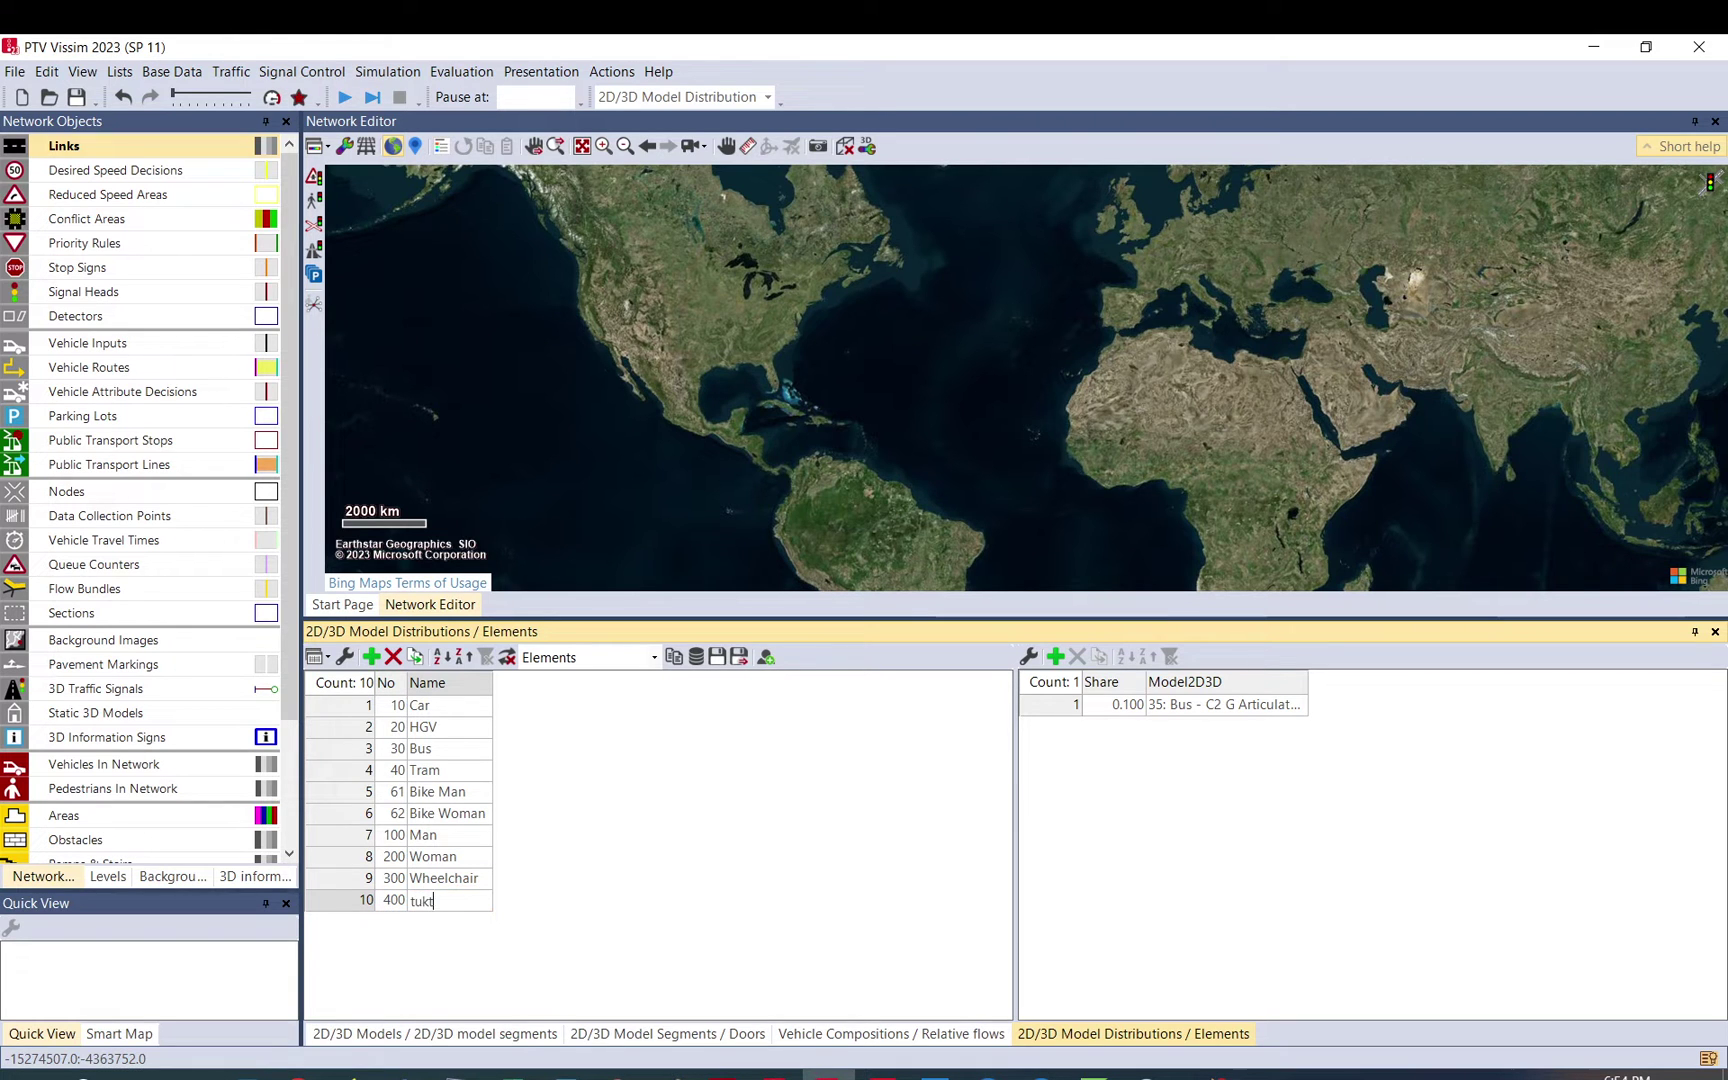
{"action": "type", "text": "uk"}
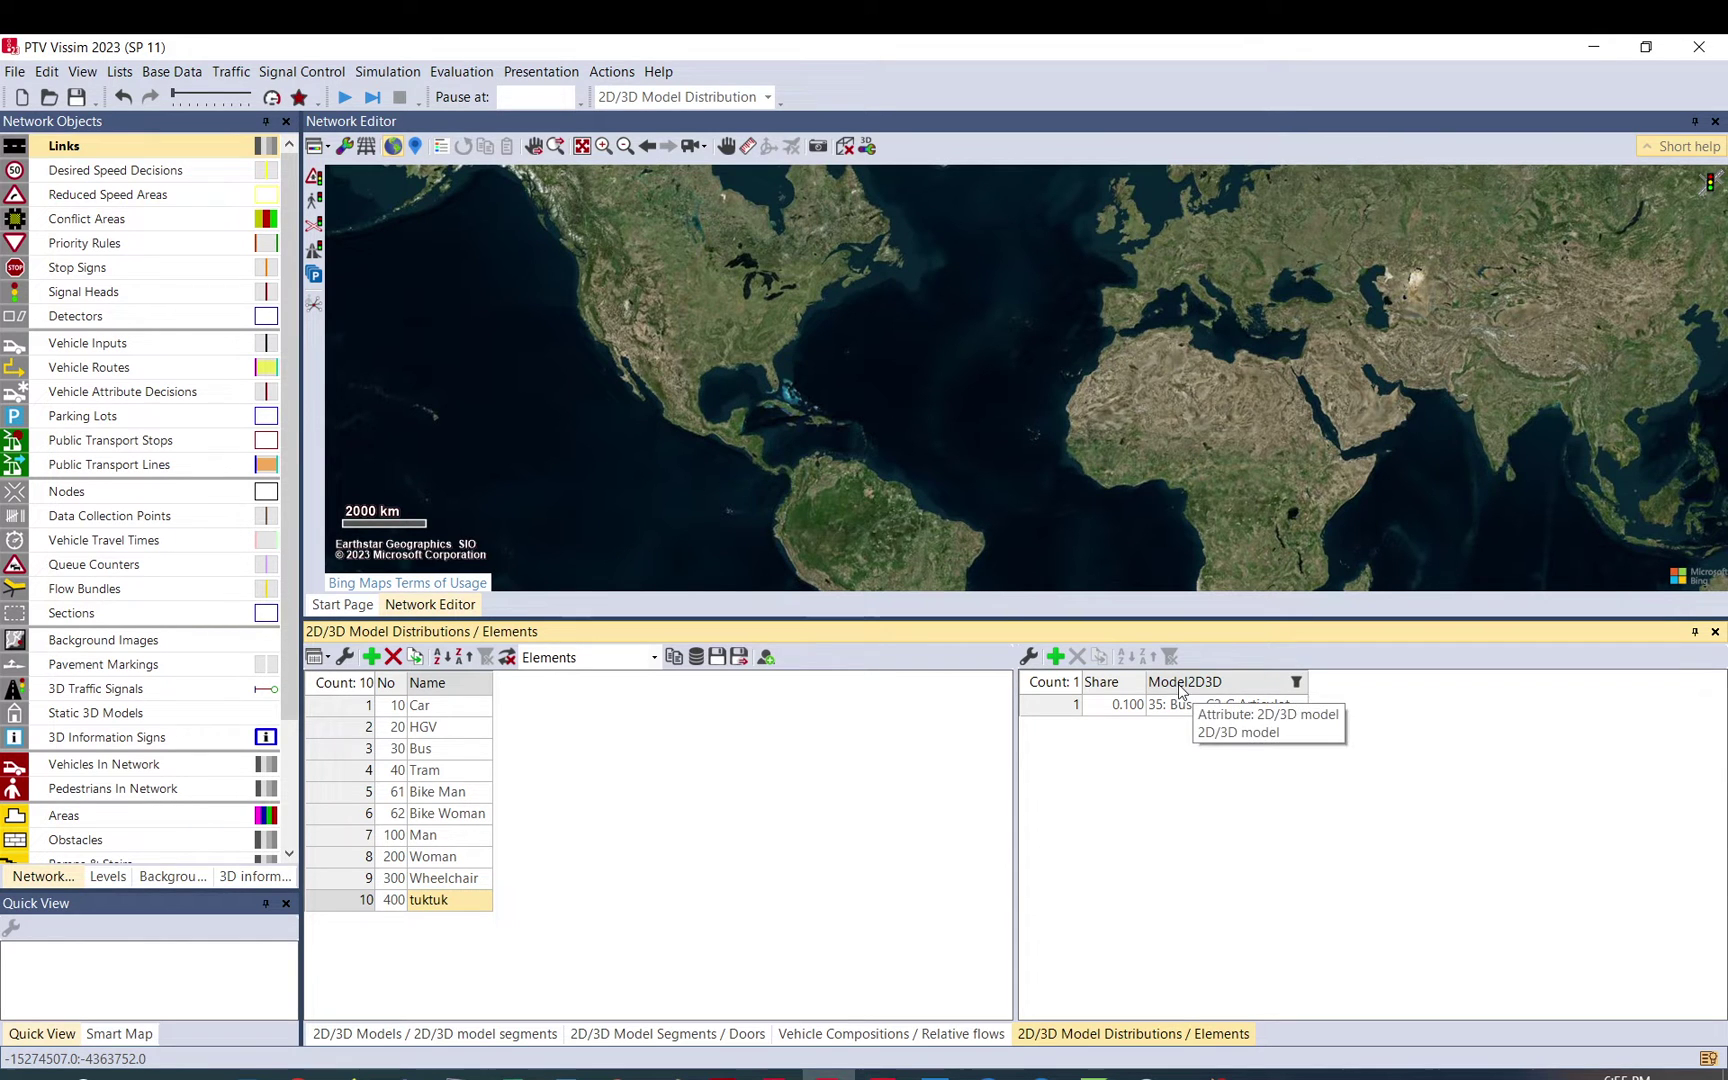
Set the distribution's element to model 999: tuktuk with share 100
{"action": "left_click", "coordinate": [1300, 707]}
{"action": "left_click", "coordinate": [1300, 707]}
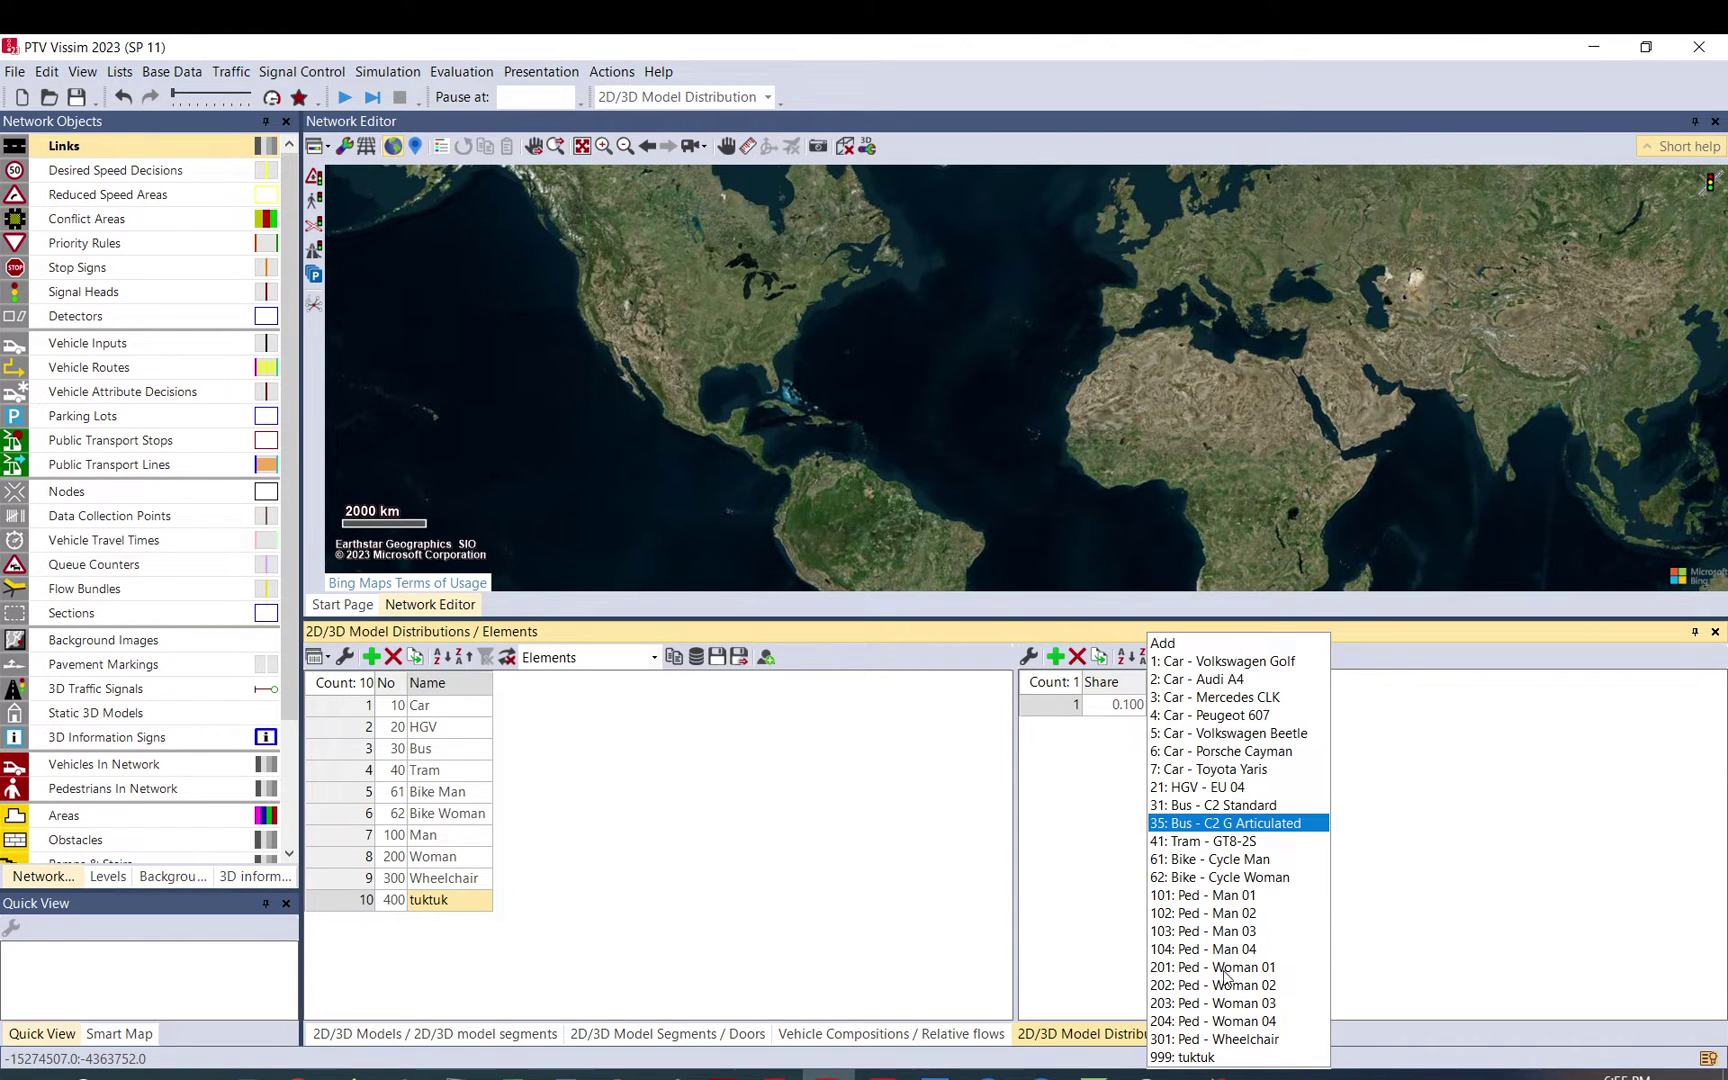
{"action": "left_click", "coordinate": [1220, 1058]}
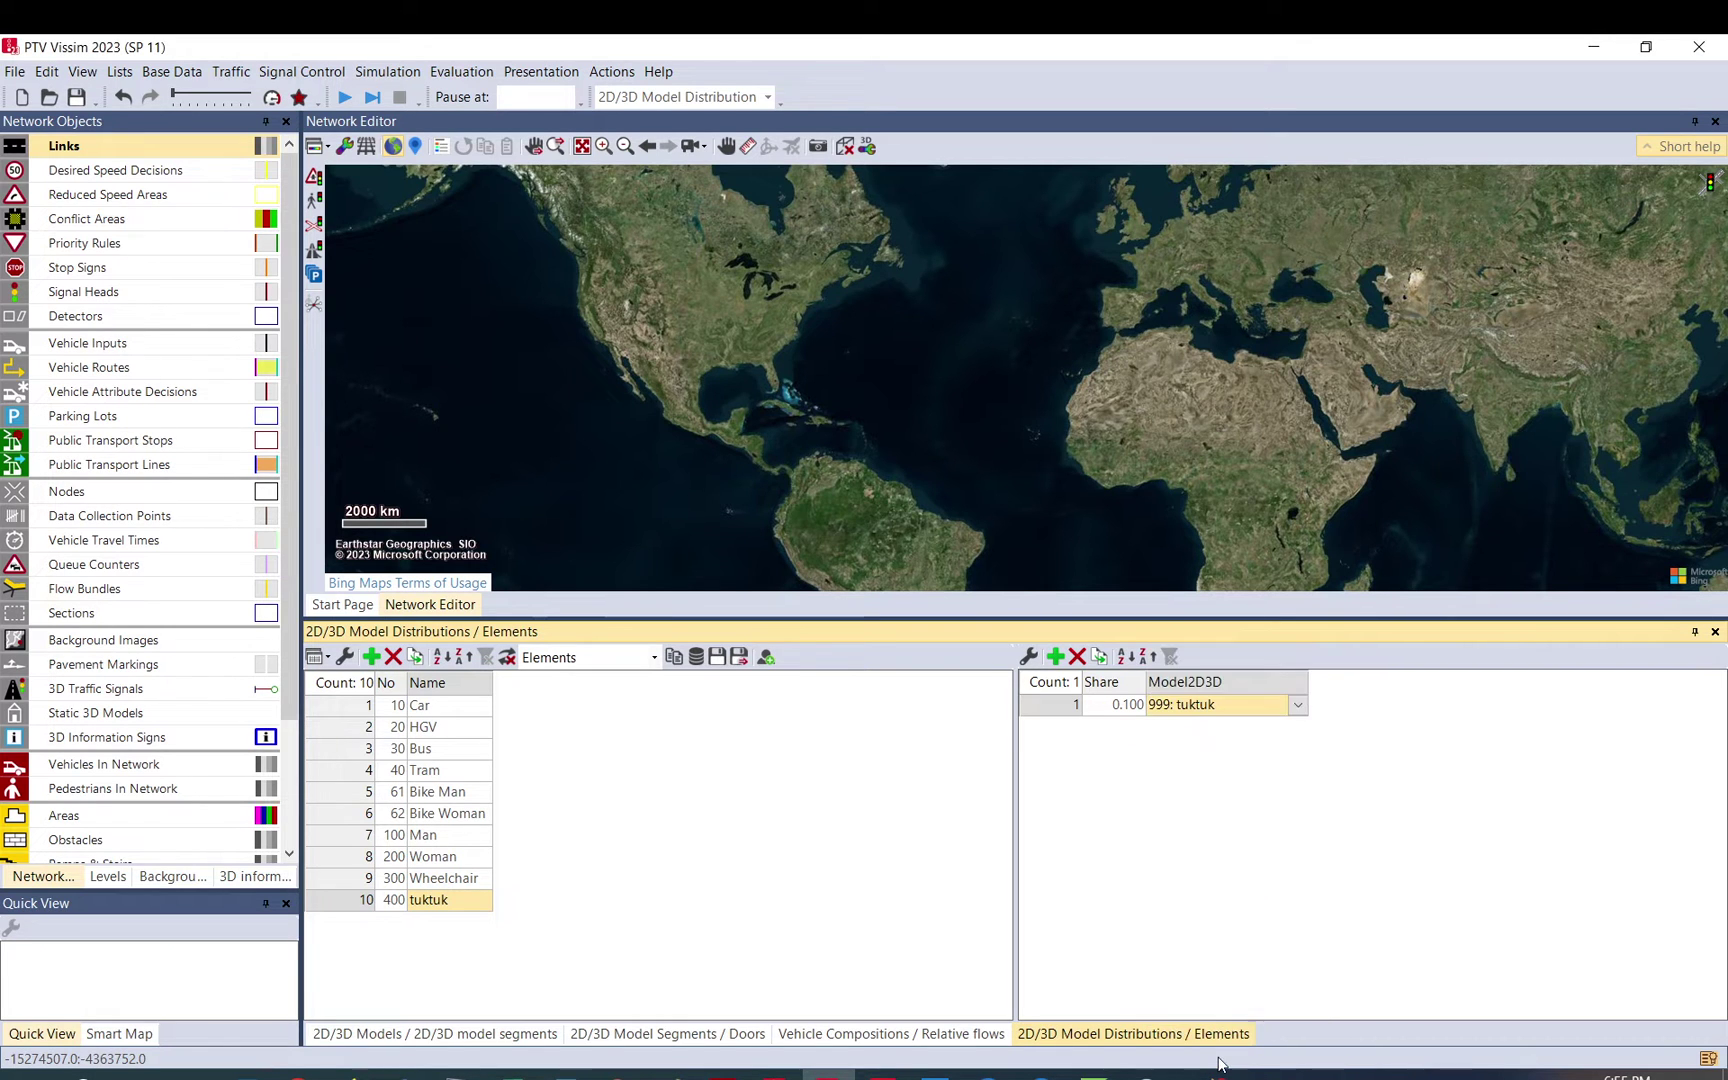
{"action": "left_click", "coordinate": [1113, 708]}
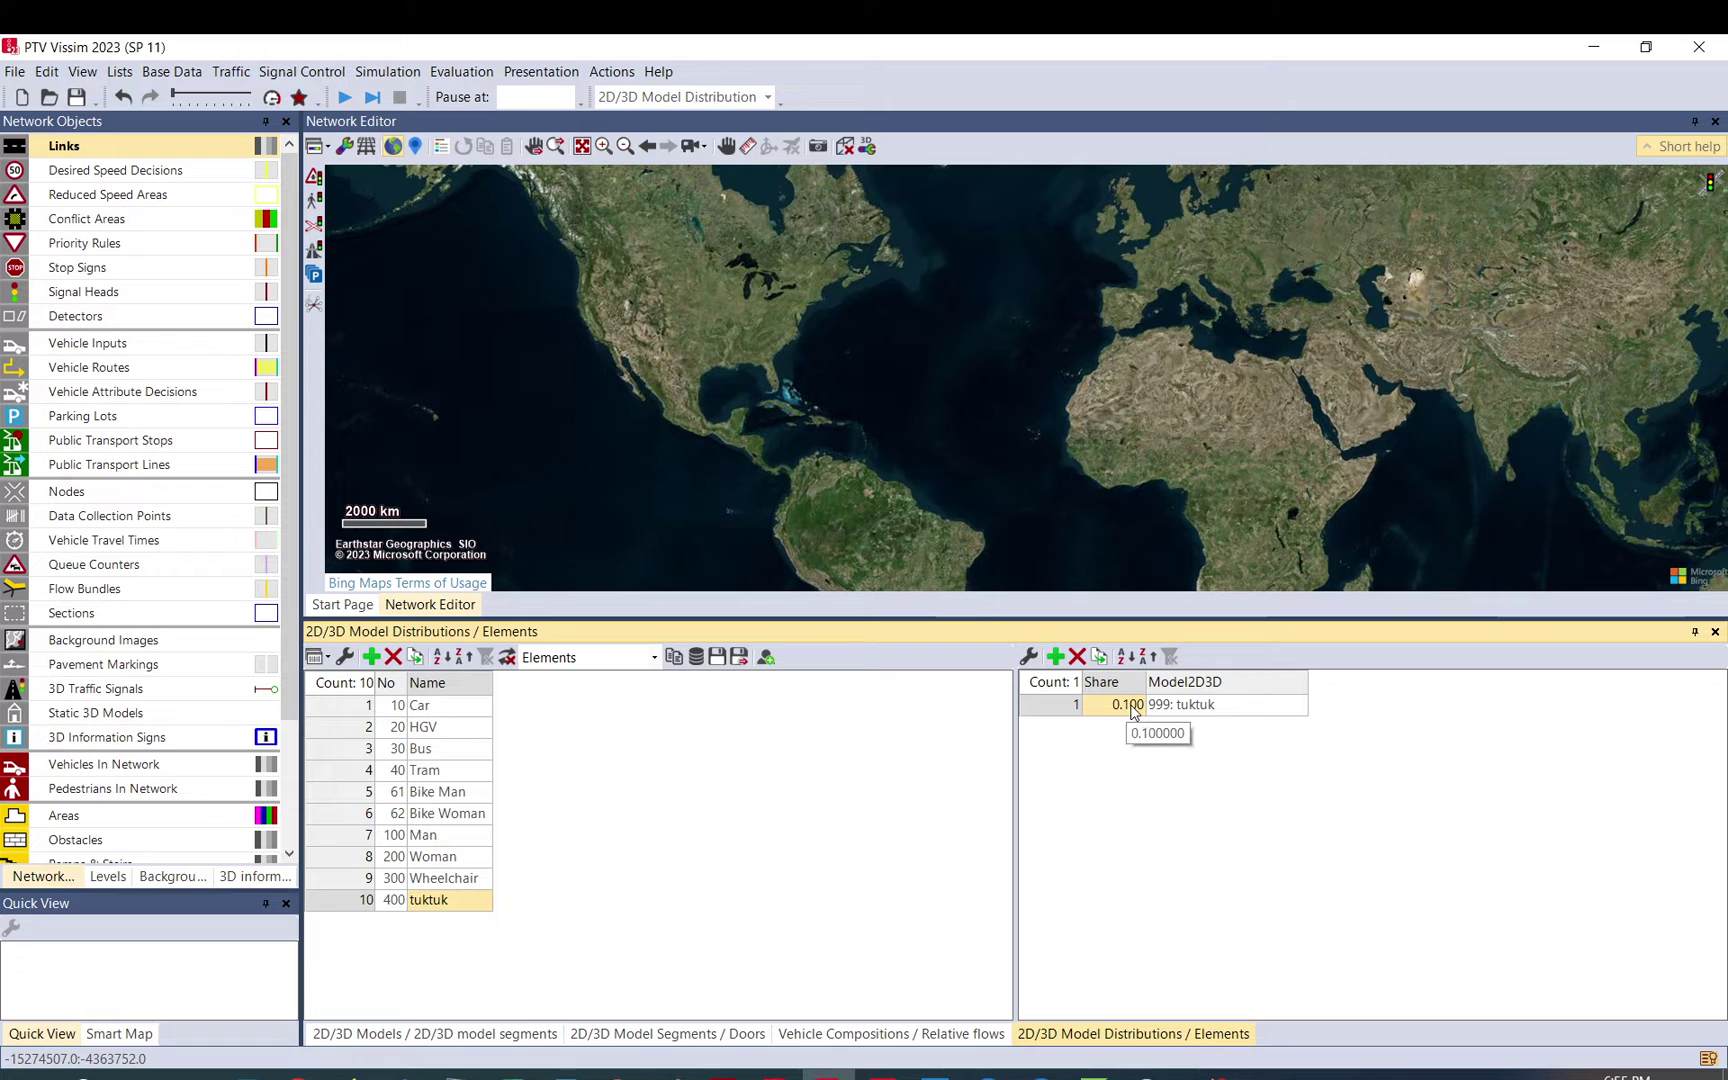
{"action": "type", "text": "1"}
{"action": "key", "text": "Return"}
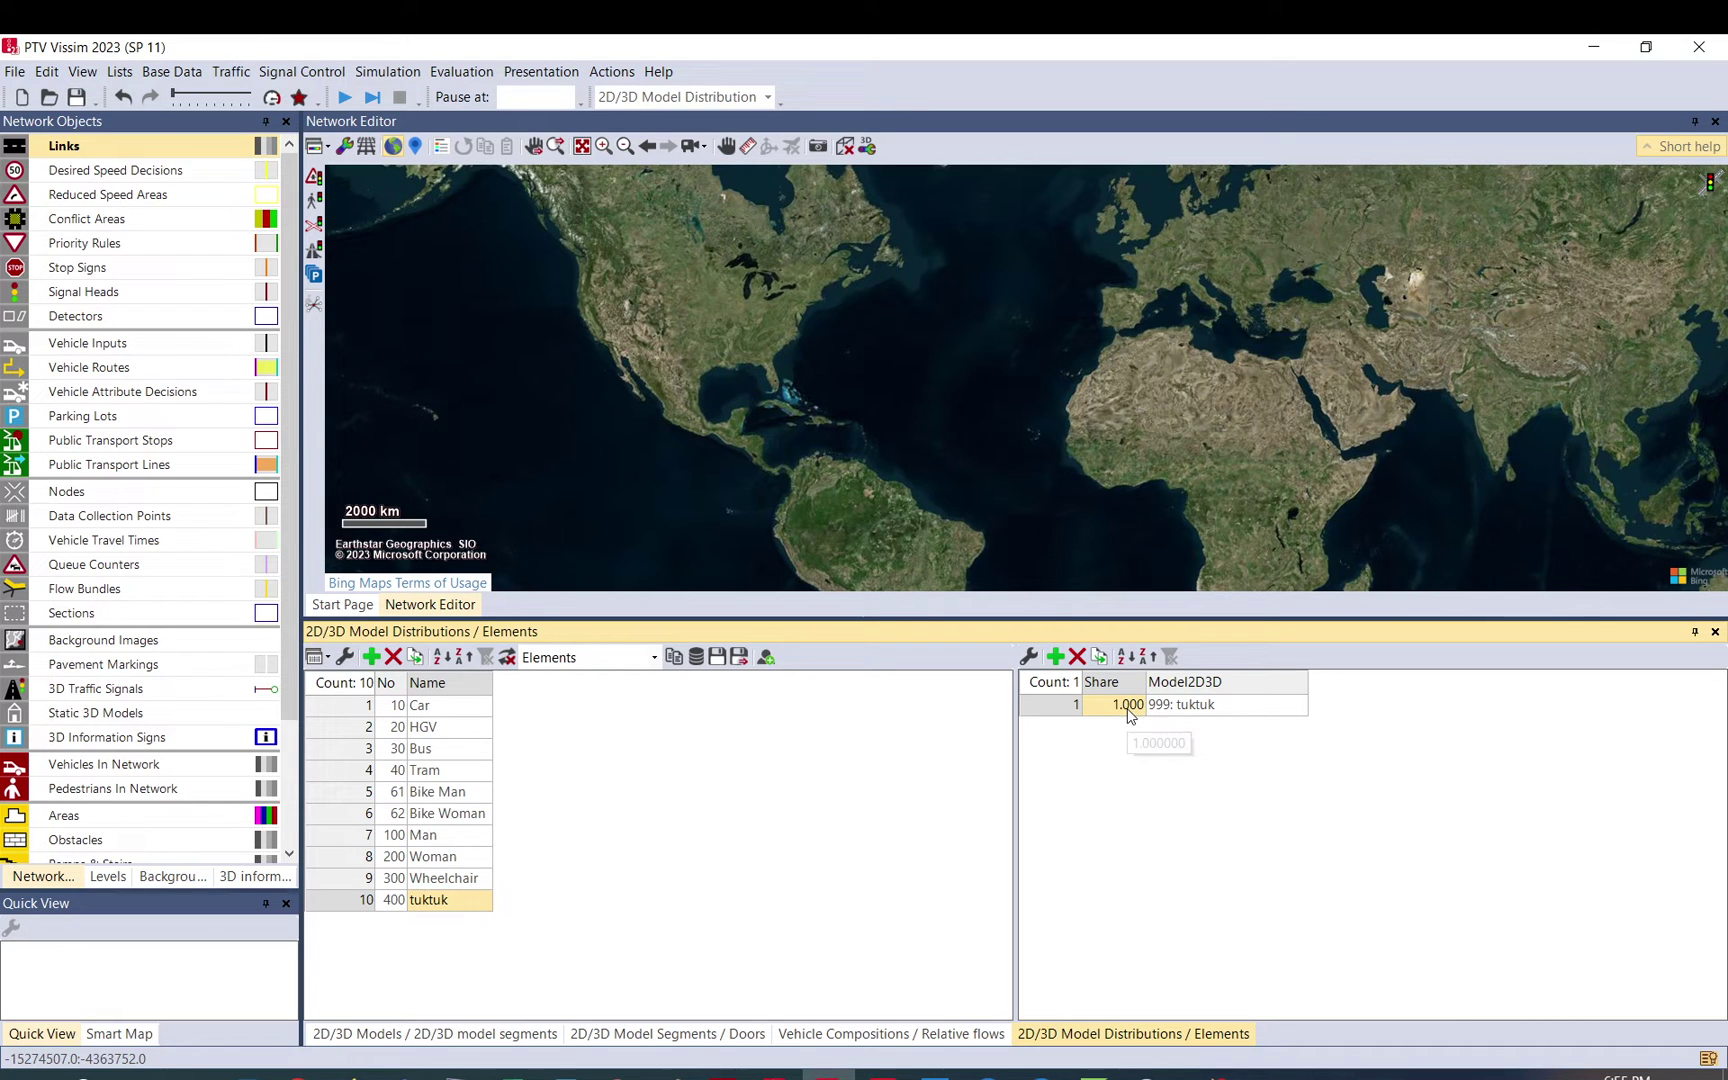
{"action": "type", "text": "100"}
{"action": "key", "text": "Return"}
Show the Vehicle Types list and delete the Tuktuk vehicle type
{"action": "left_click", "coordinate": [172, 71]}
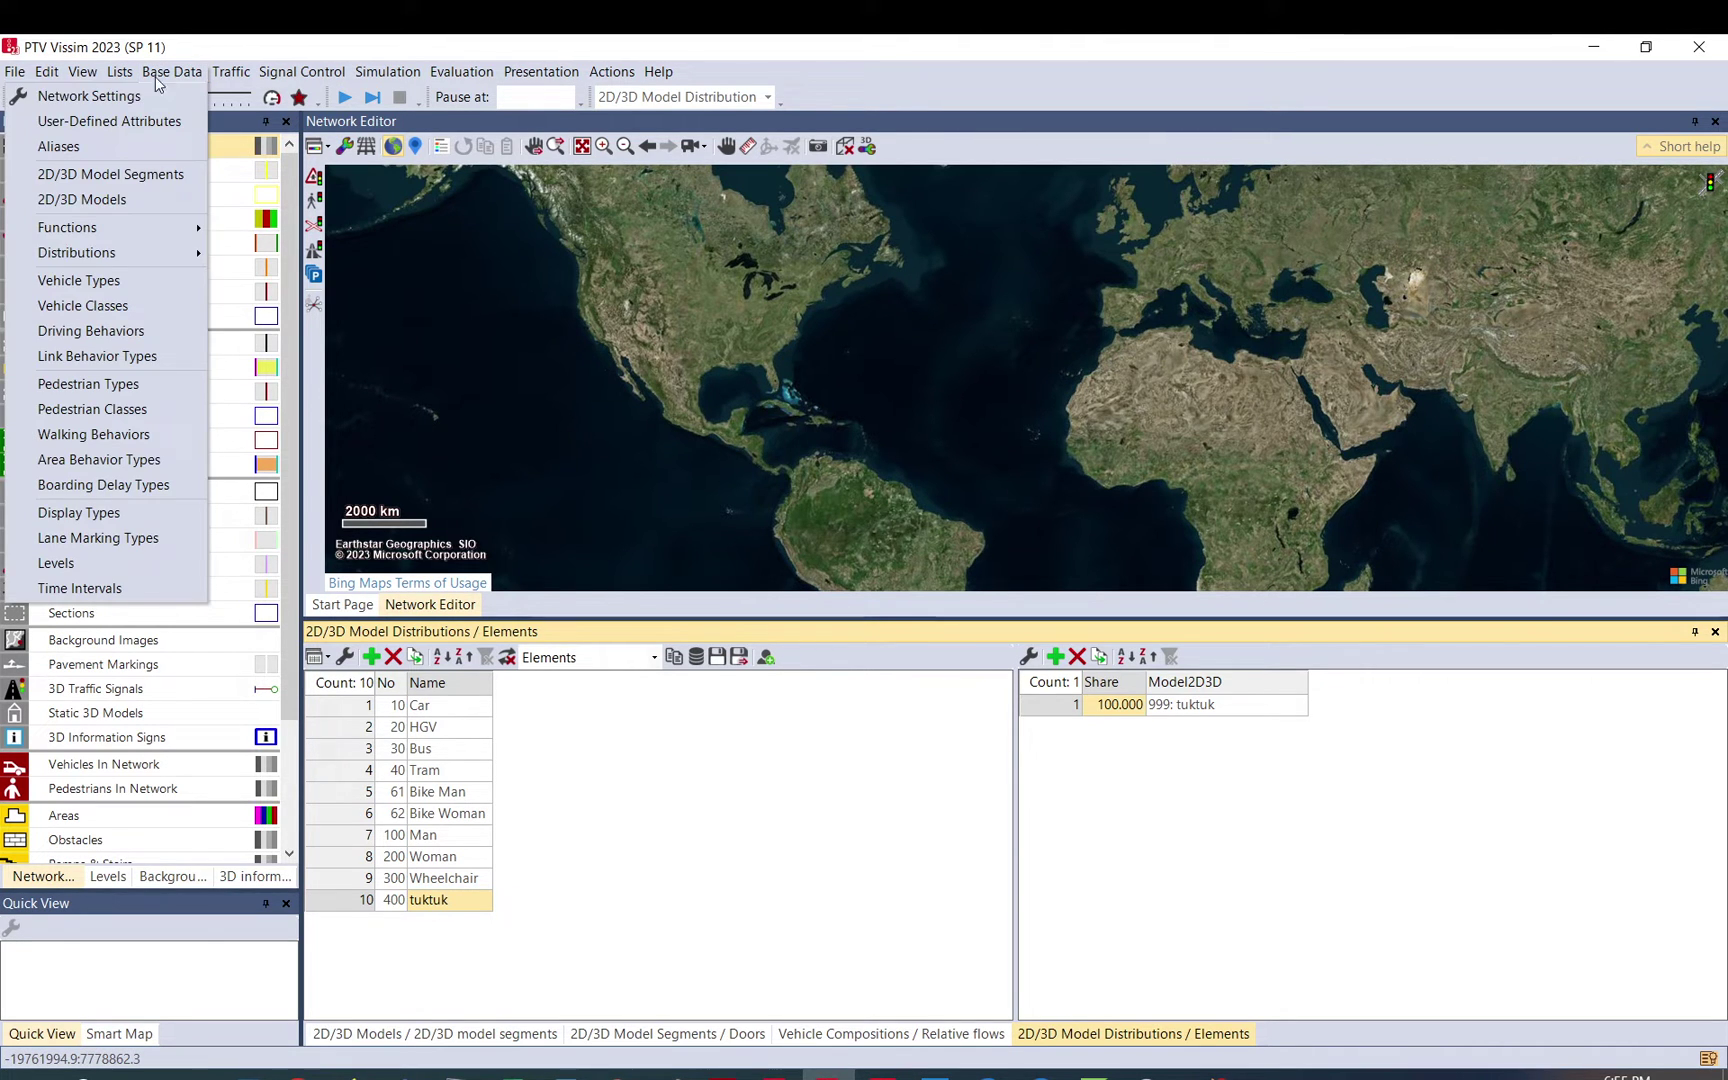
{"action": "left_click", "coordinate": [112, 283]}
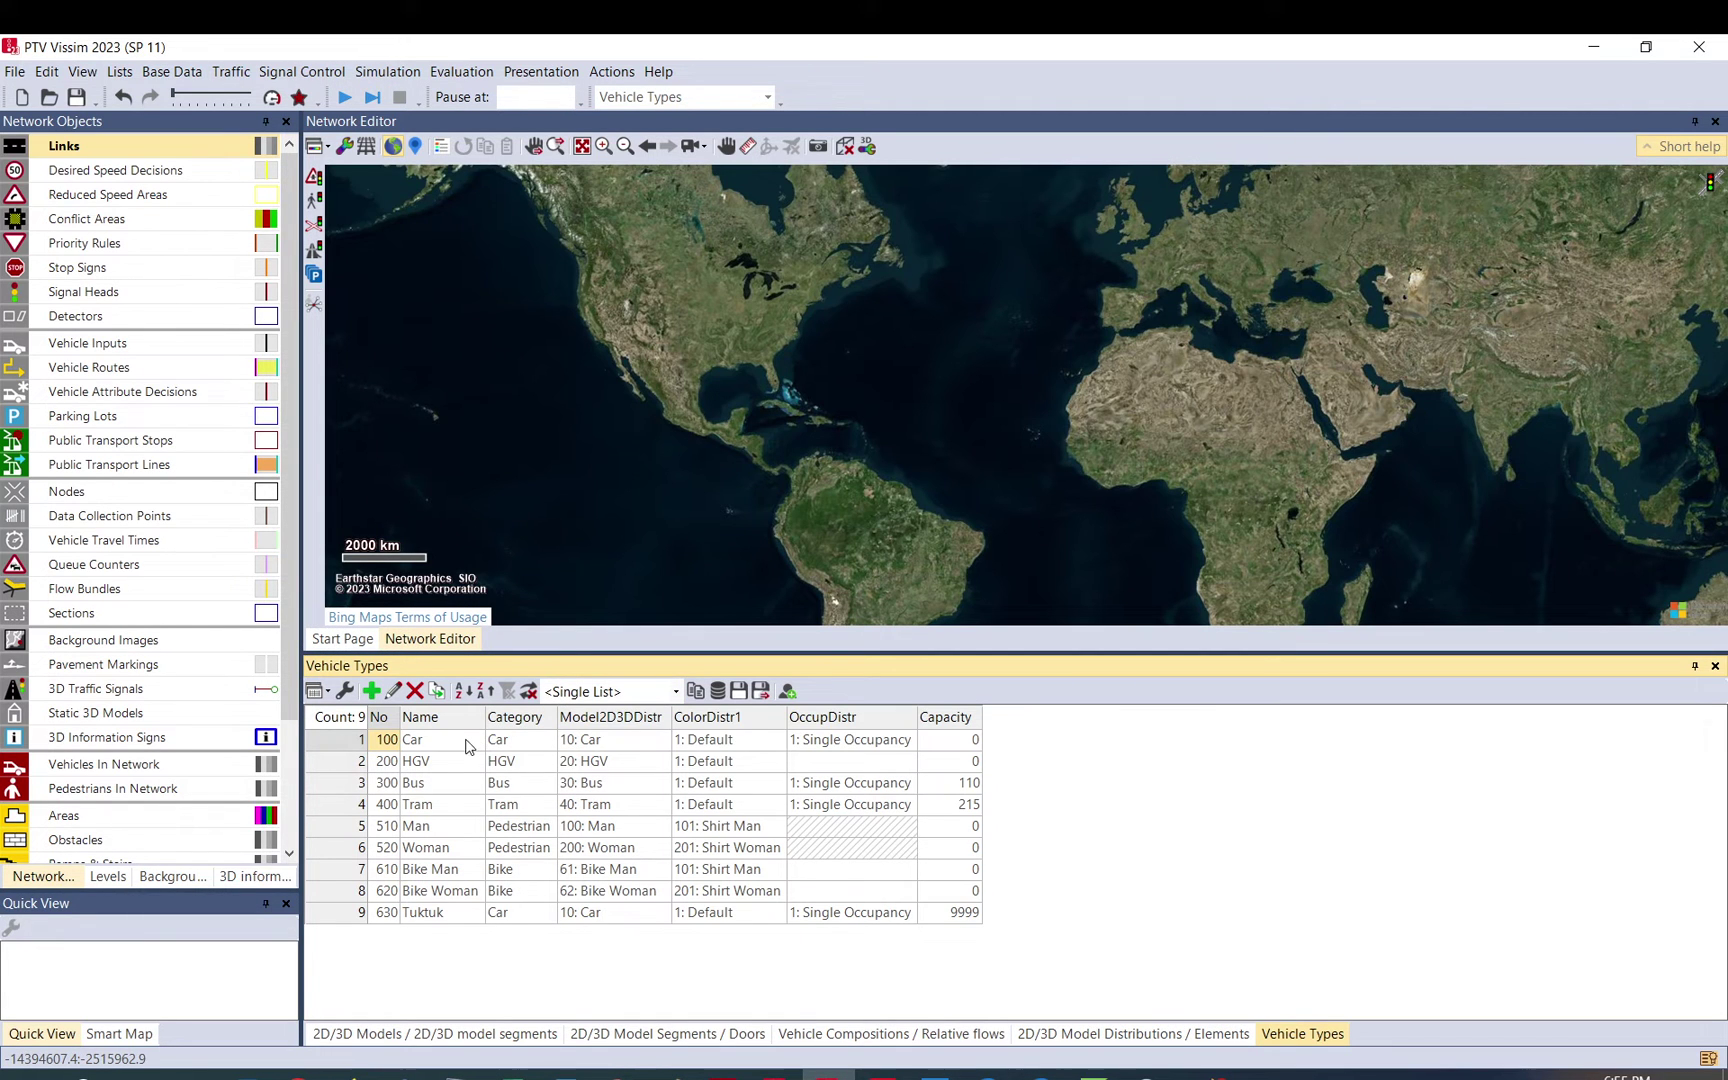
{"action": "left_click", "coordinate": [363, 912]}
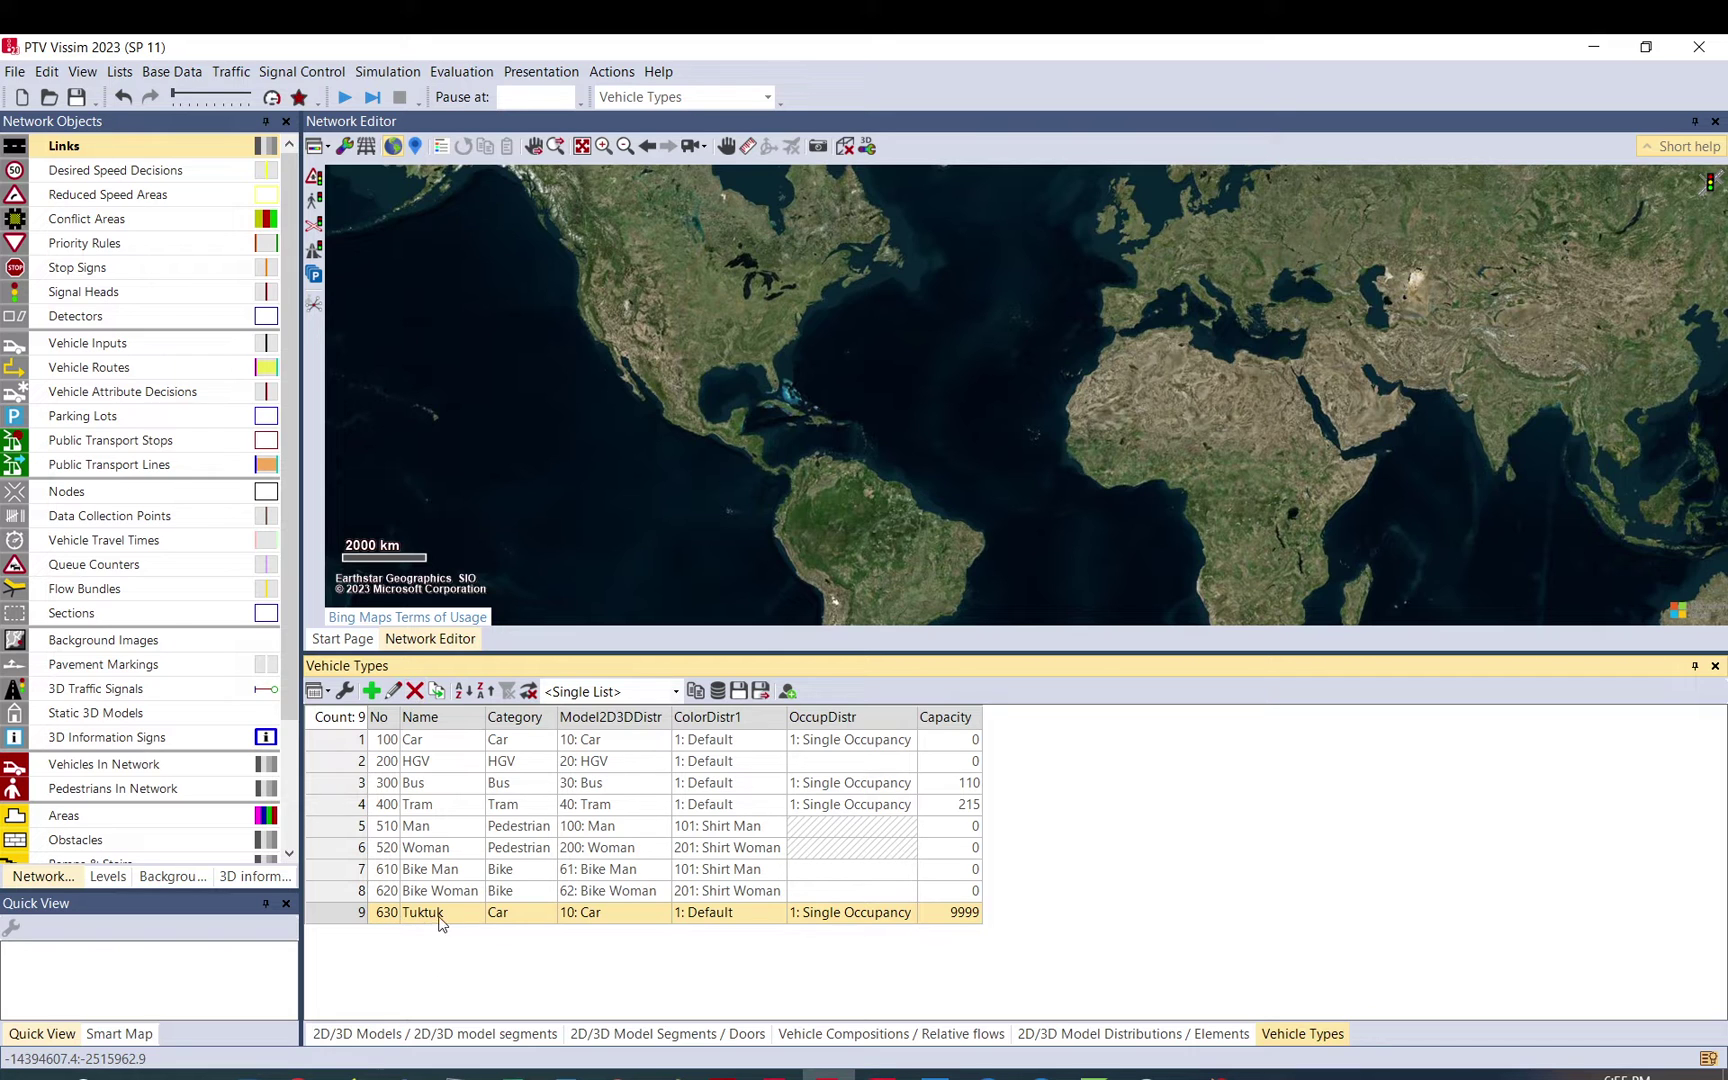
{"action": "left_click", "coordinate": [414, 691]}
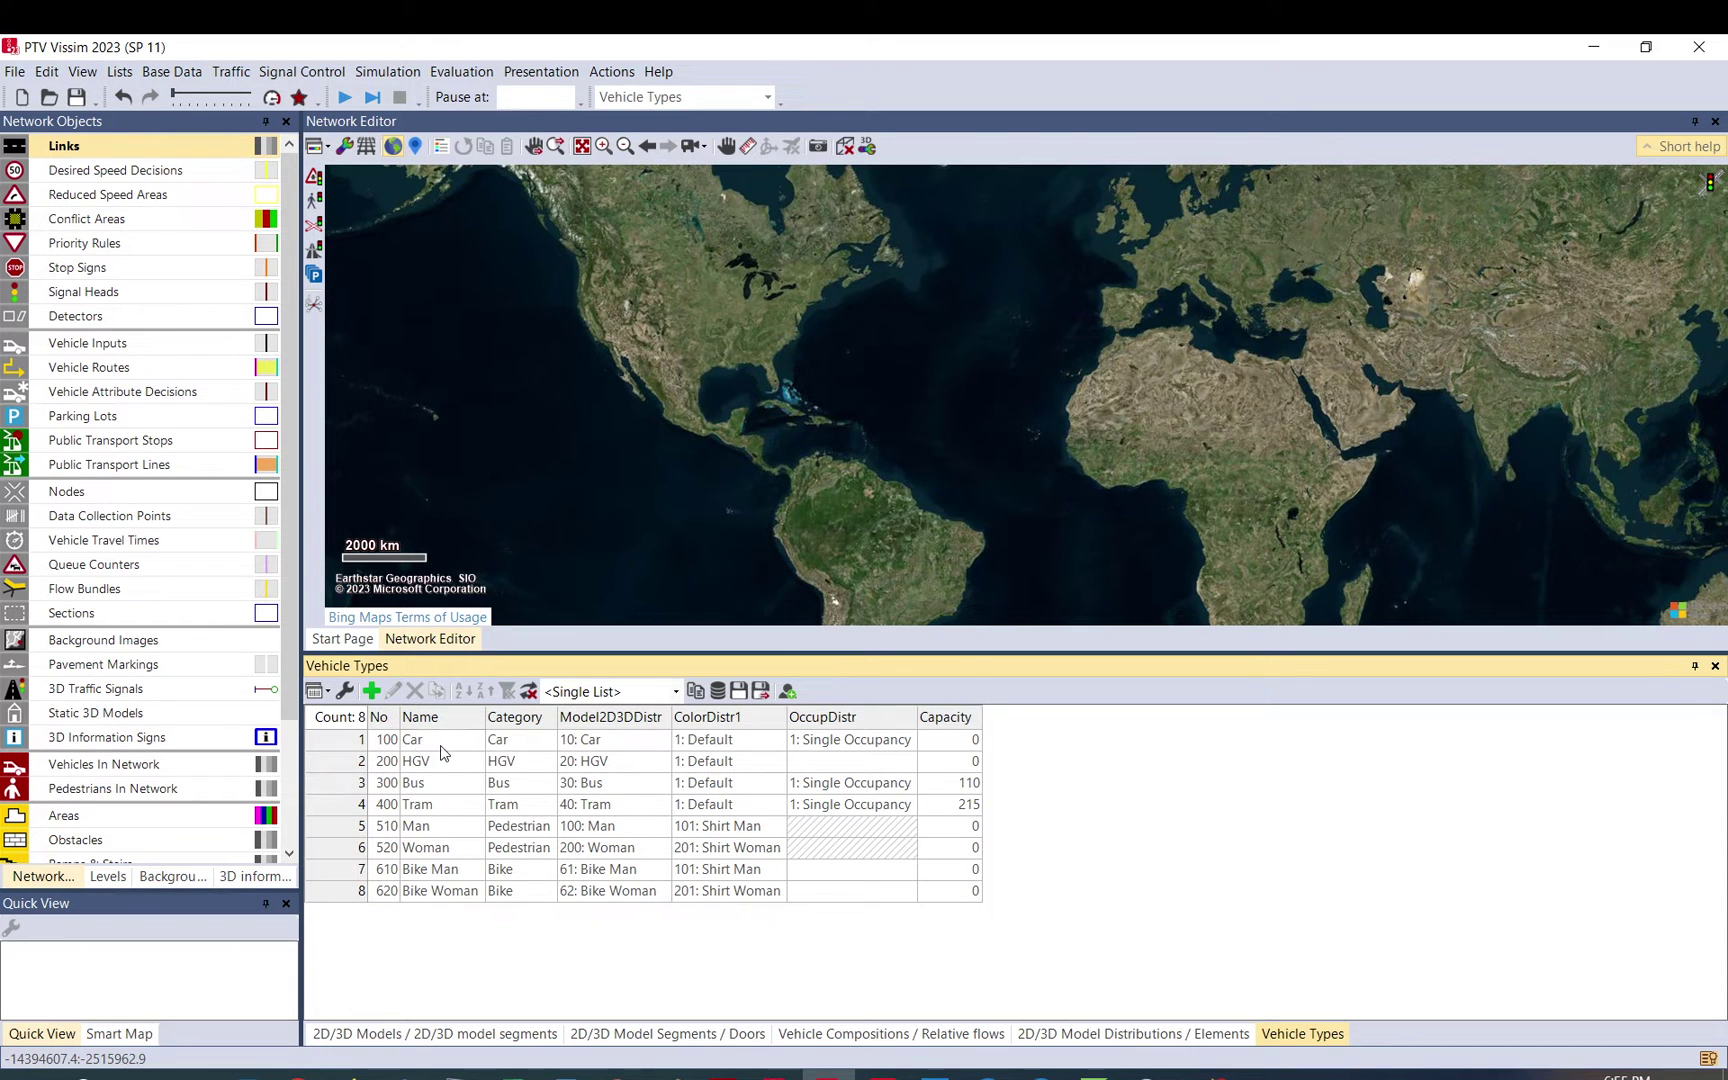
Review the Car type's number, name, category, model, colour and occupancy cells, keeping Car category
{"action": "left_click", "coordinate": [358, 741]}
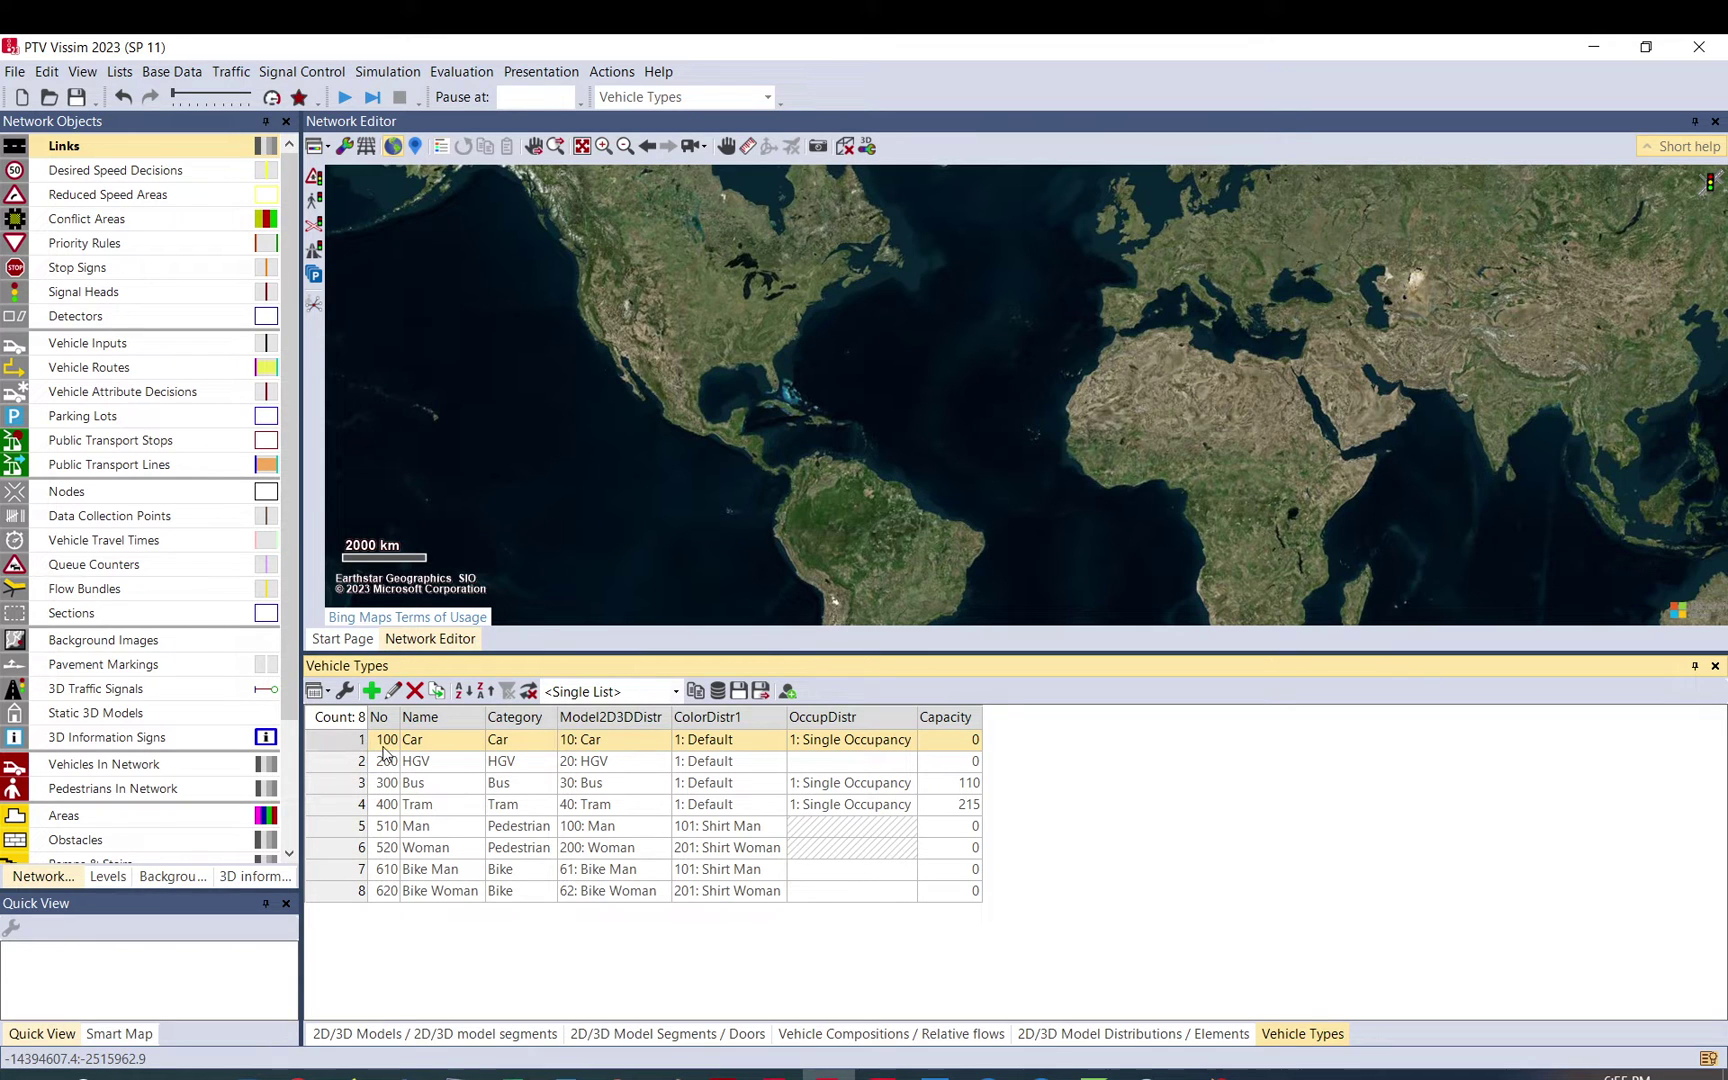
{"action": "left_click", "coordinate": [389, 746]}
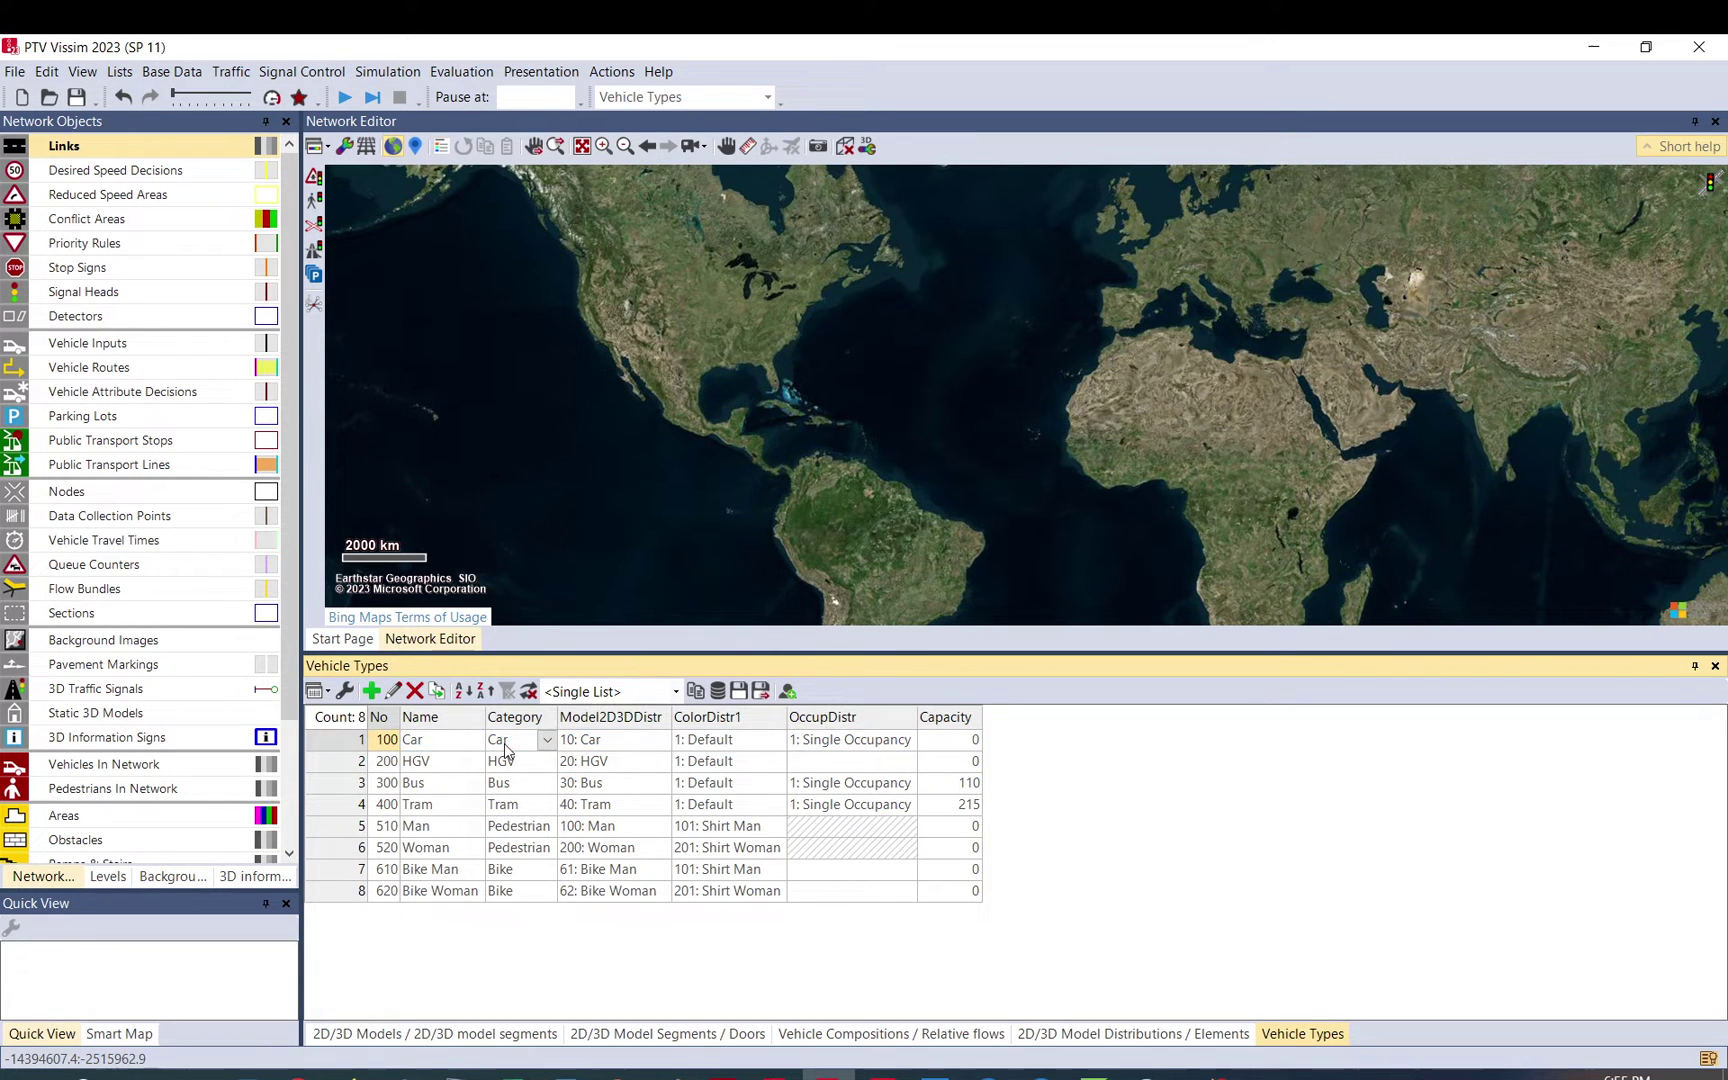
{"action": "left_click", "coordinate": [452, 749]}
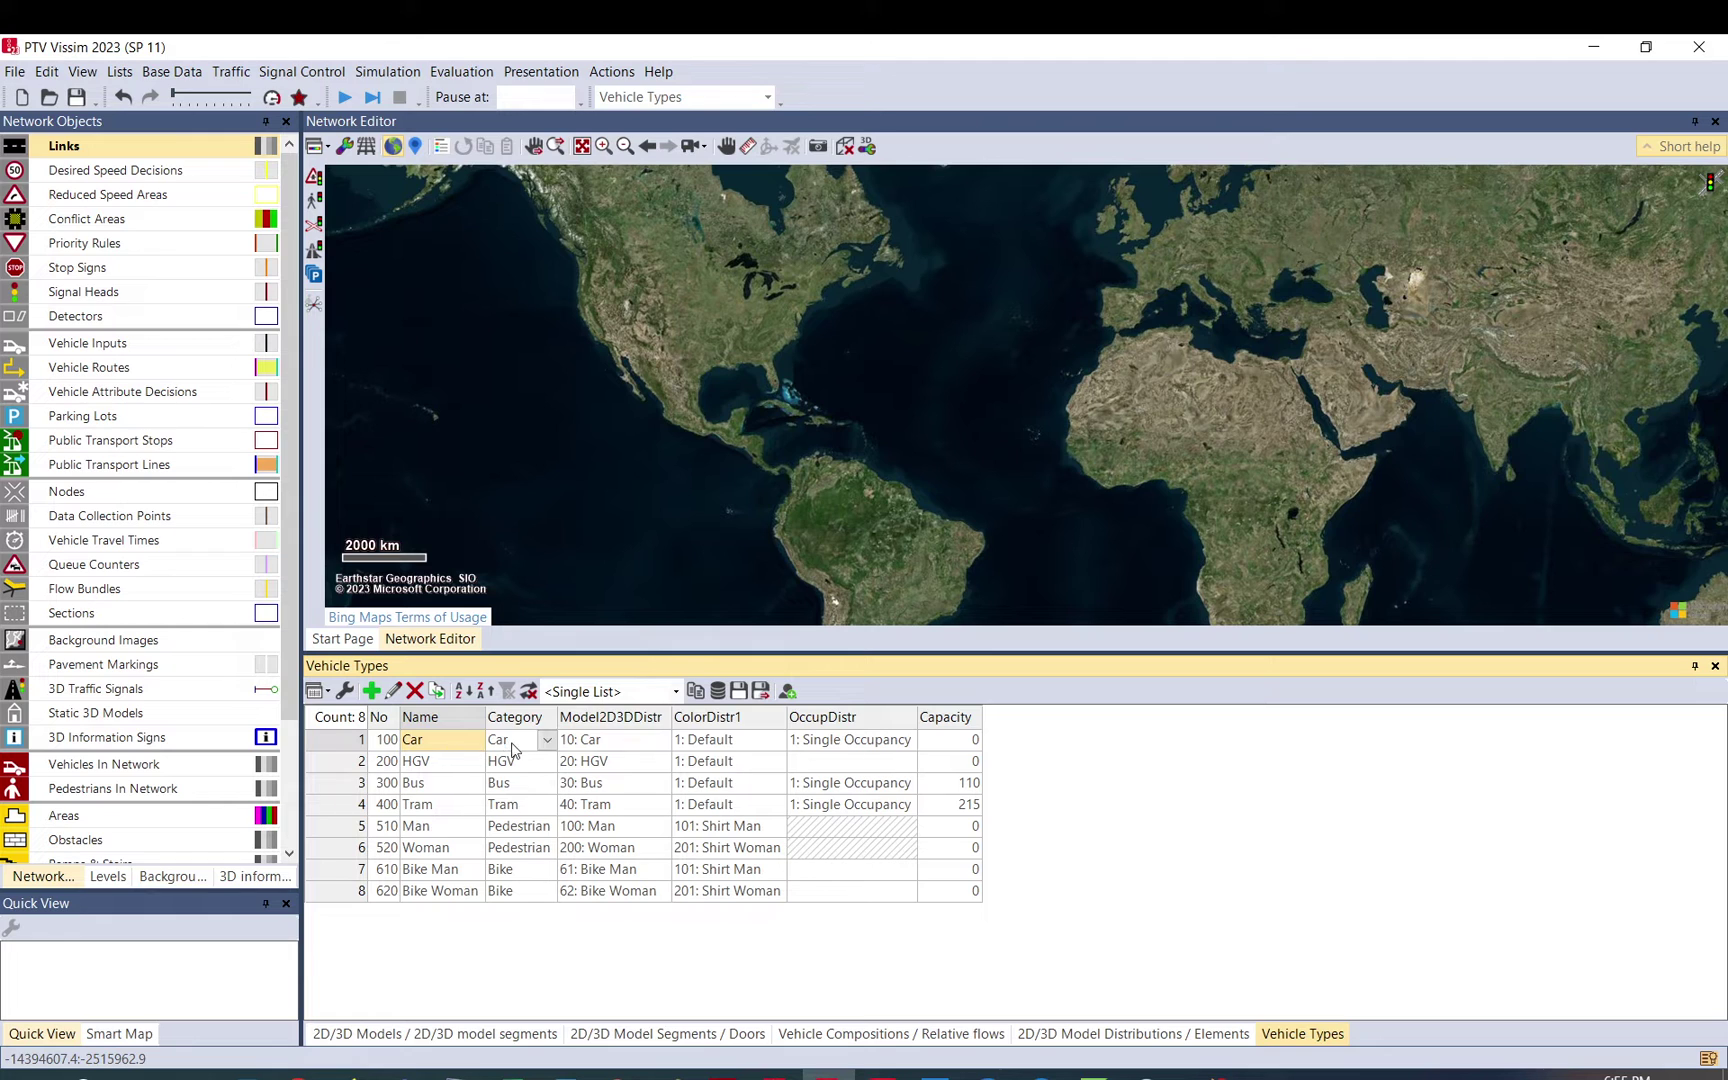
{"action": "left_click", "coordinate": [515, 748]}
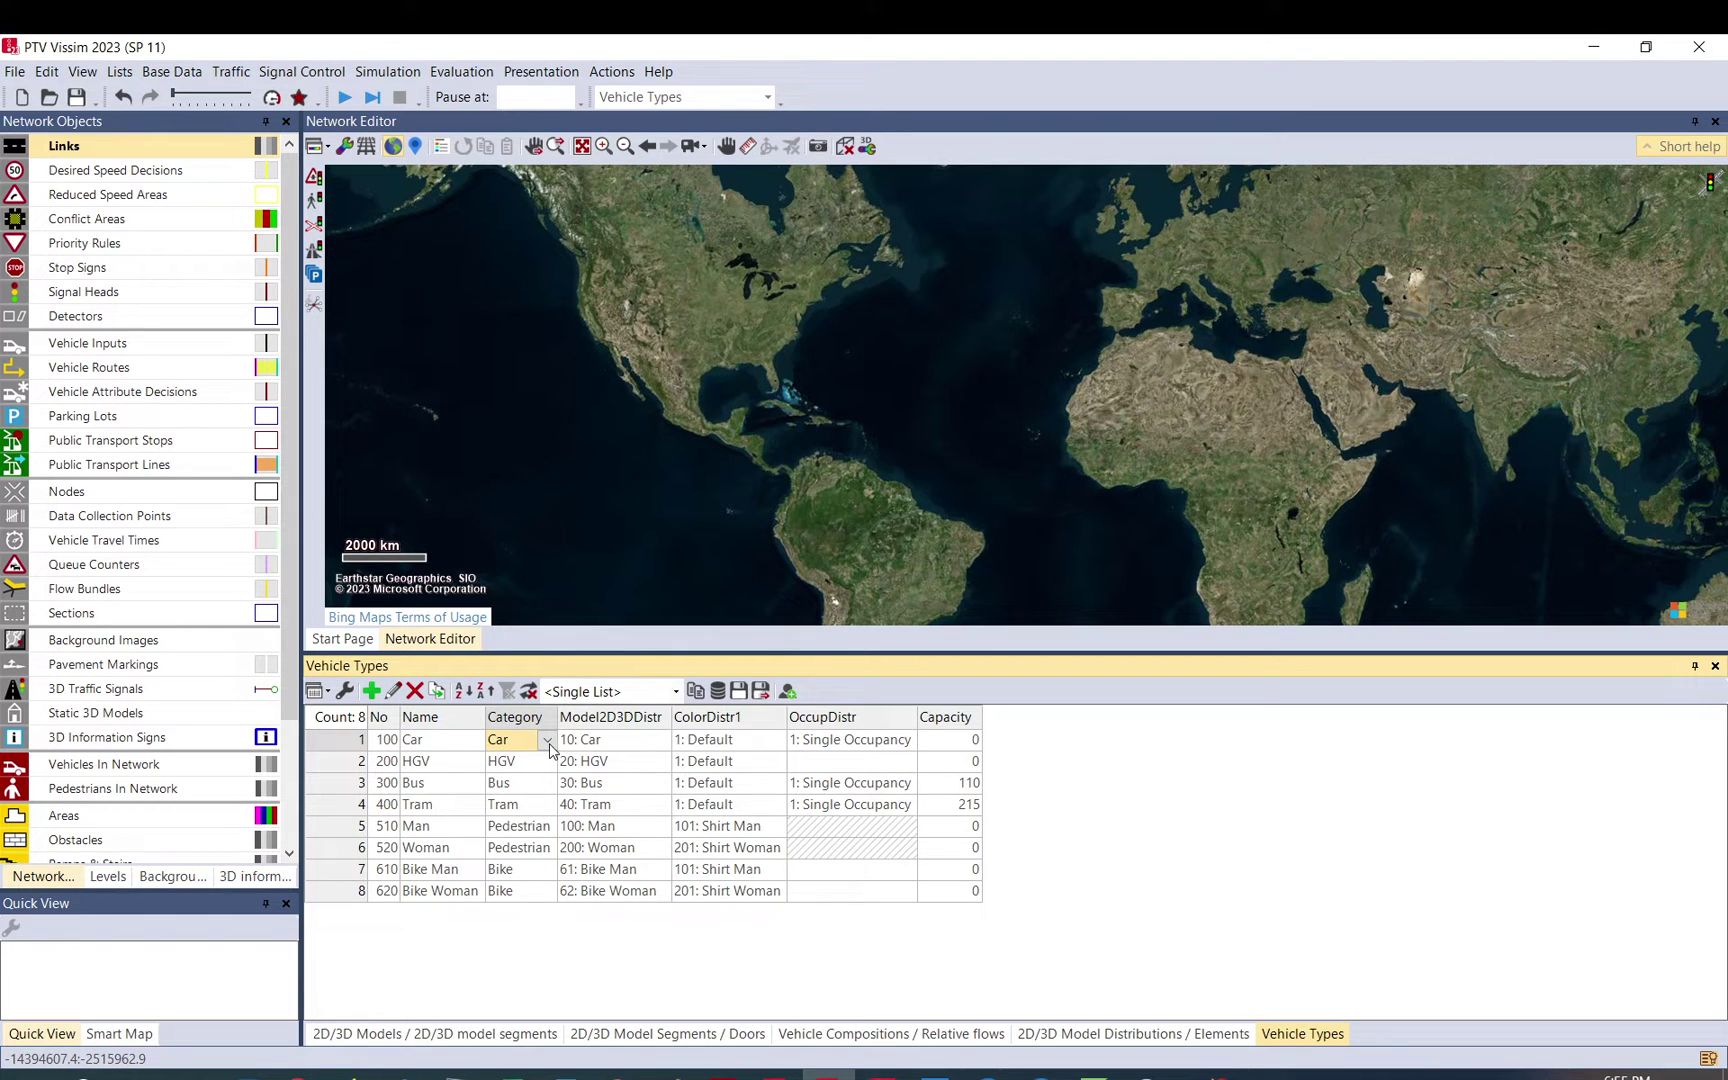
{"action": "left_click", "coordinate": [547, 741]}
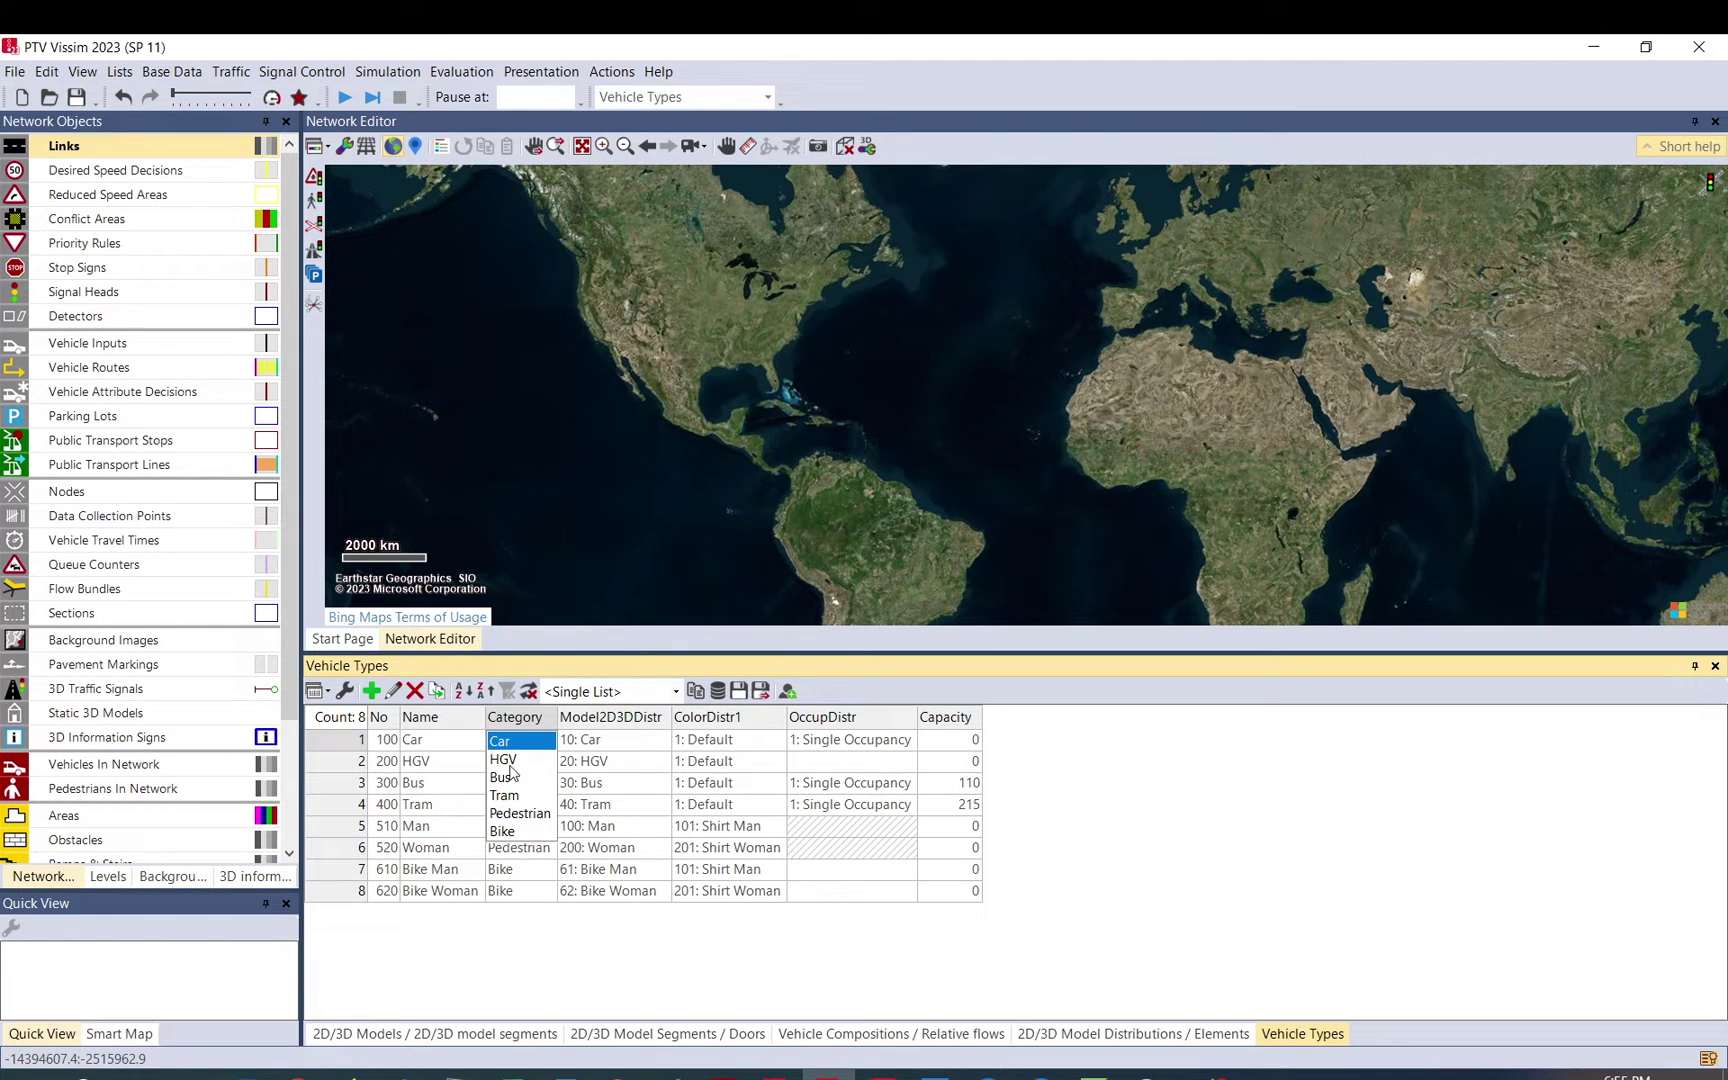
{"action": "left_click", "coordinate": [567, 935]}
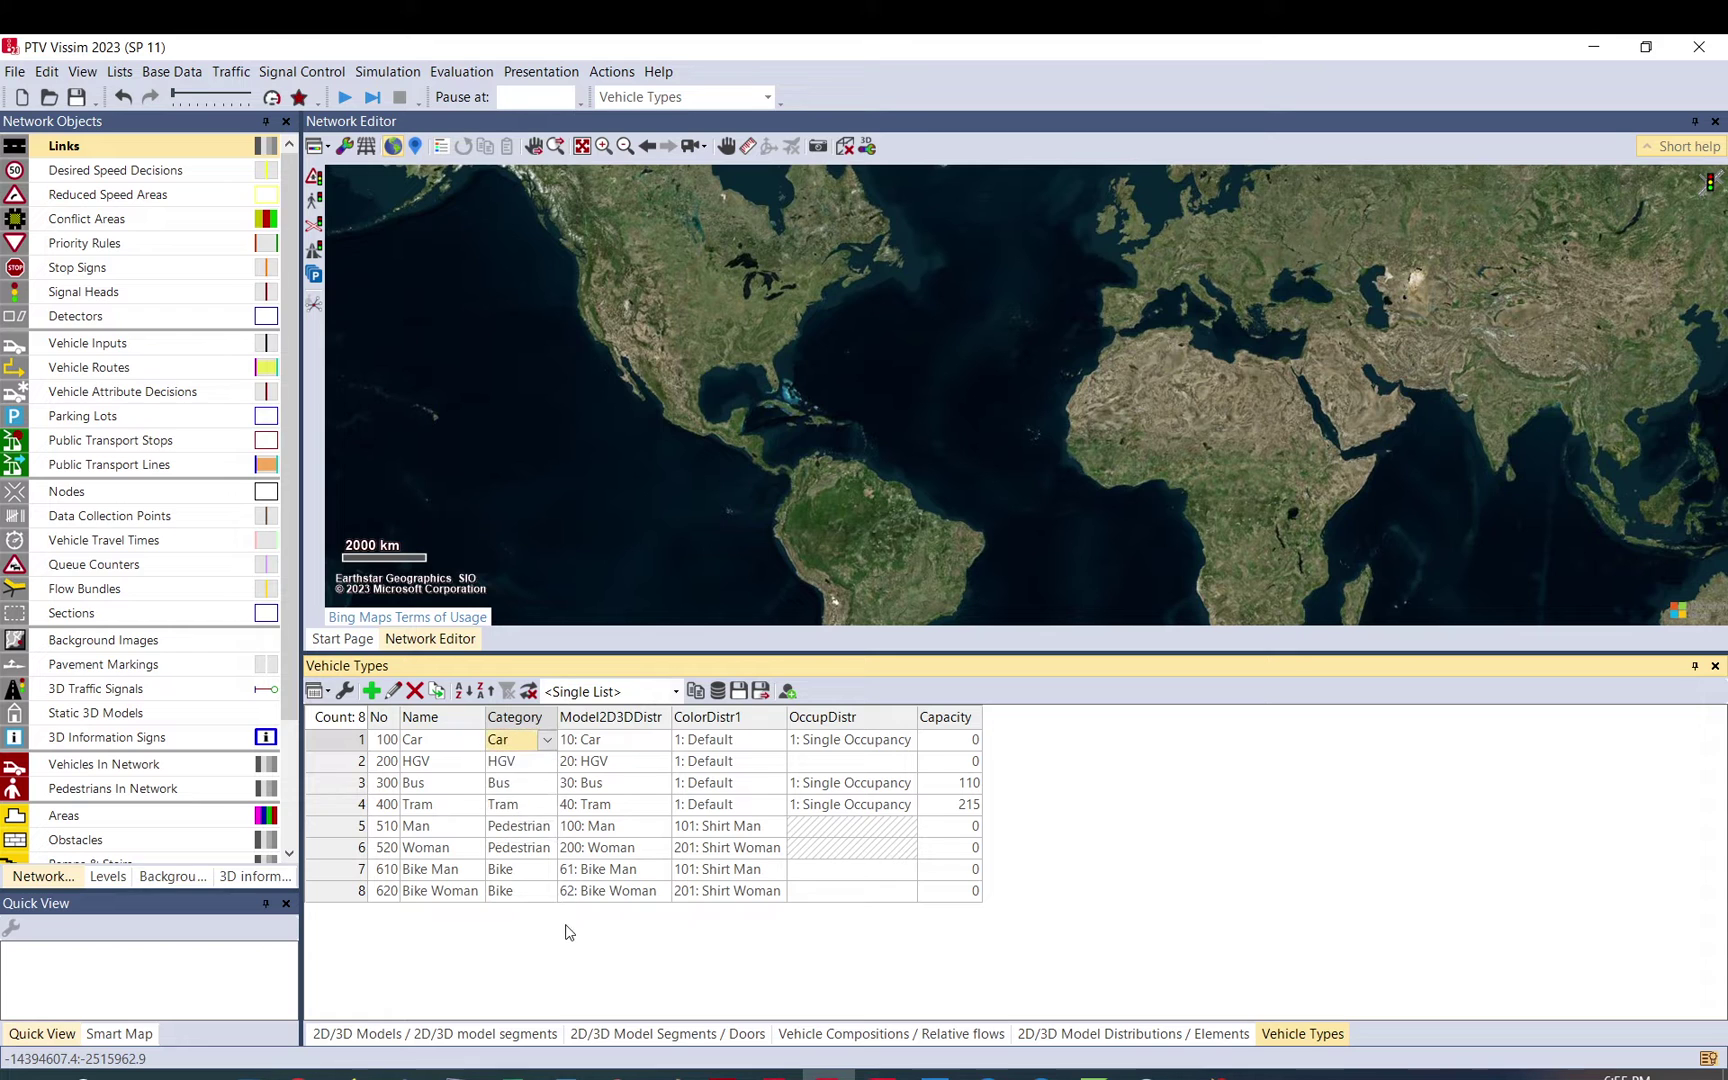
{"action": "left_click", "coordinate": [622, 741]}
{"action": "left_click", "coordinate": [698, 746]}
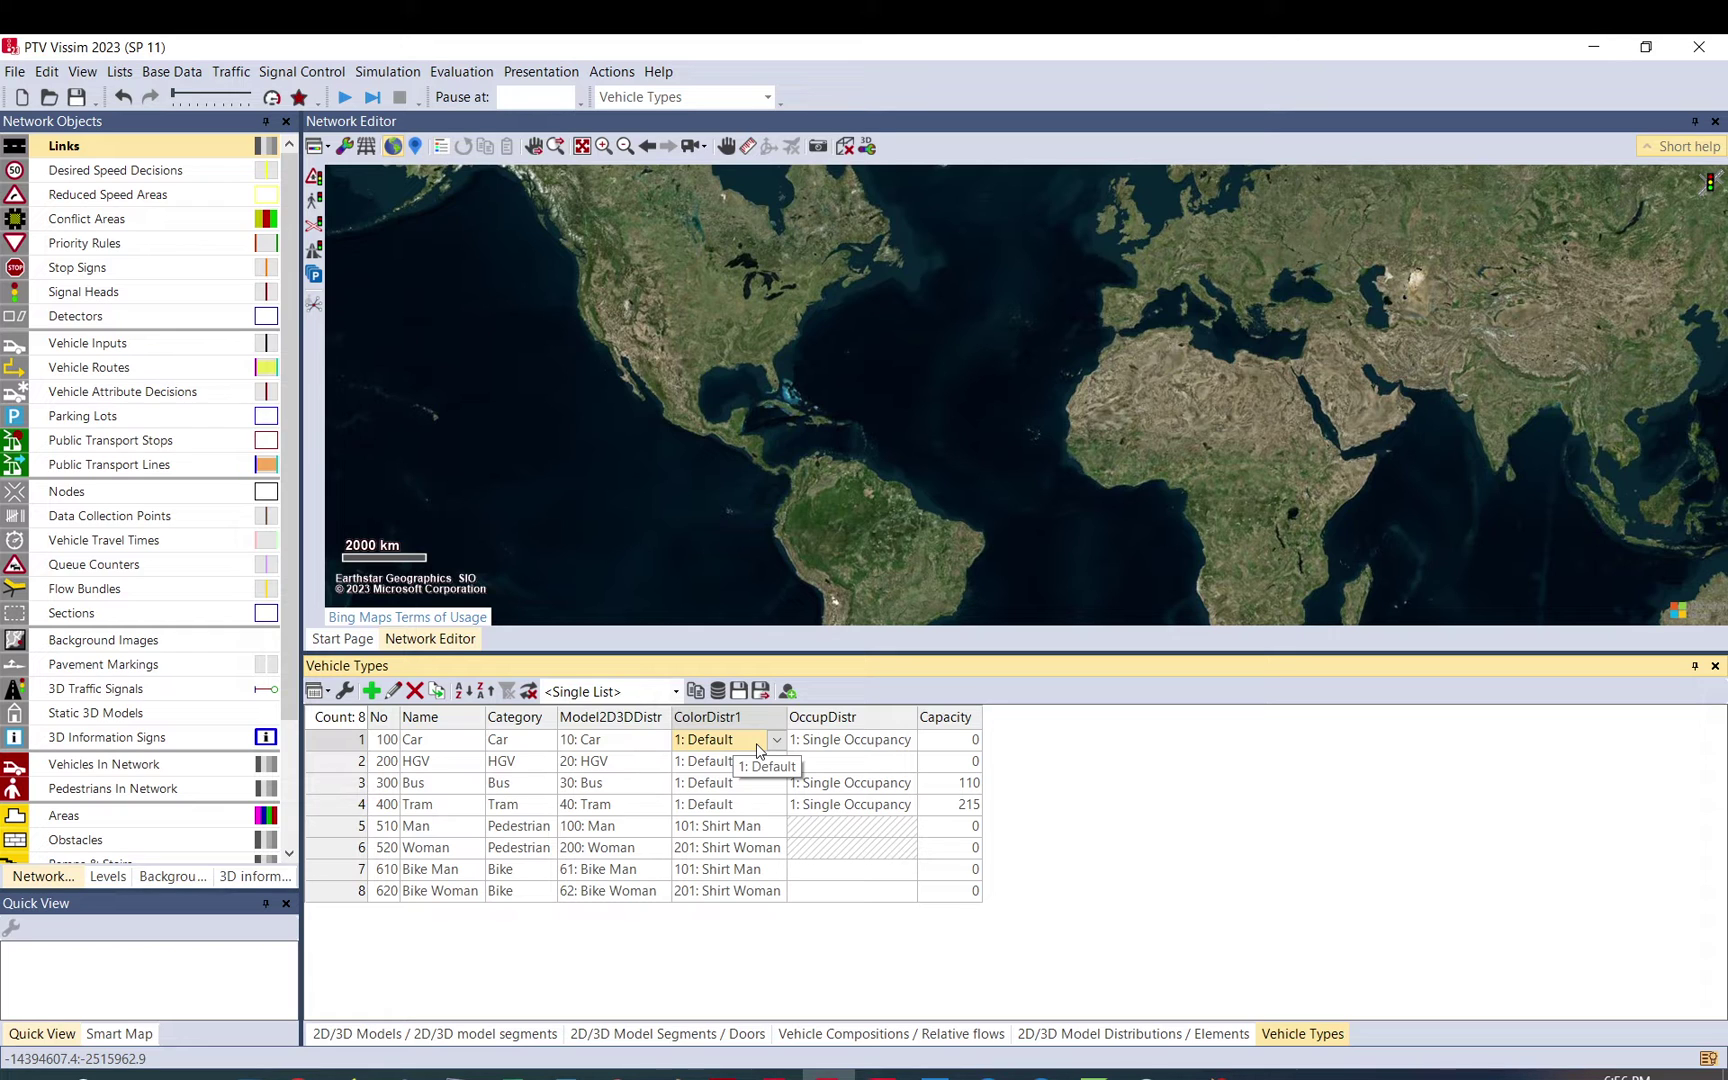
{"action": "left_click", "coordinate": [843, 742]}
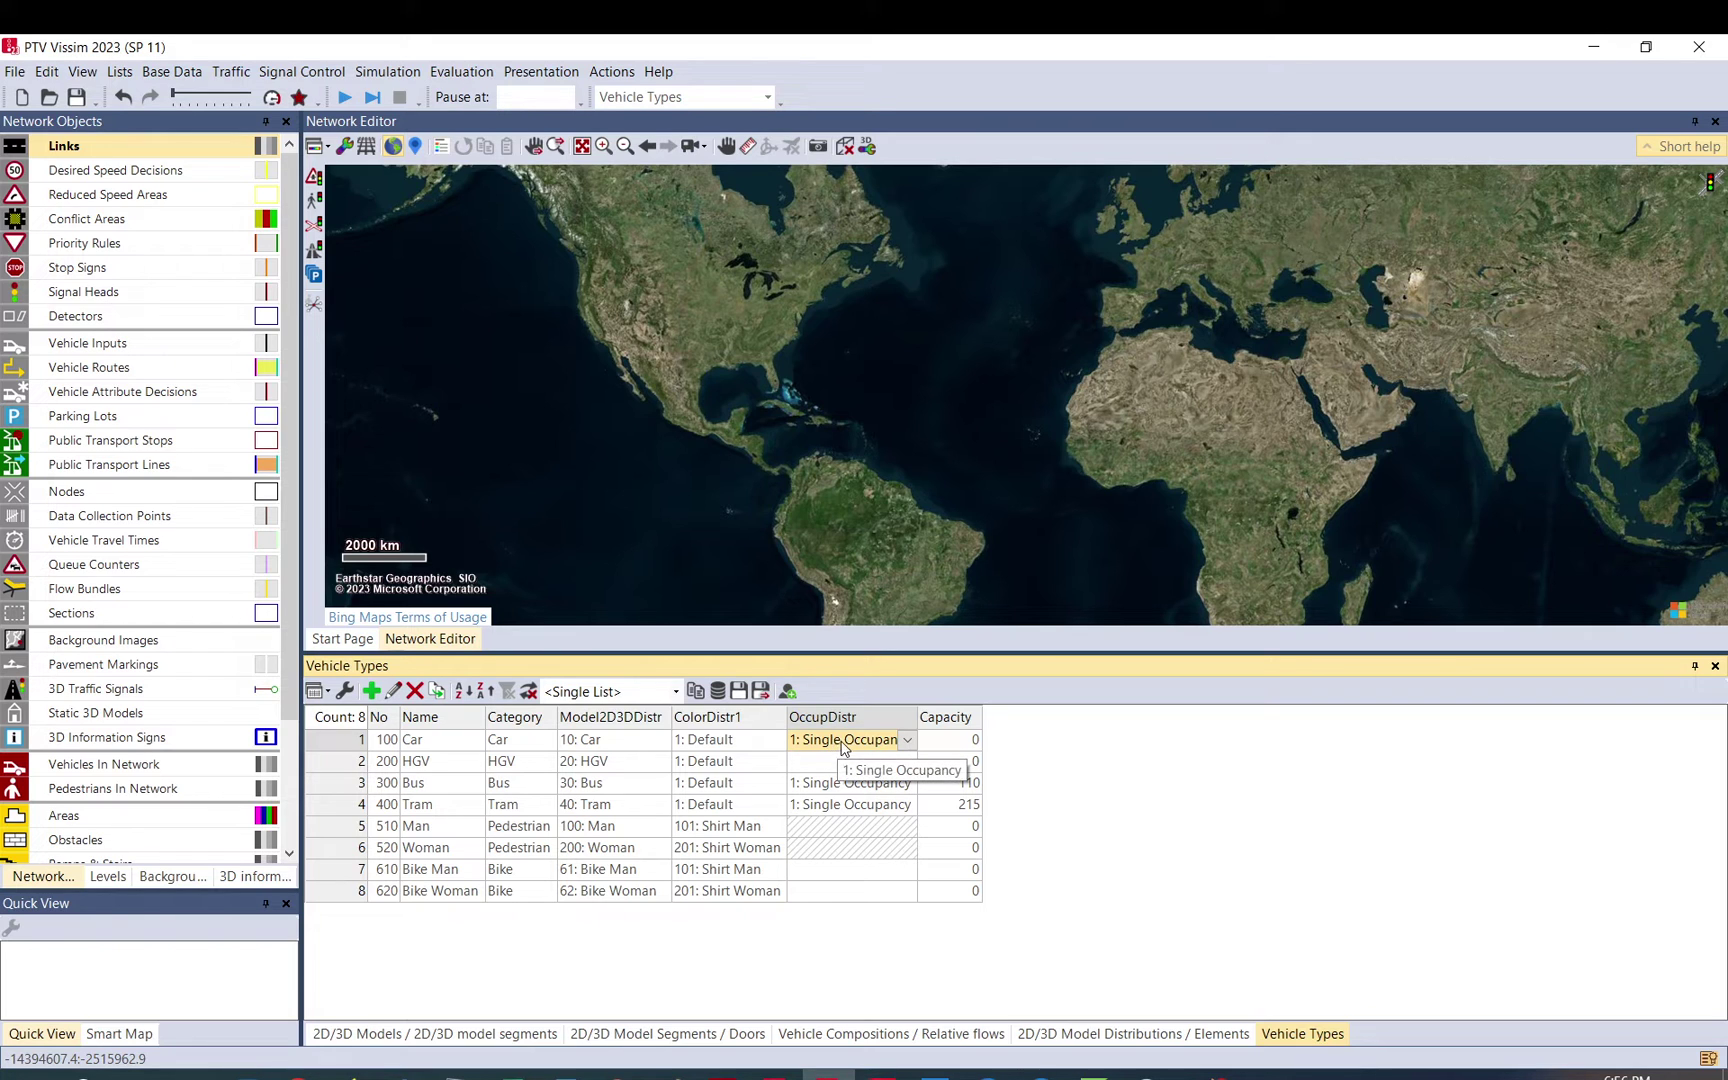
Widen the Capacity column and check the Bus (110) and Tram (215) capacities
{"action": "left_click", "coordinate": [952, 742]}
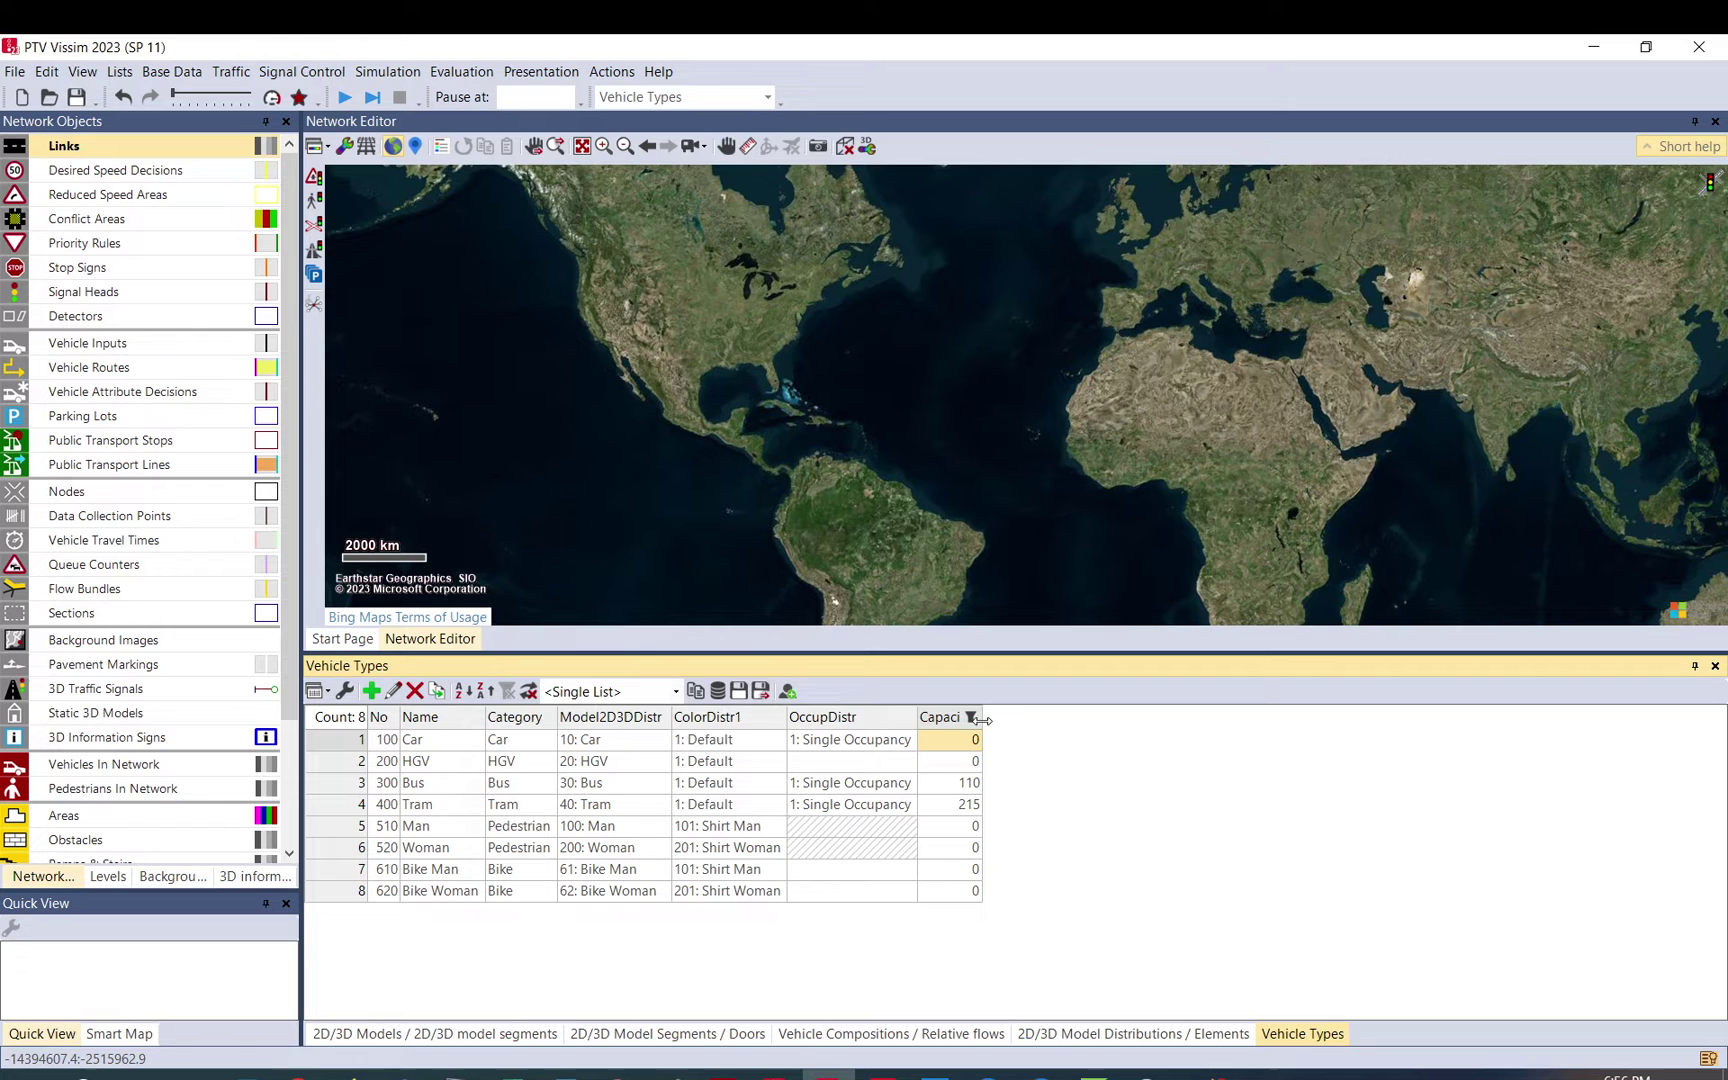
{"action": "left_click_drag", "start_coordinate": [982, 717], "coordinate": [1024, 717]}
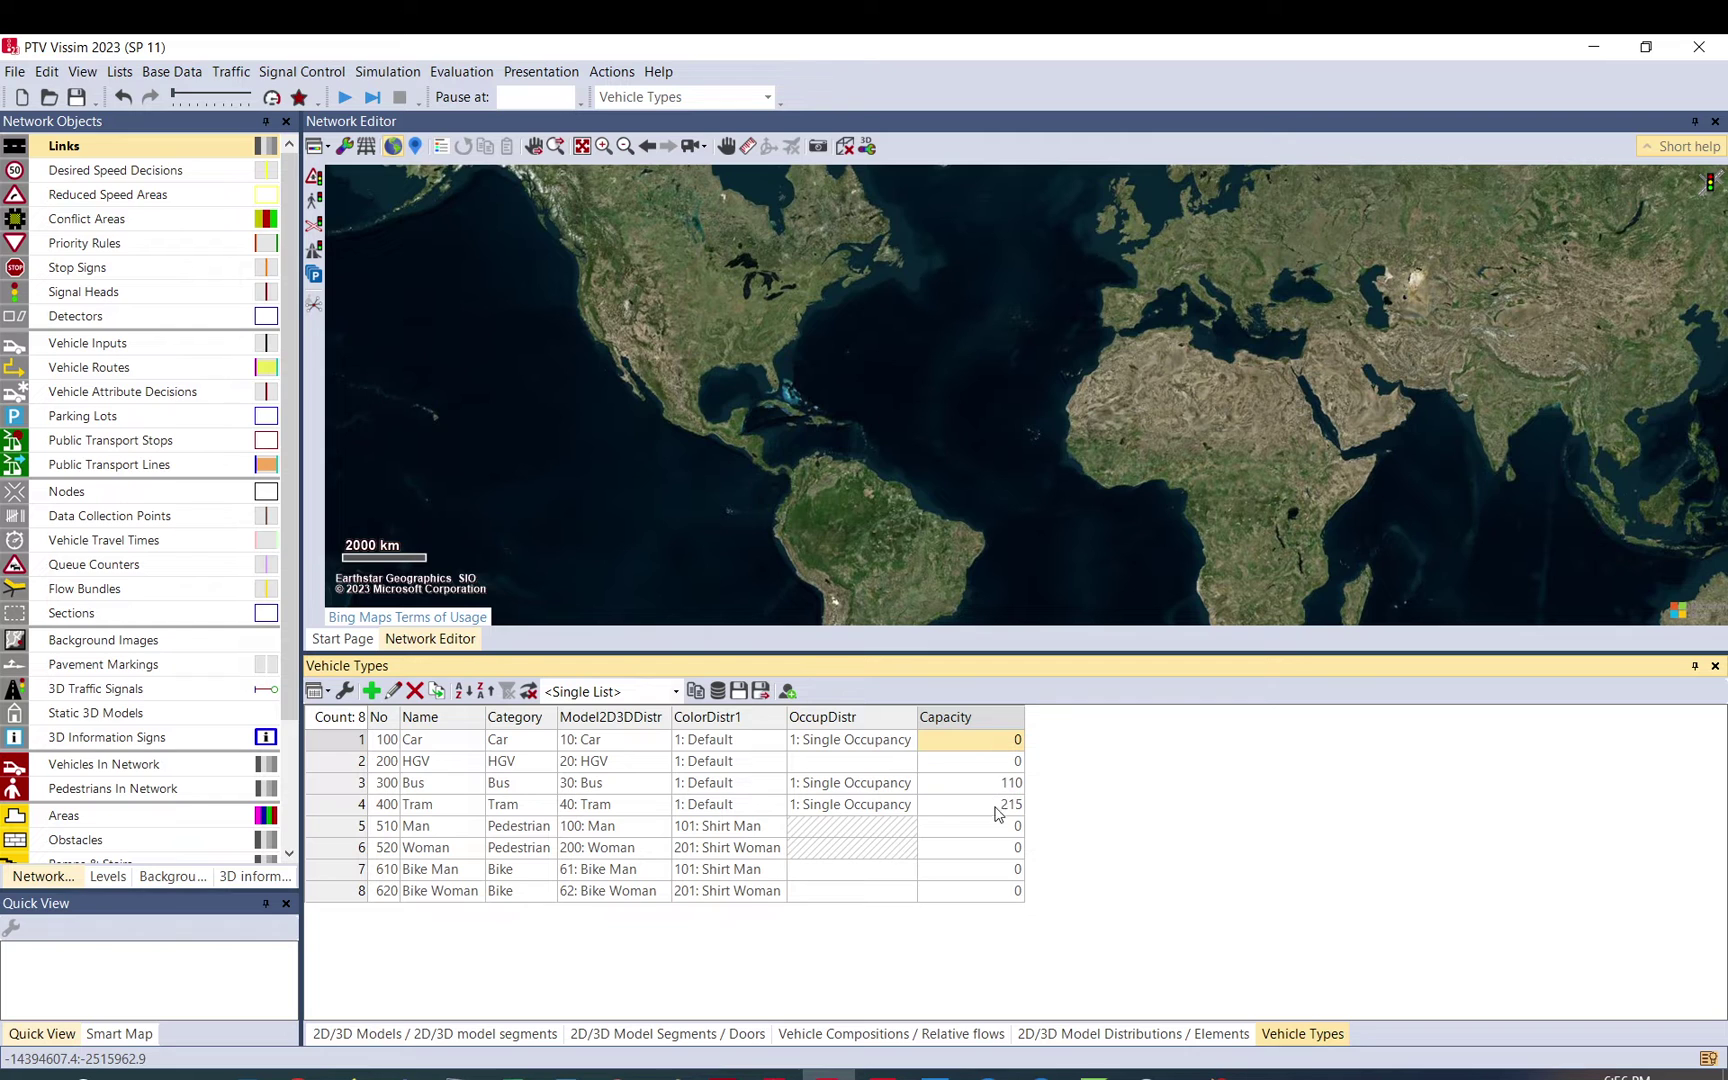
{"action": "left_click", "coordinate": [995, 785]}
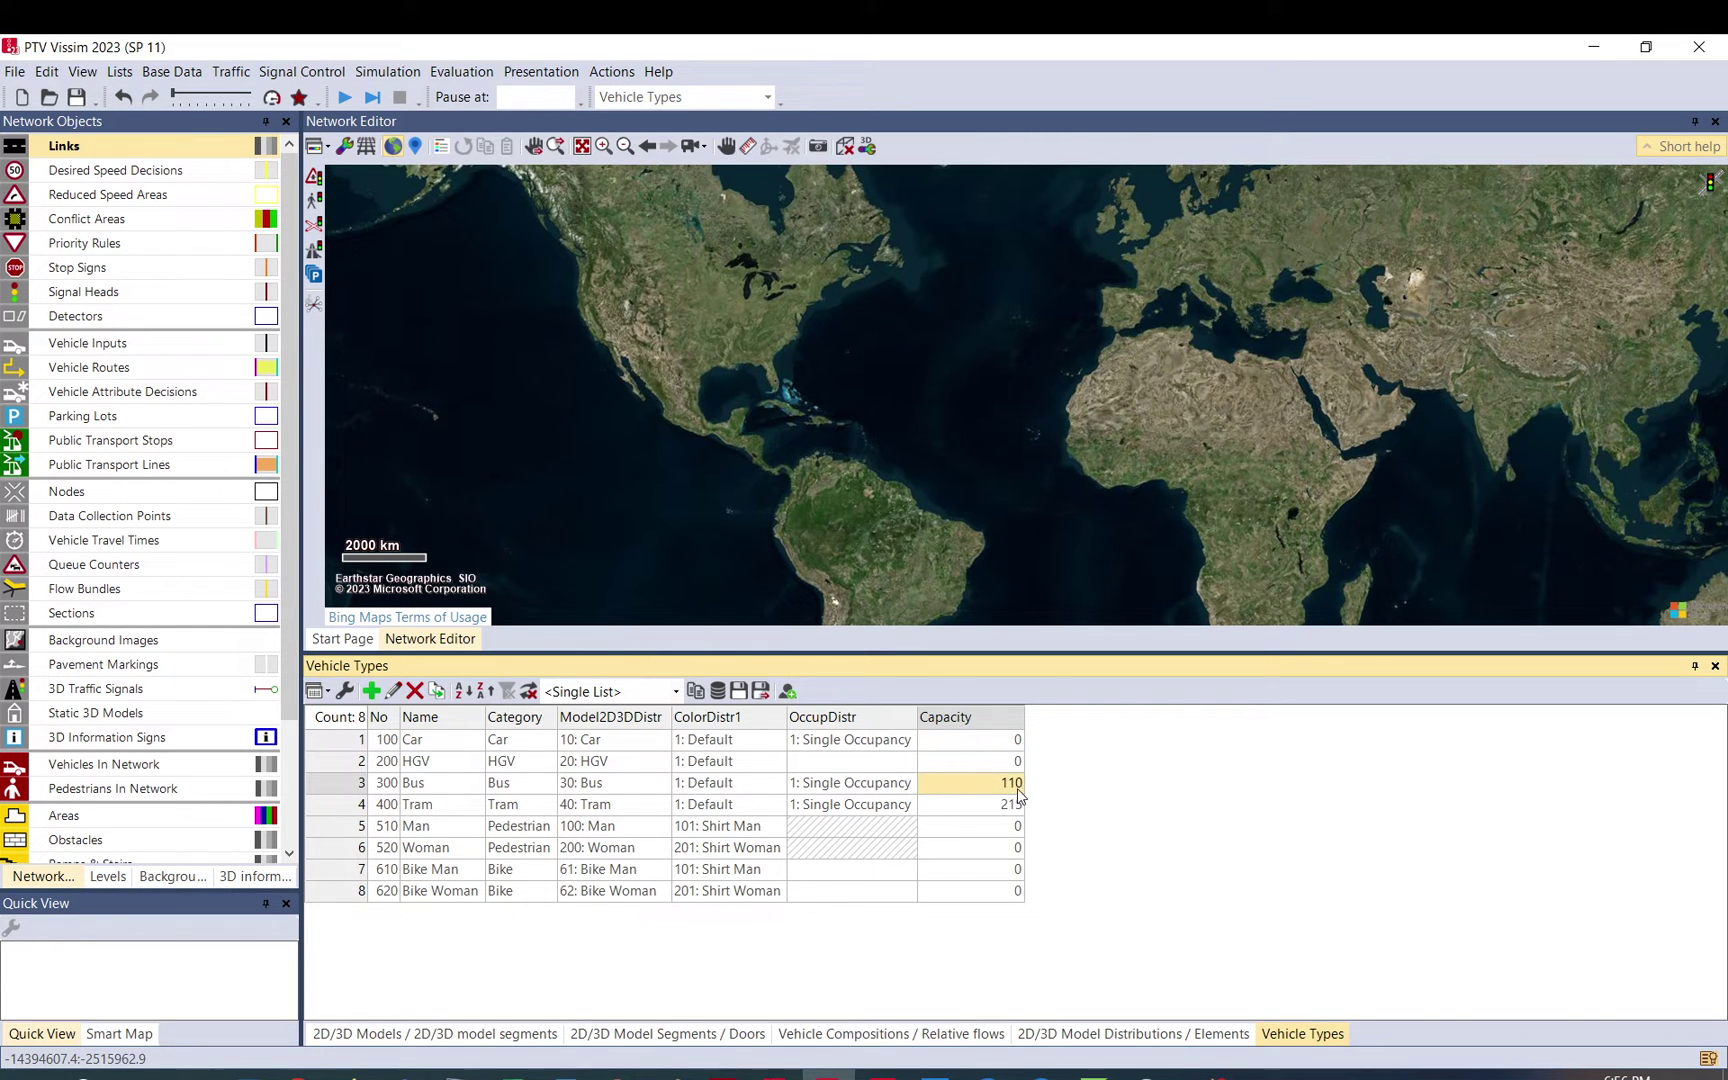
{"action": "left_click", "coordinate": [982, 806]}
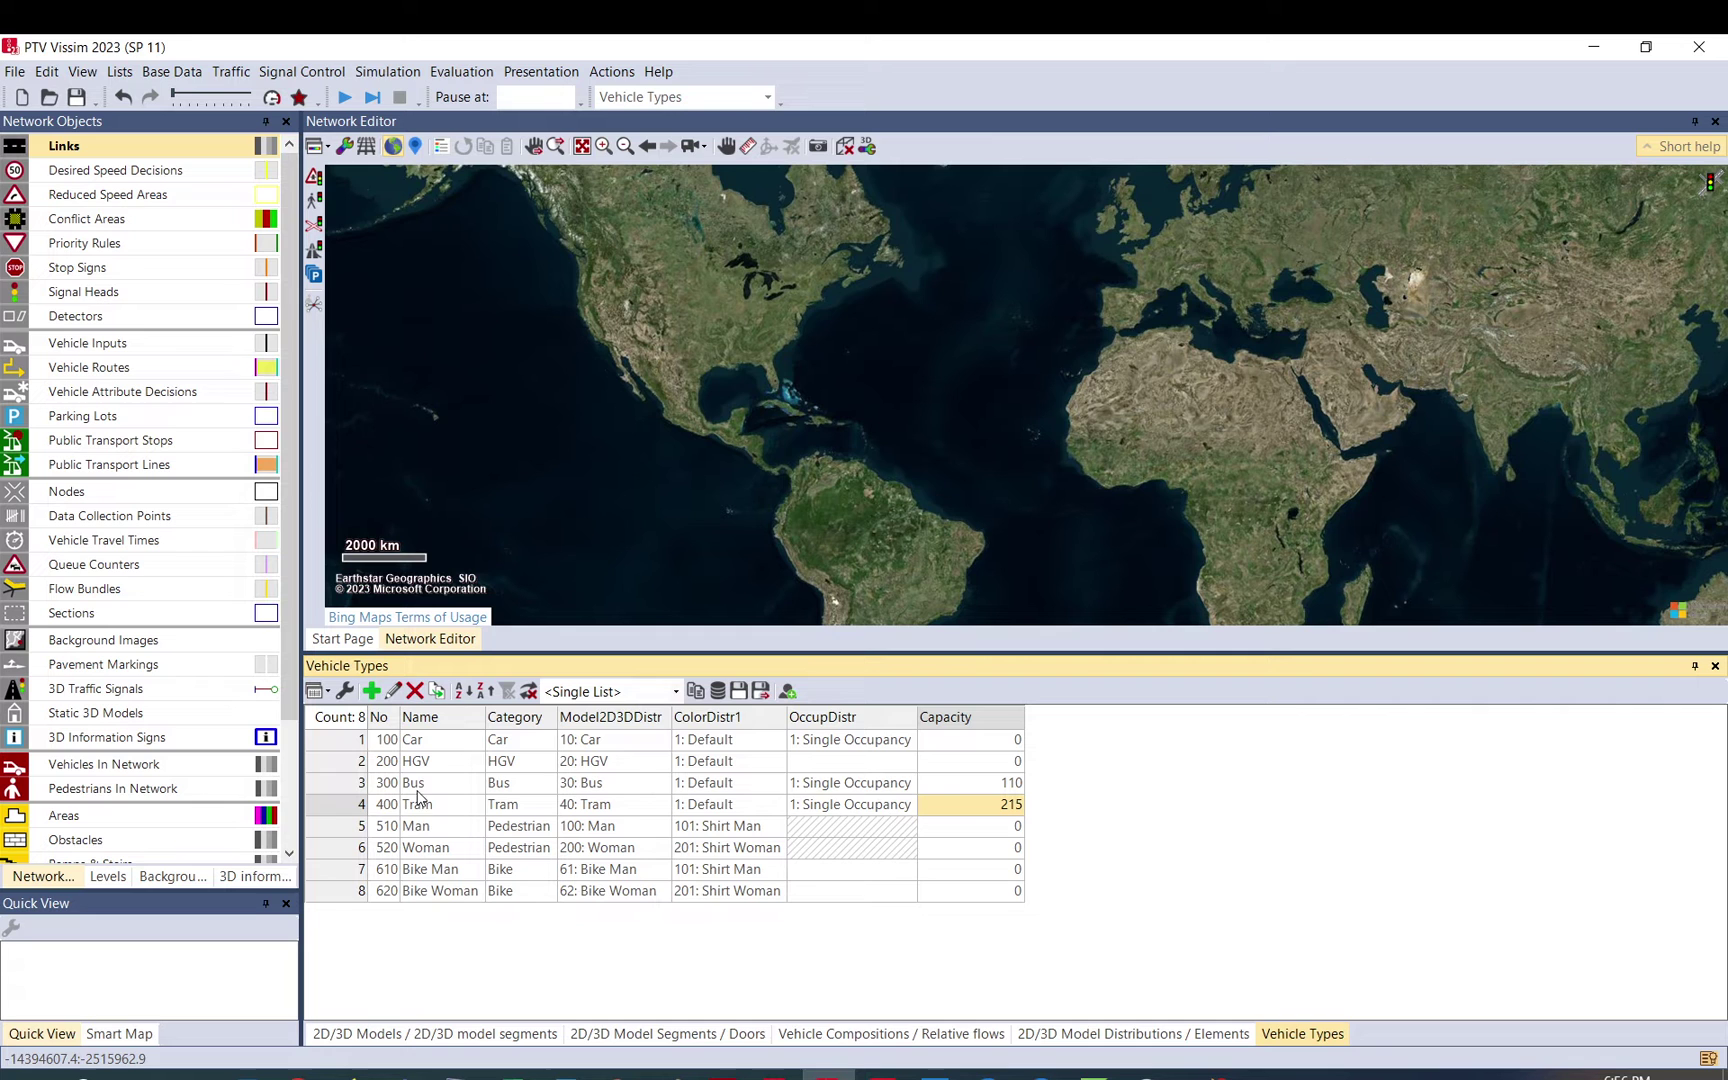
Start a new vehicle type, move its window aside, then cancel it
{"action": "left_click", "coordinate": [372, 694]}
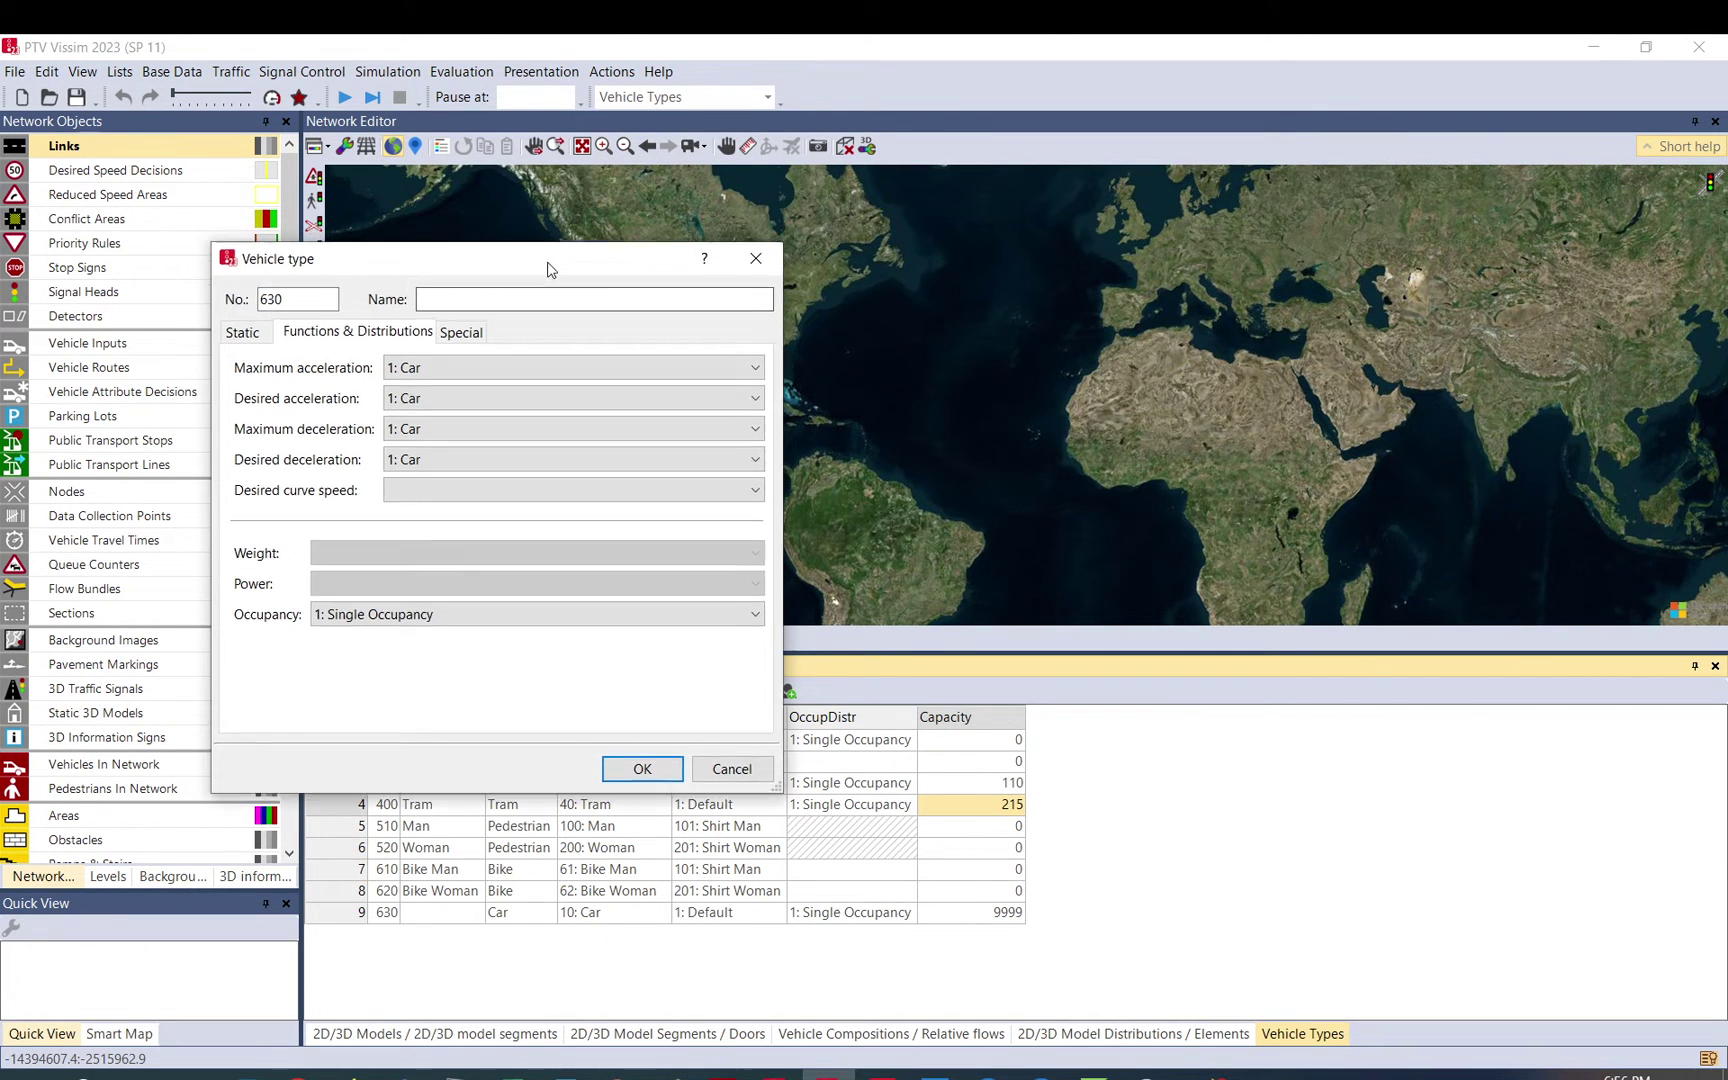
{"action": "left_click_drag", "start_coordinate": [547, 259], "coordinate": [672, 827]}
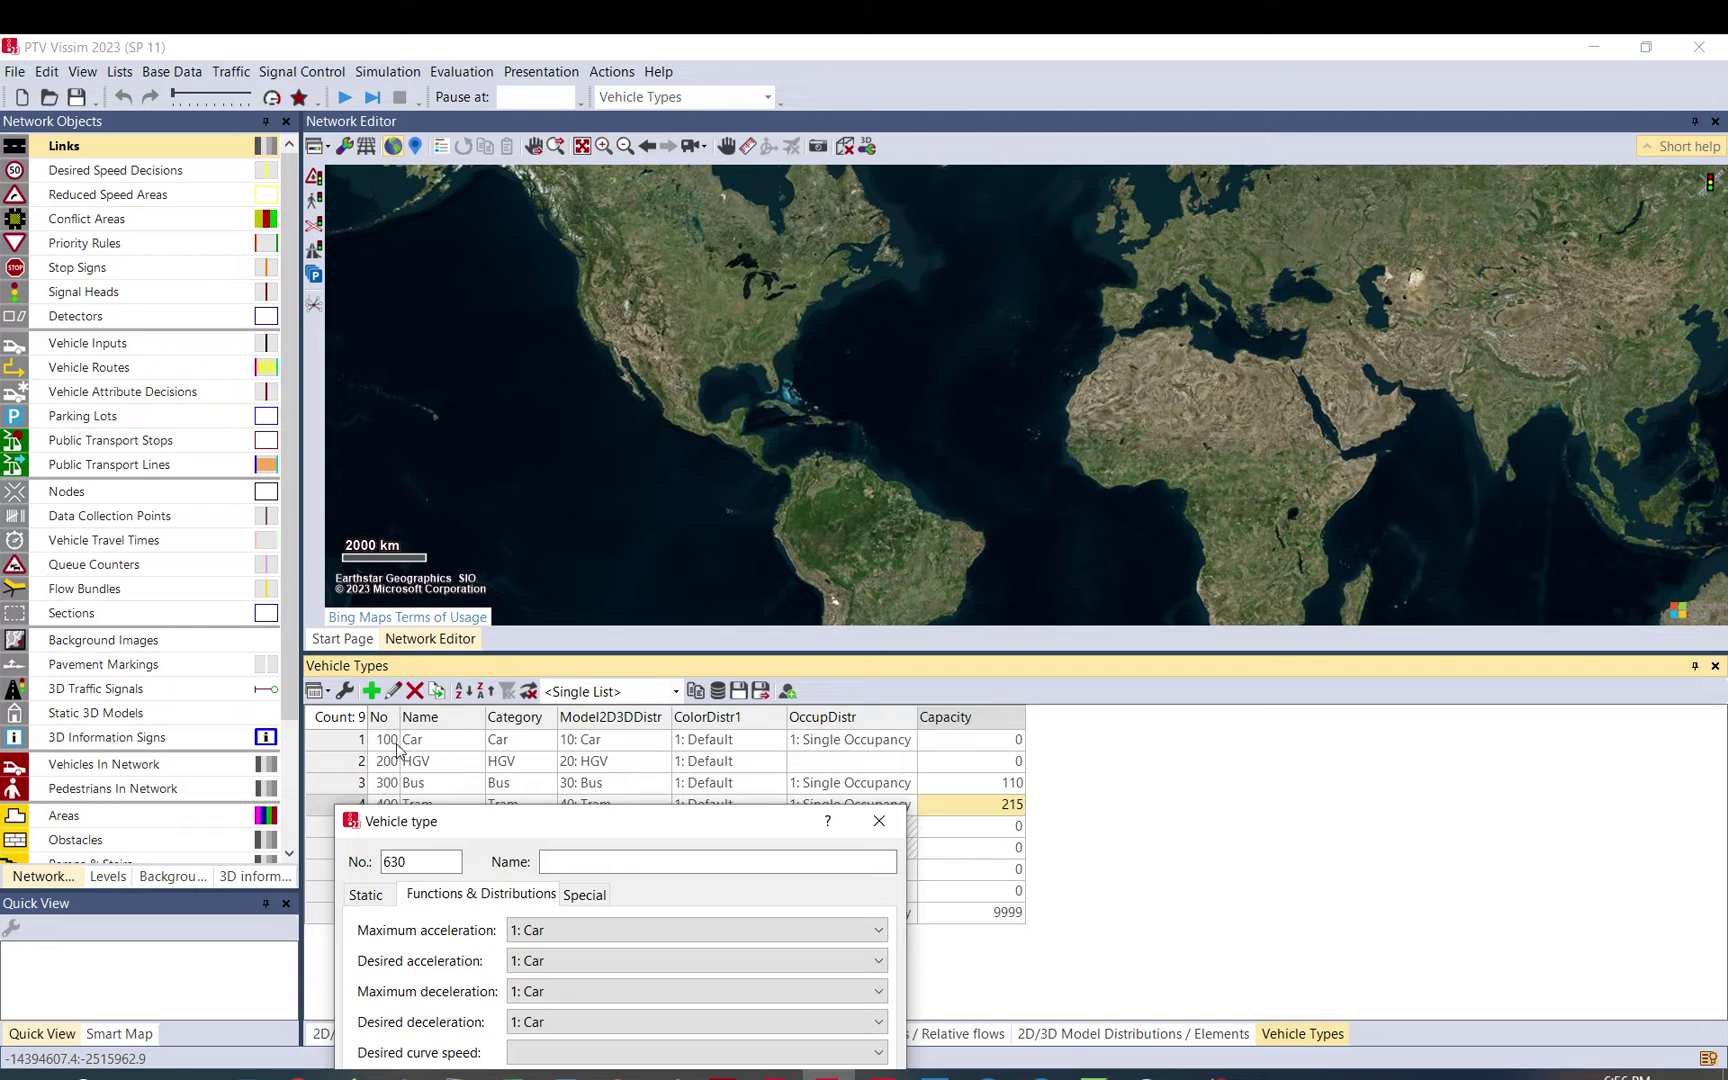
{"action": "left_click", "coordinate": [879, 821]}
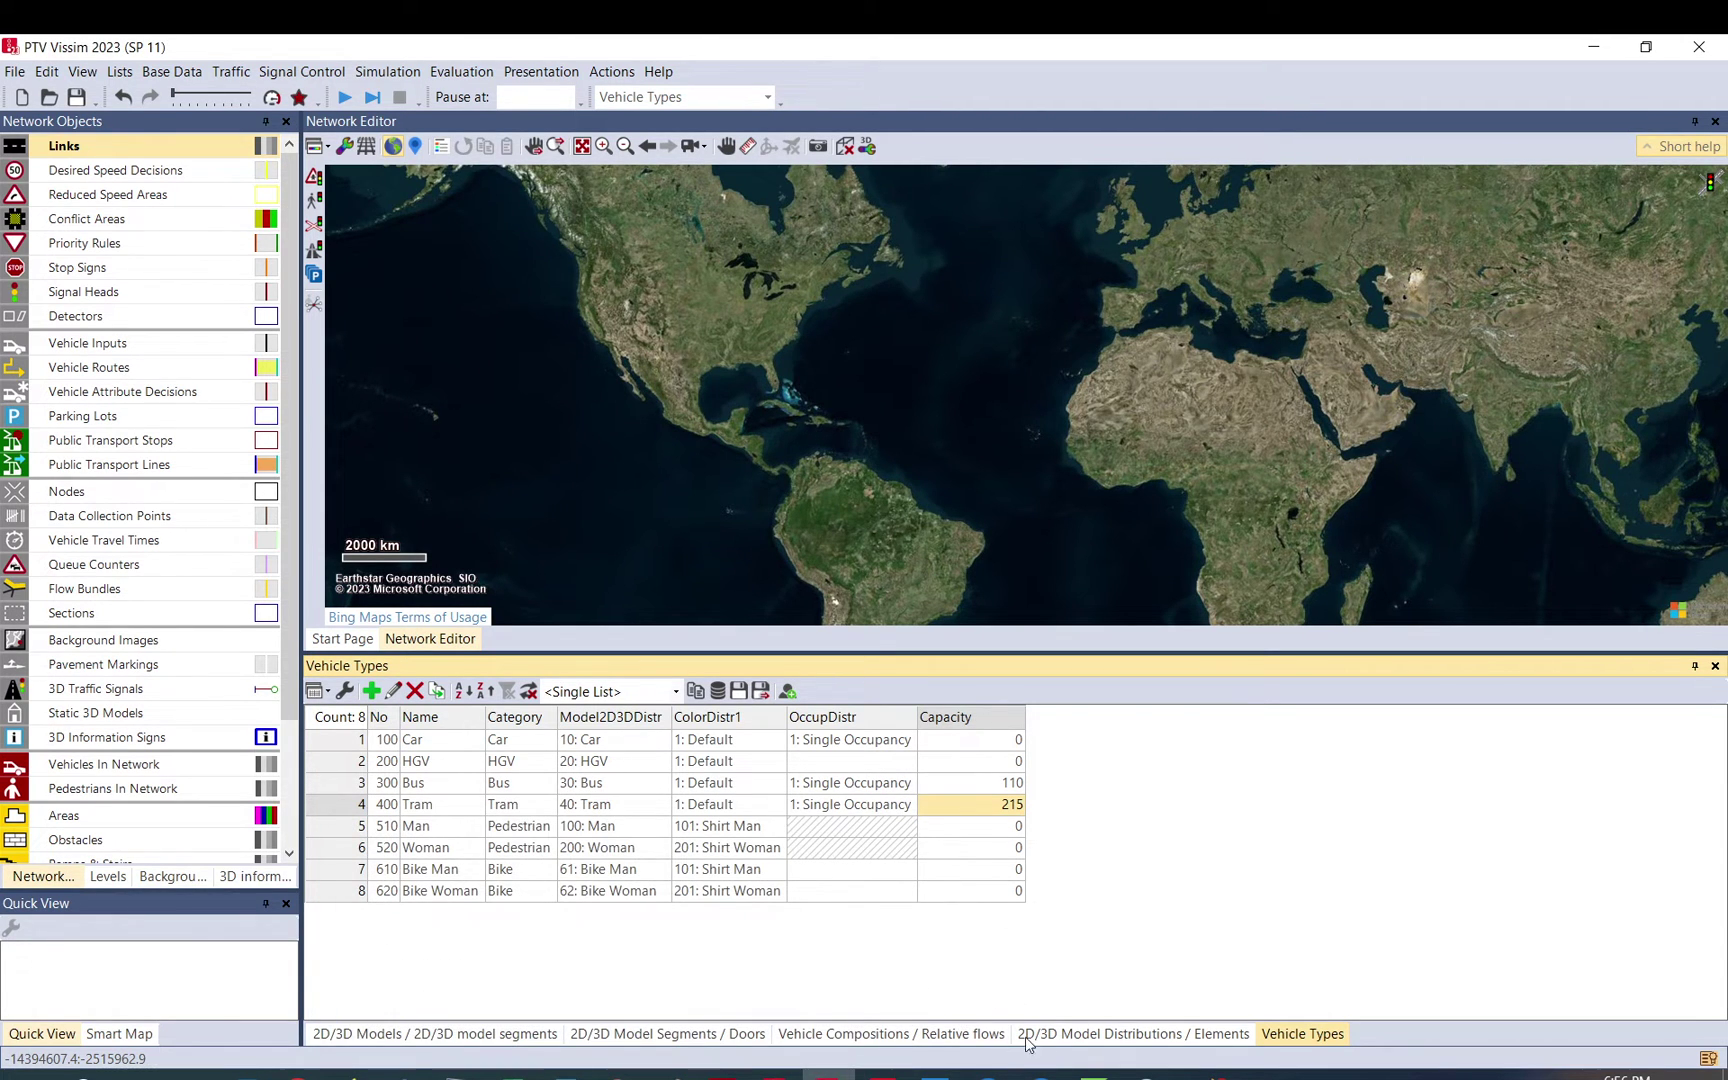
Add a 999: tuktuk element at 0.100 share to the Car model distribution
{"action": "left_click", "coordinate": [1066, 1036]}
{"action": "left_click", "coordinate": [345, 740]}
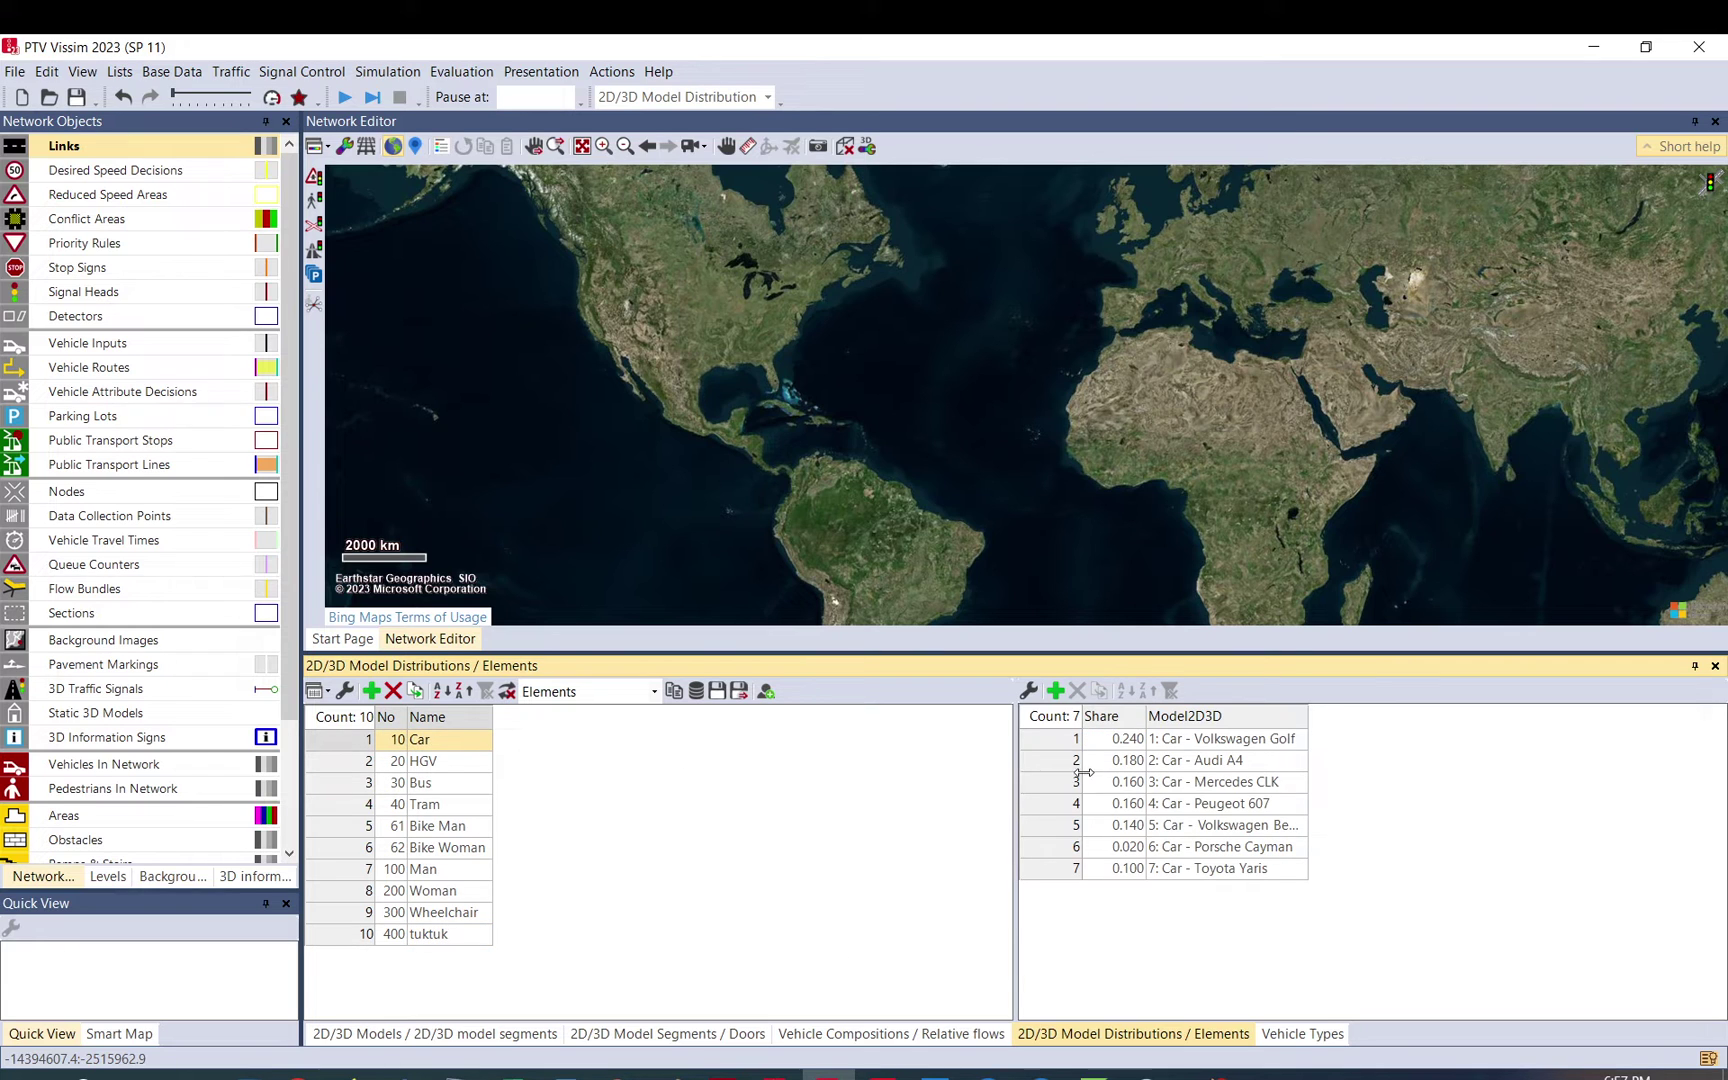
{"action": "left_click", "coordinate": [1056, 691]}
{"action": "left_click", "coordinate": [1214, 893]}
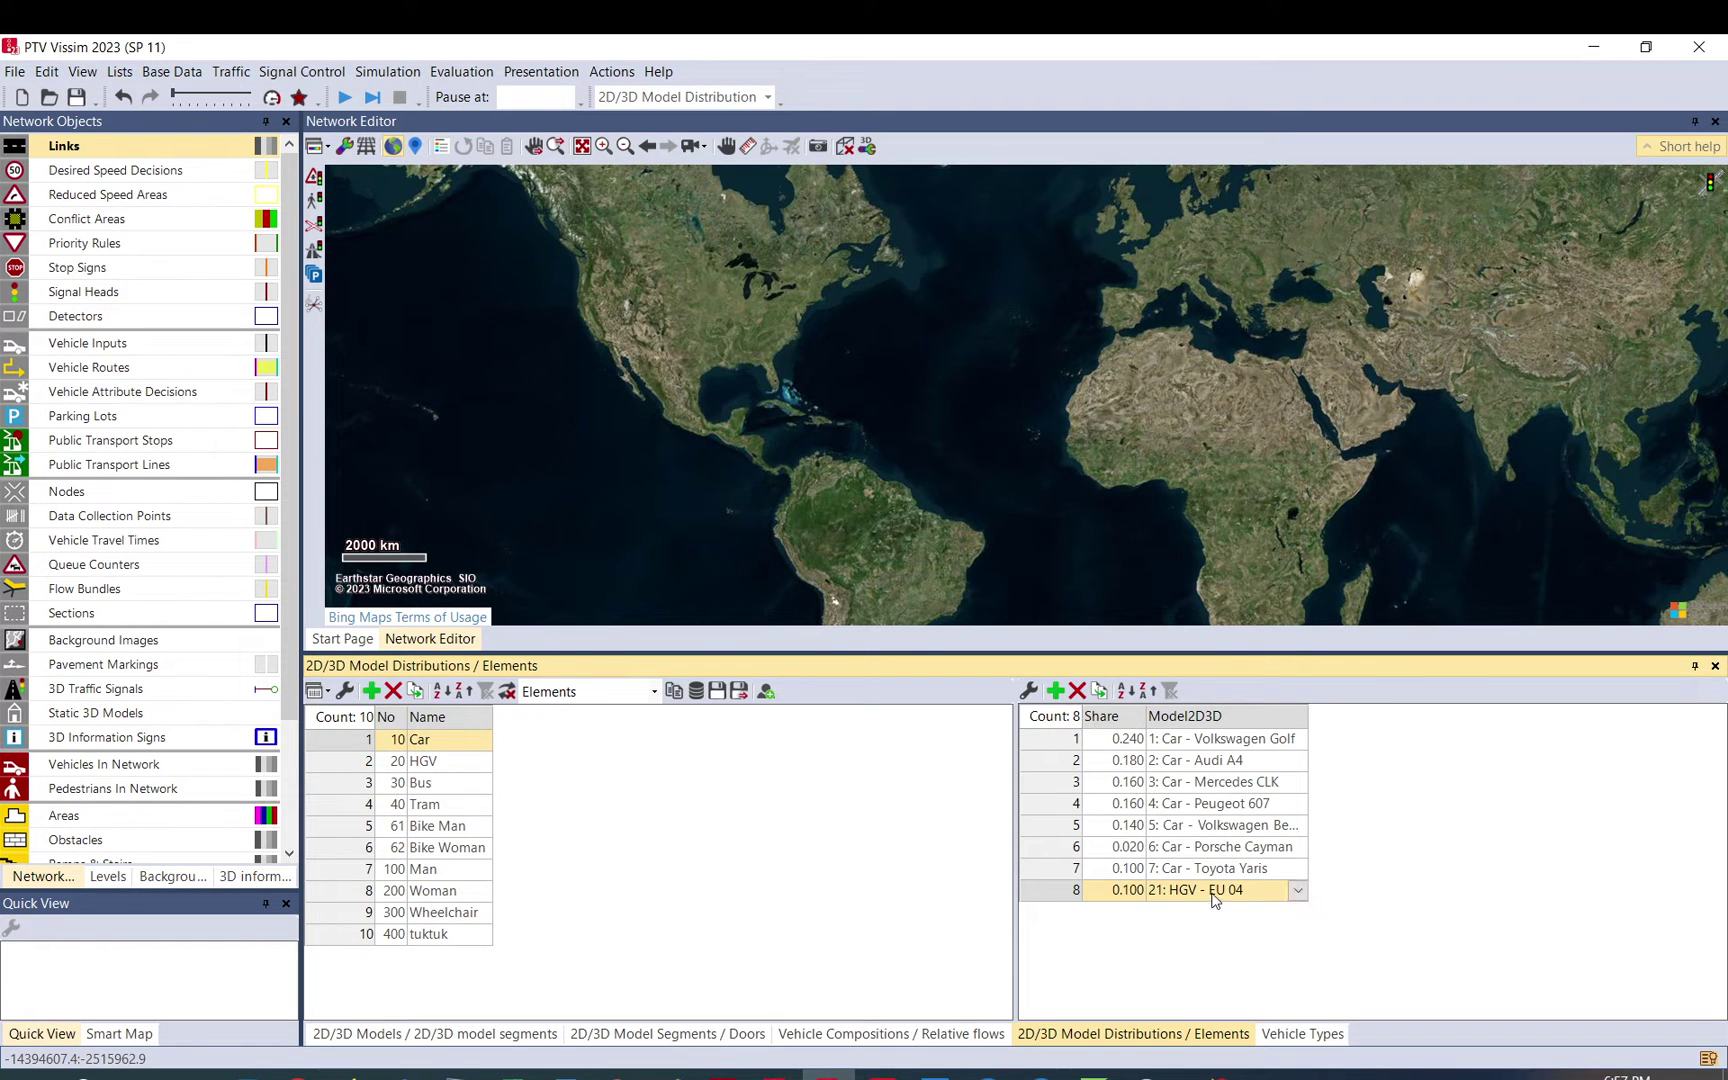
{"action": "left_click", "coordinate": [1214, 893]}
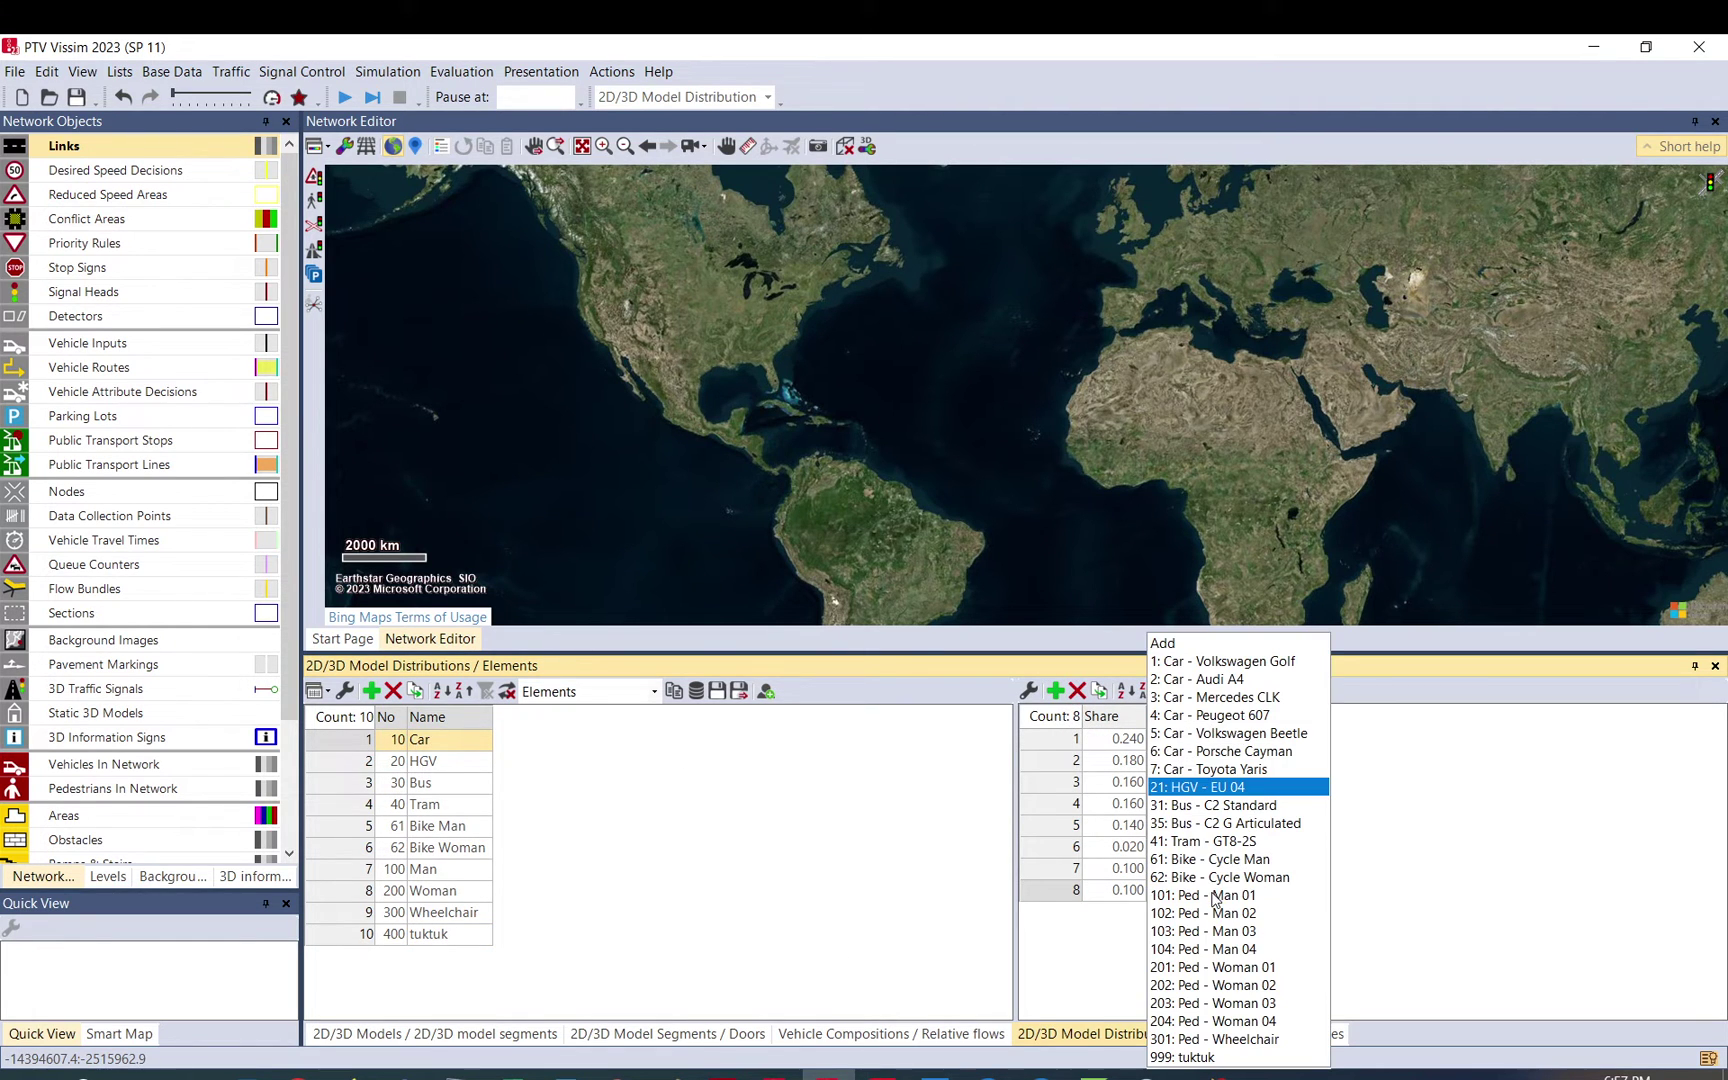
{"action": "left_click", "coordinate": [1194, 1057]}
{"action": "left_click", "coordinate": [1121, 897]}
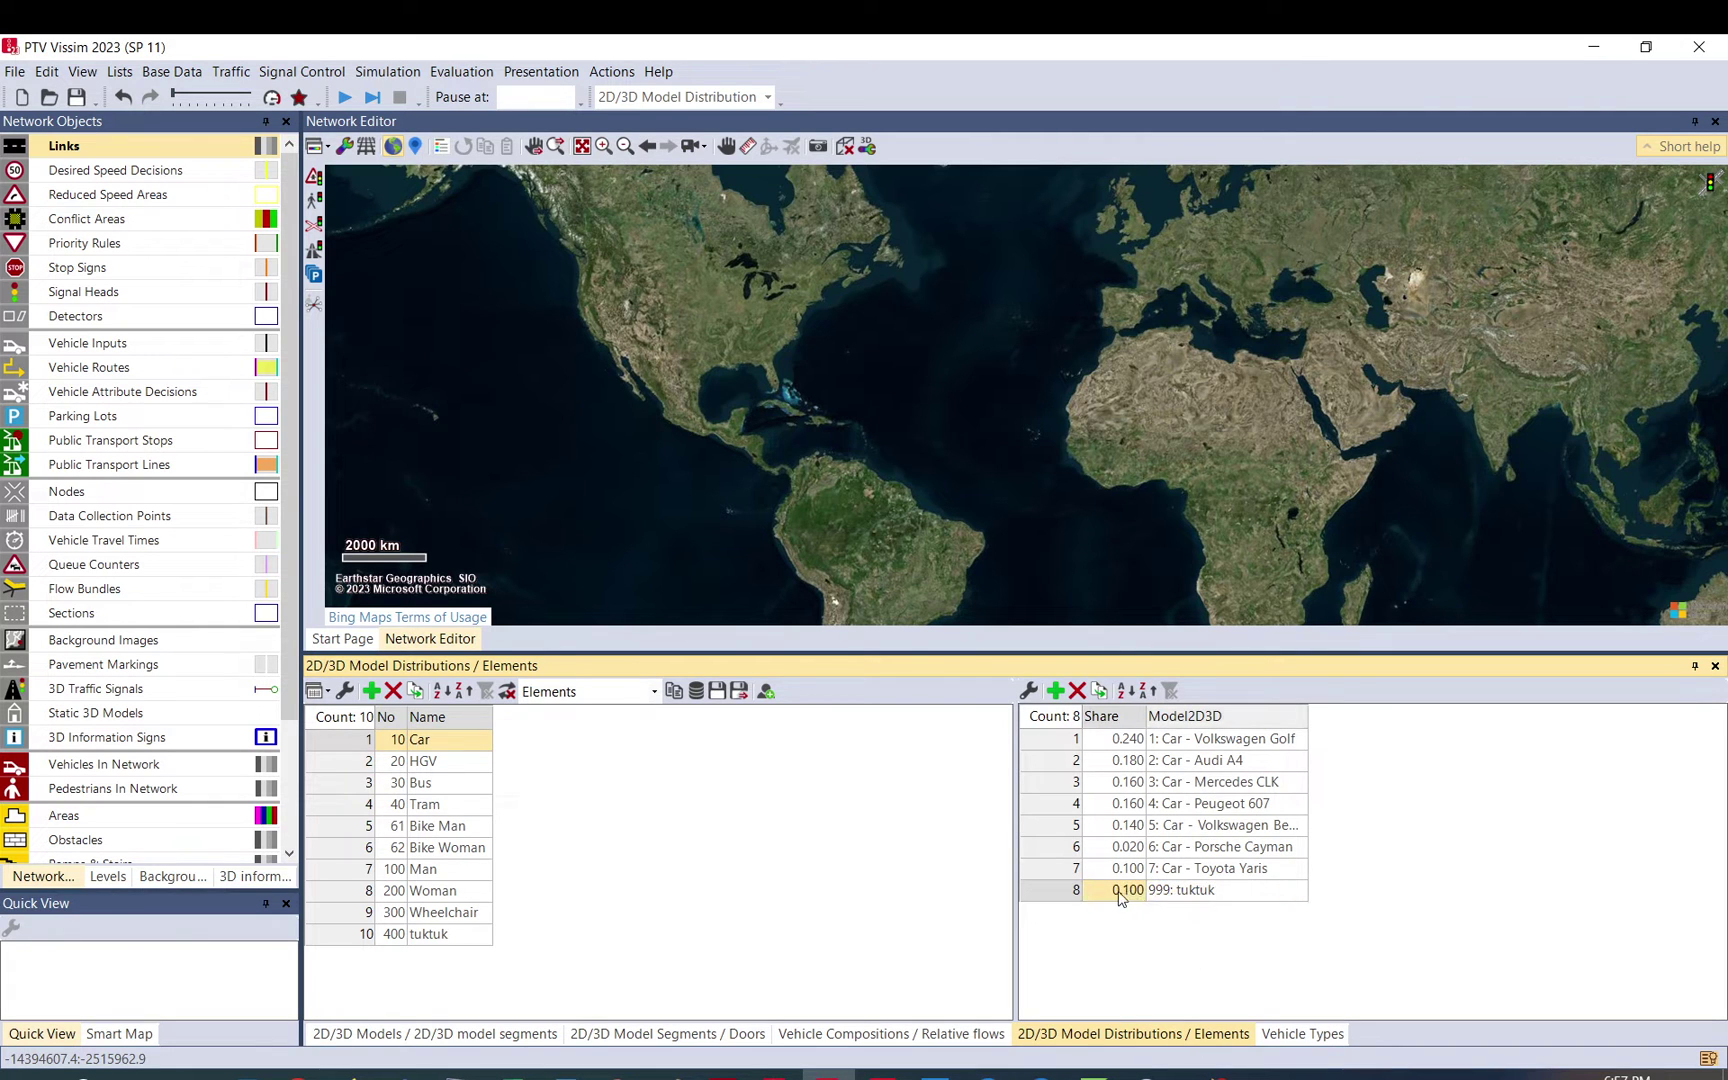
{"action": "left_click", "coordinate": [1300, 1034]}
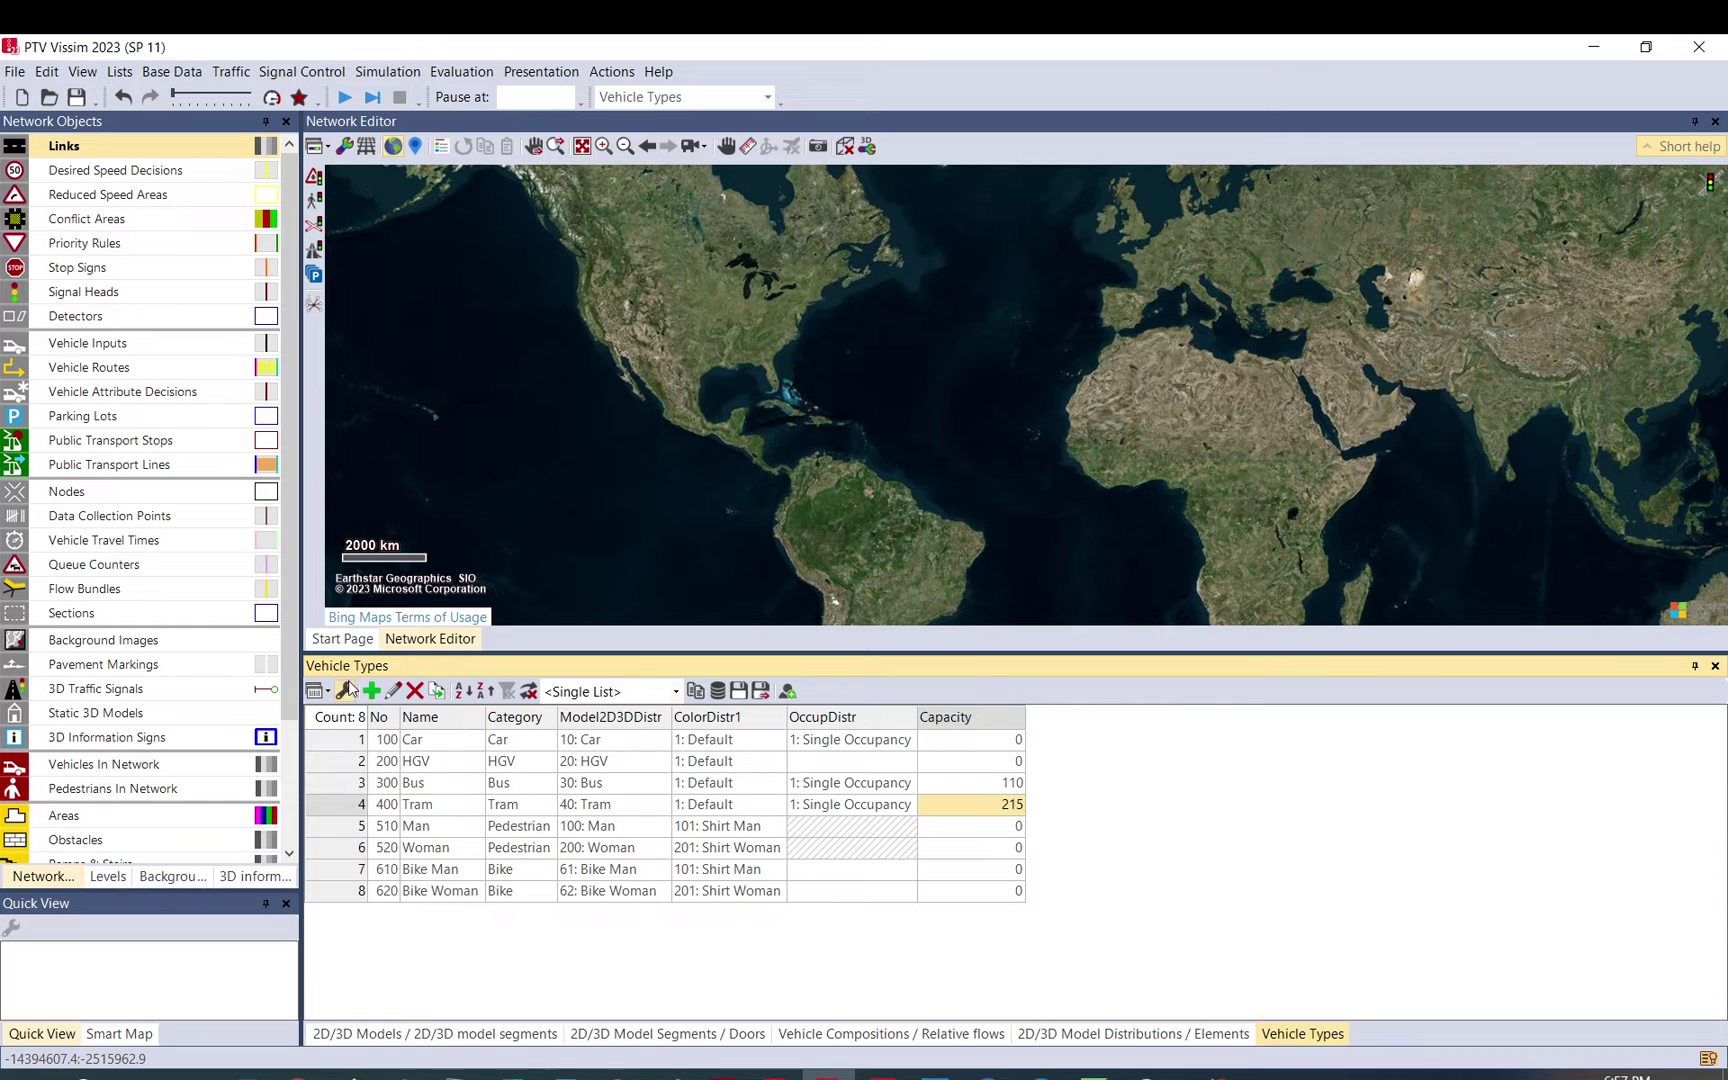
Add a new vehicle type, replacing the suggested number 630 with 777
{"action": "left_click", "coordinate": [371, 691]}
{"action": "double_click", "coordinate": [298, 300]}
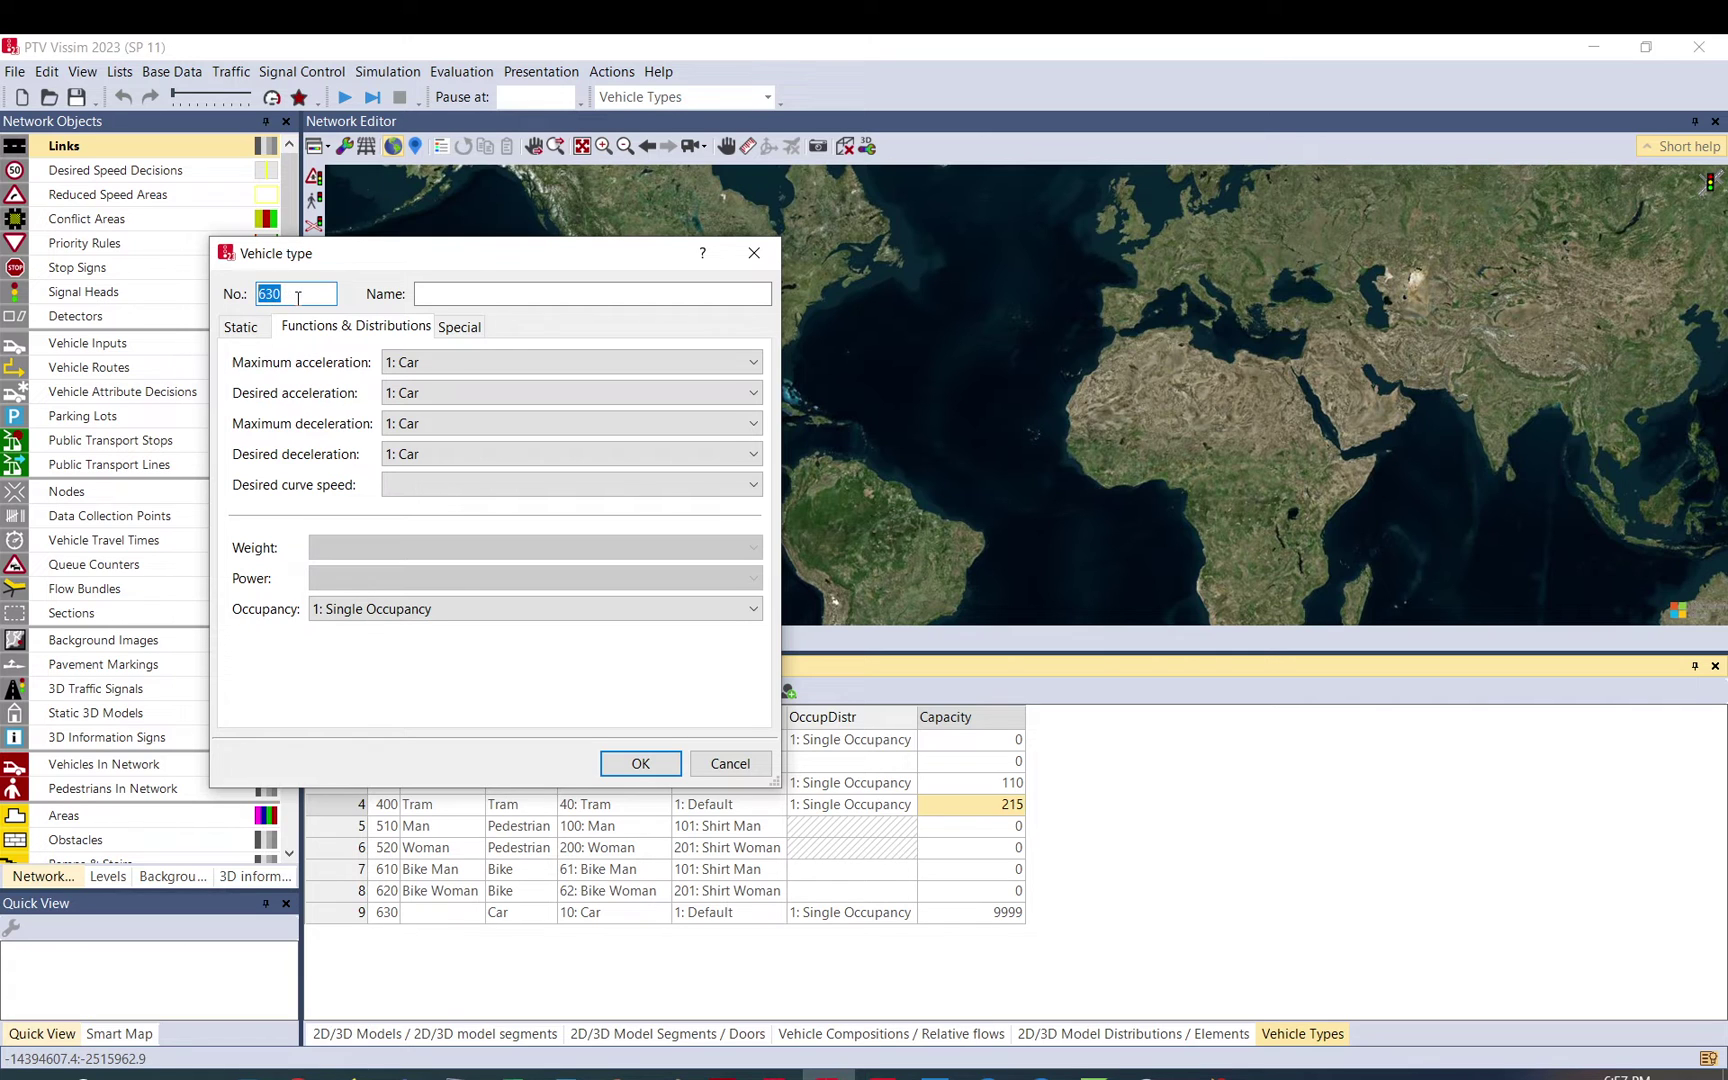
{"action": "type", "text": "777"}
{"action": "left_click", "coordinate": [443, 296]}
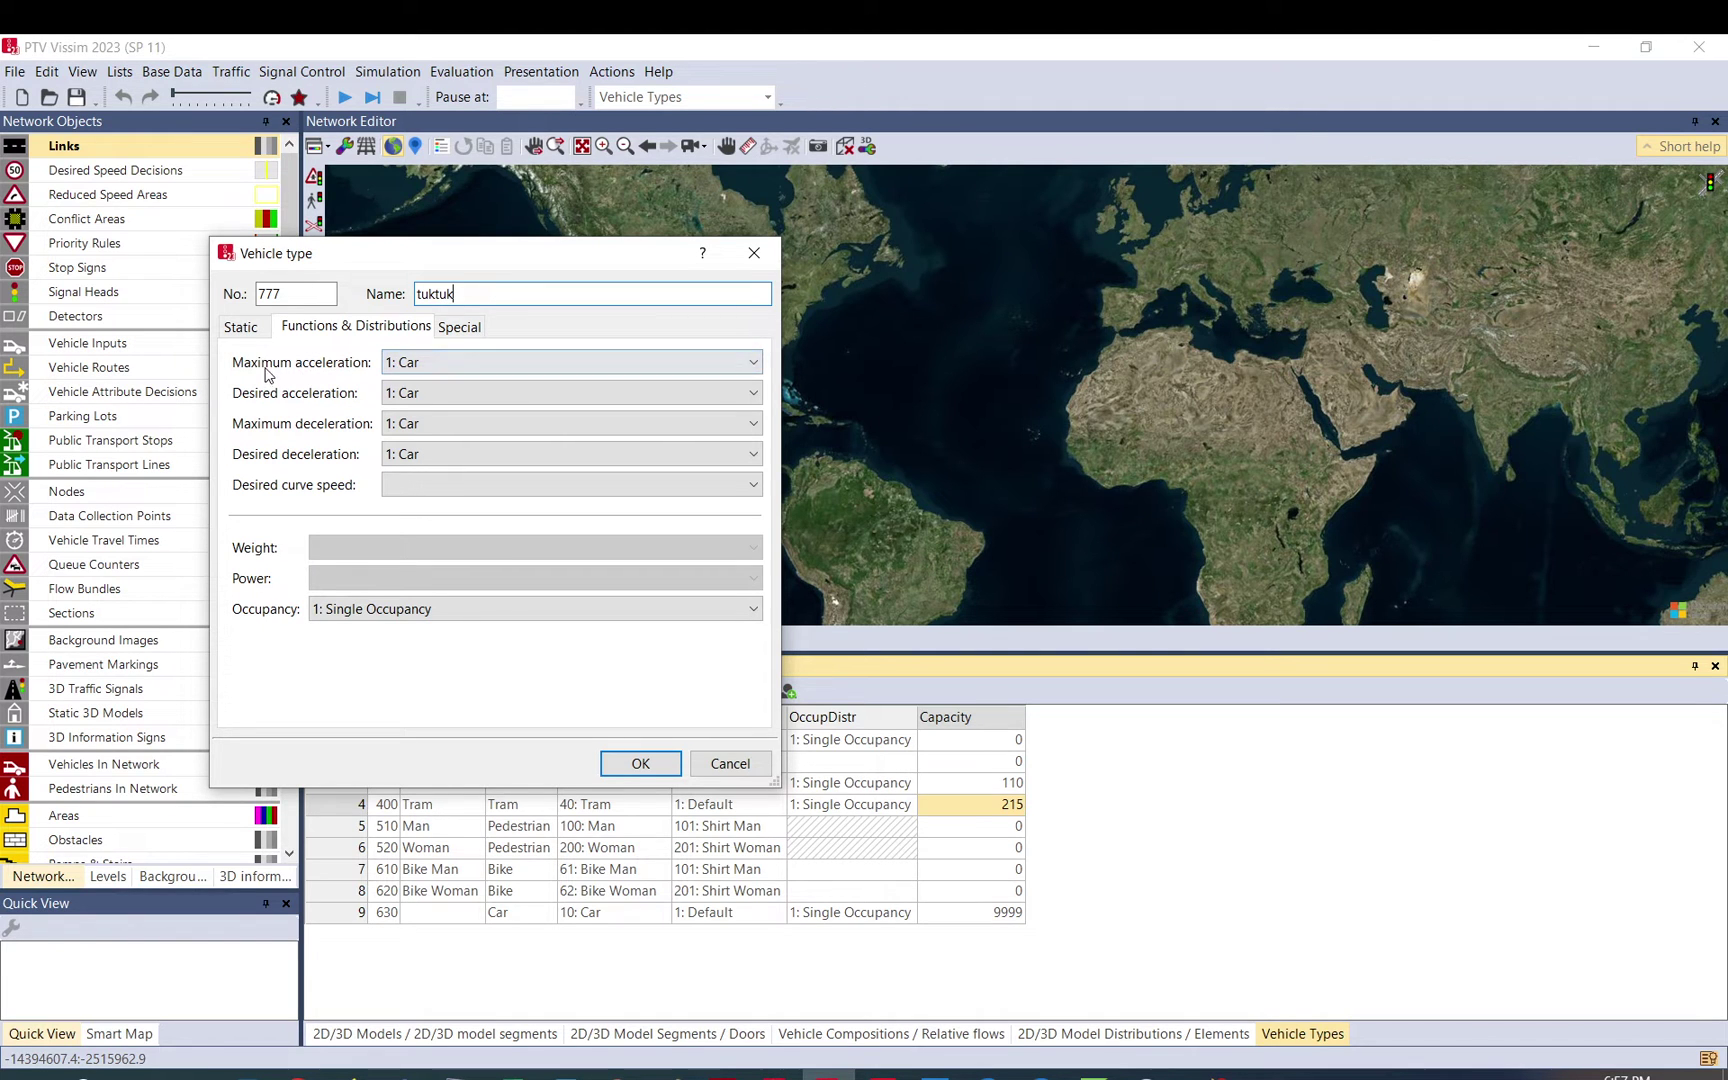
On the Static tab, keep category Car, choose vehicle model 400: tuktuk and default colour
{"action": "left_click", "coordinate": [252, 332]}
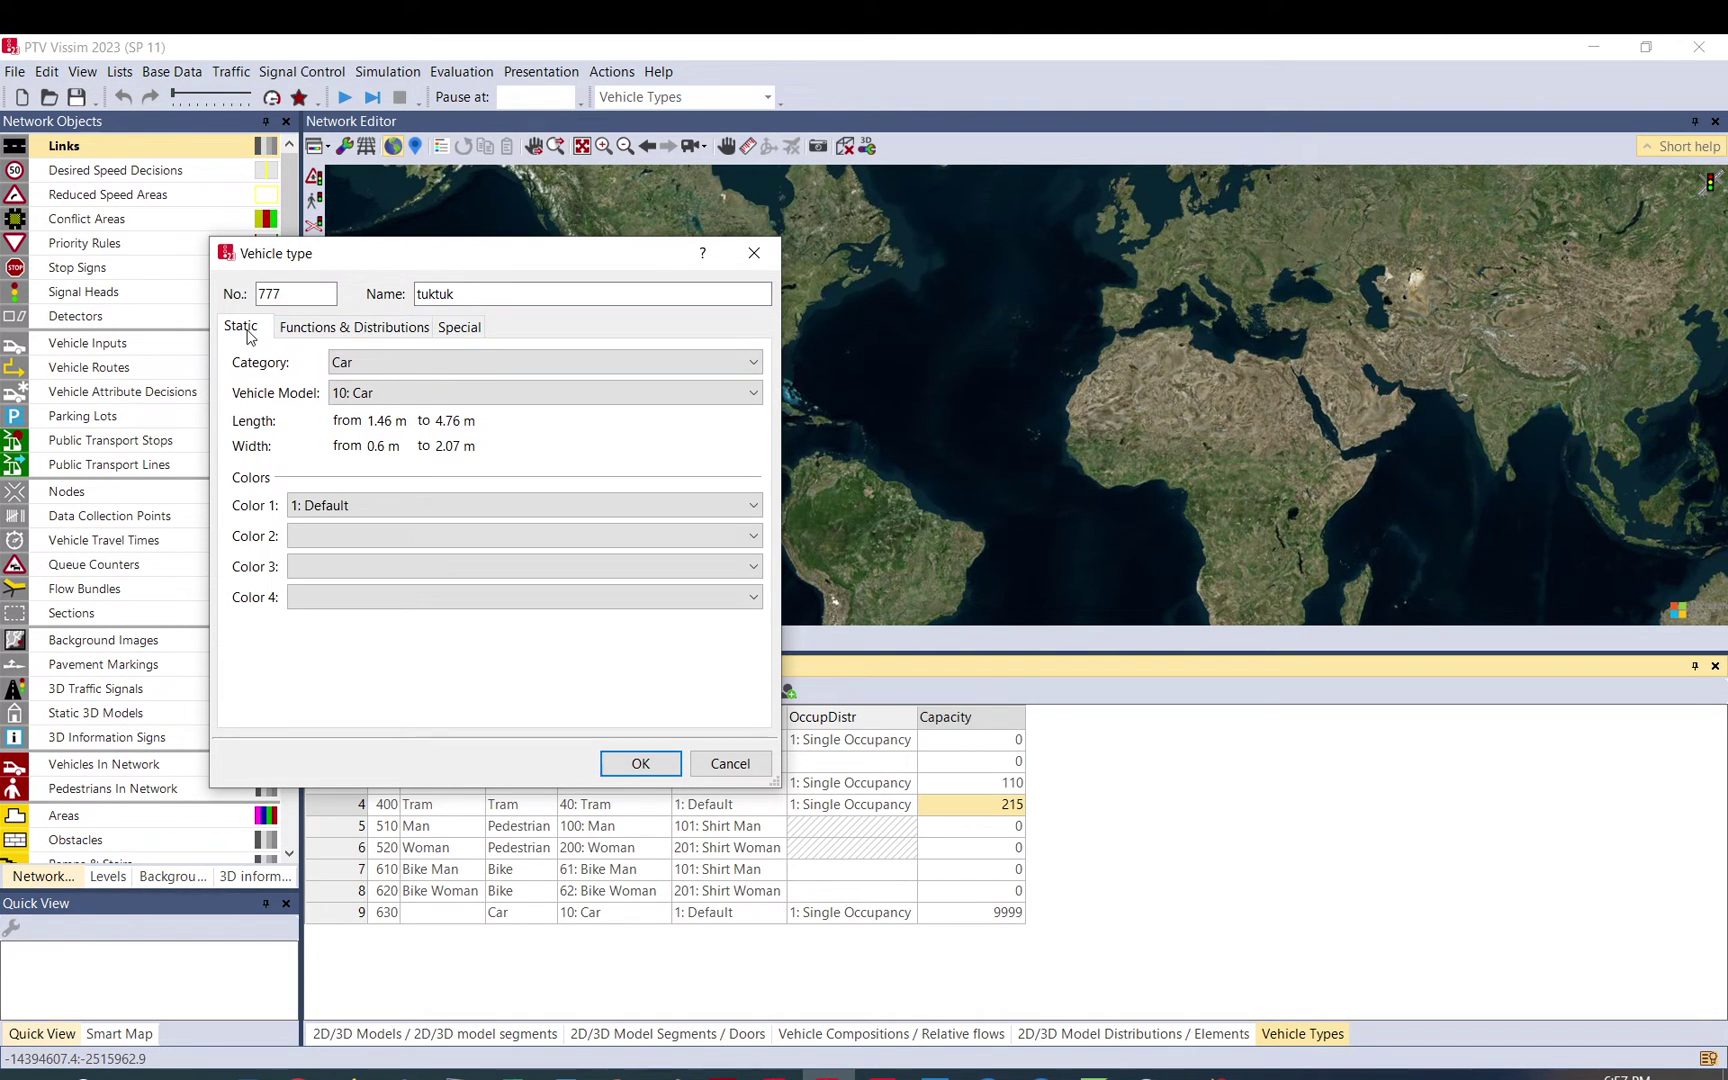
{"action": "left_click", "coordinate": [364, 362]}
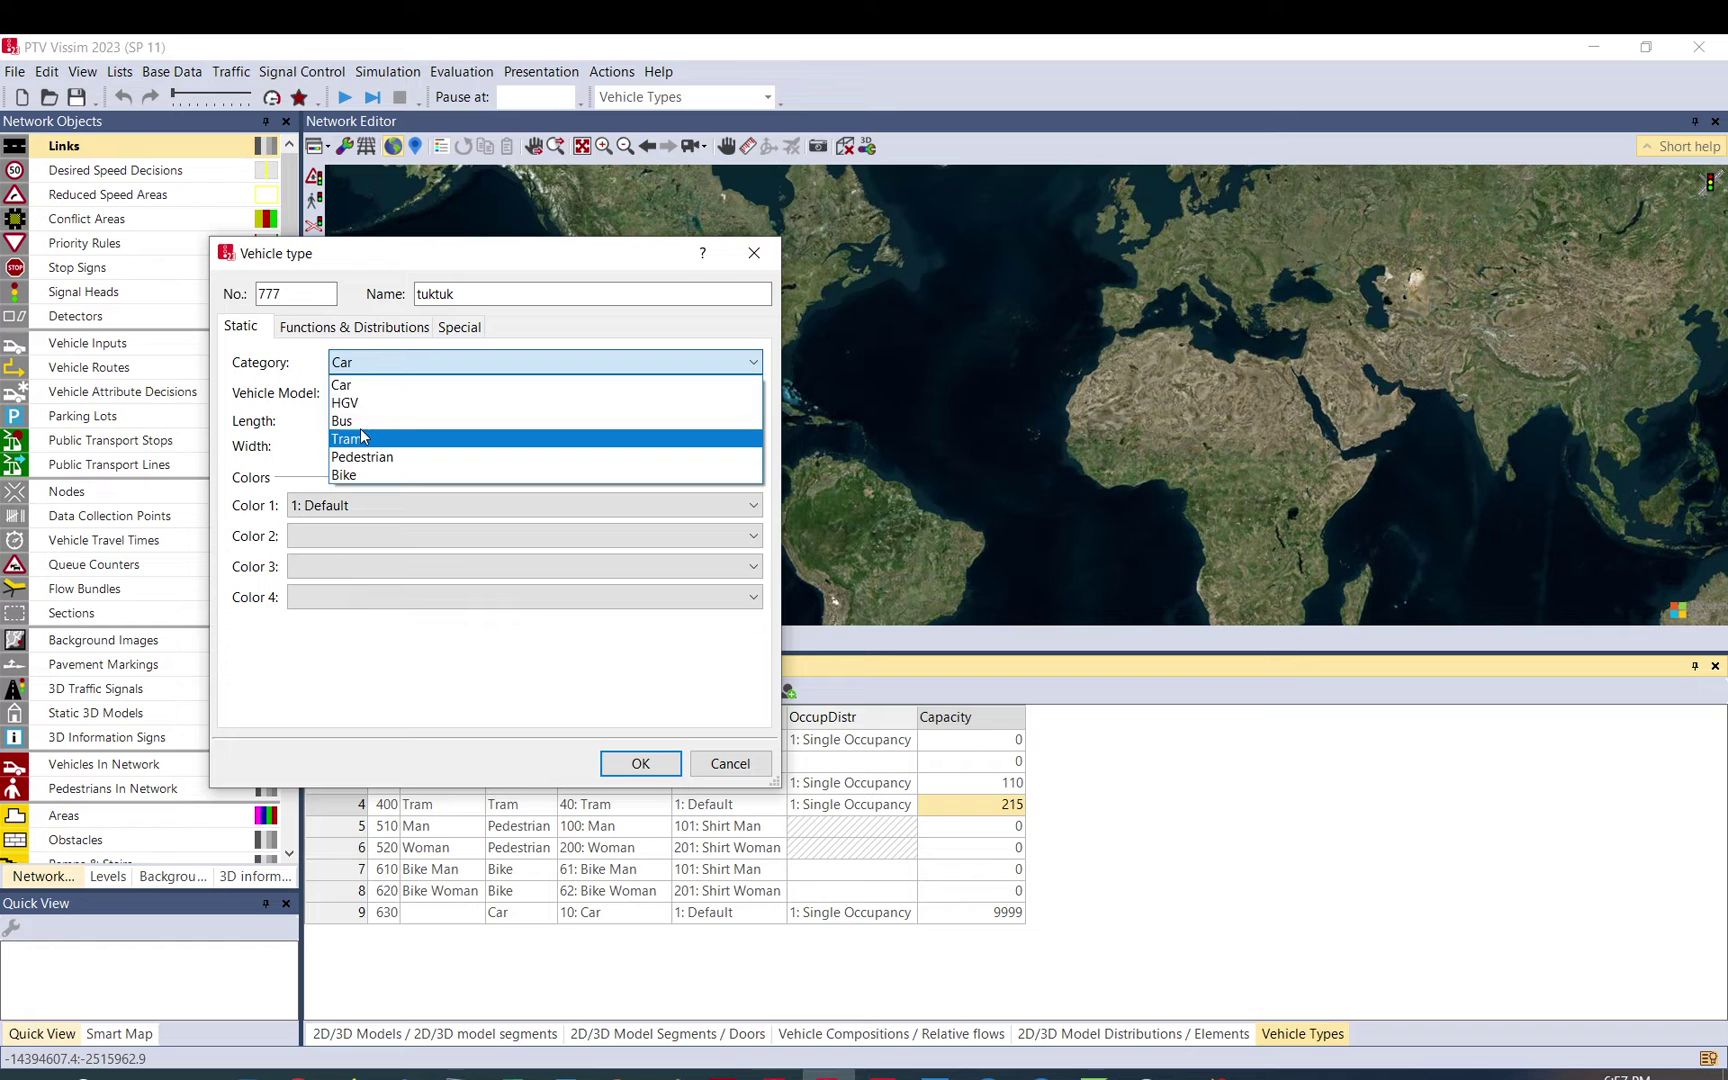
{"action": "left_click", "coordinate": [362, 385]}
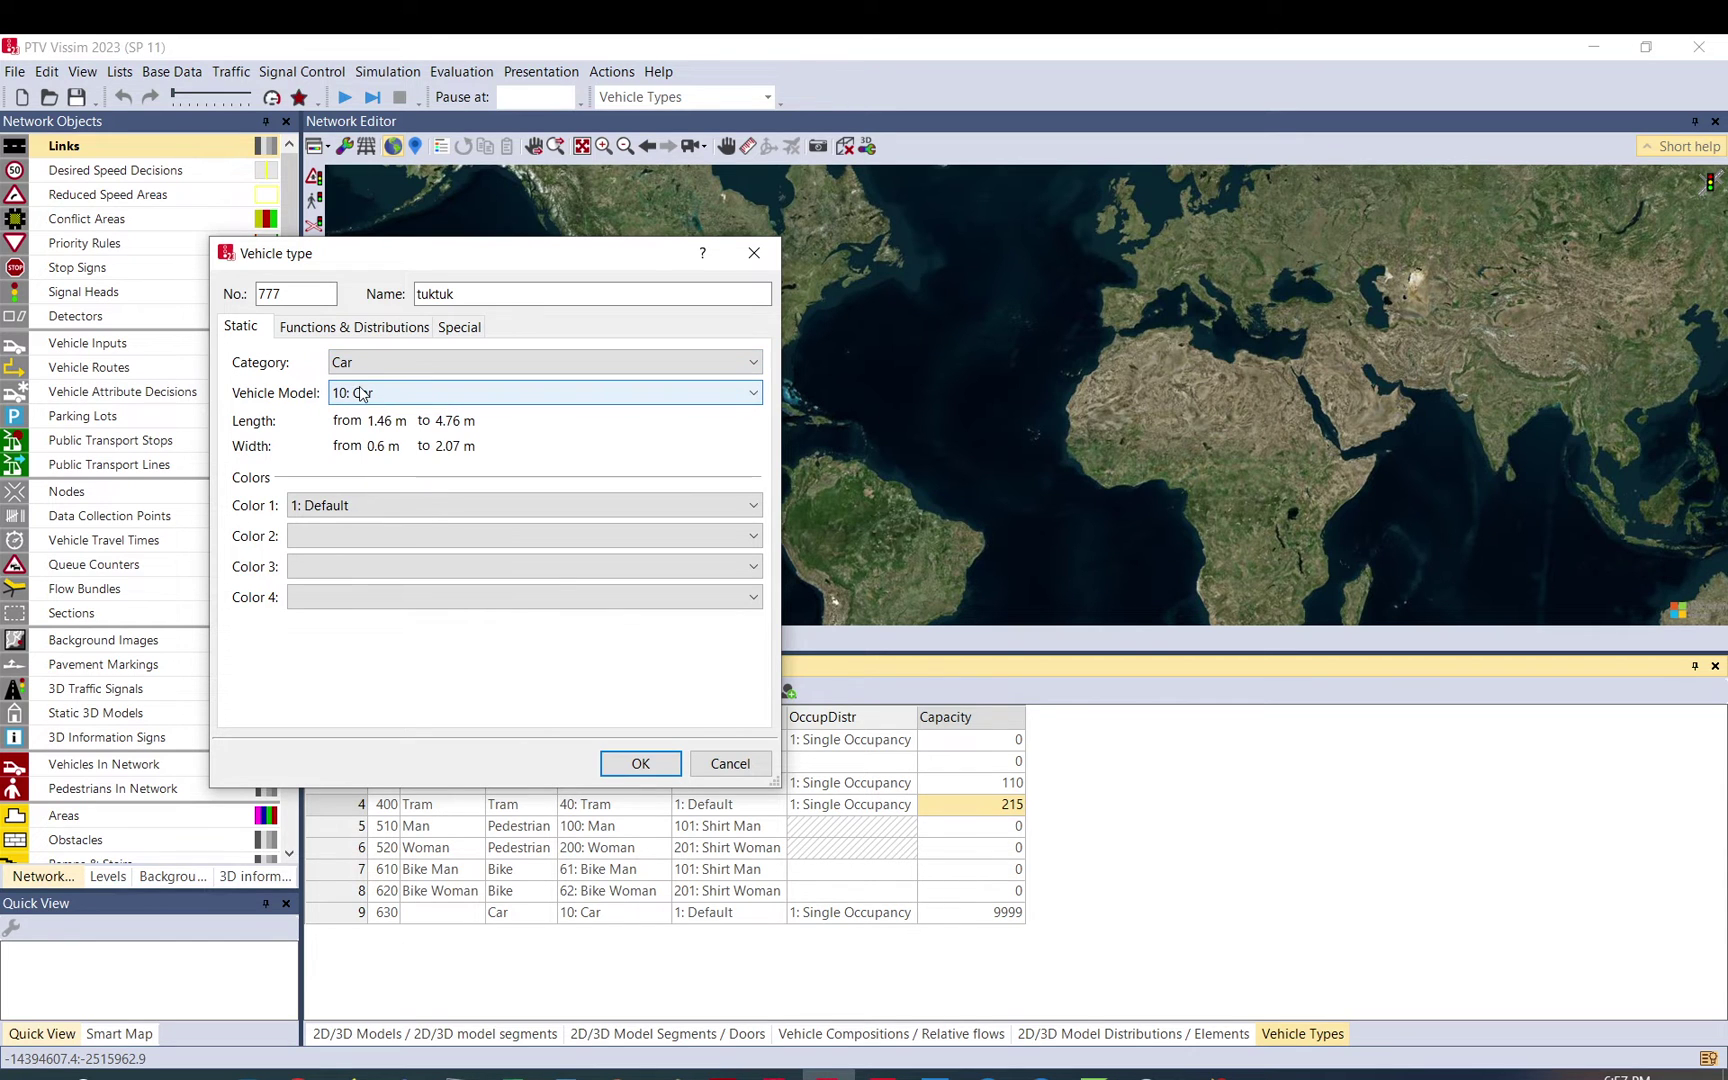
{"action": "left_click", "coordinate": [371, 398]}
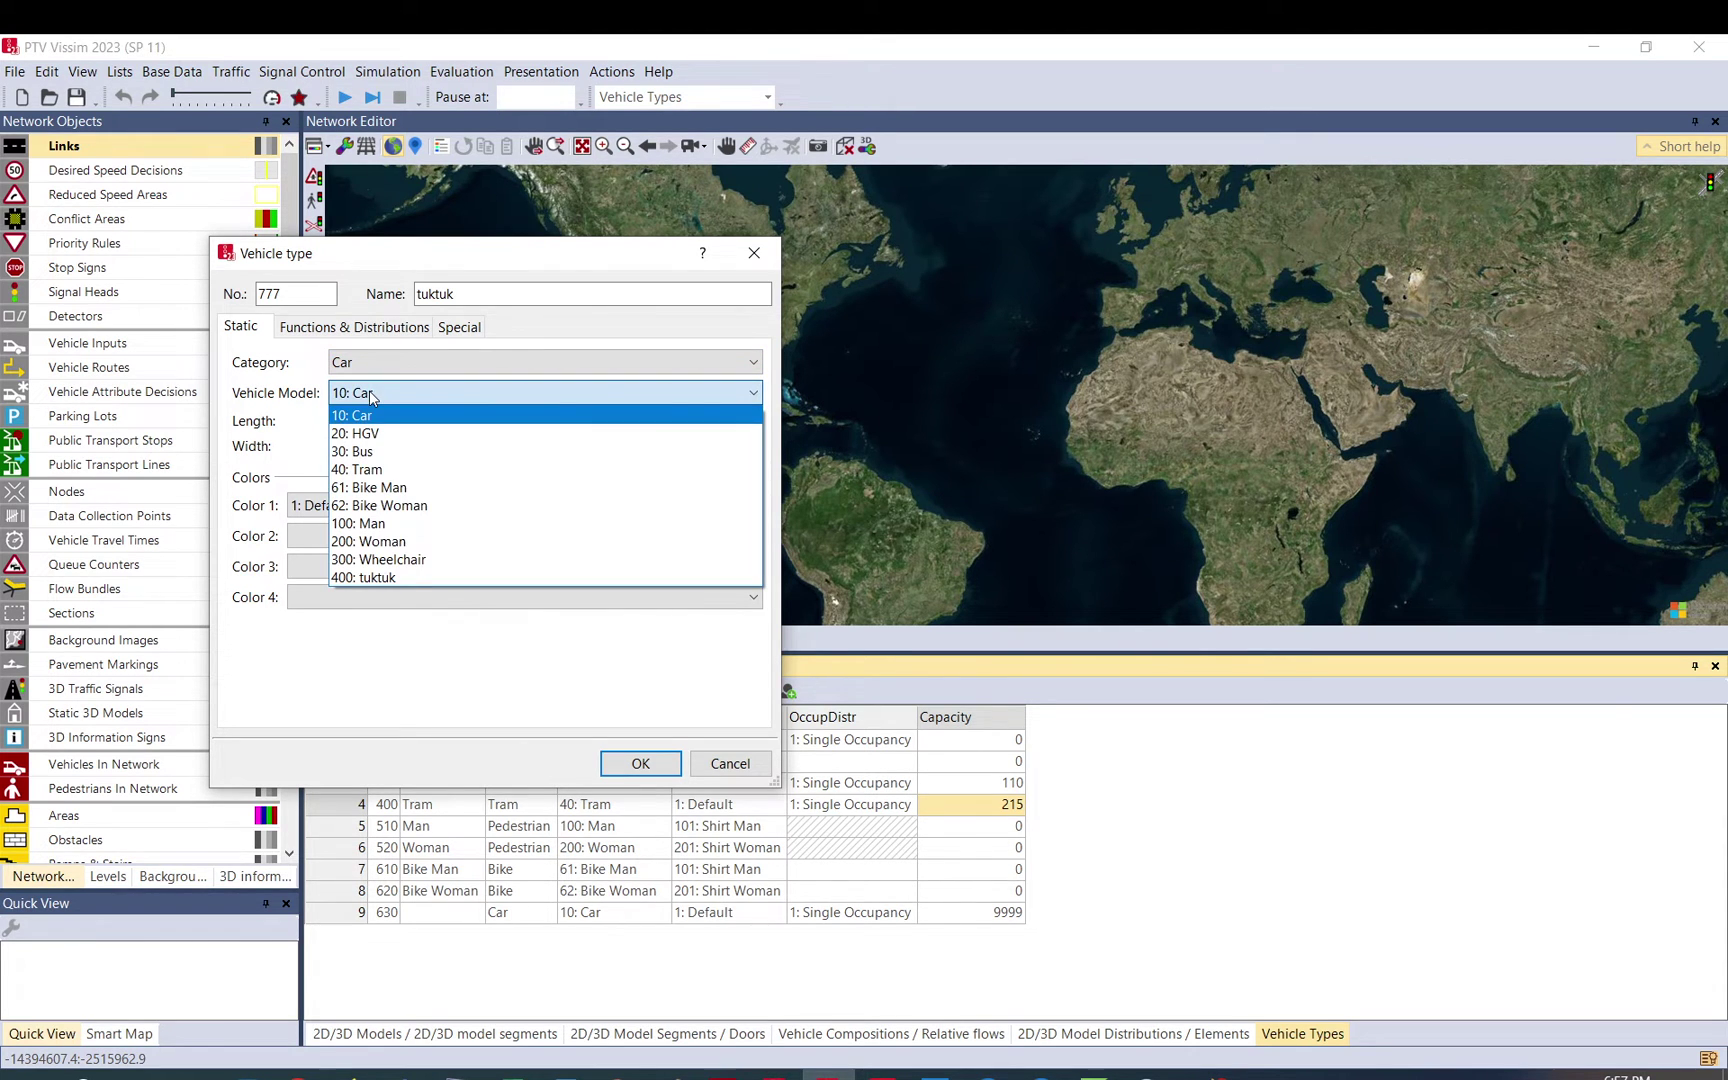
{"action": "left_click", "coordinate": [369, 577]}
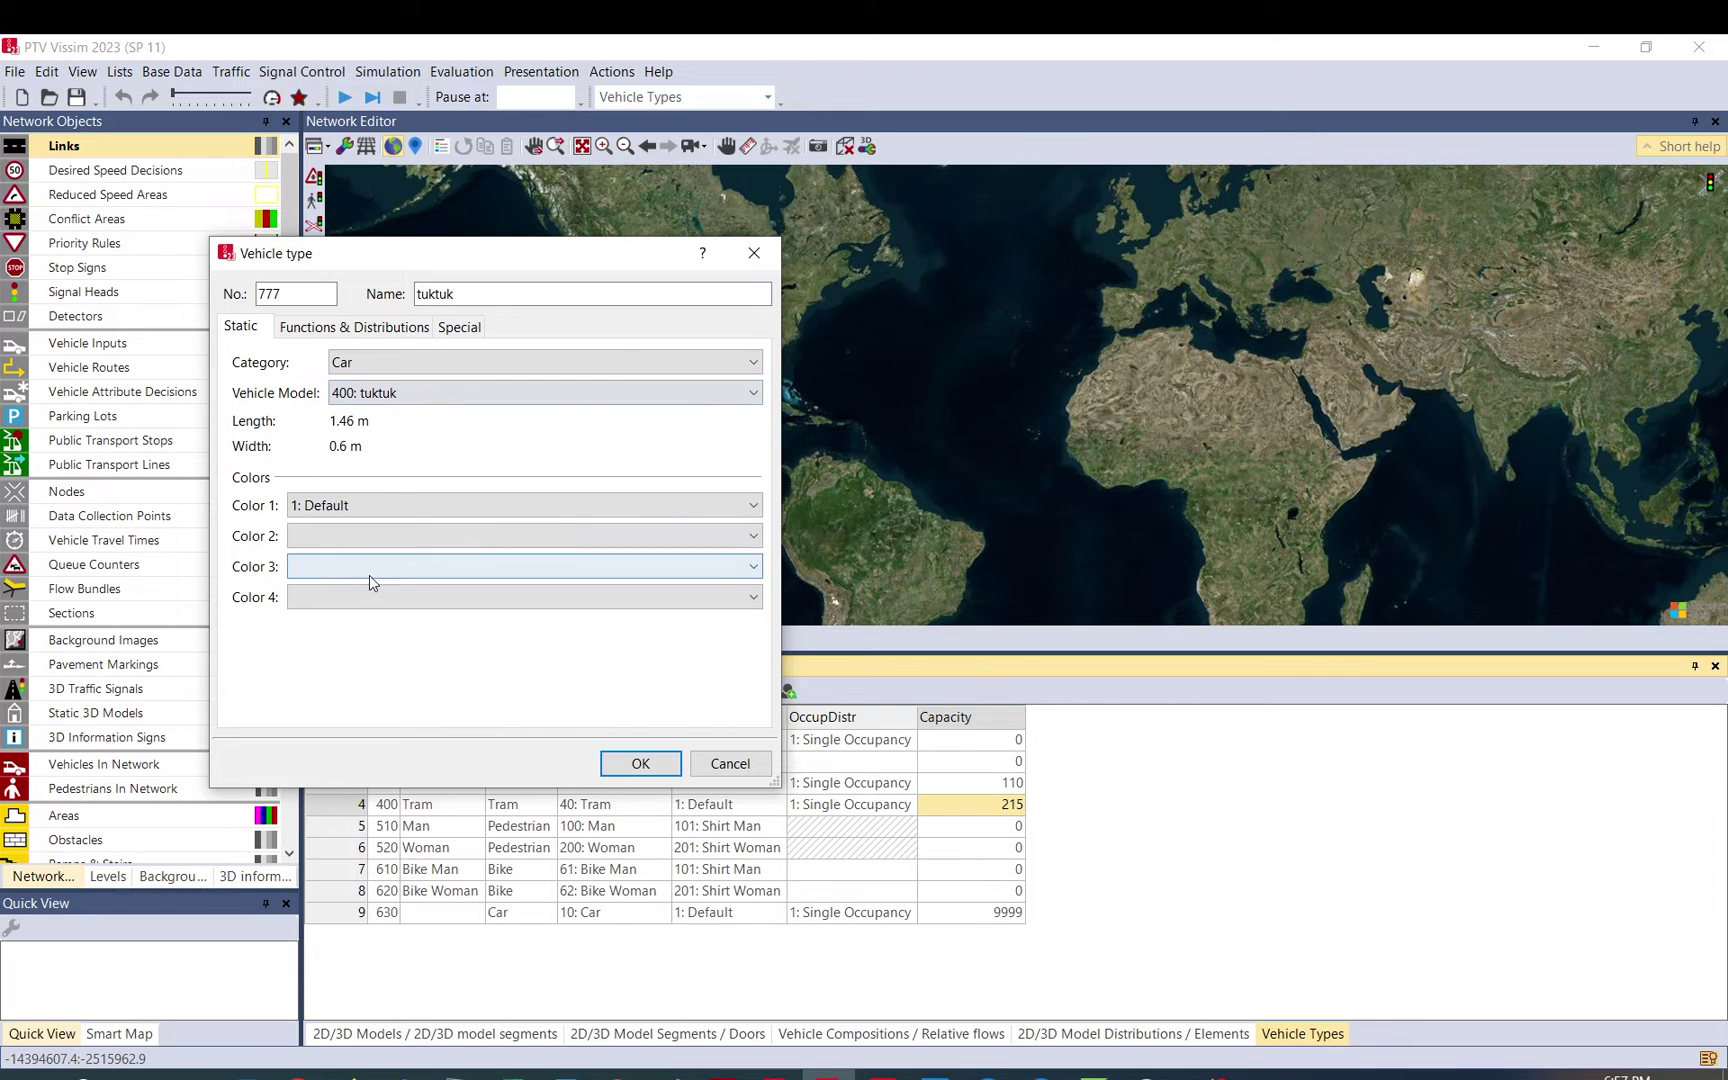
{"action": "left_click", "coordinate": [343, 505]}
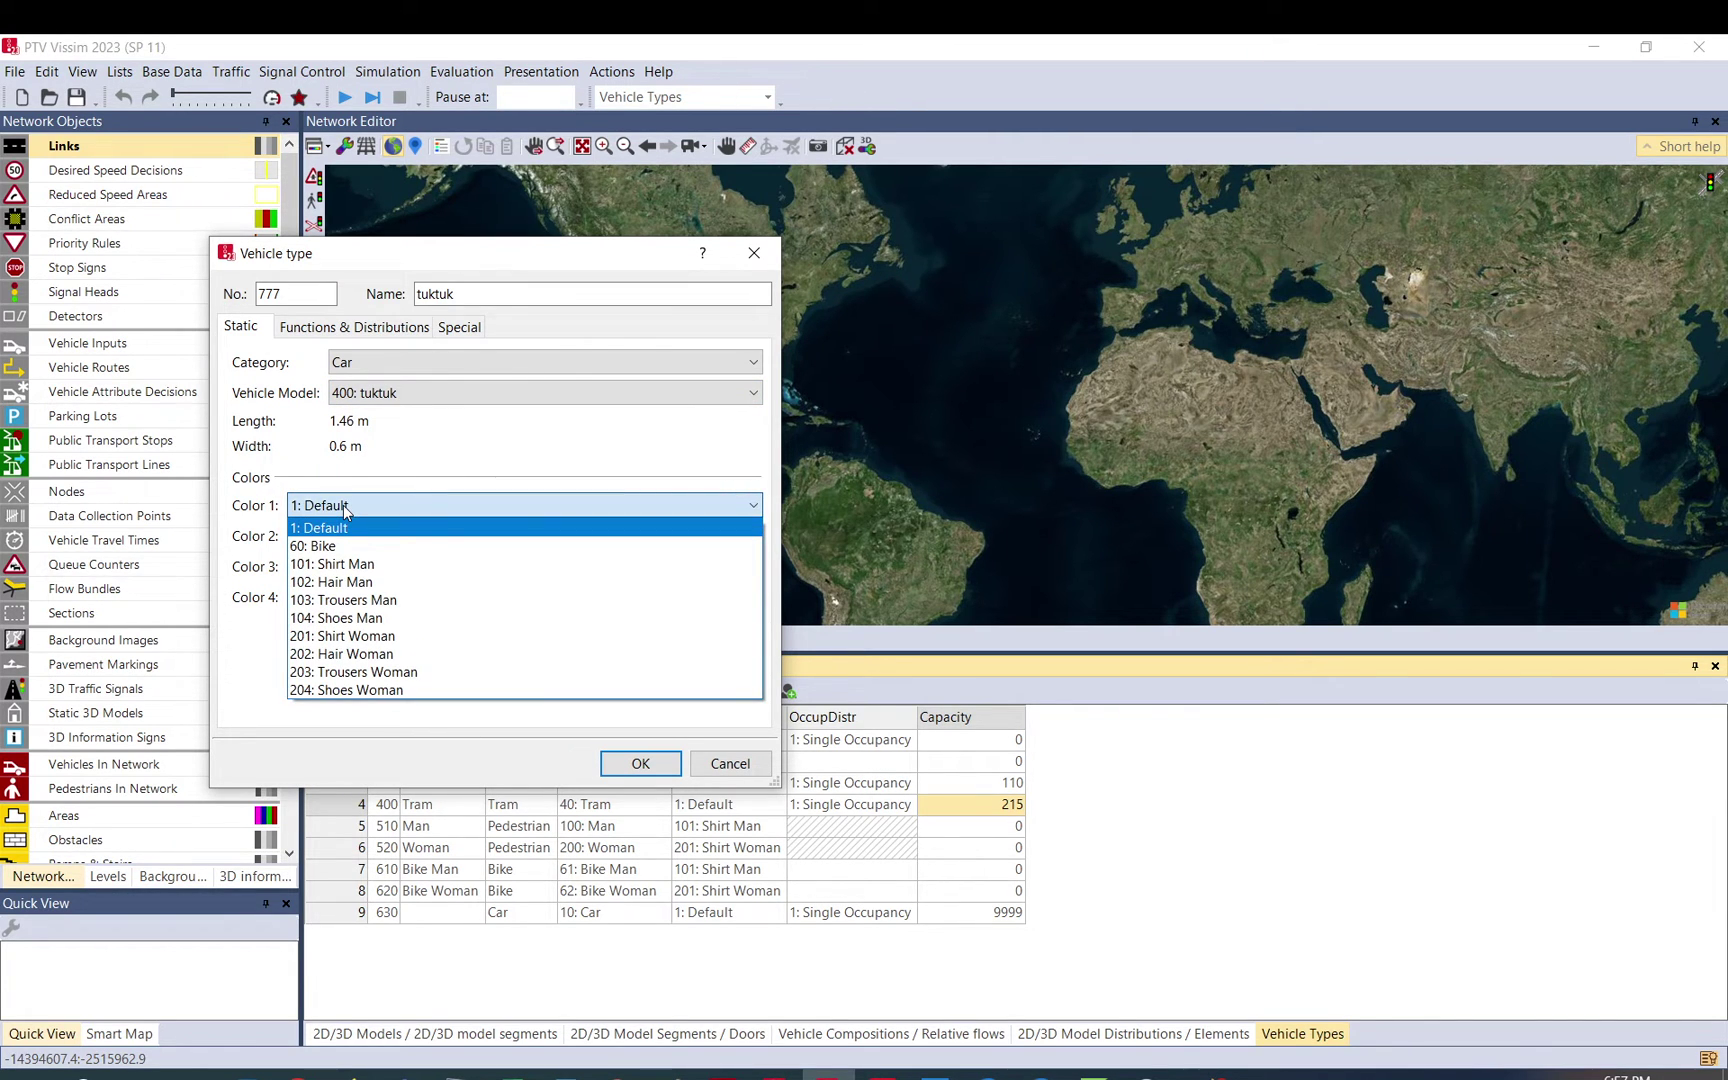
{"action": "left_click", "coordinate": [343, 505]}
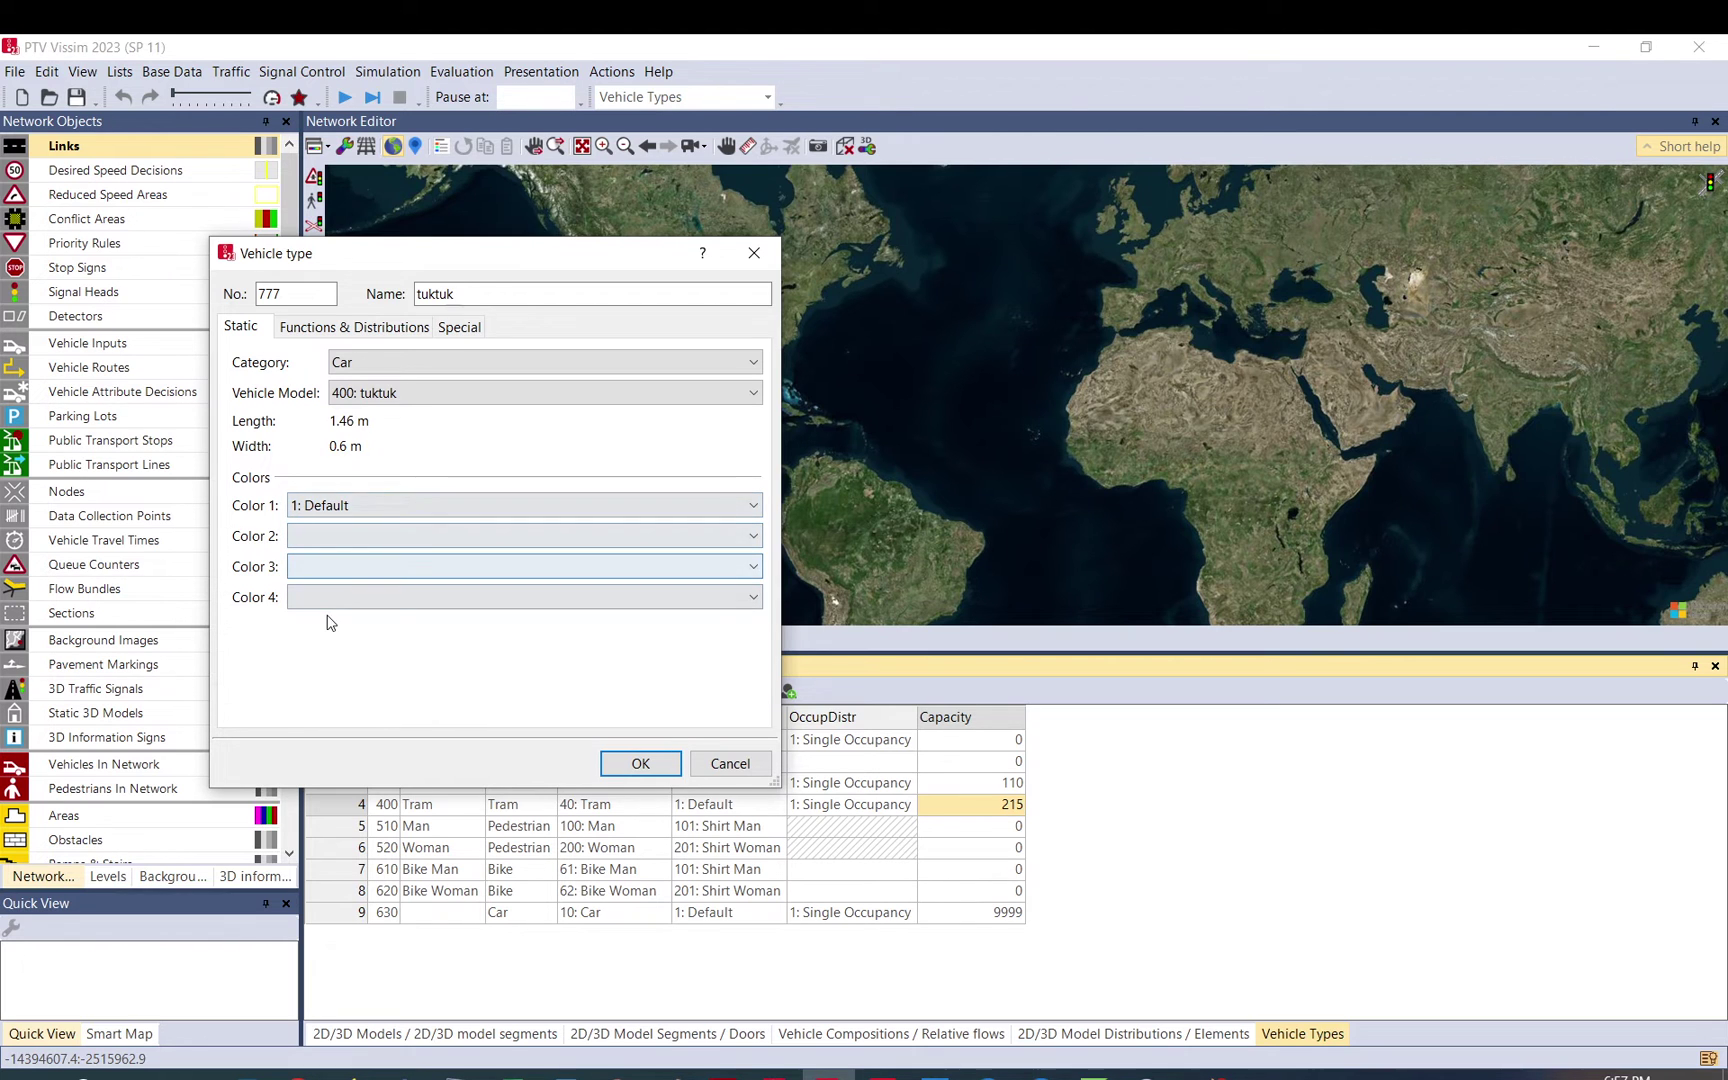
{"action": "left_click", "coordinate": [348, 330]}
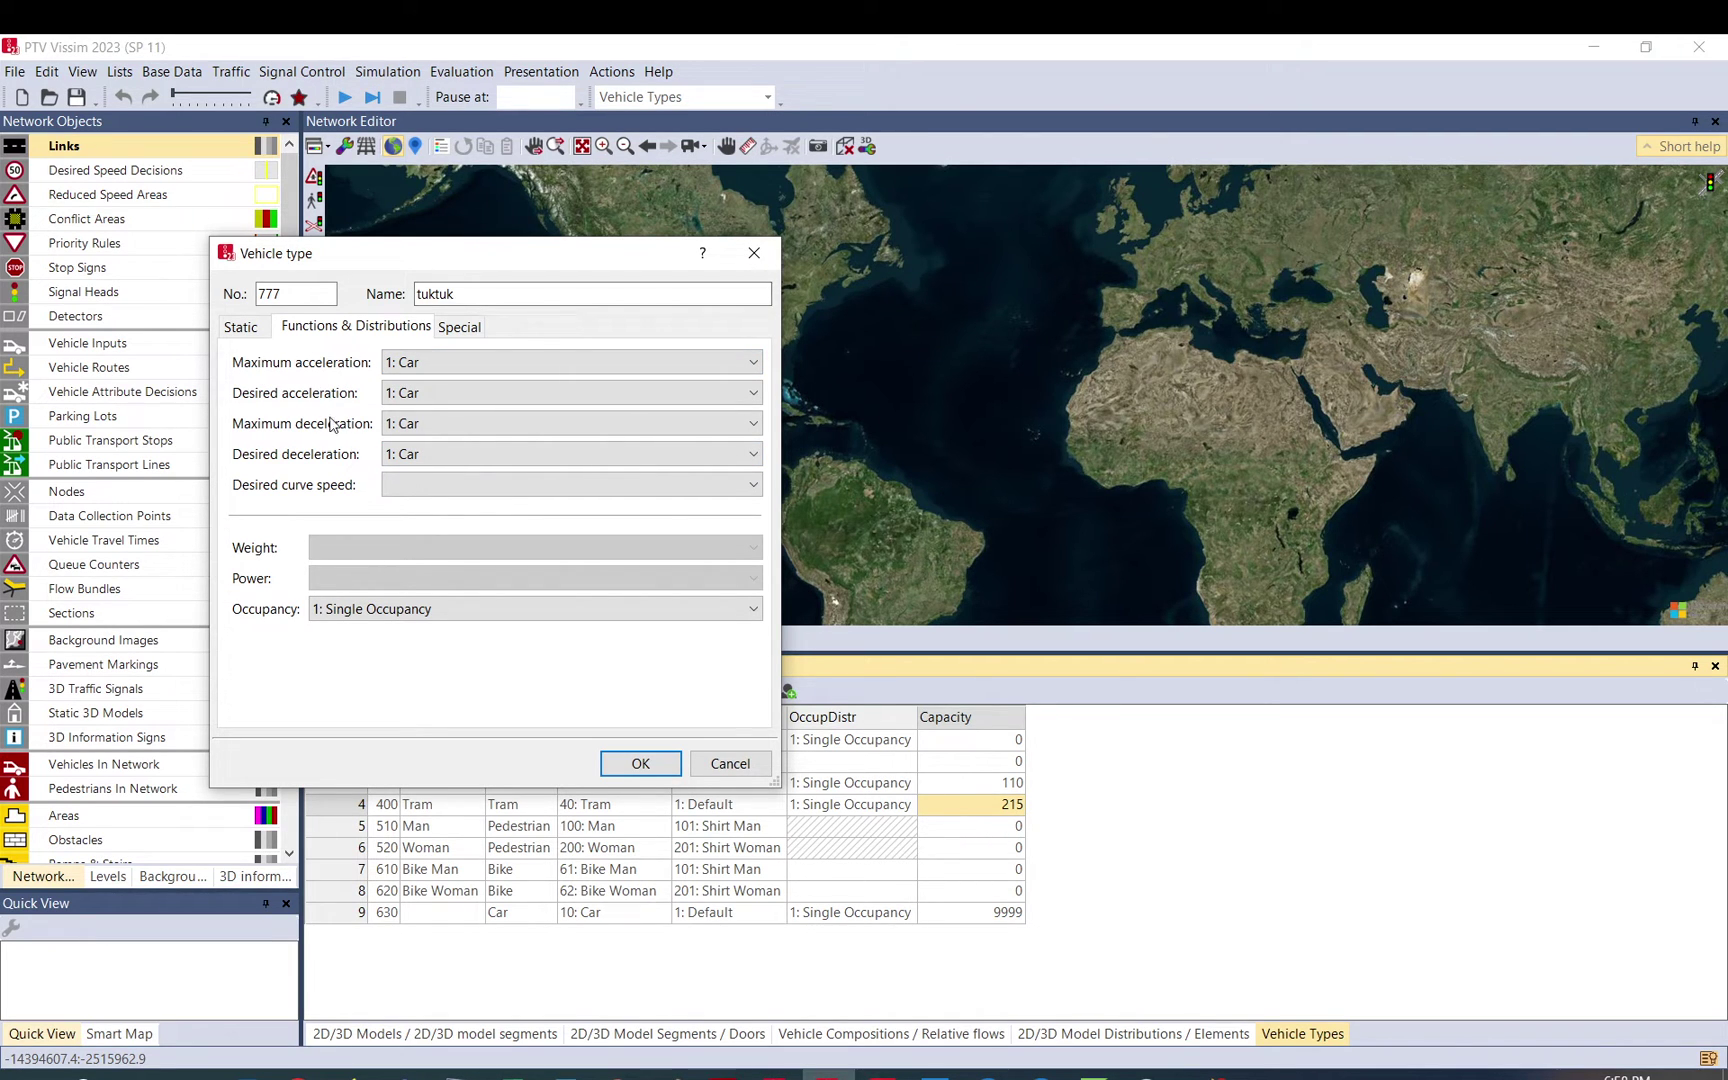
Discard the unsaved tuktuk vehicle type and go to Base Data > Distributions
{"action": "left_click", "coordinate": [754, 253]}
{"action": "left_click", "coordinate": [187, 67]}
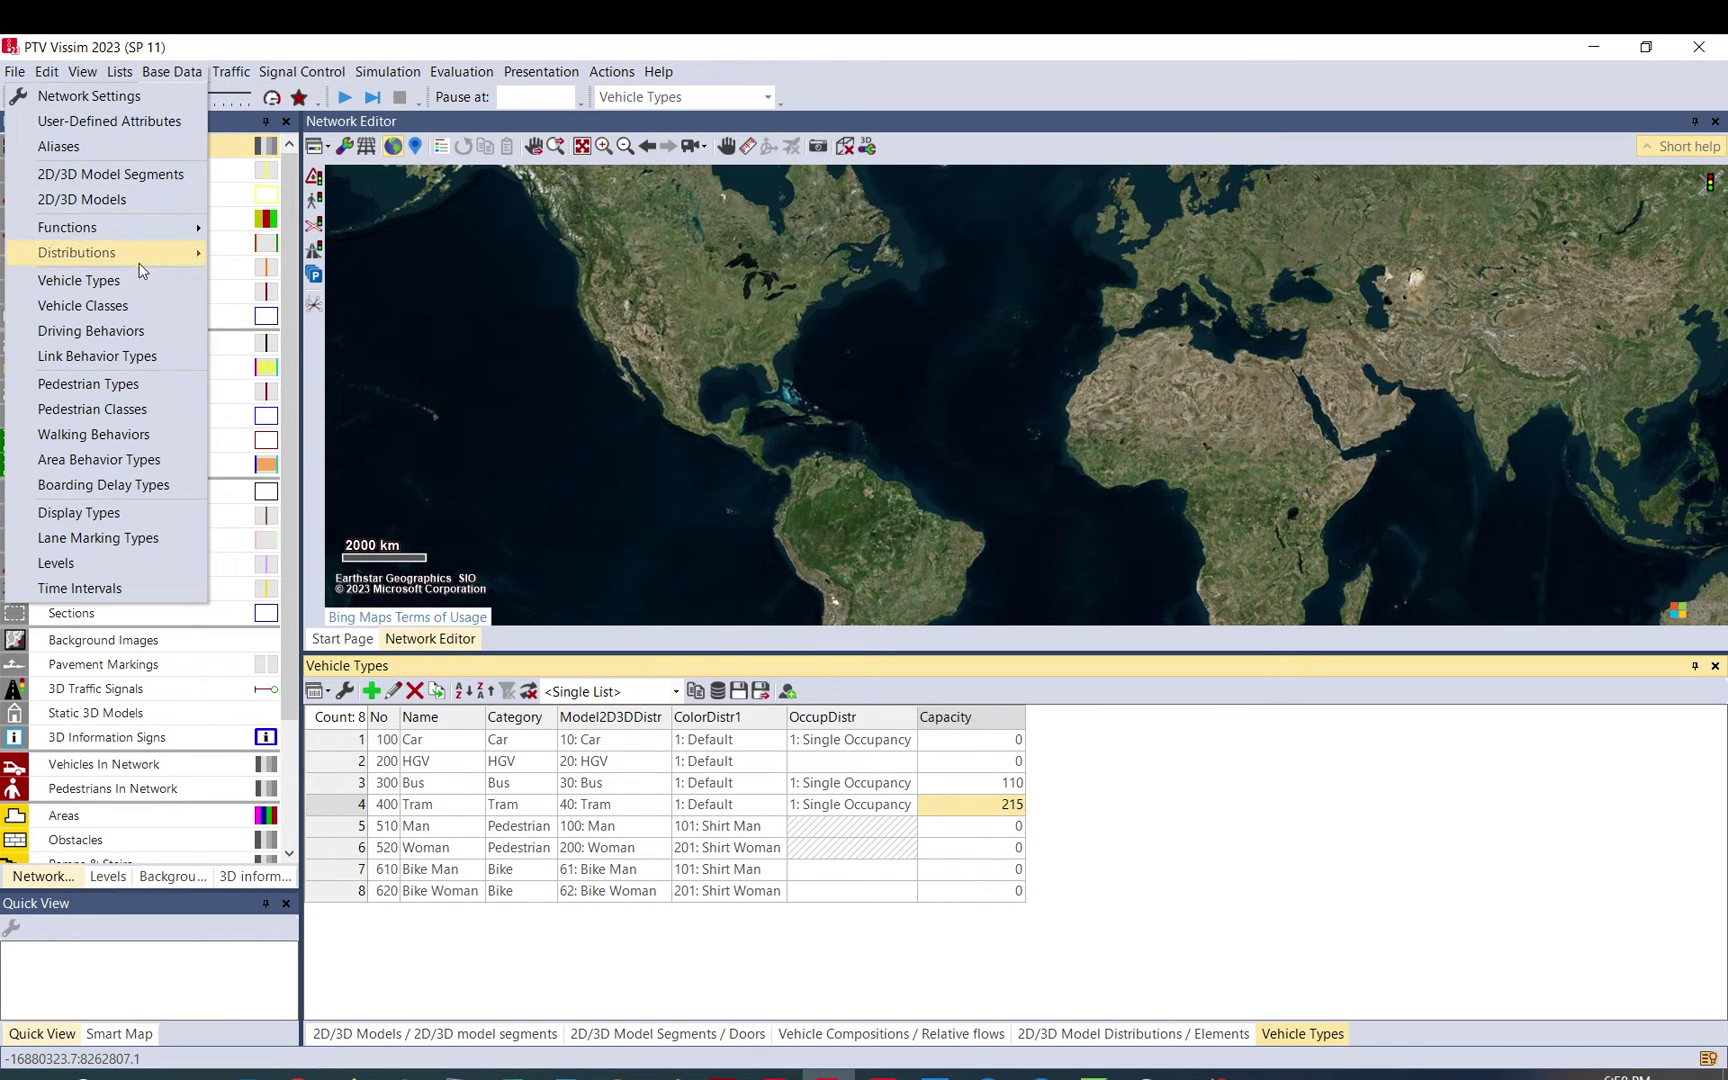
{"action": "mouse_move", "coordinate": [145, 260]}
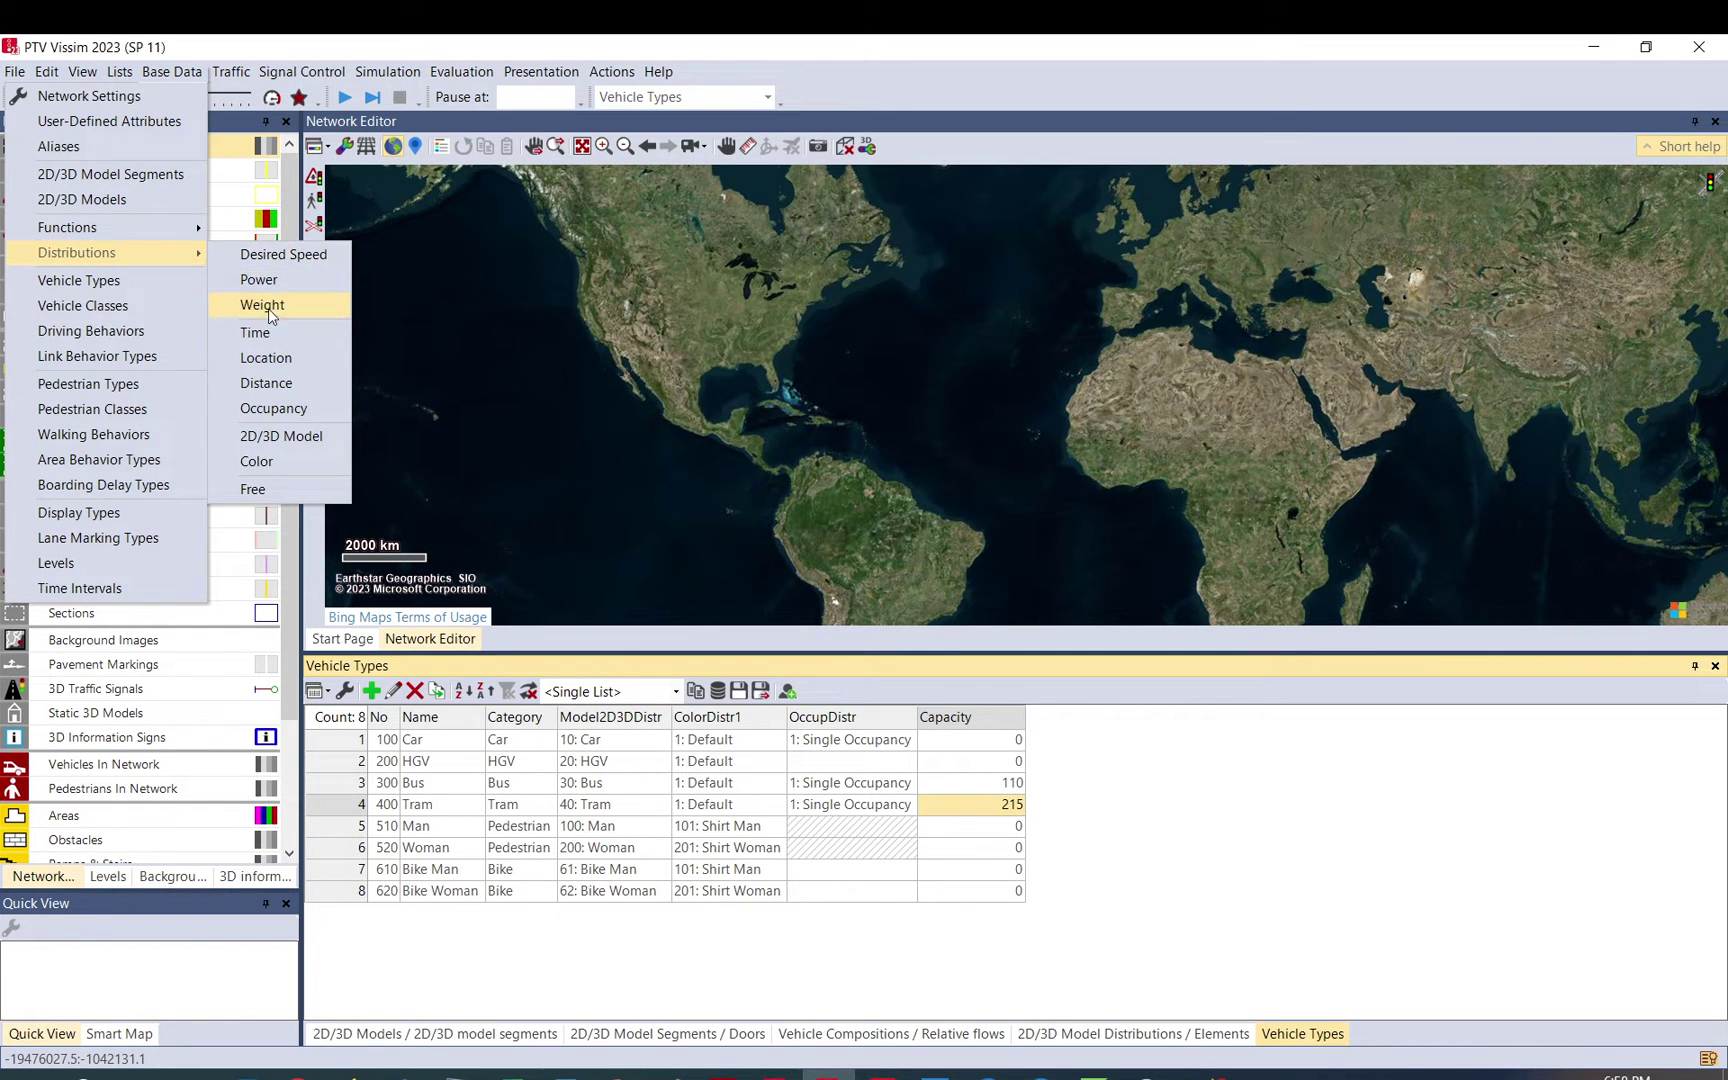
Add vehicle type 630 and try setting its maximum acceleration function to HGV
{"action": "left_click", "coordinate": [370, 692]}
{"action": "left_click", "coordinate": [407, 364]}
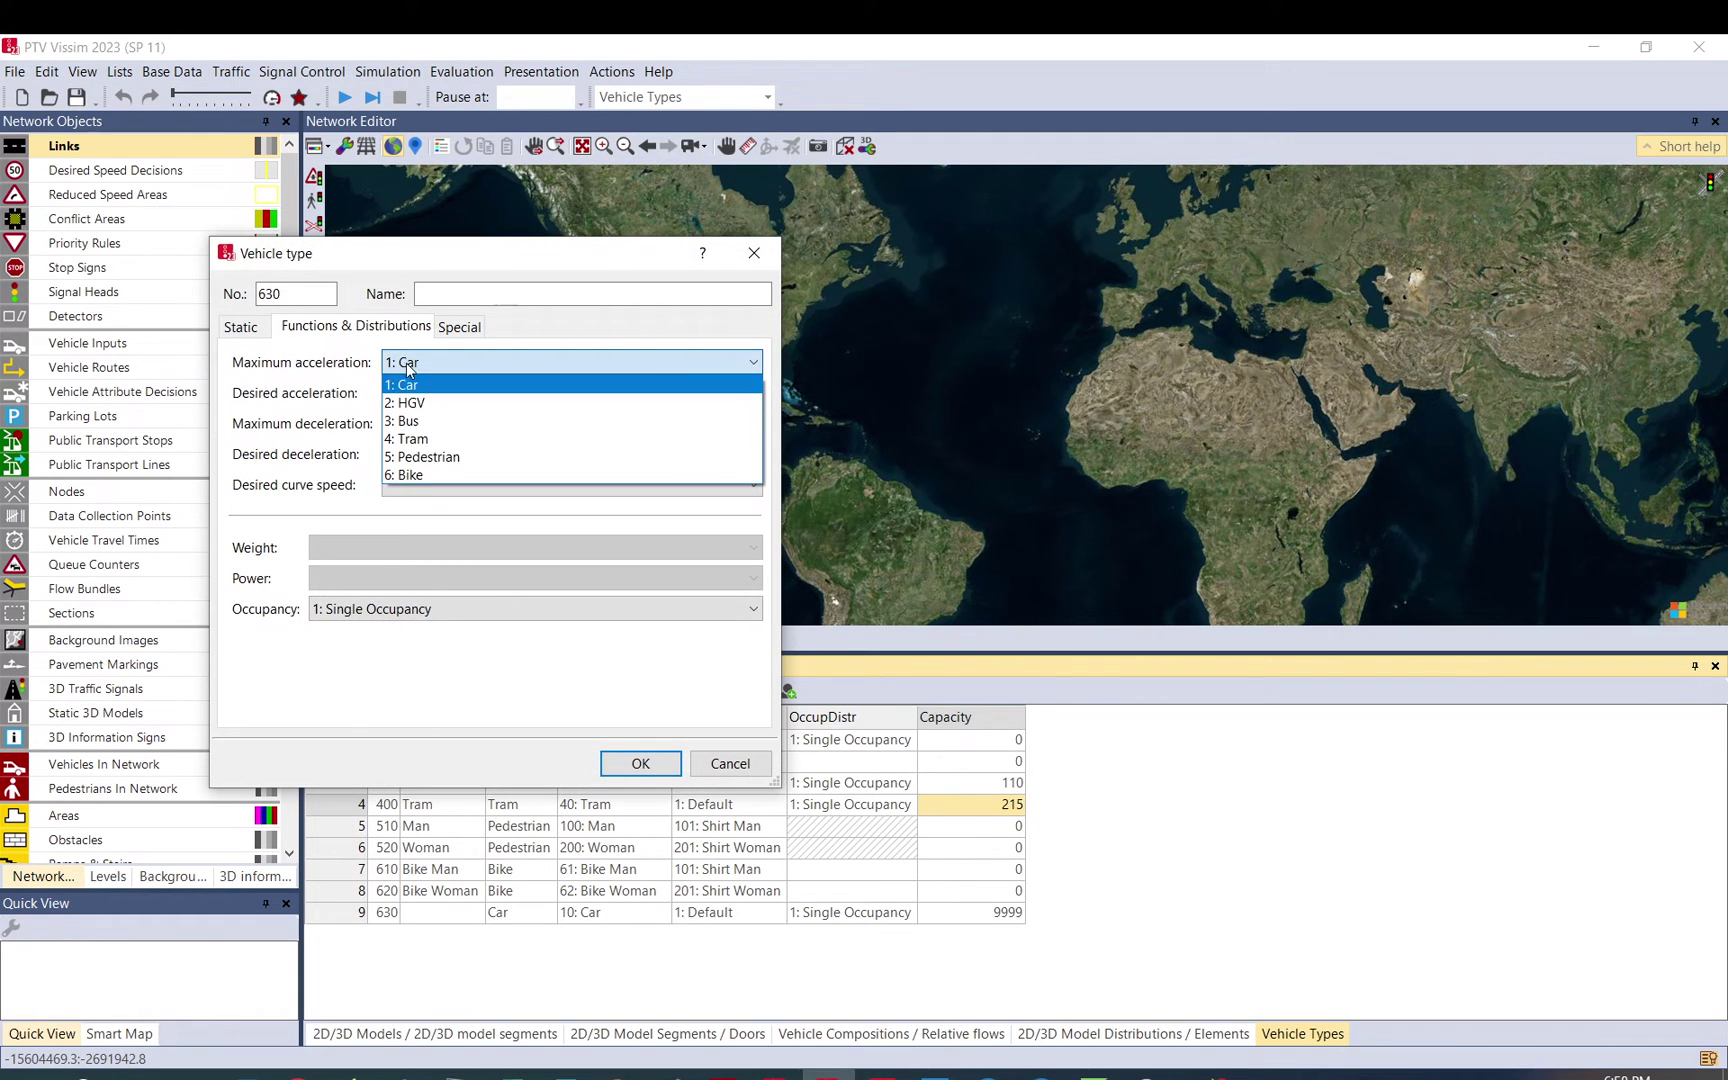
{"action": "left_click", "coordinate": [408, 384]}
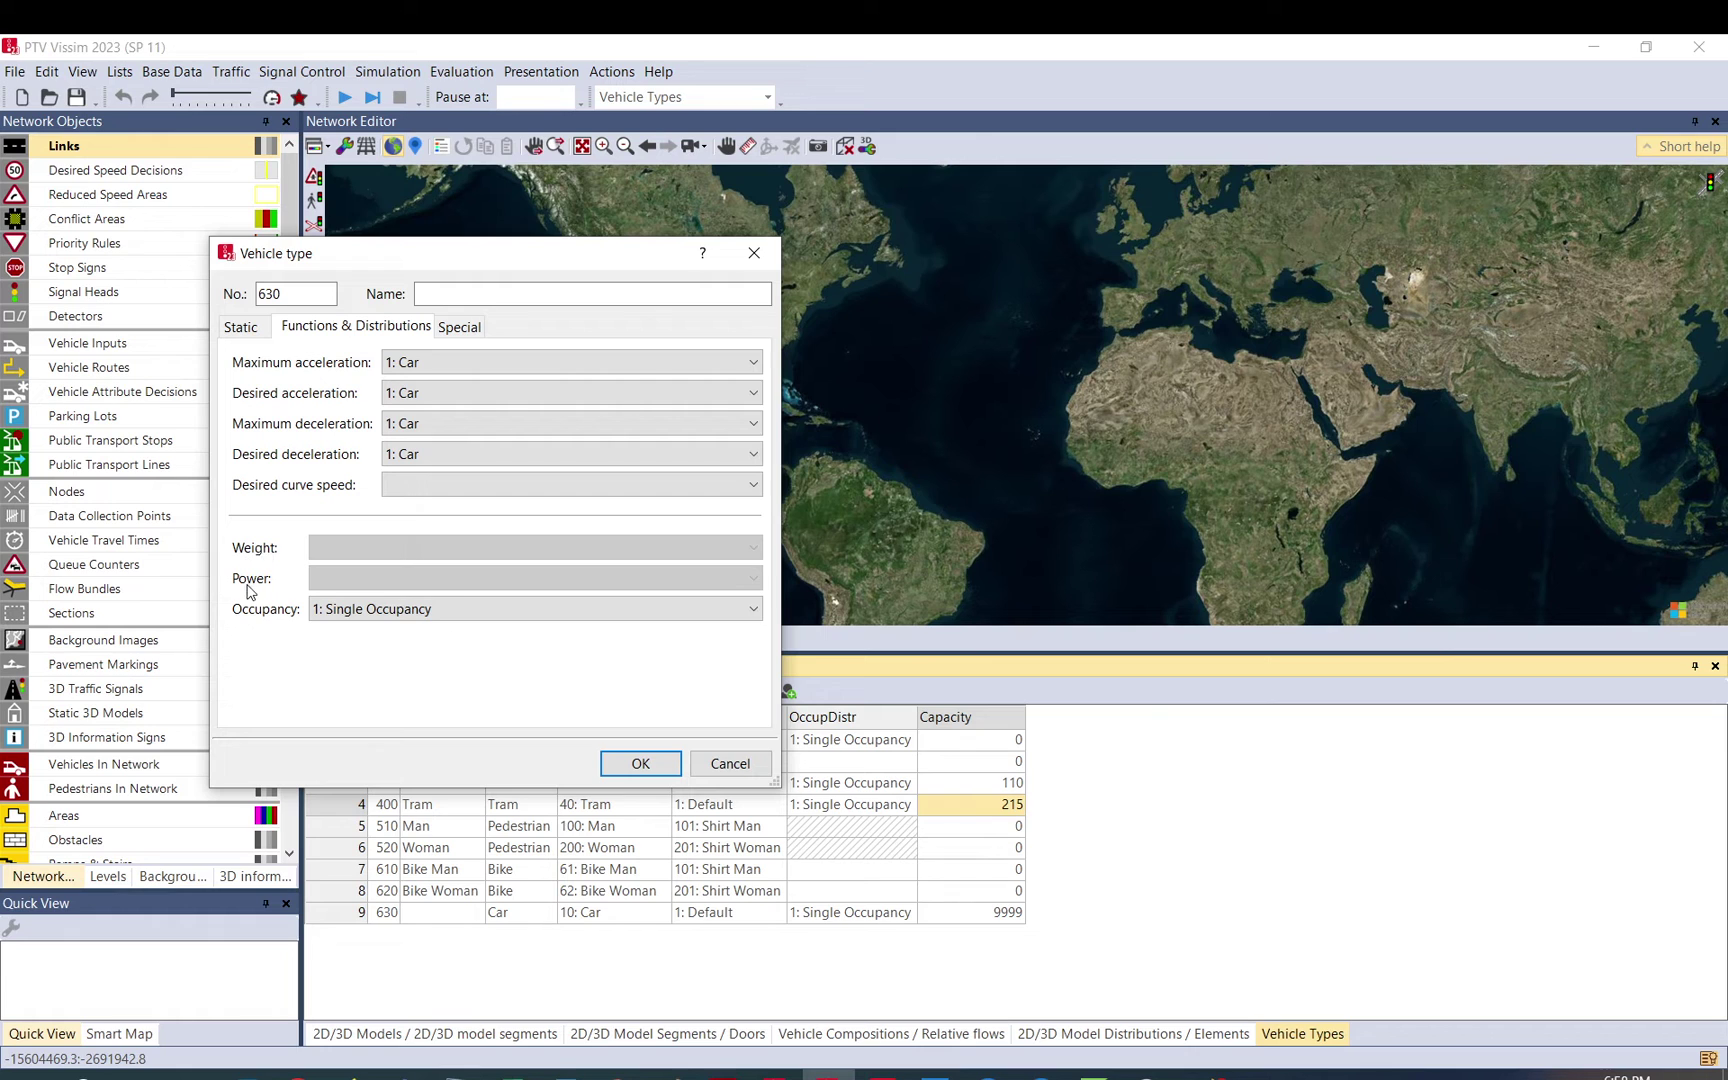
{"action": "left_click", "coordinate": [454, 362]}
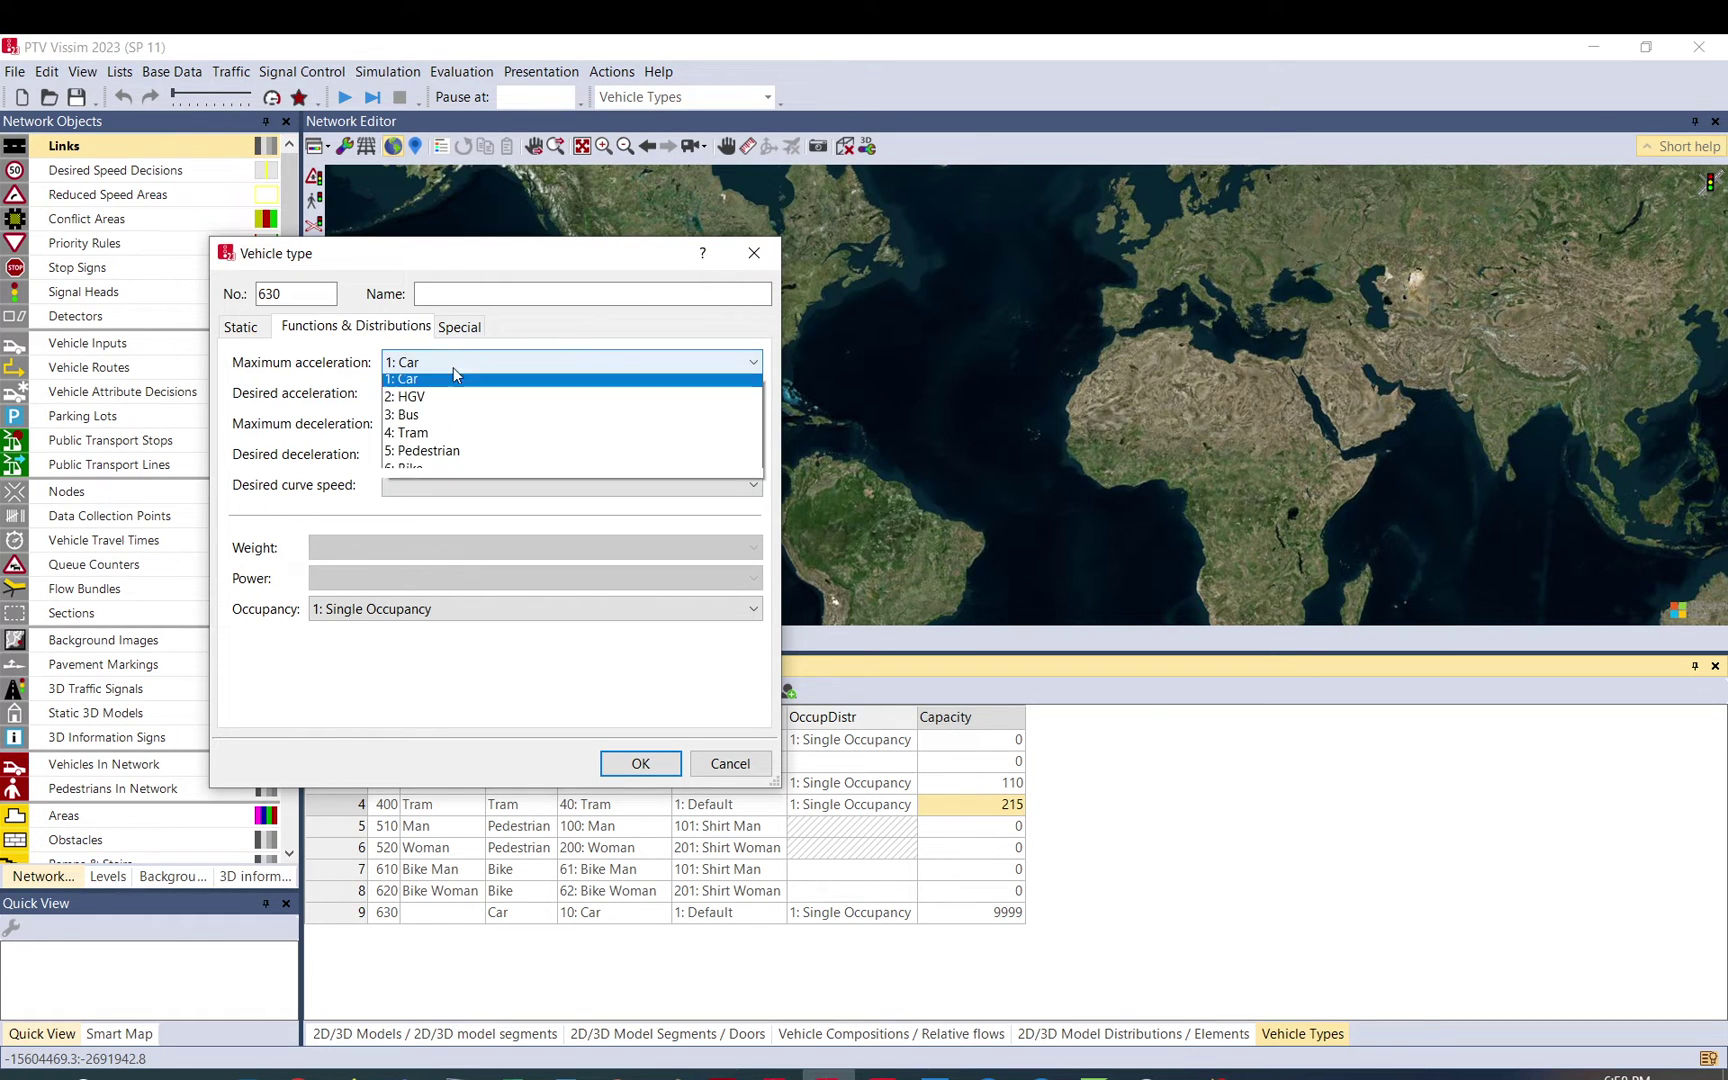
{"action": "left_click", "coordinate": [414, 404]}
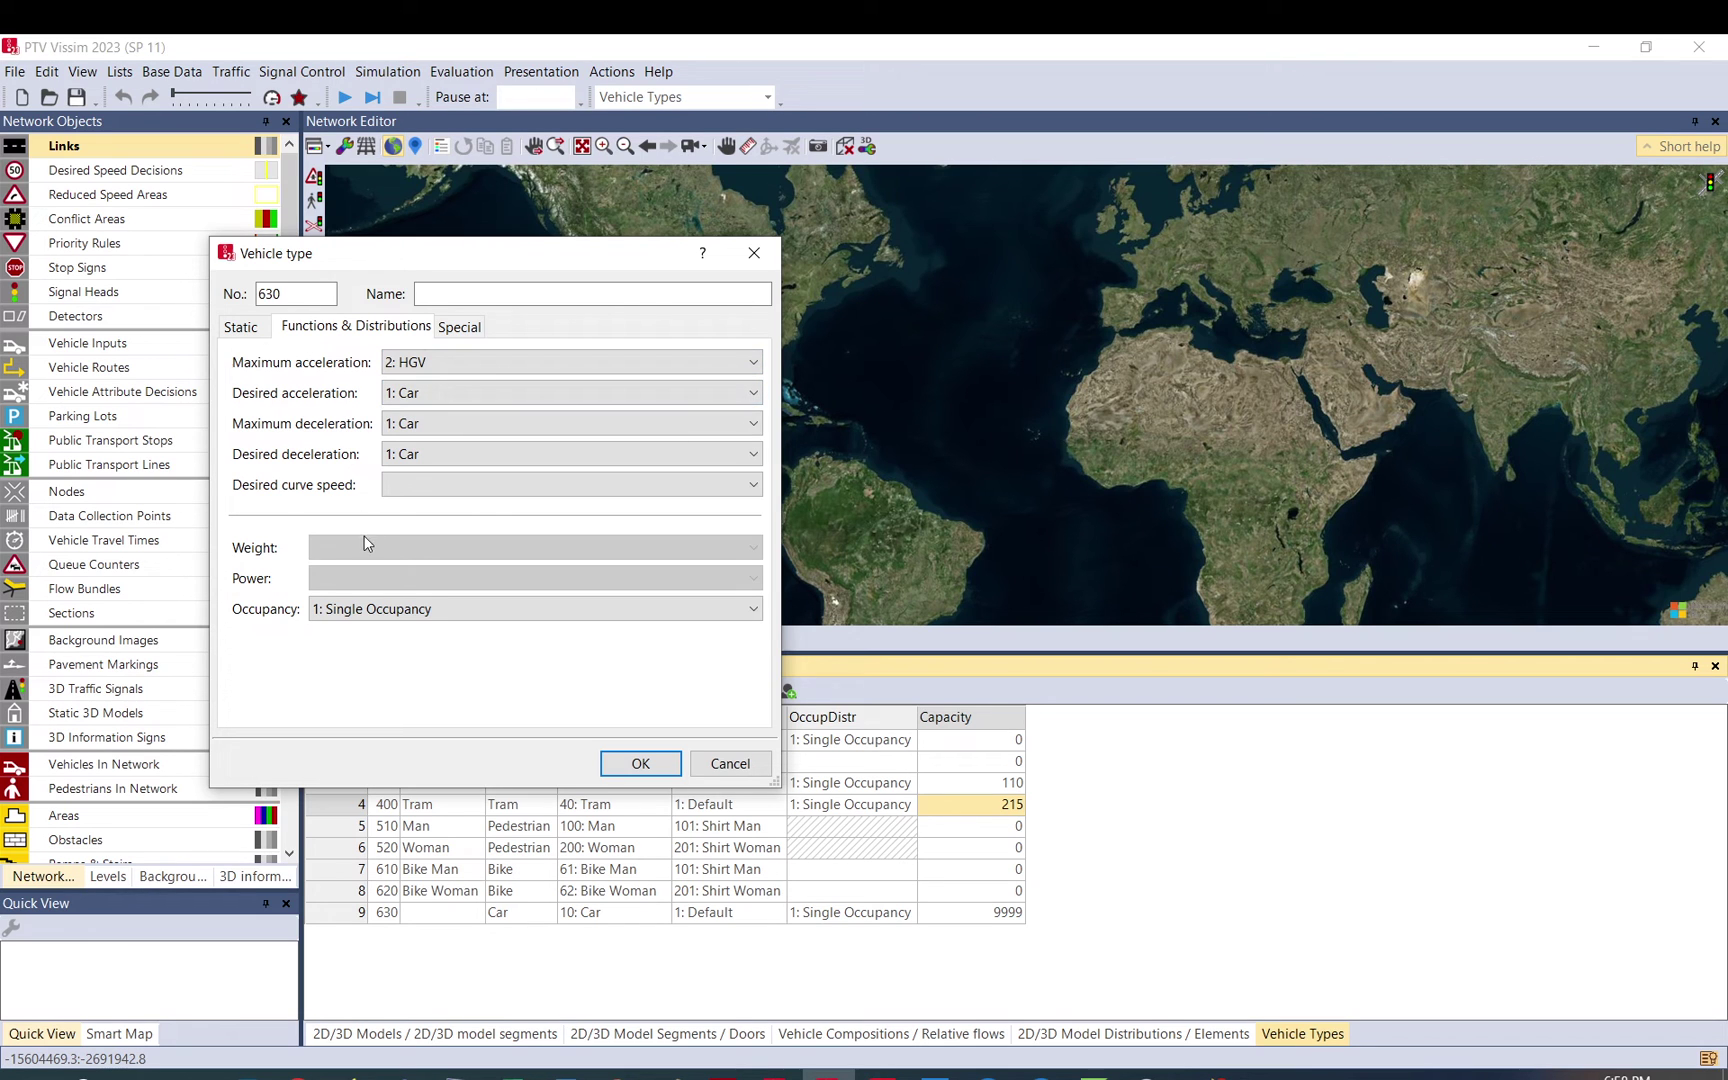
{"action": "left_click", "coordinate": [417, 395]}
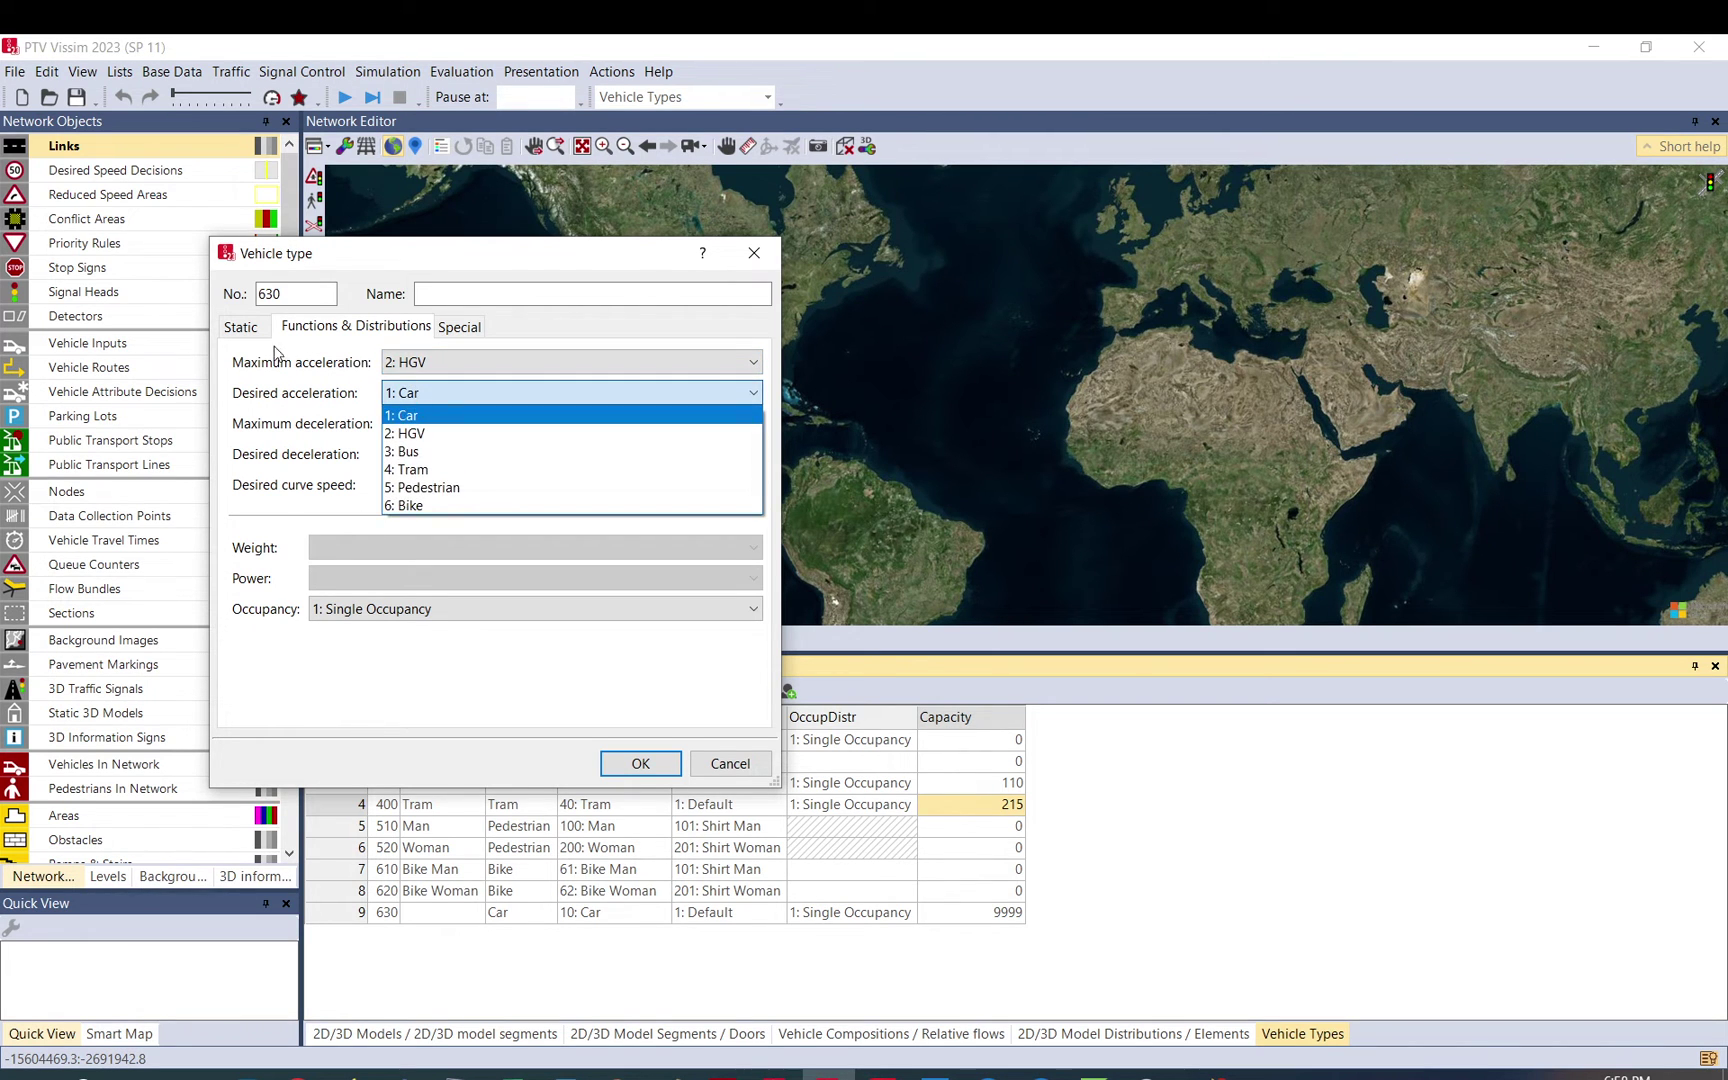
Switch the category to HGV and look over the weight and power distribution choices
{"action": "left_click", "coordinate": [243, 326]}
{"action": "left_click", "coordinate": [436, 362]}
{"action": "left_click", "coordinate": [376, 386]}
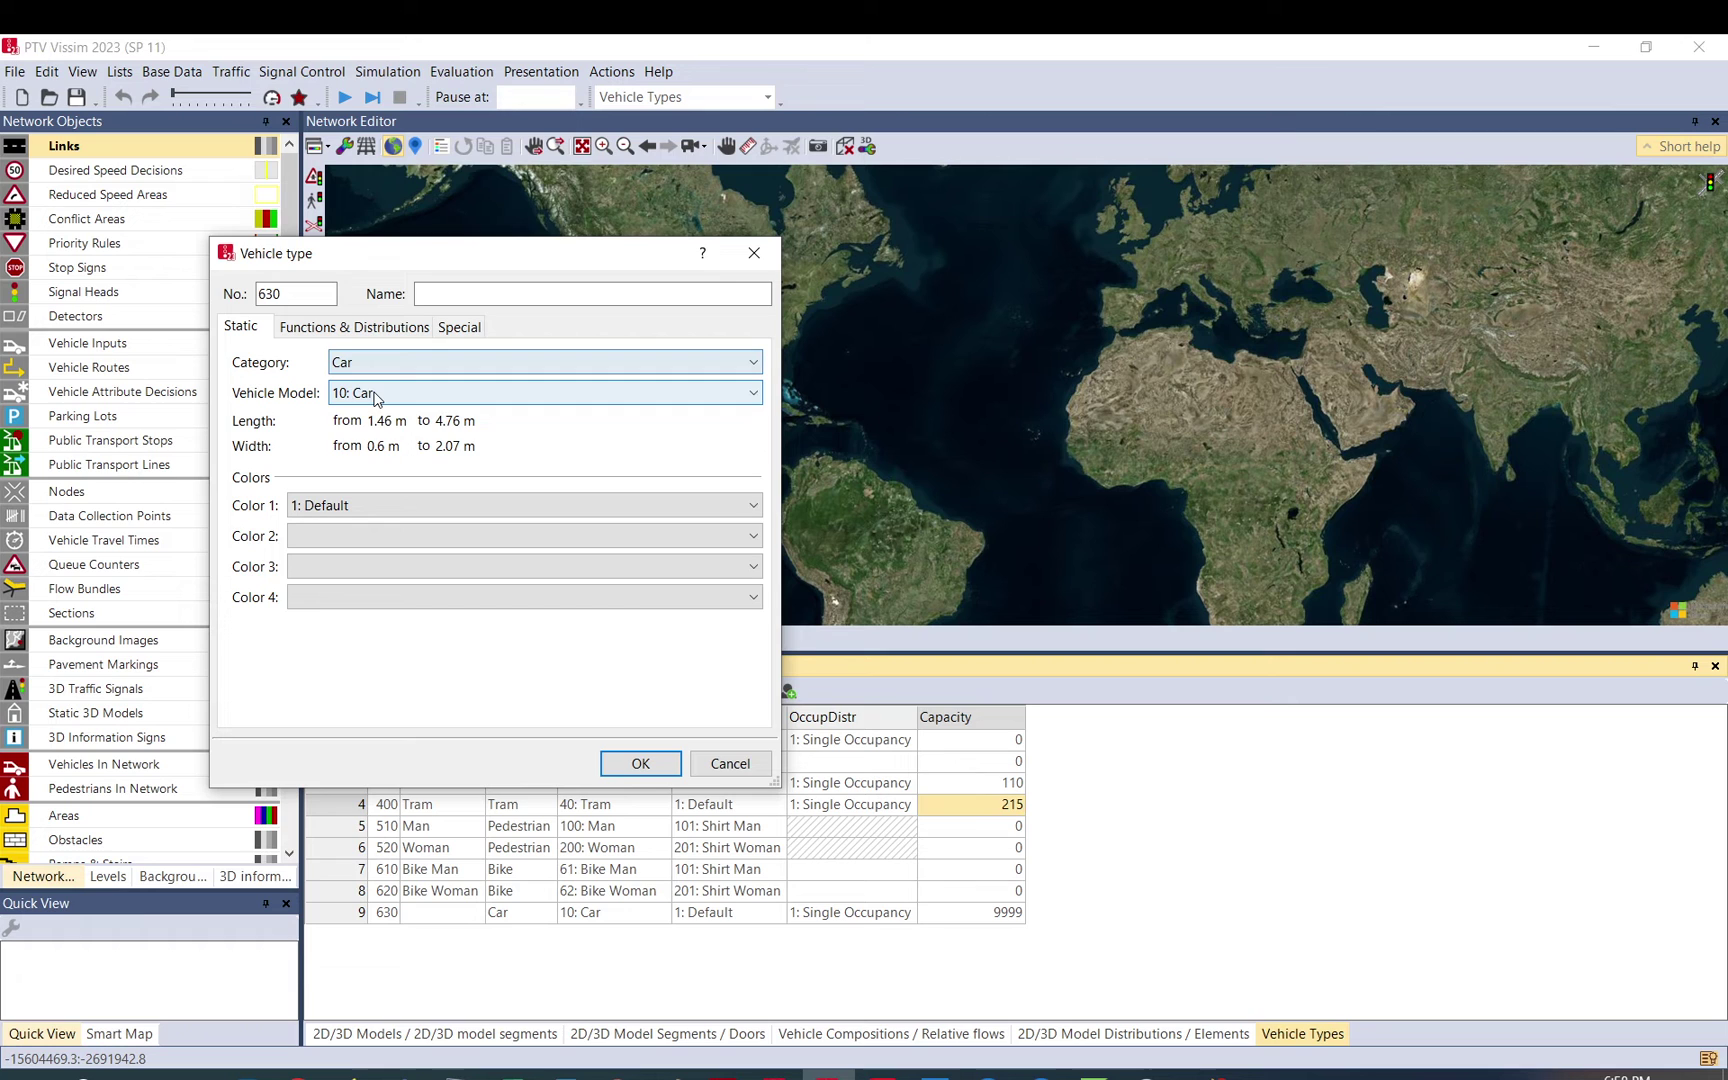
{"action": "left_click", "coordinate": [380, 366]}
{"action": "left_click", "coordinate": [375, 396]}
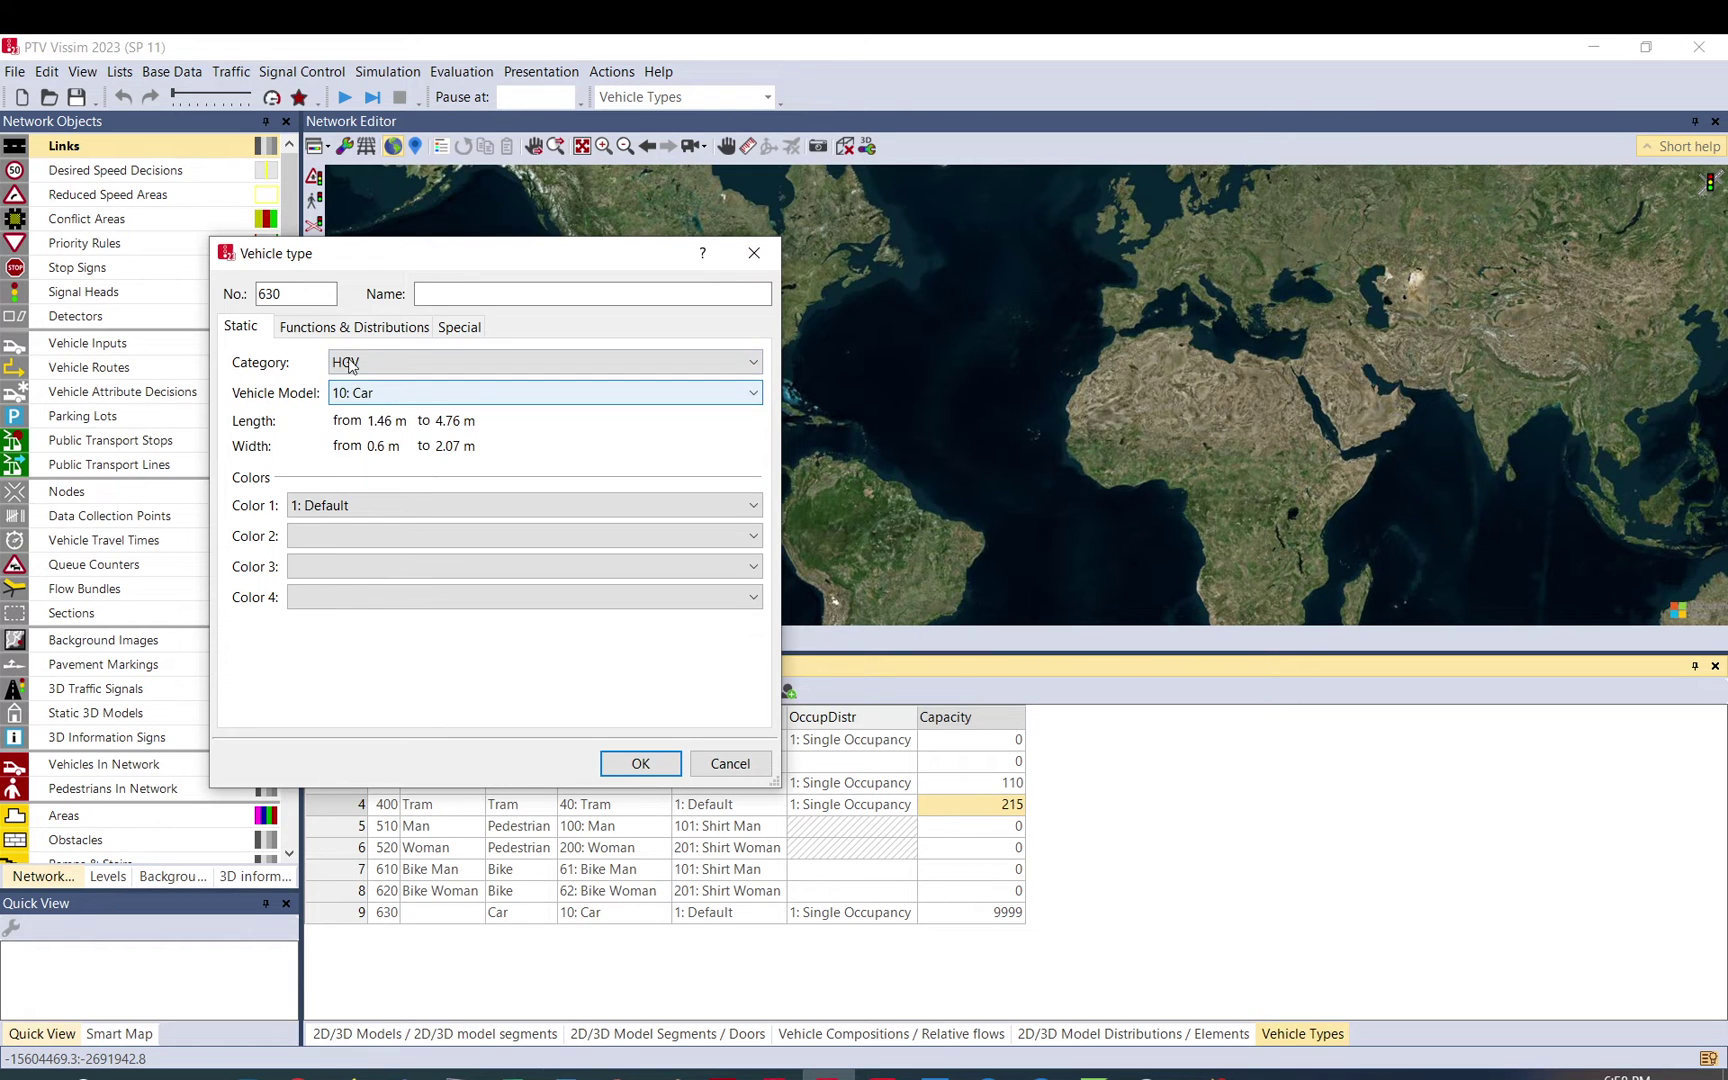
{"action": "left_click", "coordinate": [355, 327]}
{"action": "left_click", "coordinate": [374, 548]}
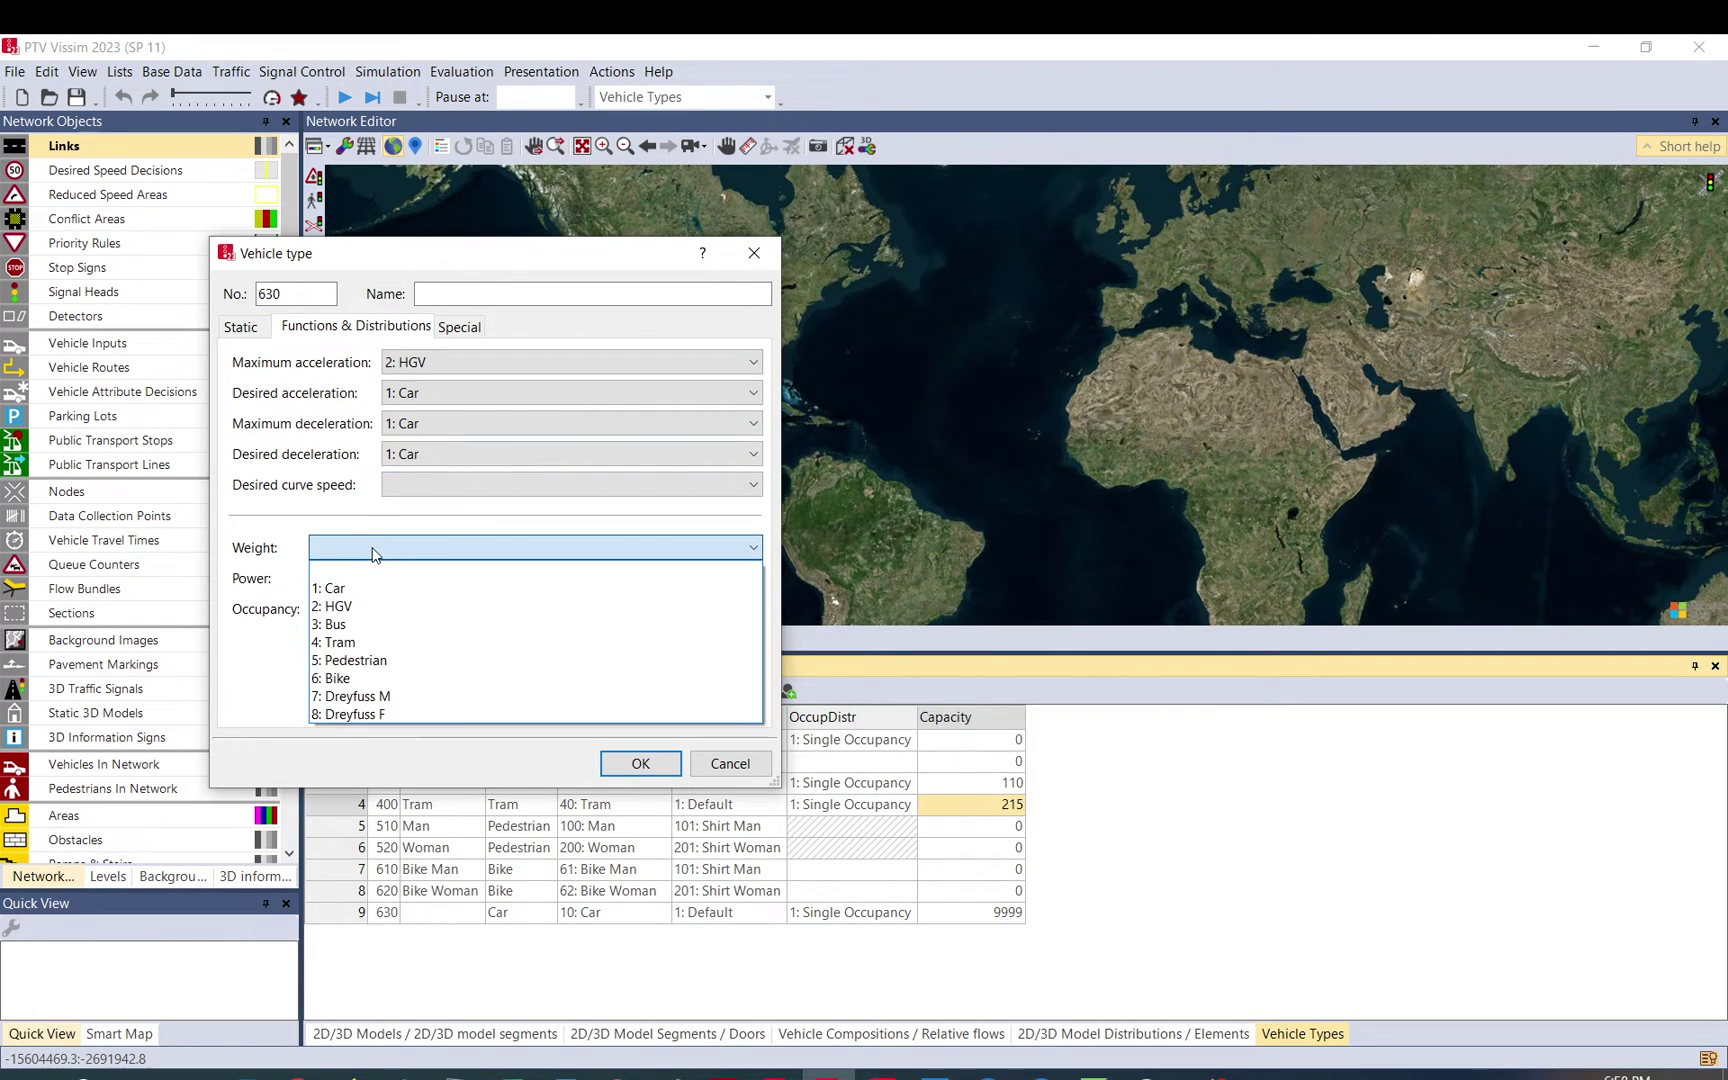
{"action": "left_click", "coordinate": [374, 550]}
{"action": "left_click", "coordinate": [351, 582]}
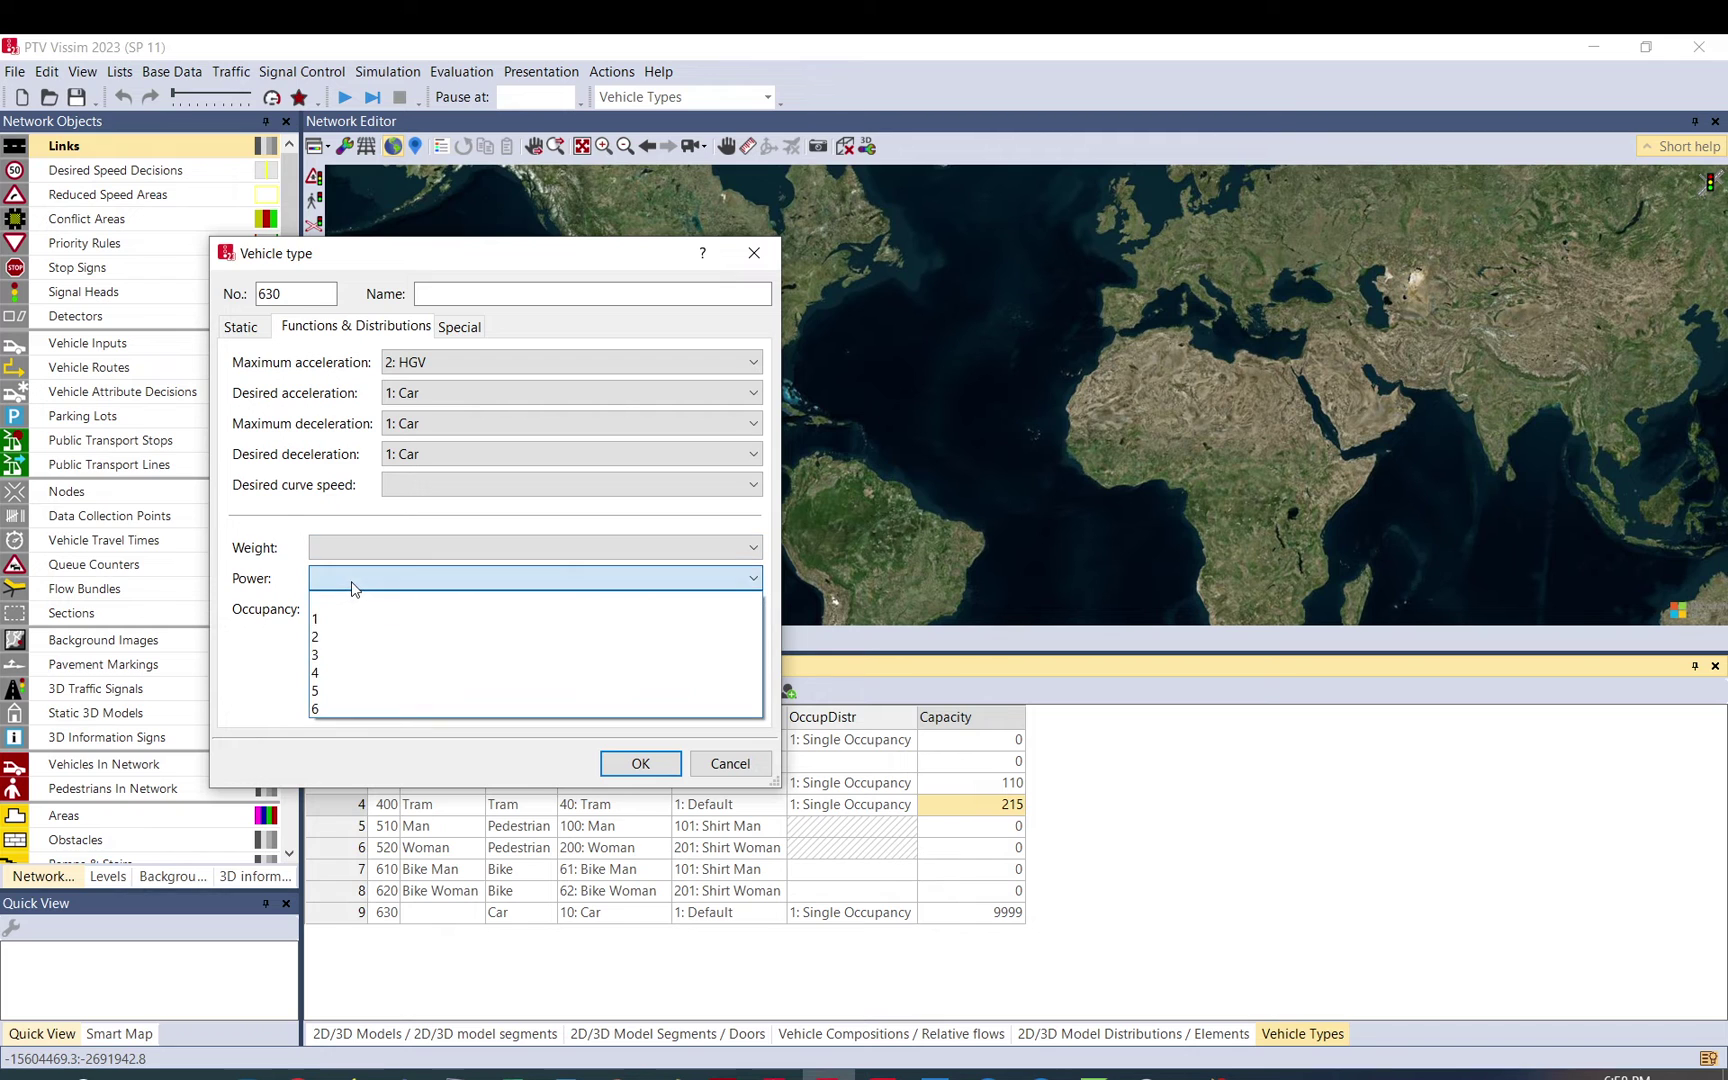
{"action": "left_click", "coordinate": [351, 582]}
Restore Car category and Car maximum acceleration, review the Special tab, and confirm with OK
{"action": "left_click", "coordinate": [240, 327]}
{"action": "left_click", "coordinate": [375, 364]}
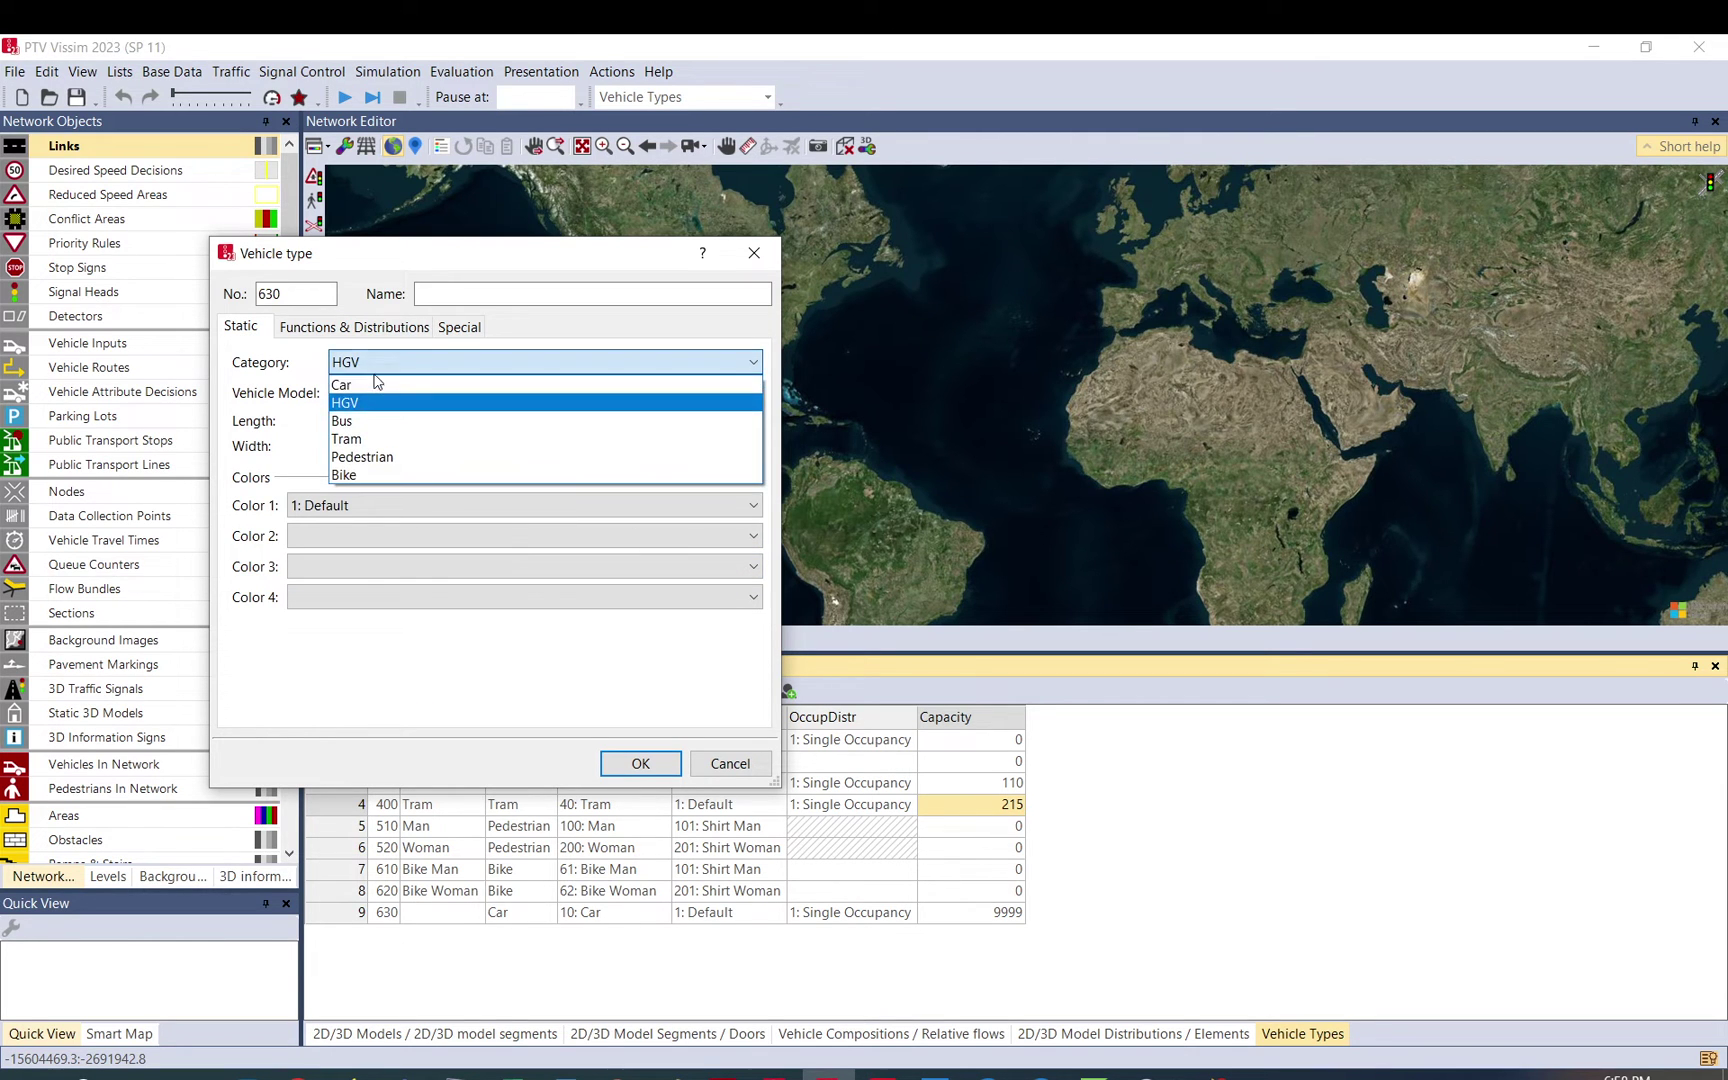
{"action": "left_click", "coordinate": [370, 385]}
{"action": "left_click", "coordinate": [328, 329]}
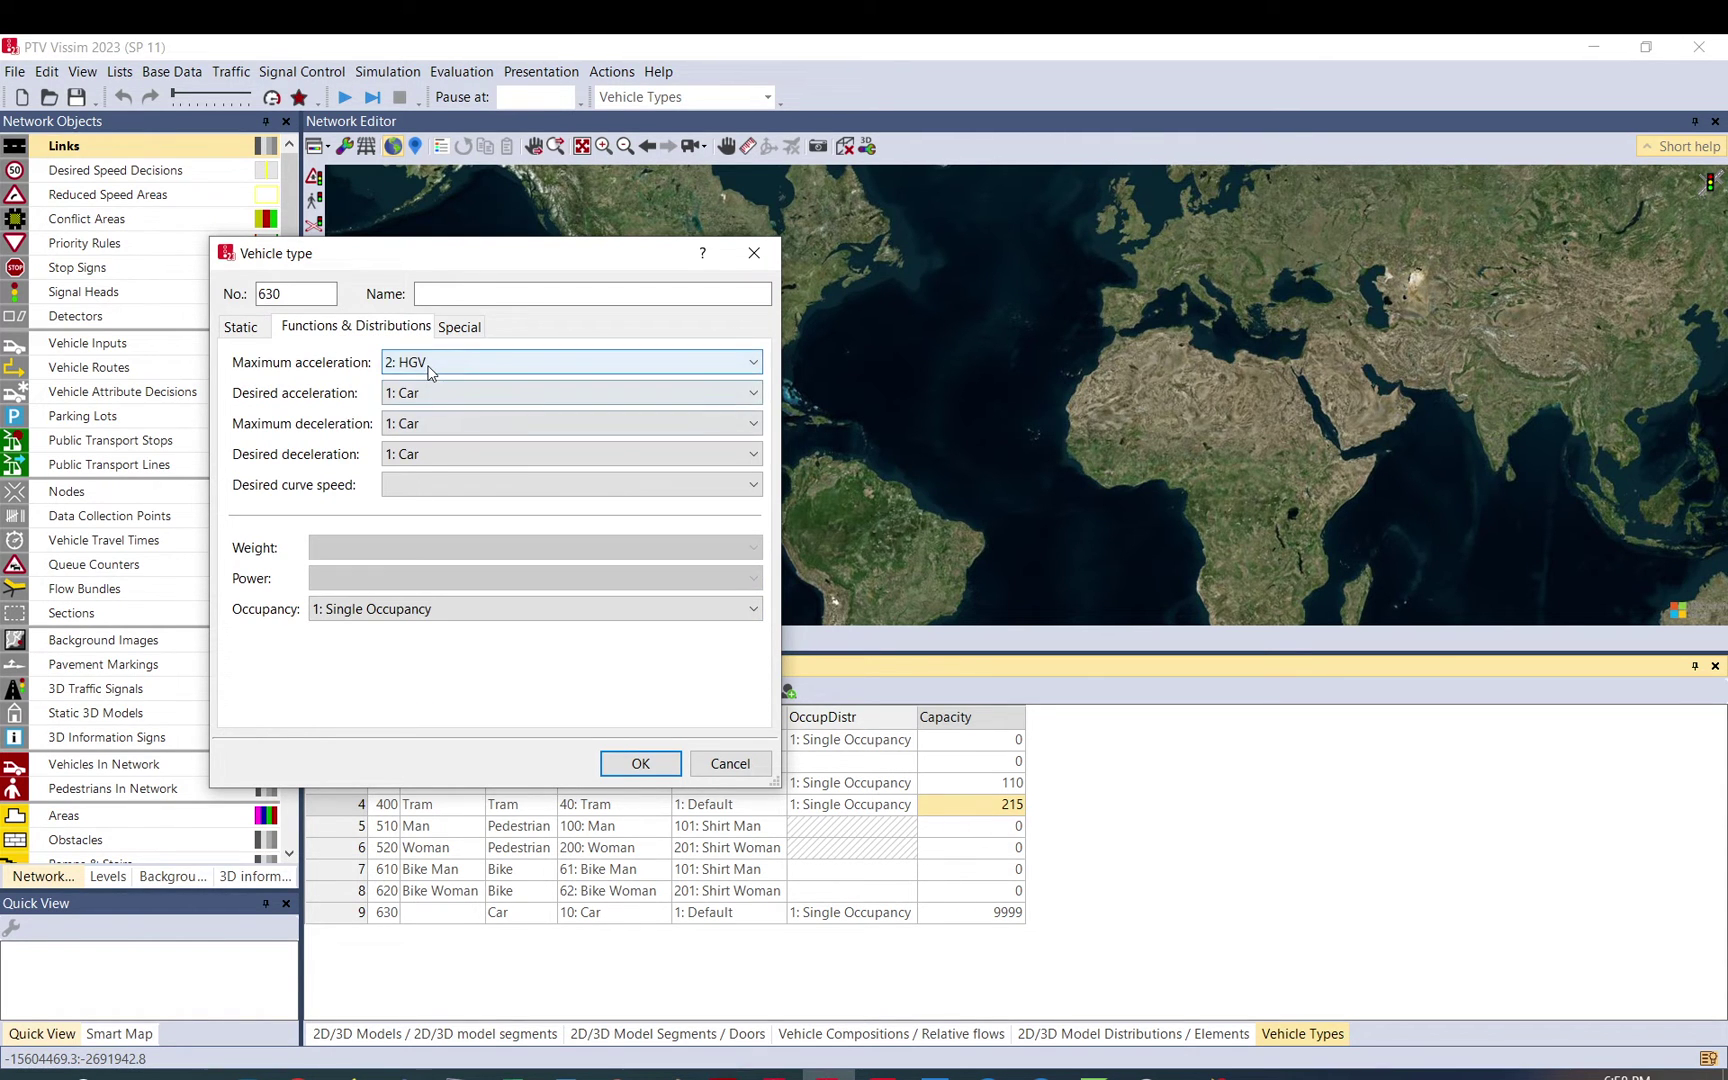
{"action": "left_click", "coordinate": [430, 364]}
{"action": "left_click", "coordinate": [424, 386]}
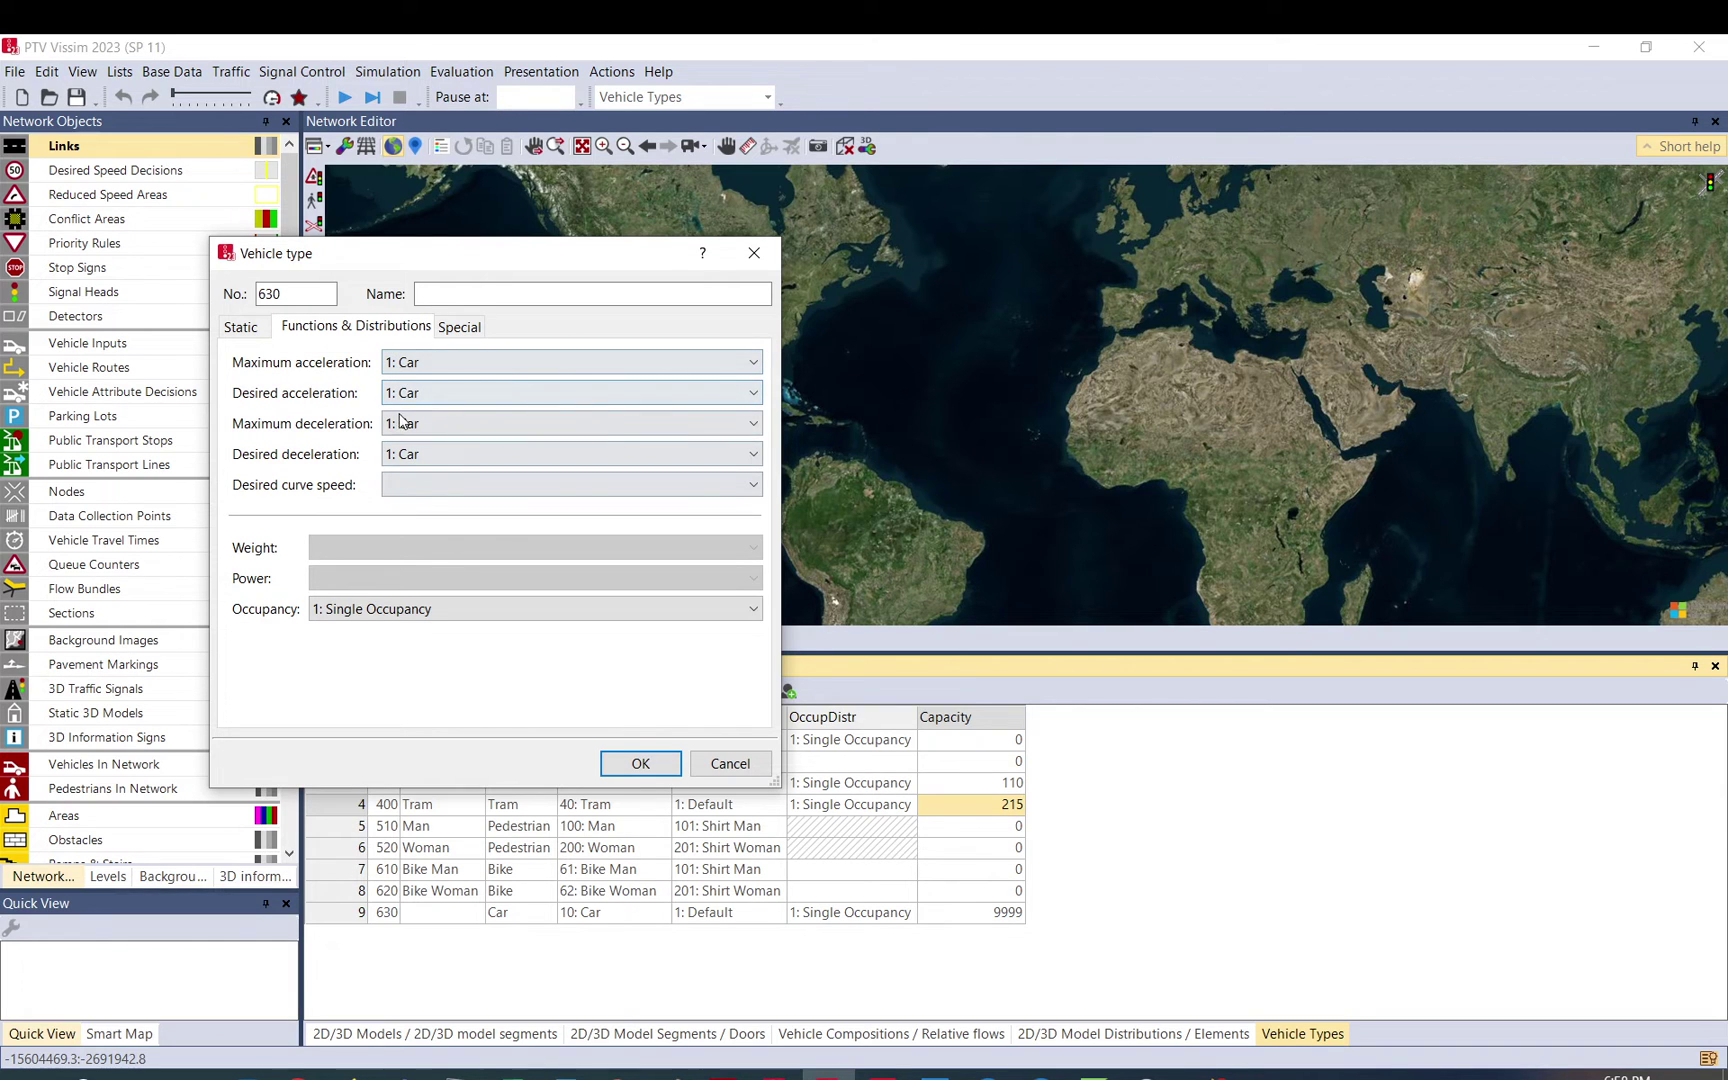
{"action": "left_click", "coordinate": [459, 327]}
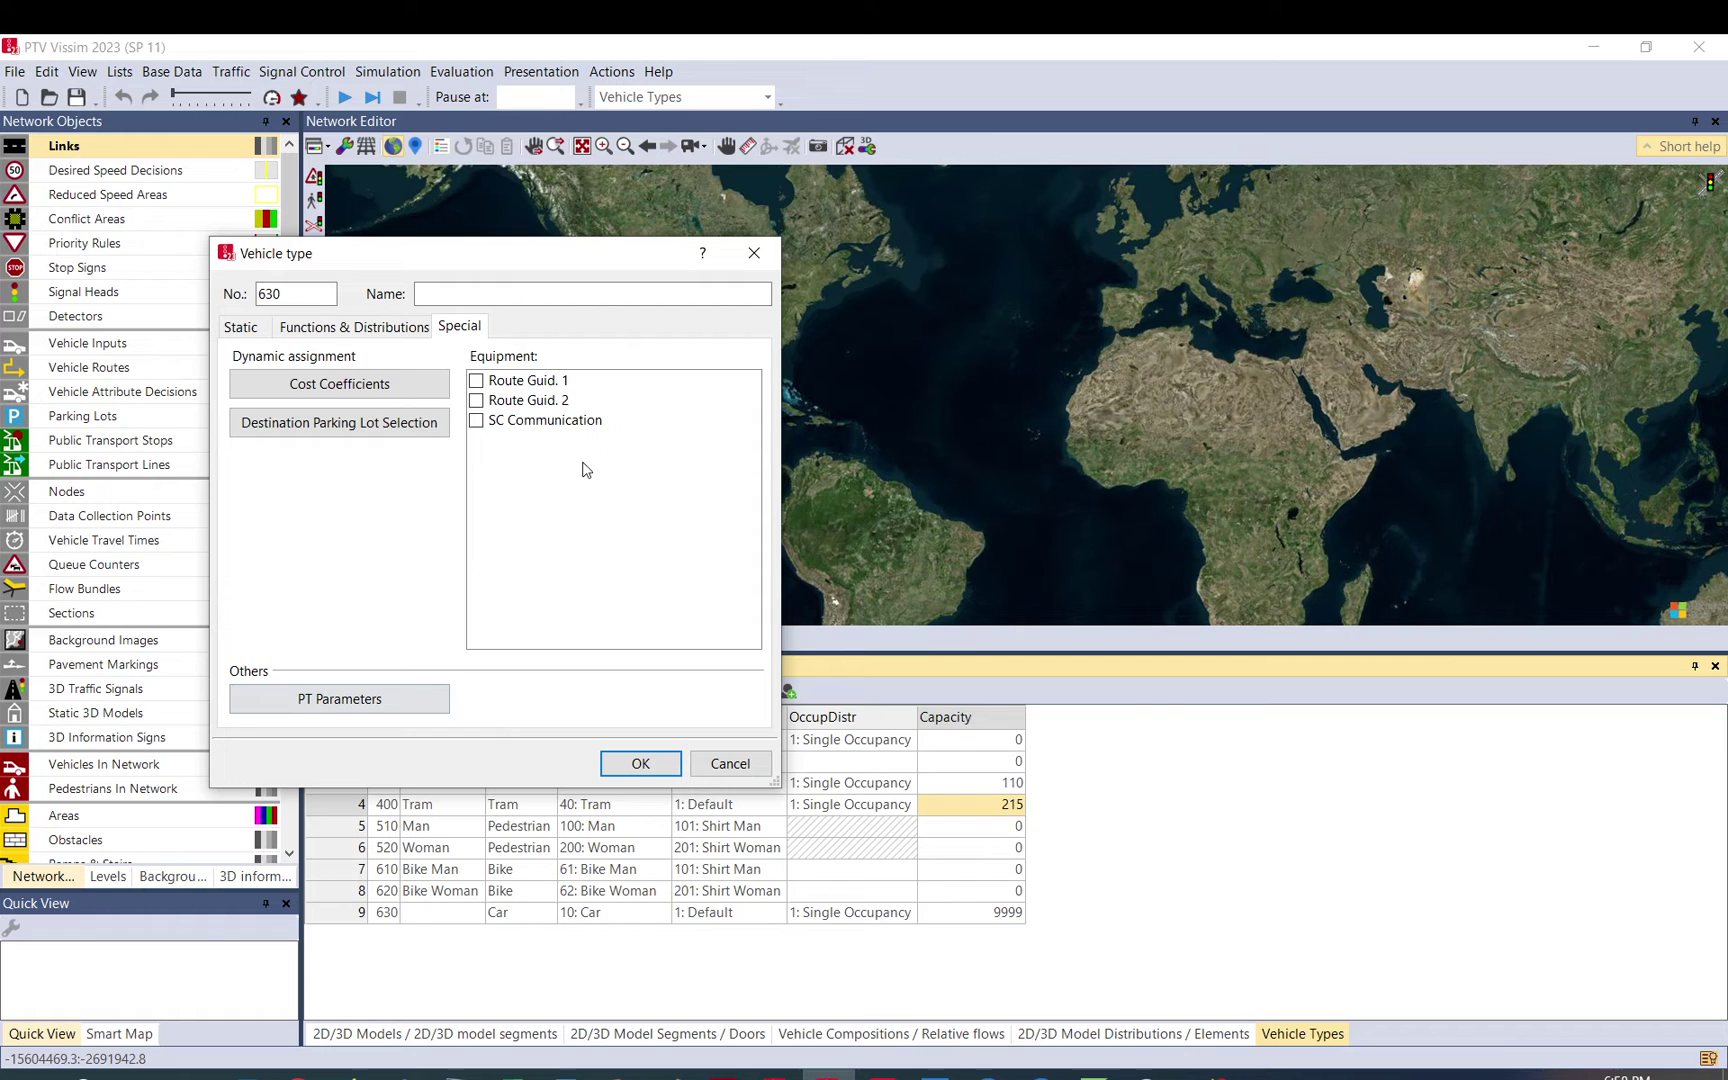
{"action": "left_click", "coordinate": [395, 333]}
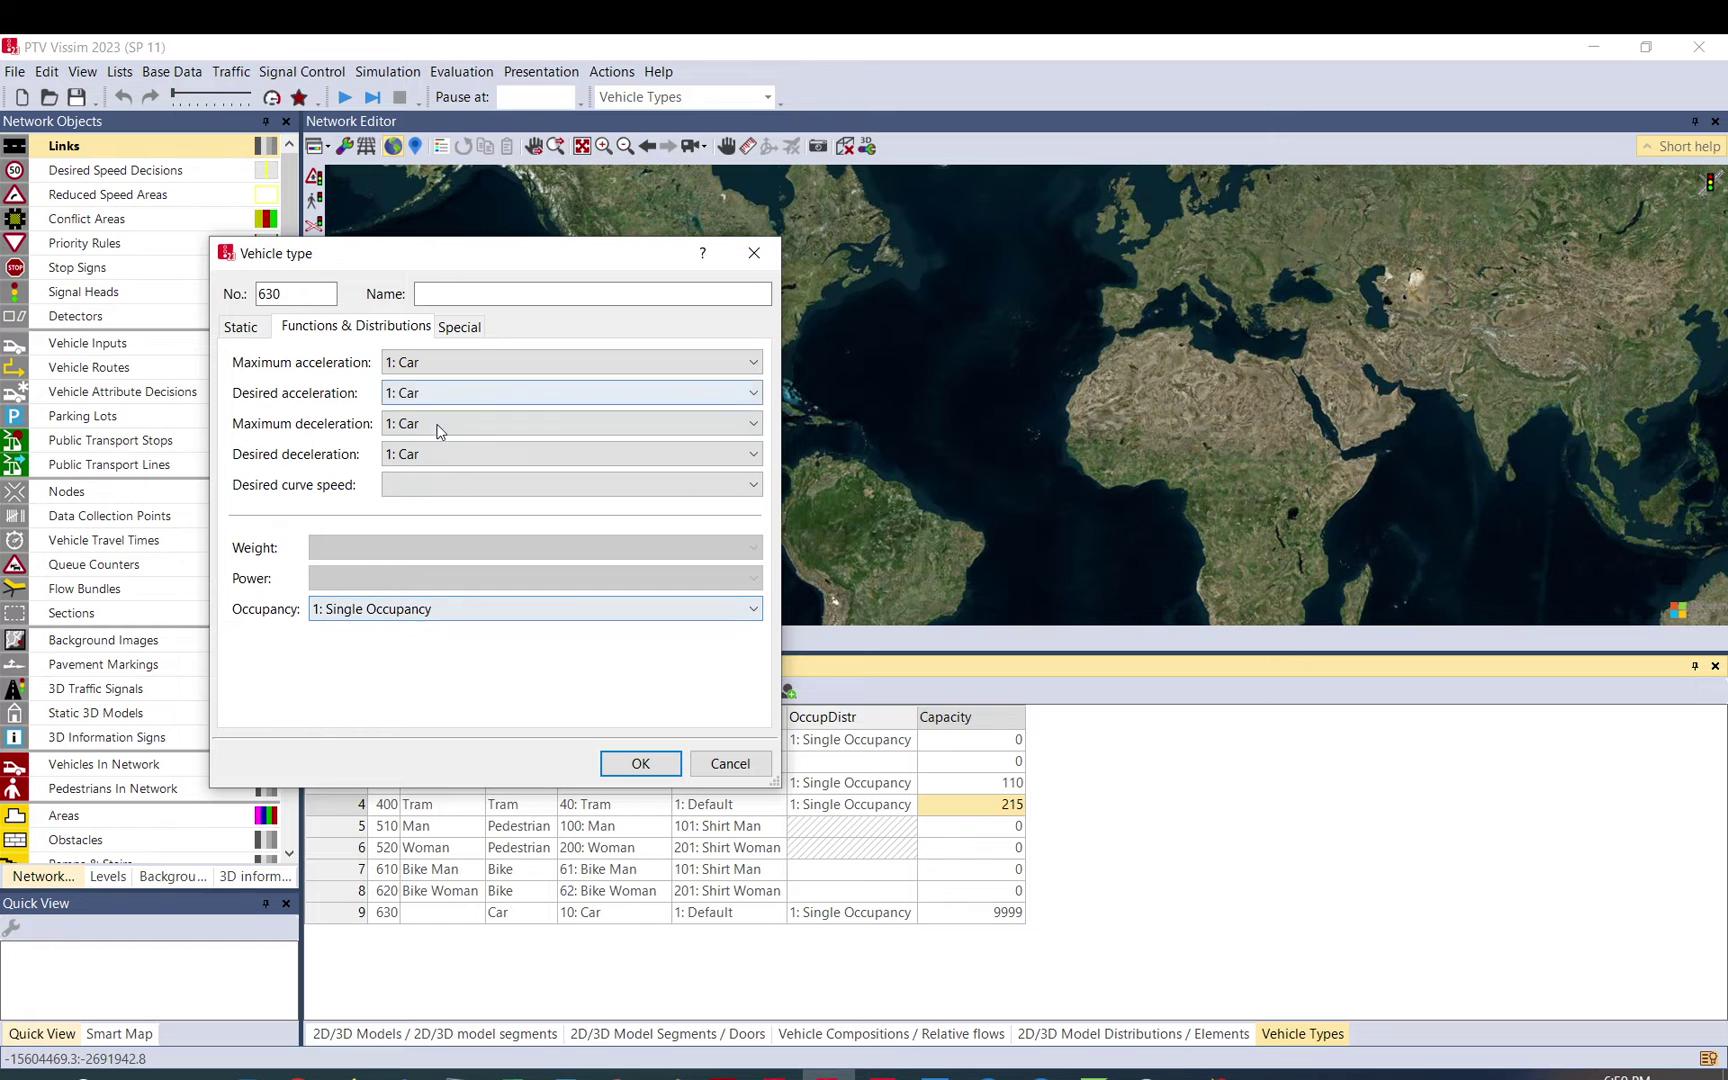
{"action": "left_click", "coordinate": [640, 763]}
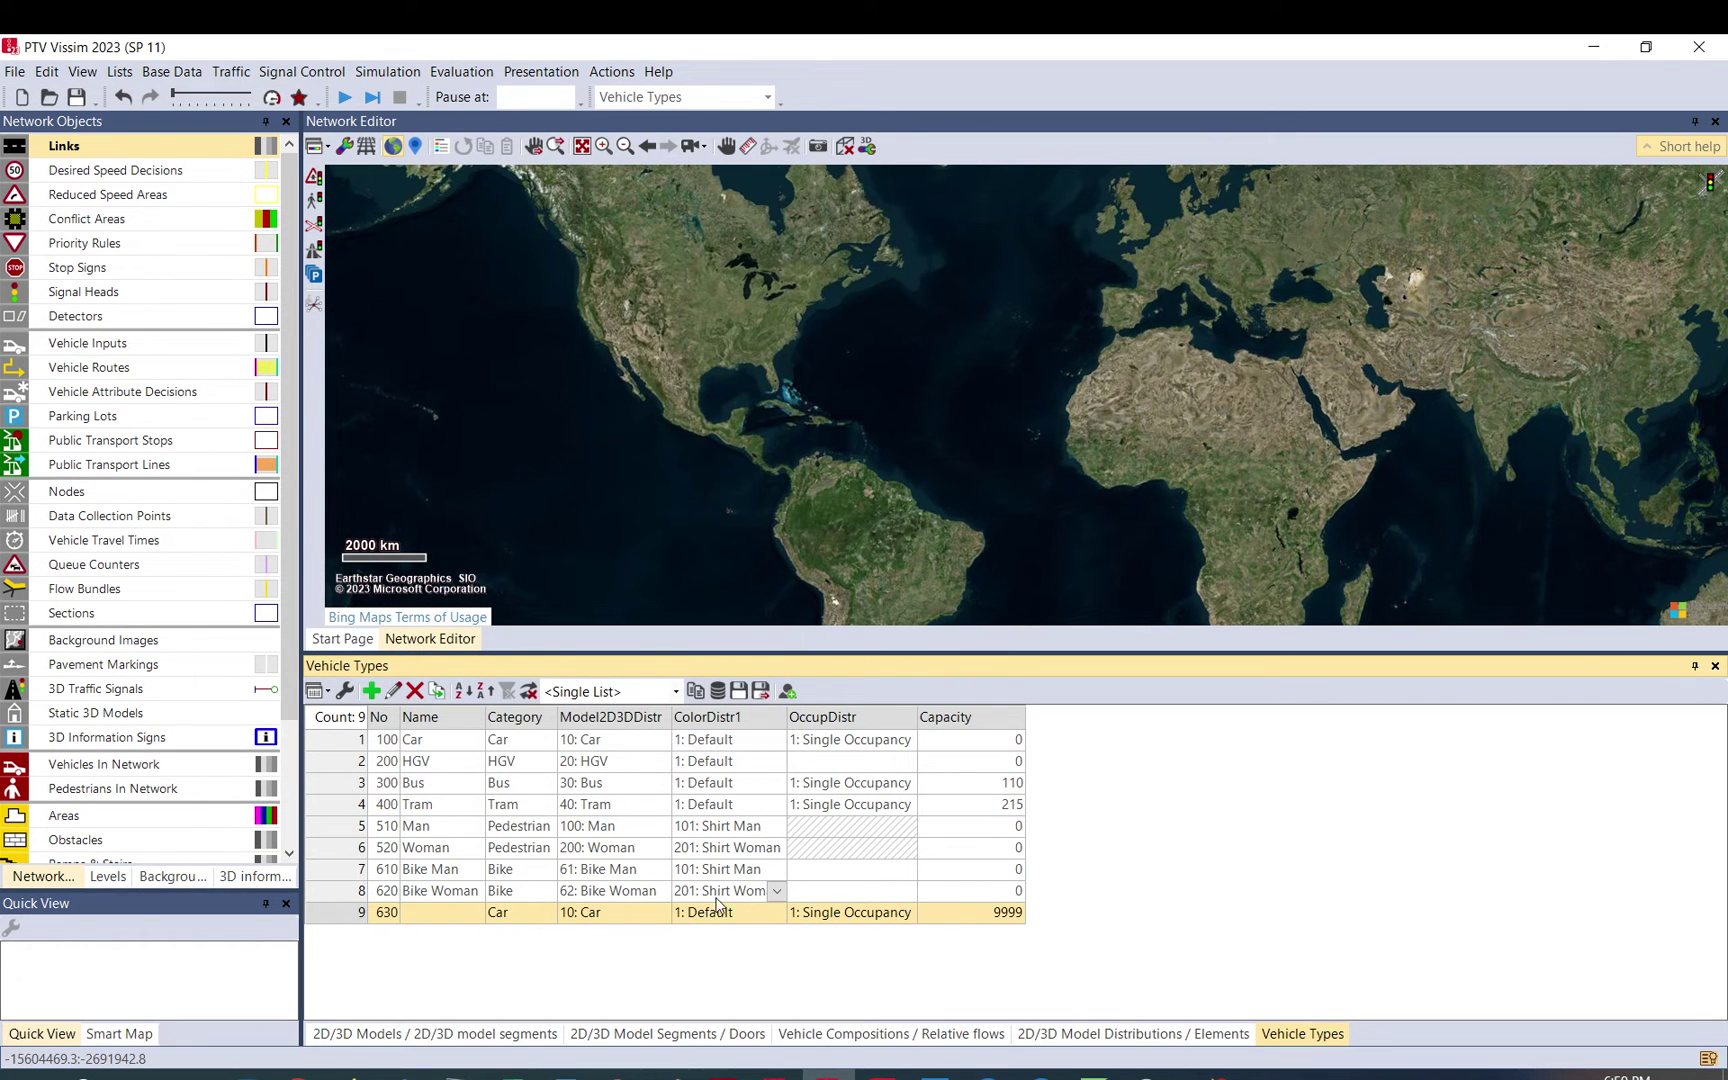
Enter tuktuk as the name in row 9 (type 630) of the Vehicle Types list
{"action": "left_click", "coordinate": [428, 917]}
{"action": "type", "text": "tuktuk"}
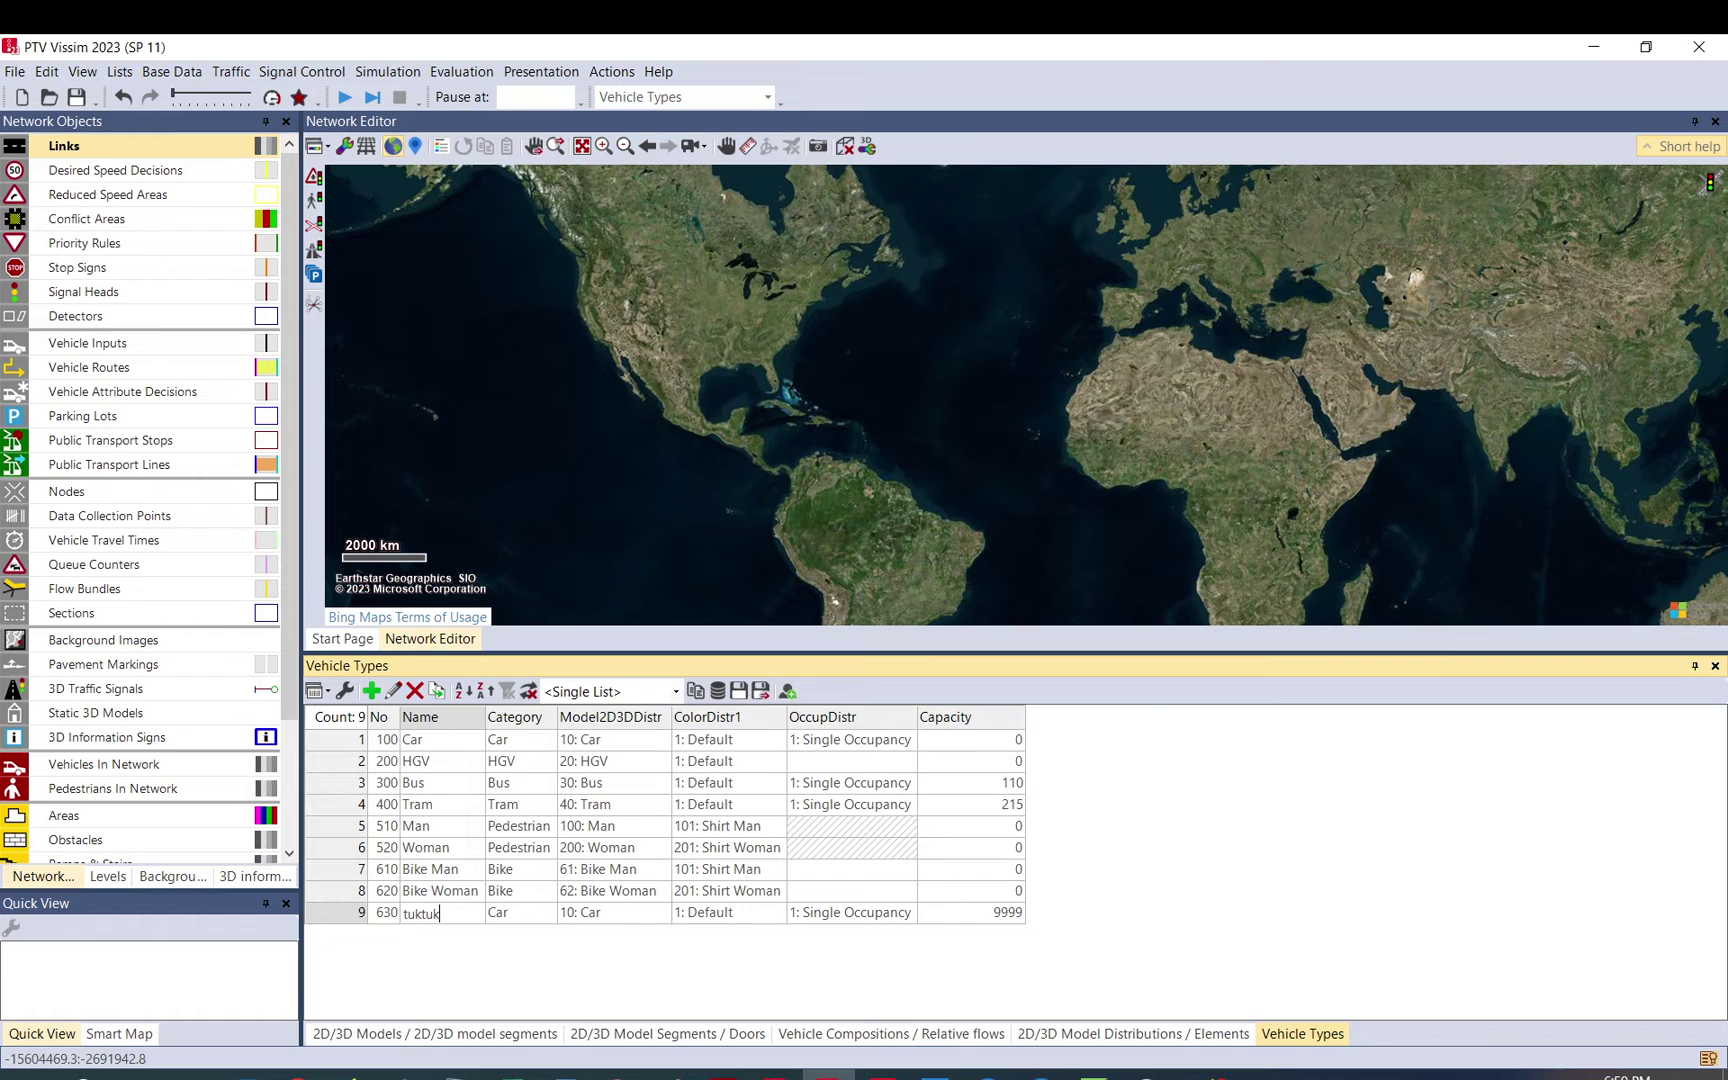
{"action": "key", "text": "Return"}
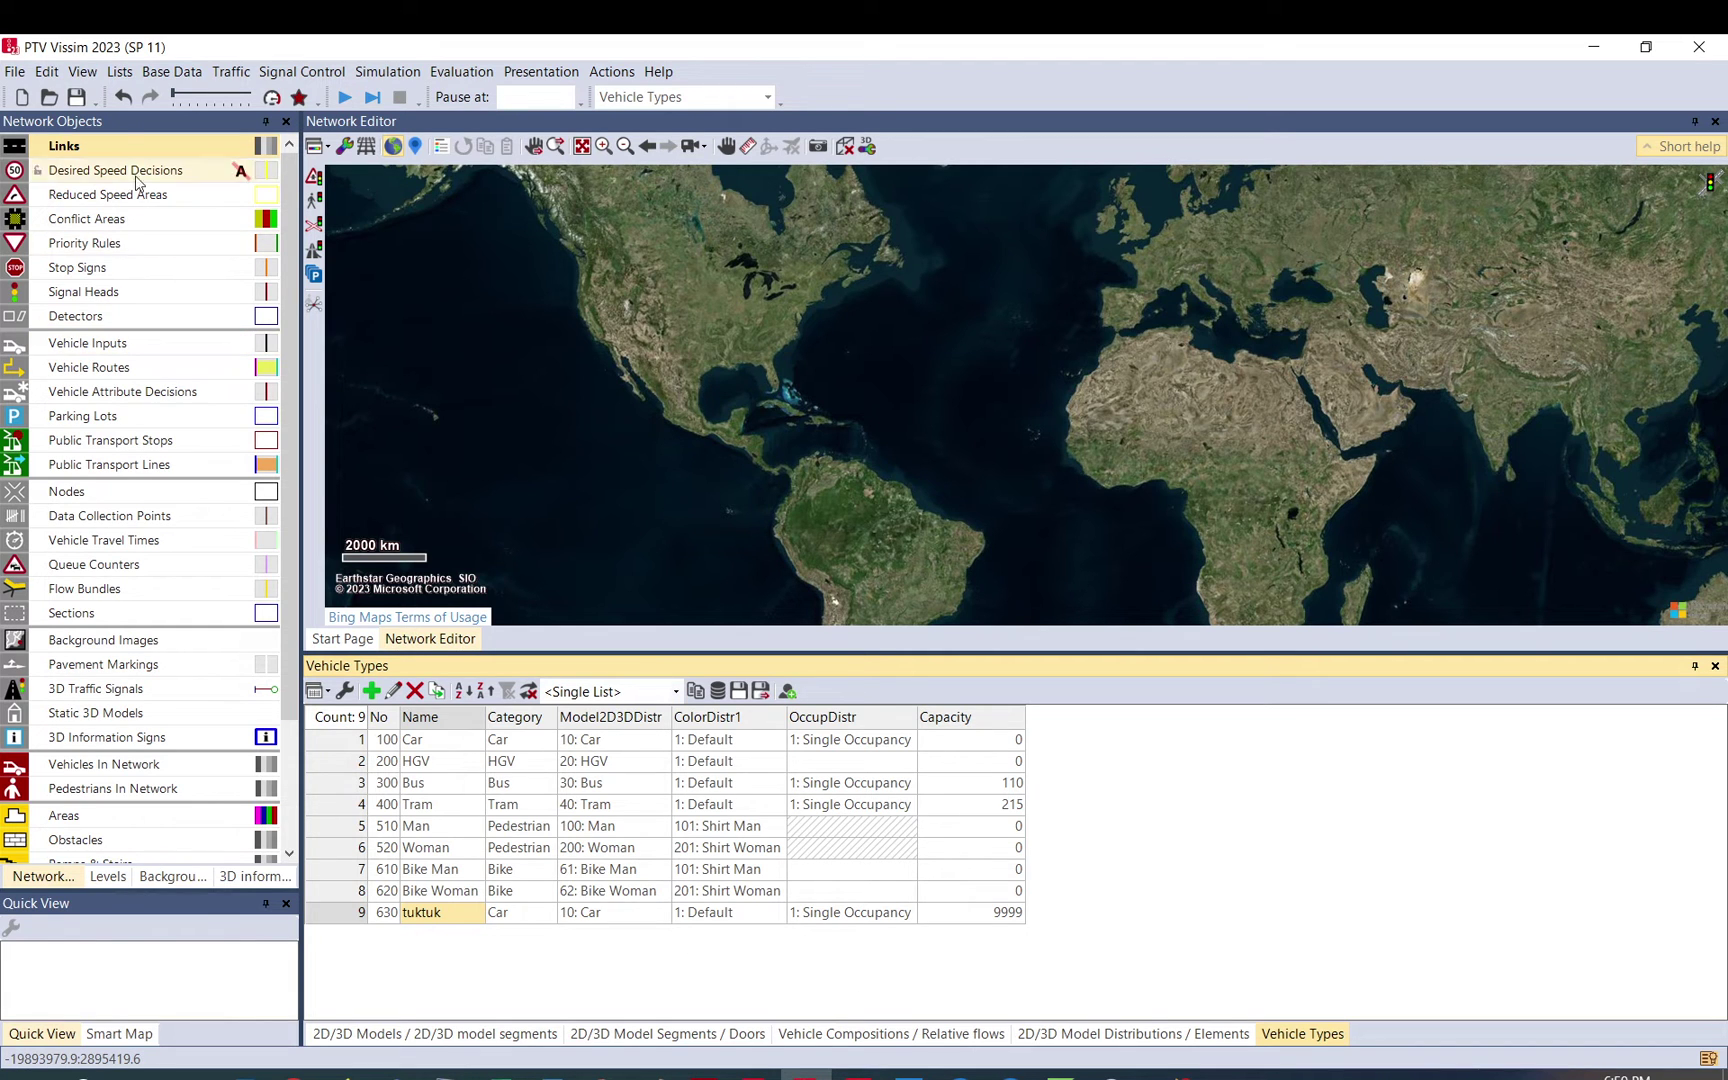
Show the Vehicle Classes list via Lists > Base Data and compare it with Vehicle Types
{"action": "left_click", "coordinate": [112, 74]}
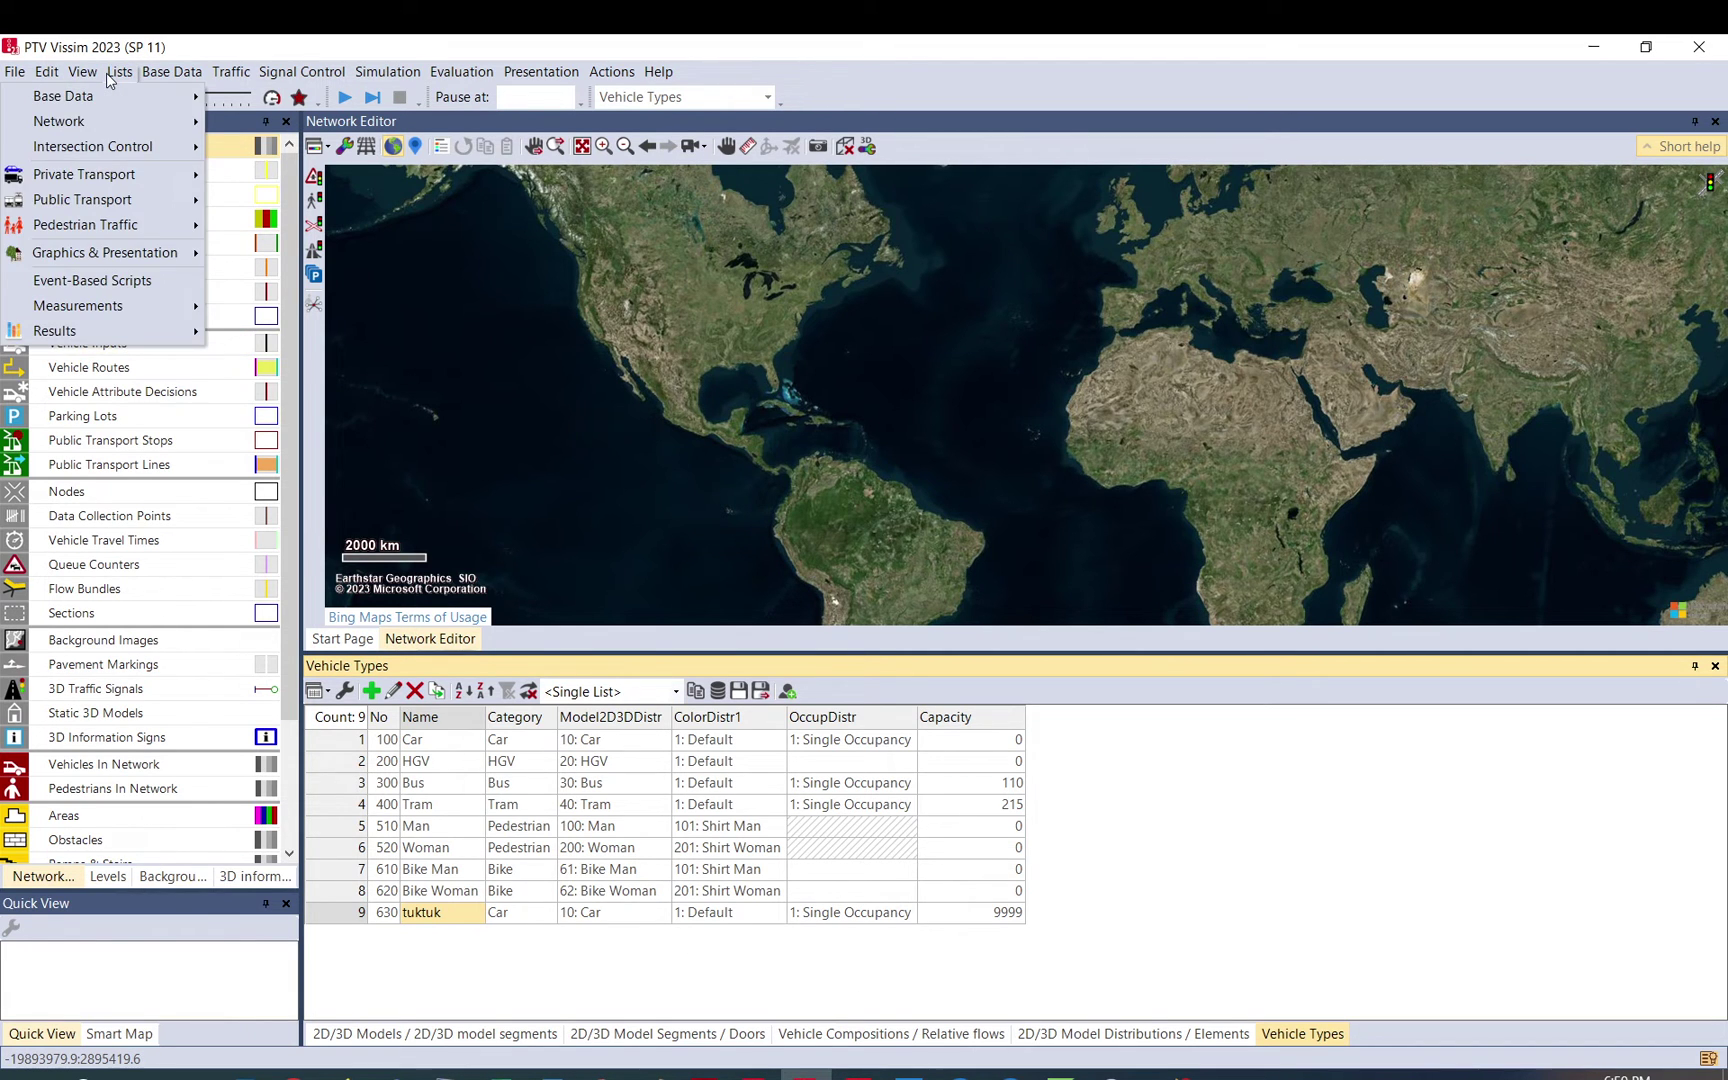
{"action": "mouse_move", "coordinate": [172, 72]}
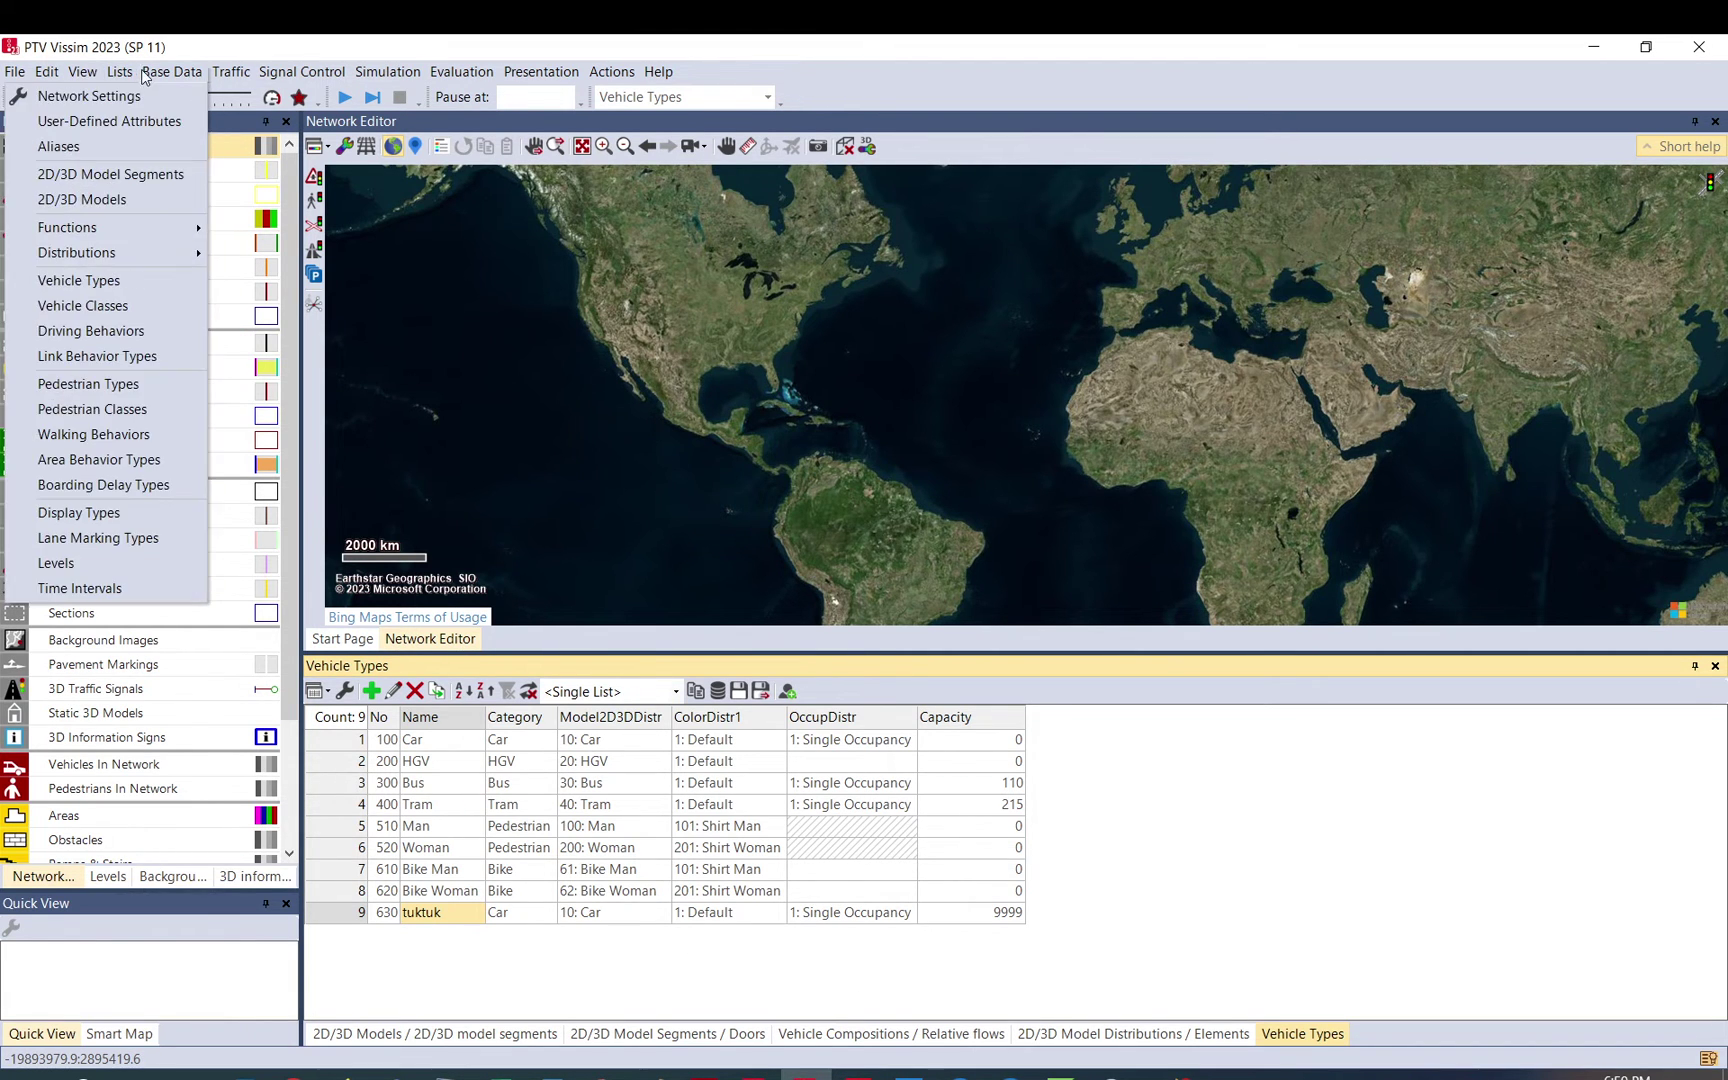
{"action": "left_click", "coordinate": [112, 306]}
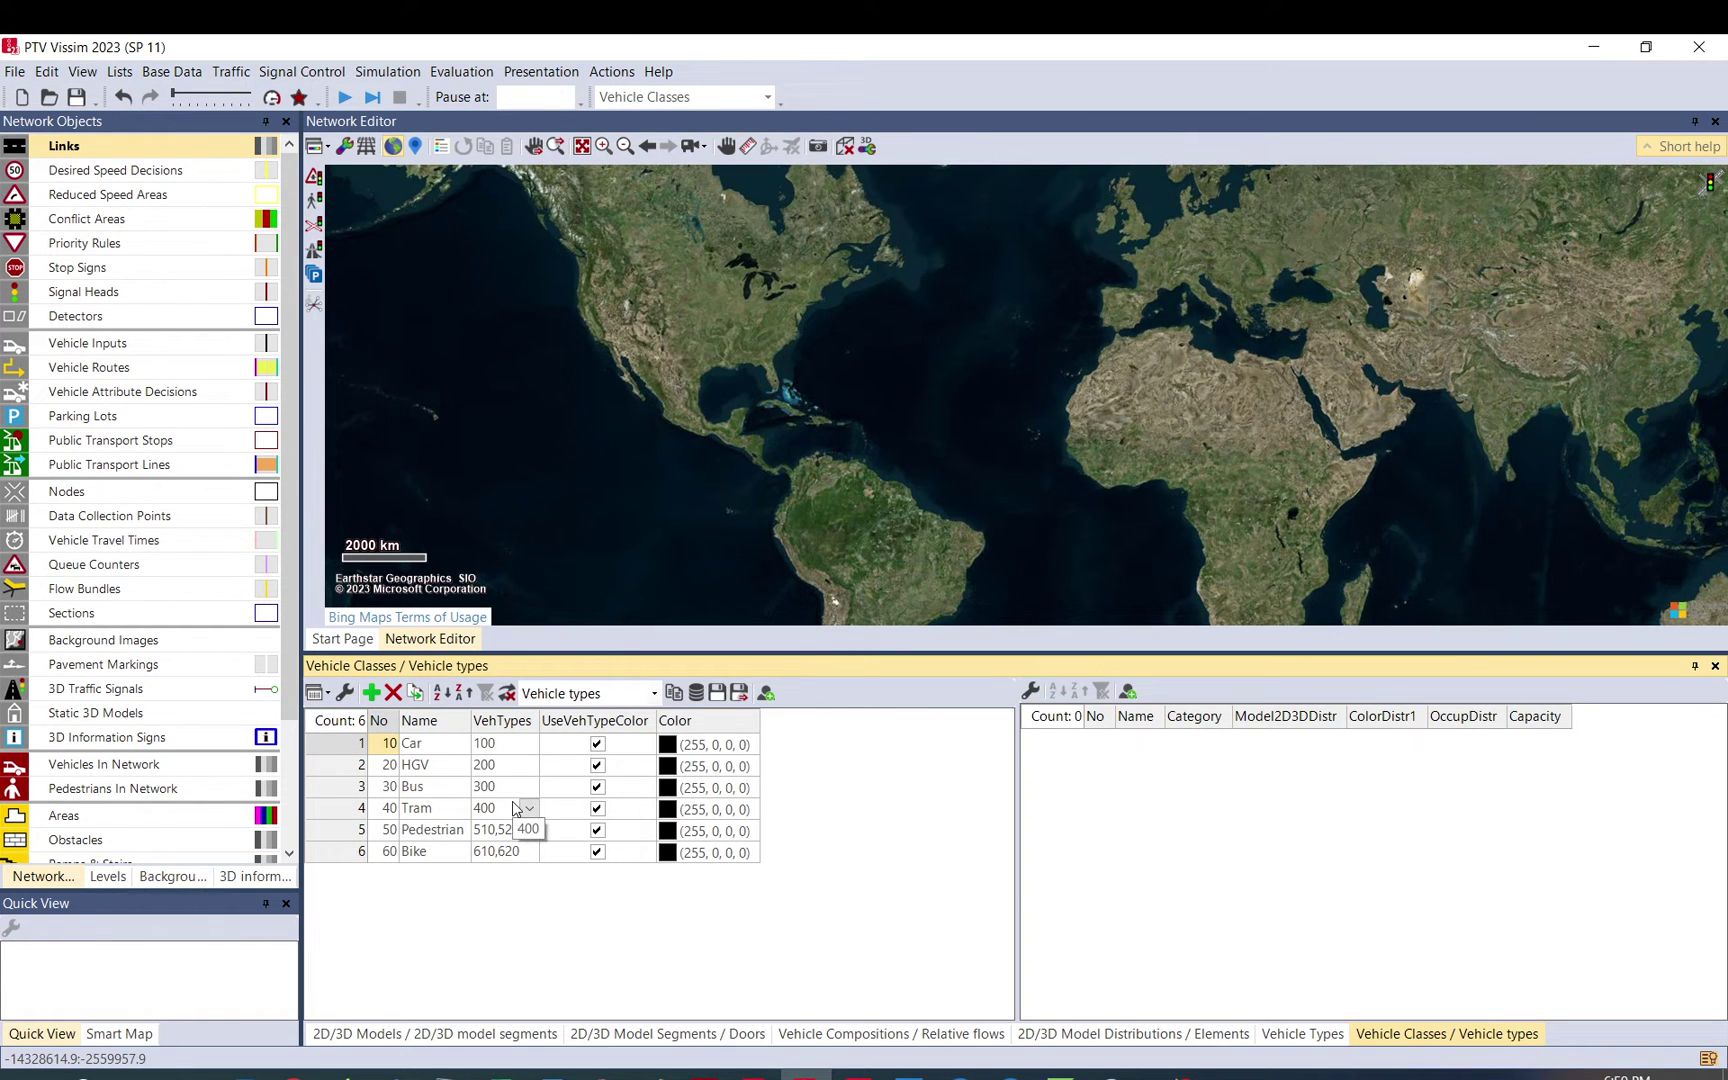
{"action": "left_click", "coordinate": [1295, 1035]}
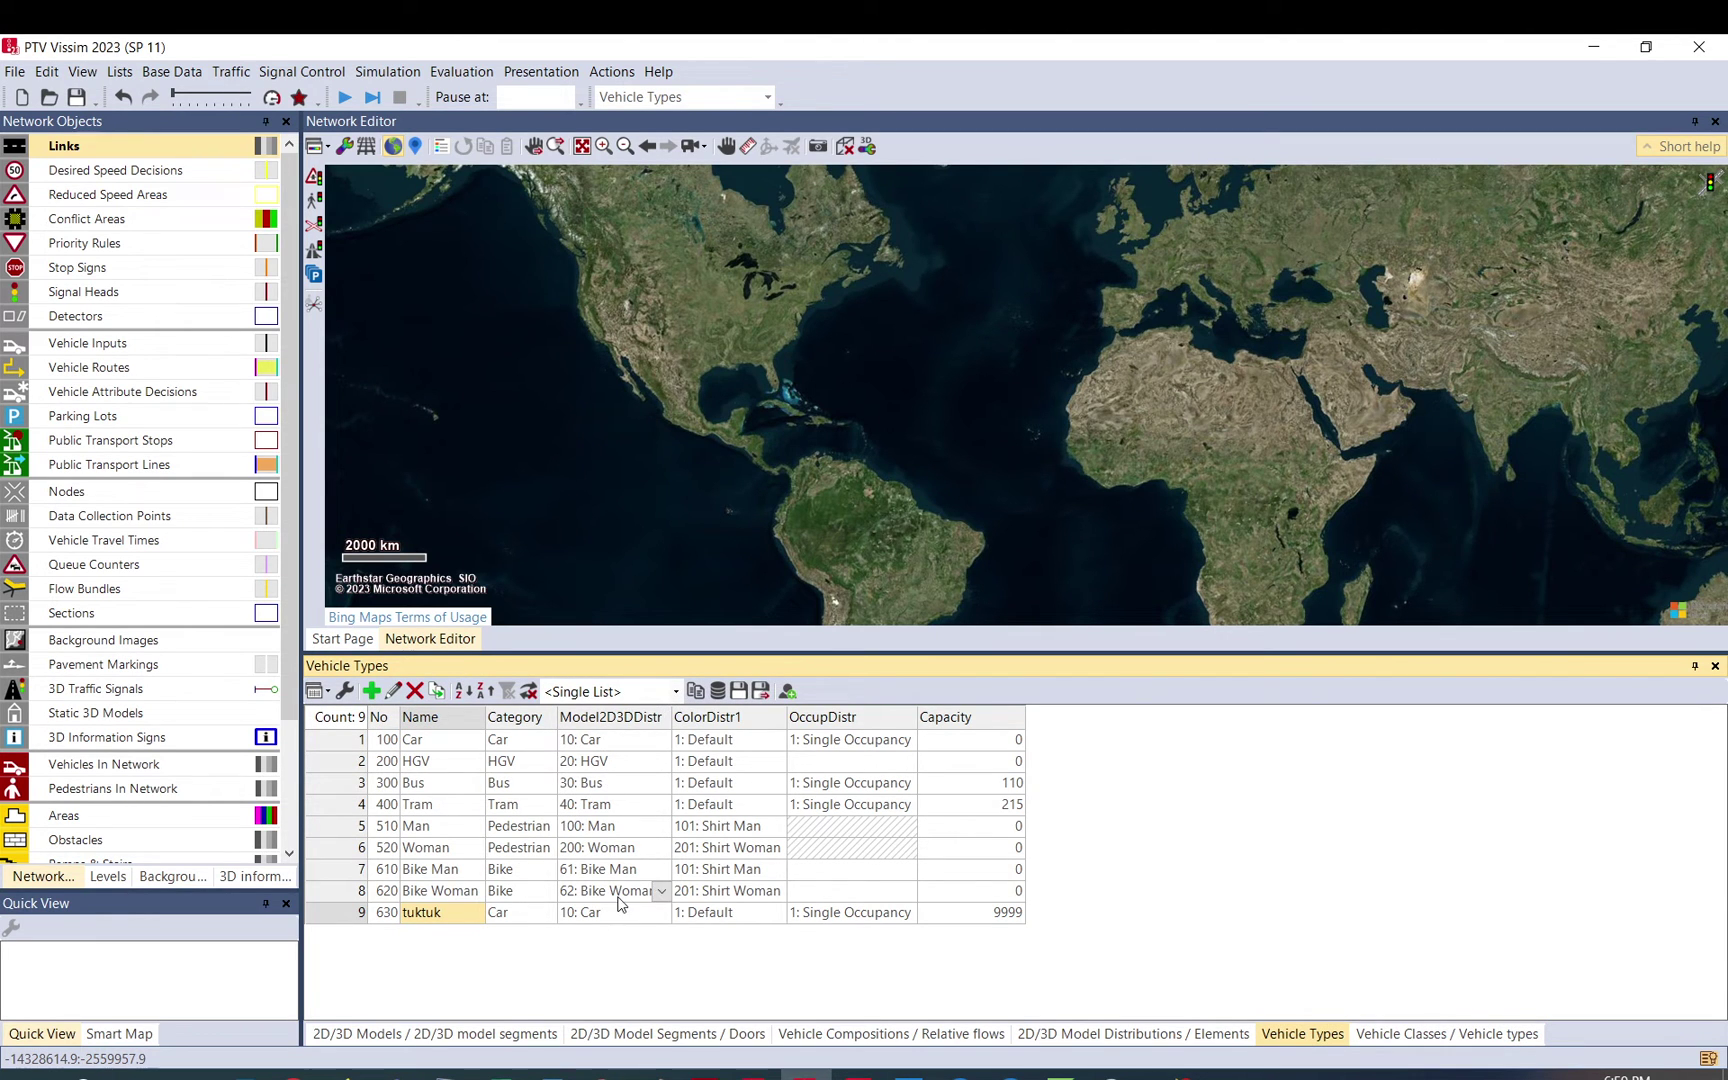
{"action": "left_click", "coordinate": [1401, 1035]}
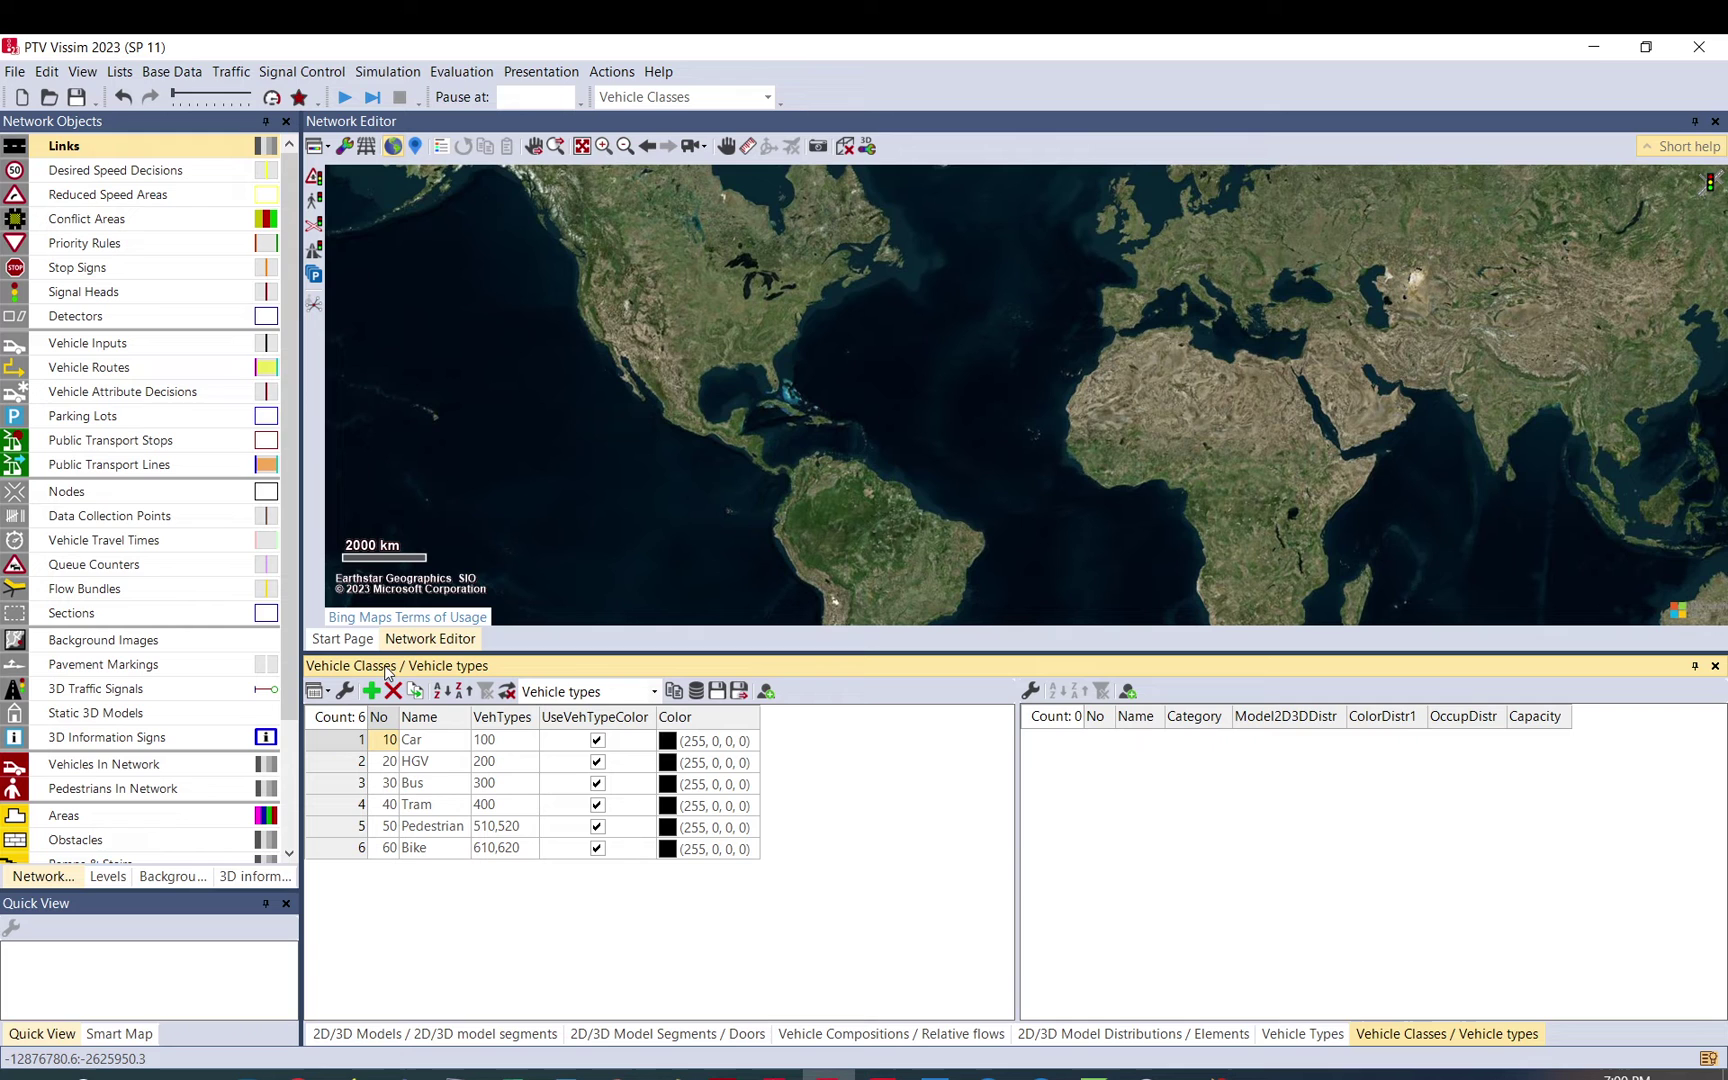
{"action": "left_click", "coordinate": [1303, 1033]}
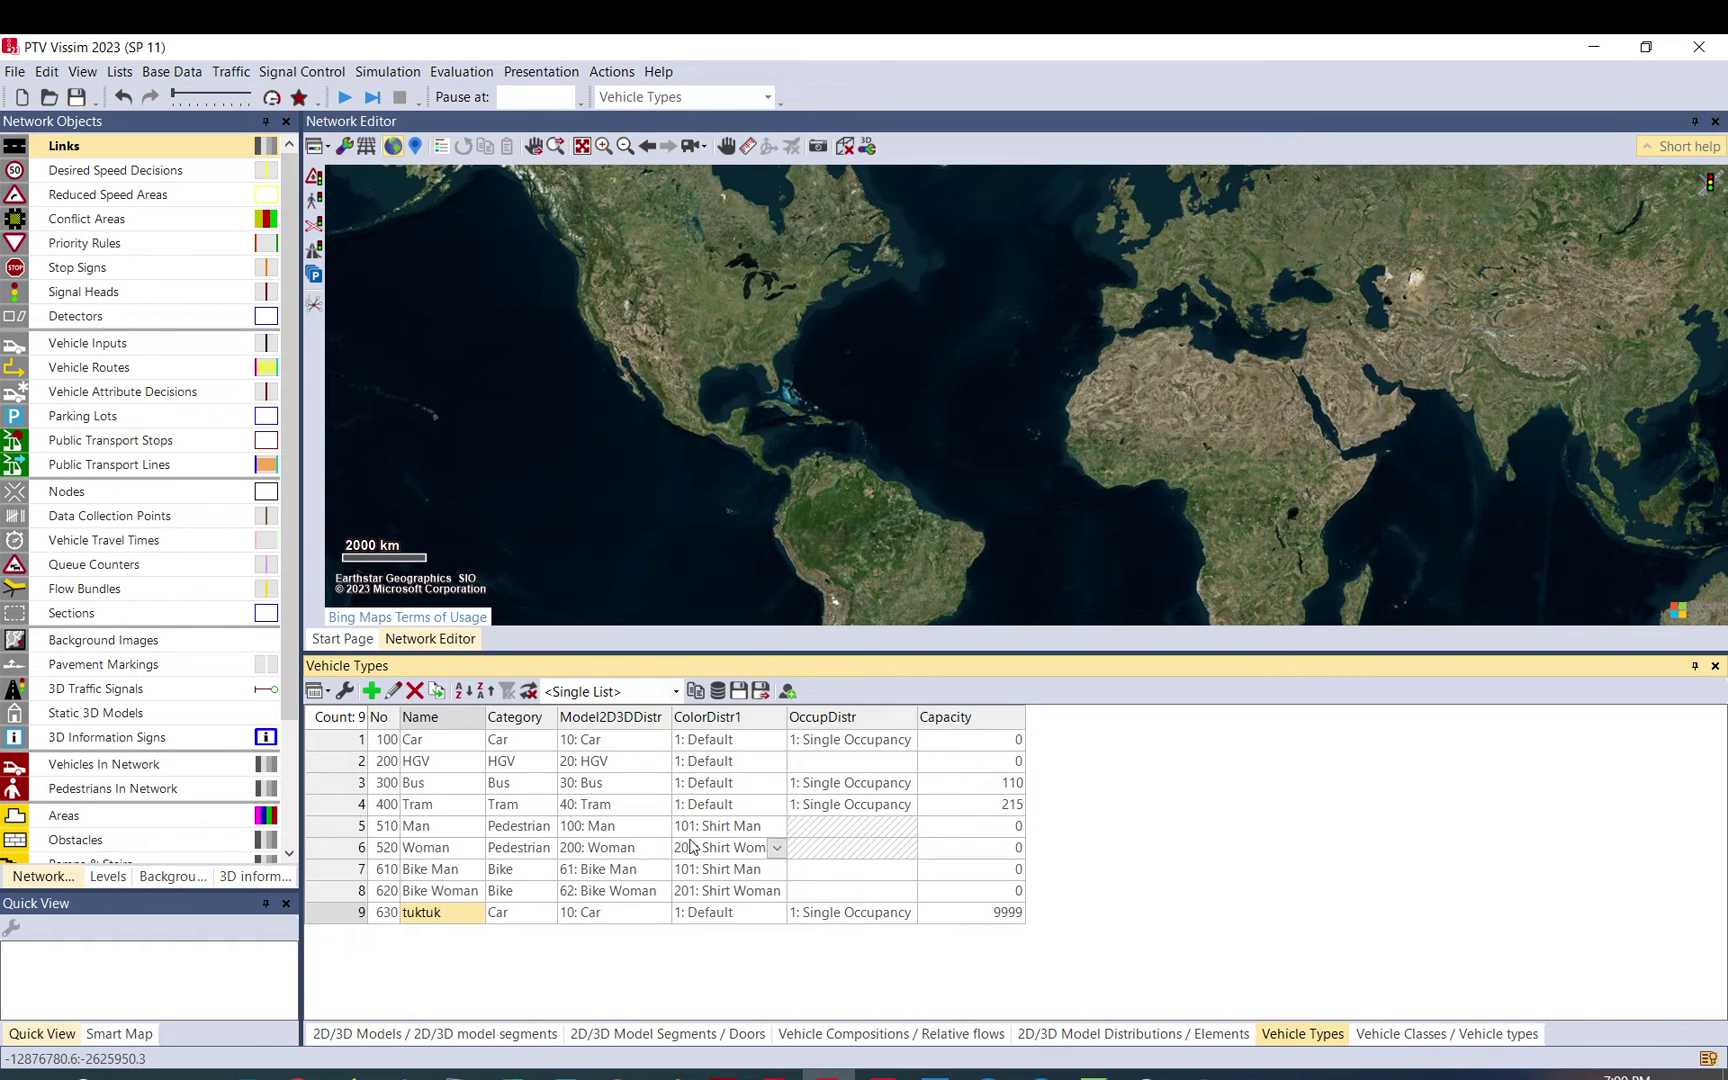
Add tuktuk to the Car vehicle class so its types become 100,630
{"action": "left_click", "coordinate": [1418, 1036]}
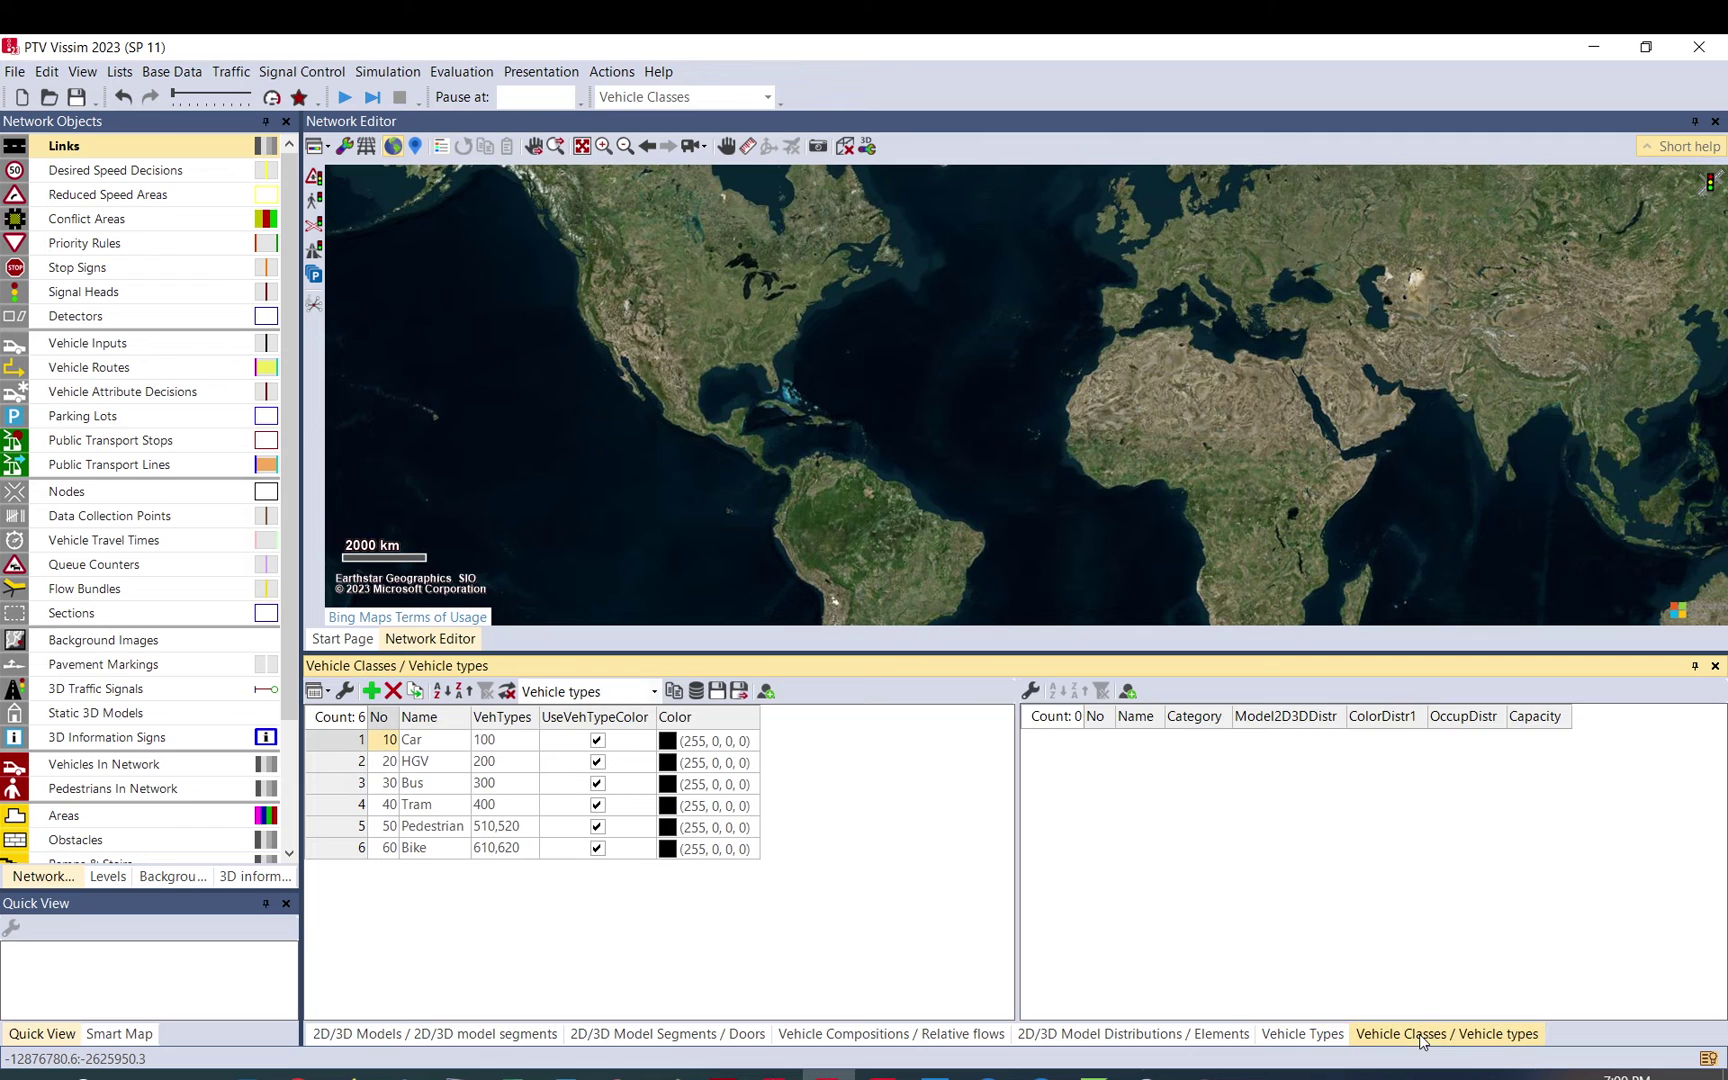
{"action": "left_click", "coordinate": [362, 741]}
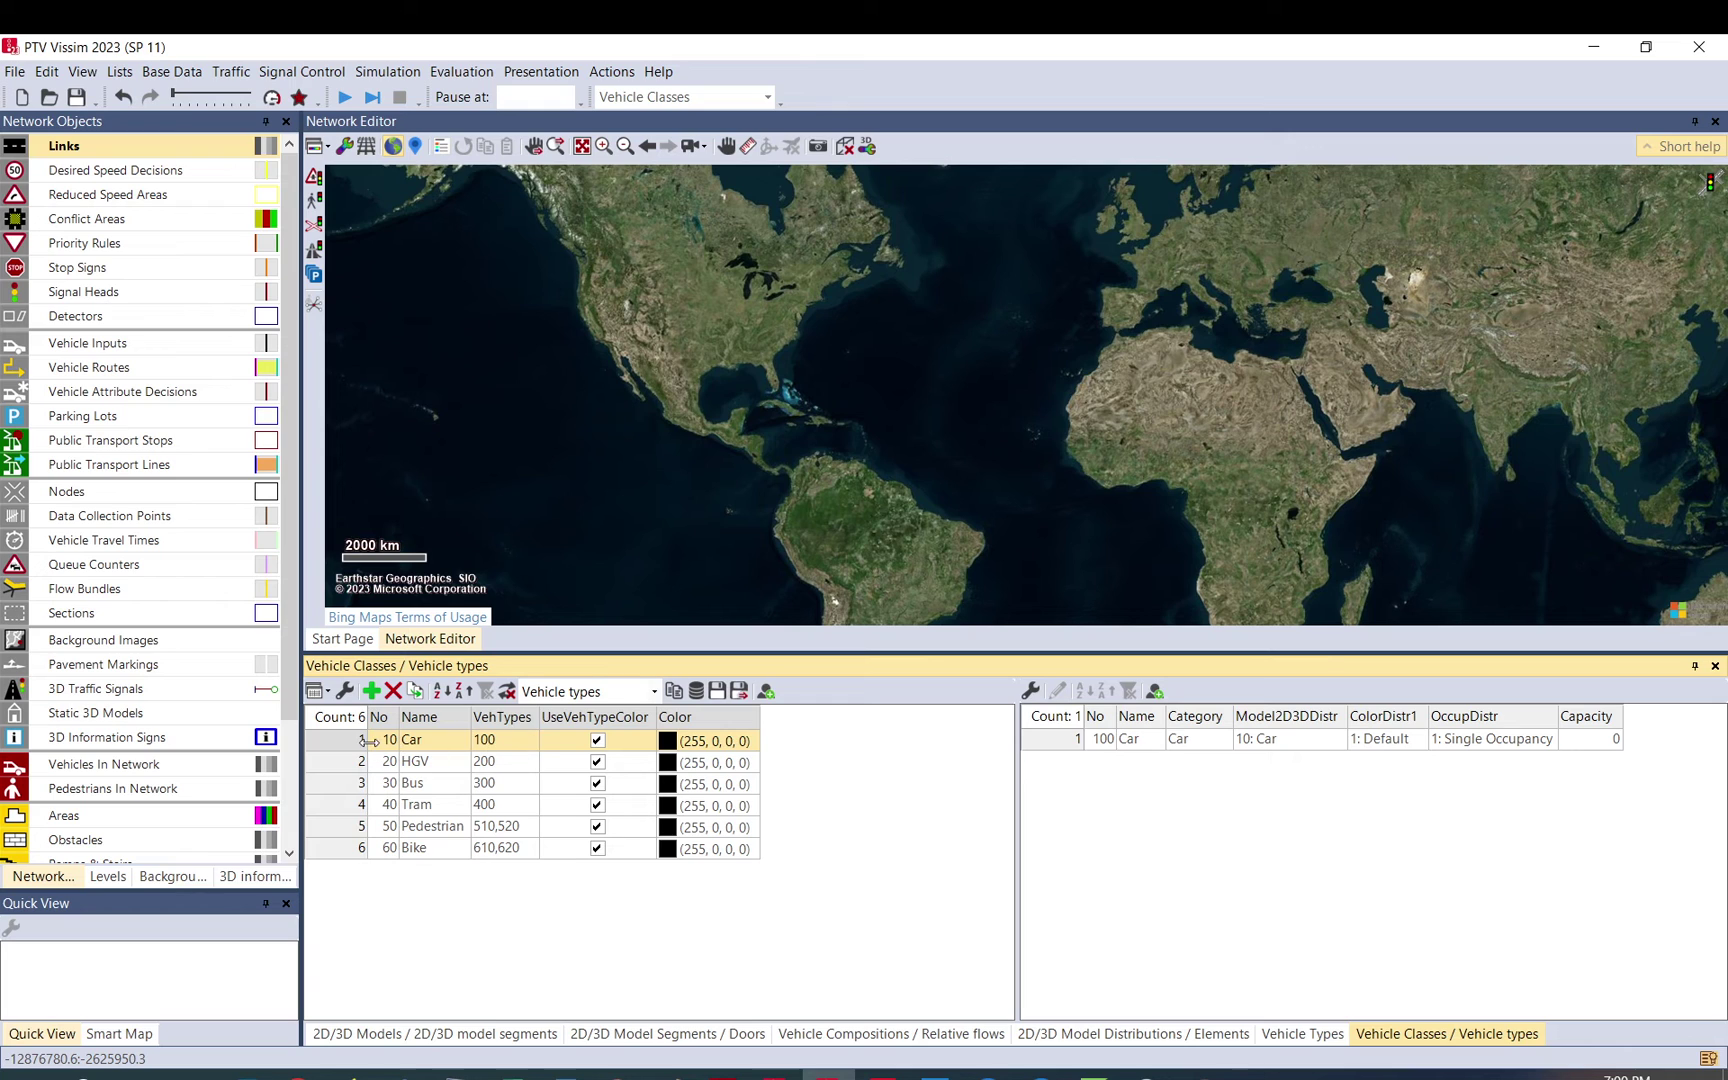
{"action": "left_click", "coordinate": [529, 746]}
{"action": "left_click", "coordinate": [530, 744]}
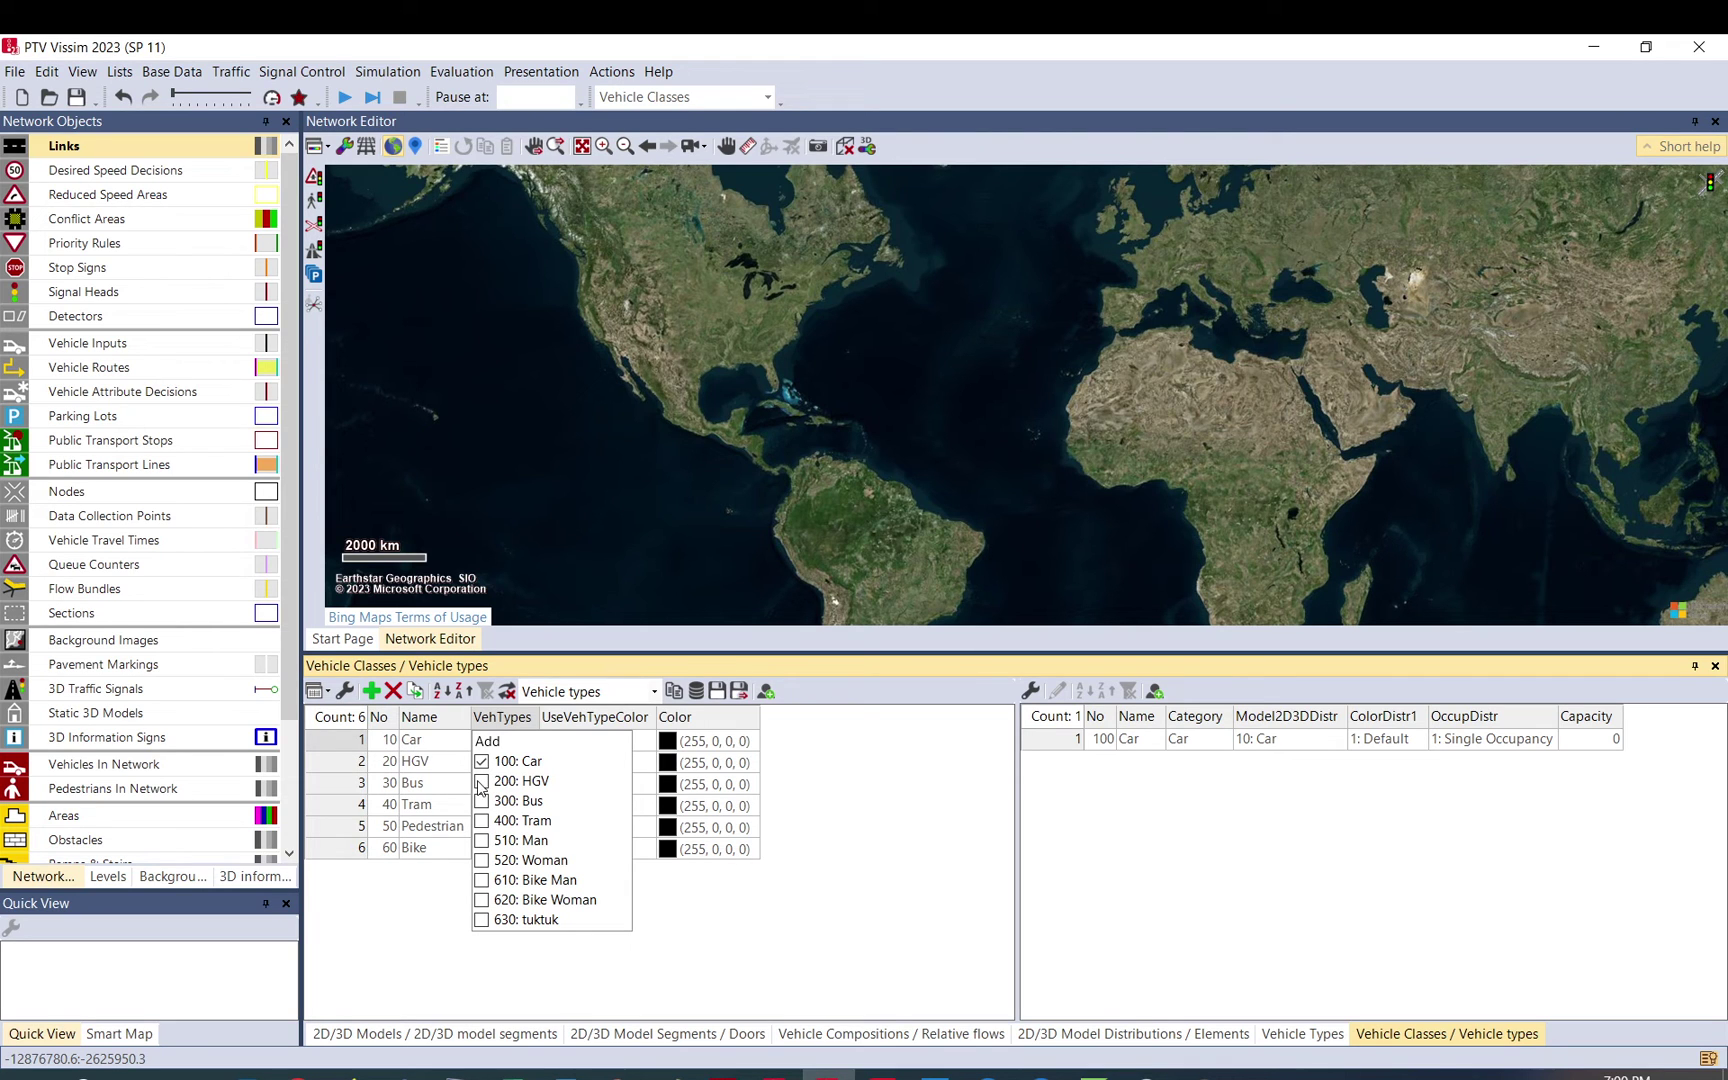
{"action": "left_click", "coordinate": [482, 920]}
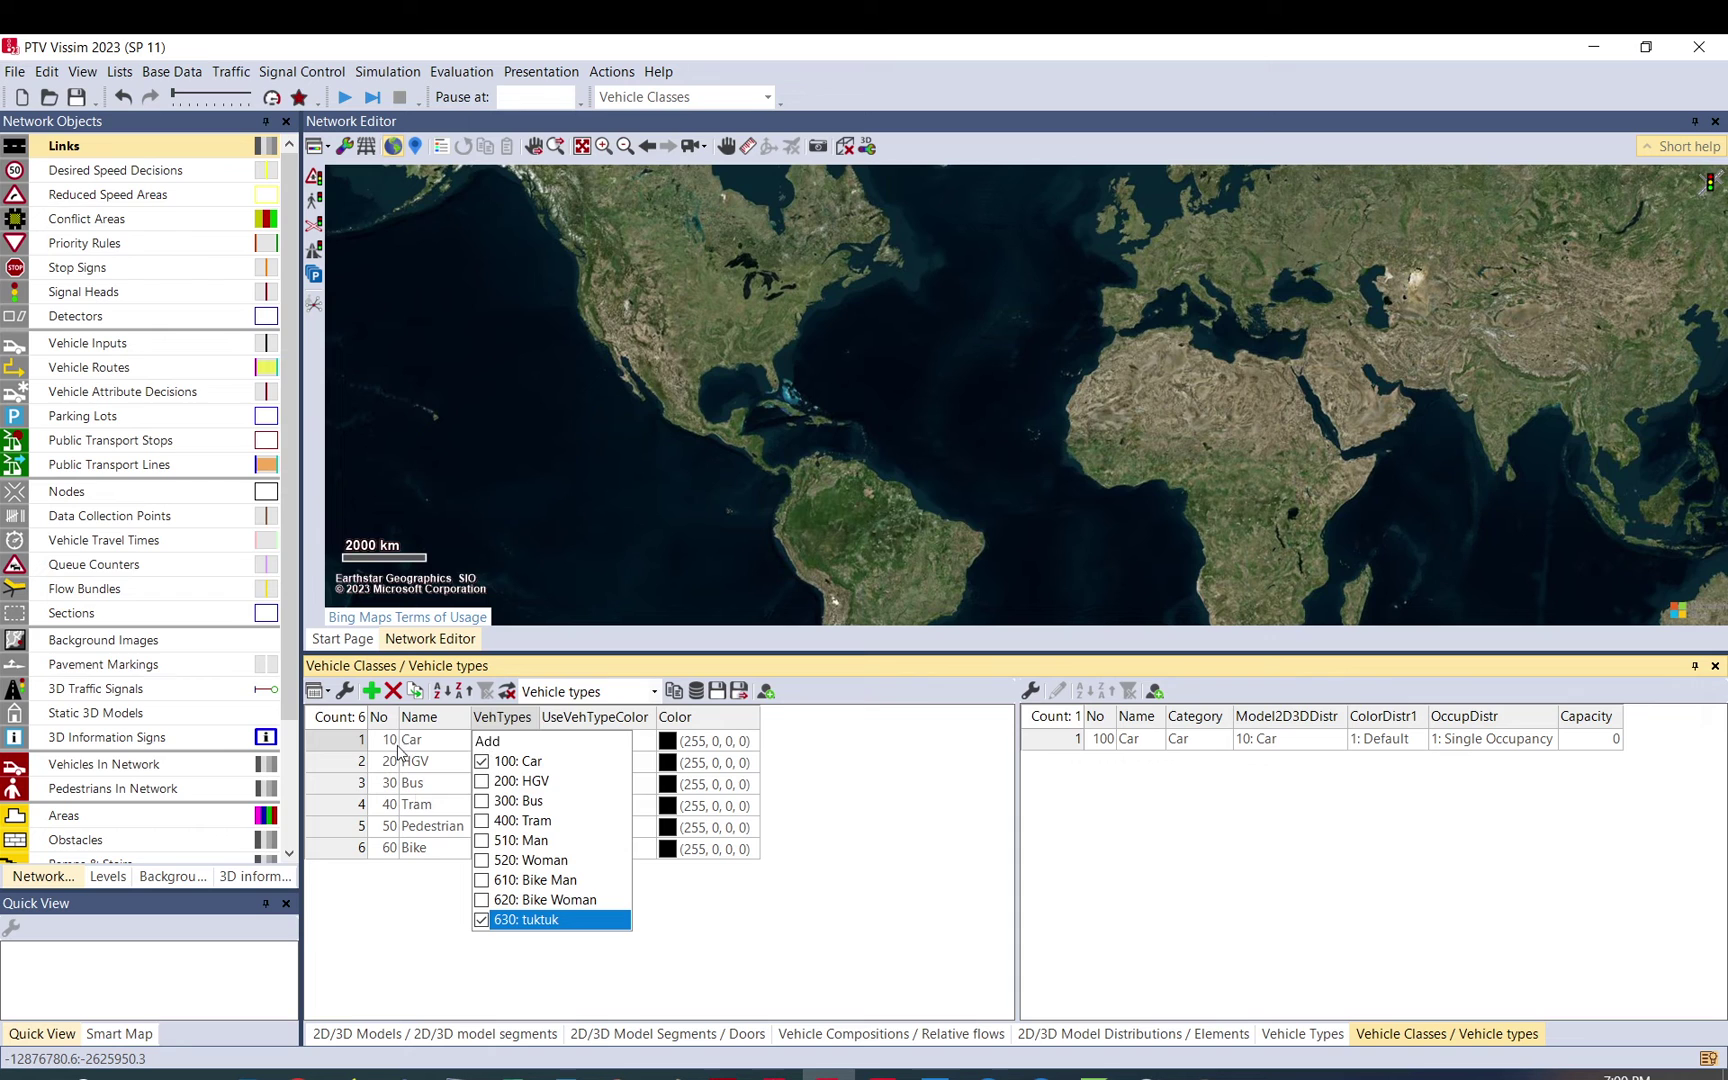
{"action": "left_click", "coordinate": [445, 955]}
Rename the class 'Car including tuktuk', widen the Name column, and keep HGV unticked
{"action": "left_click", "coordinate": [445, 745]}
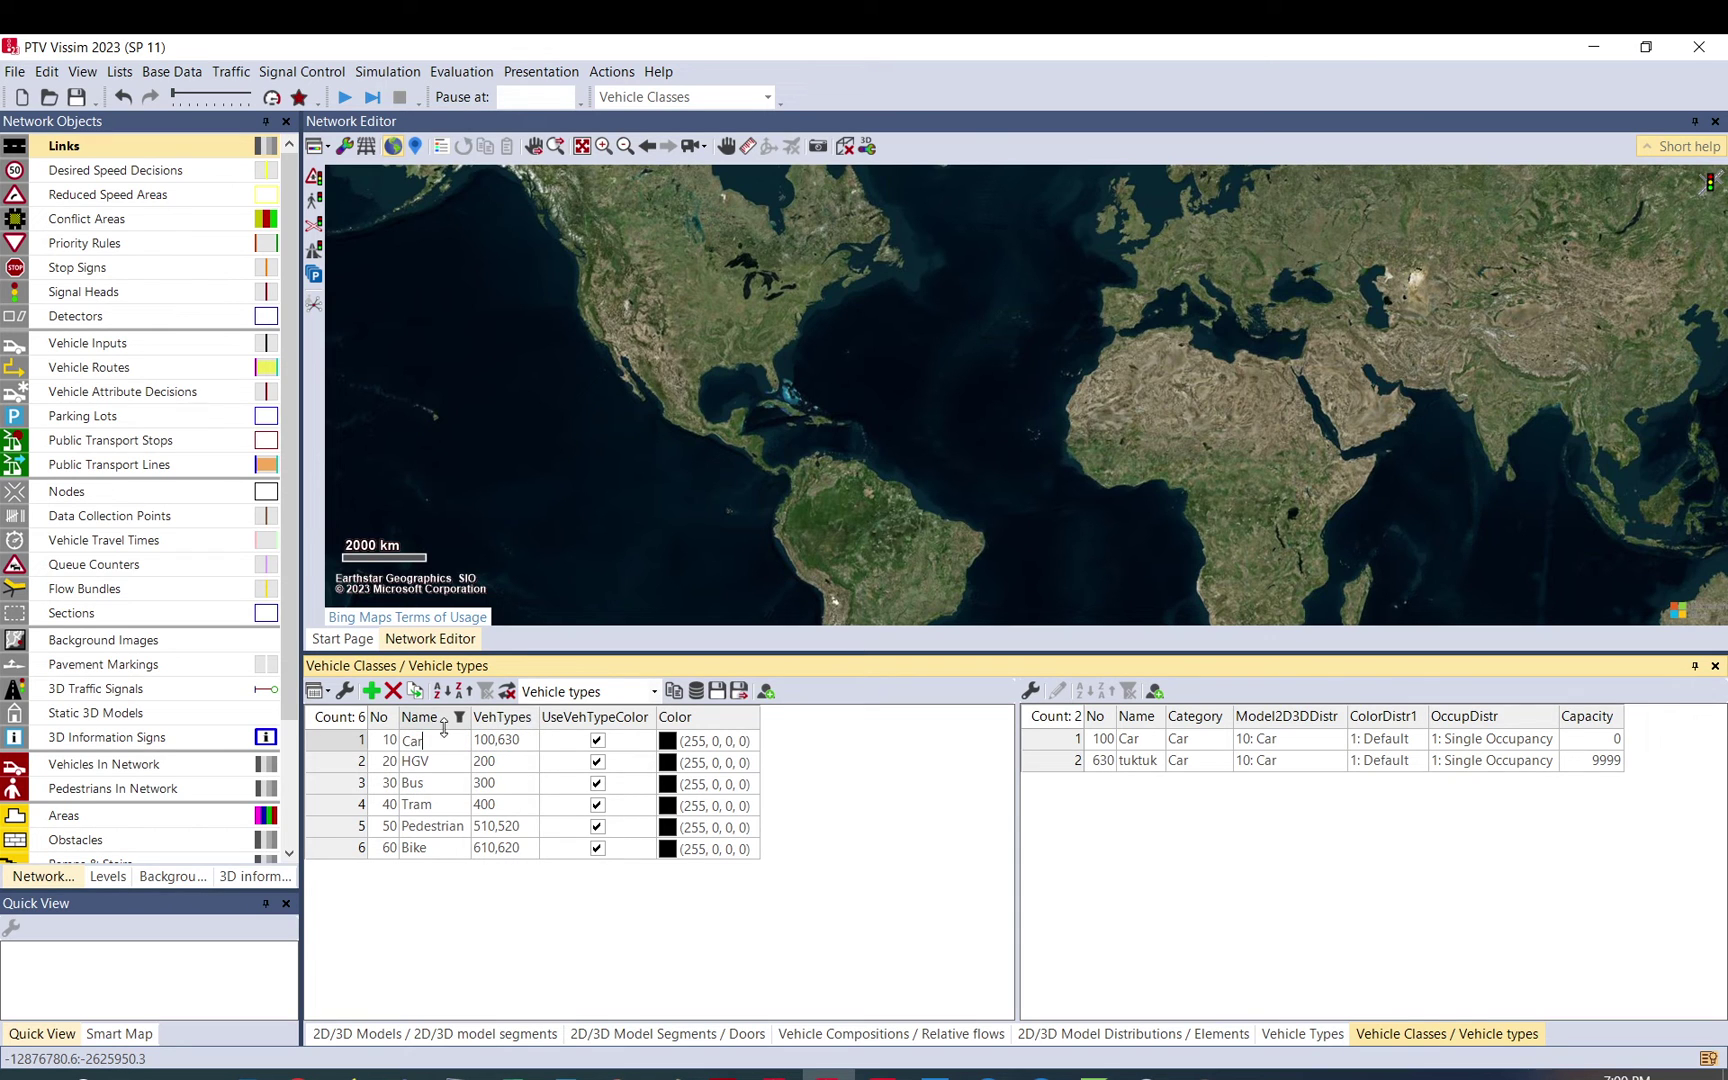
{"action": "type", "text": "includ"}
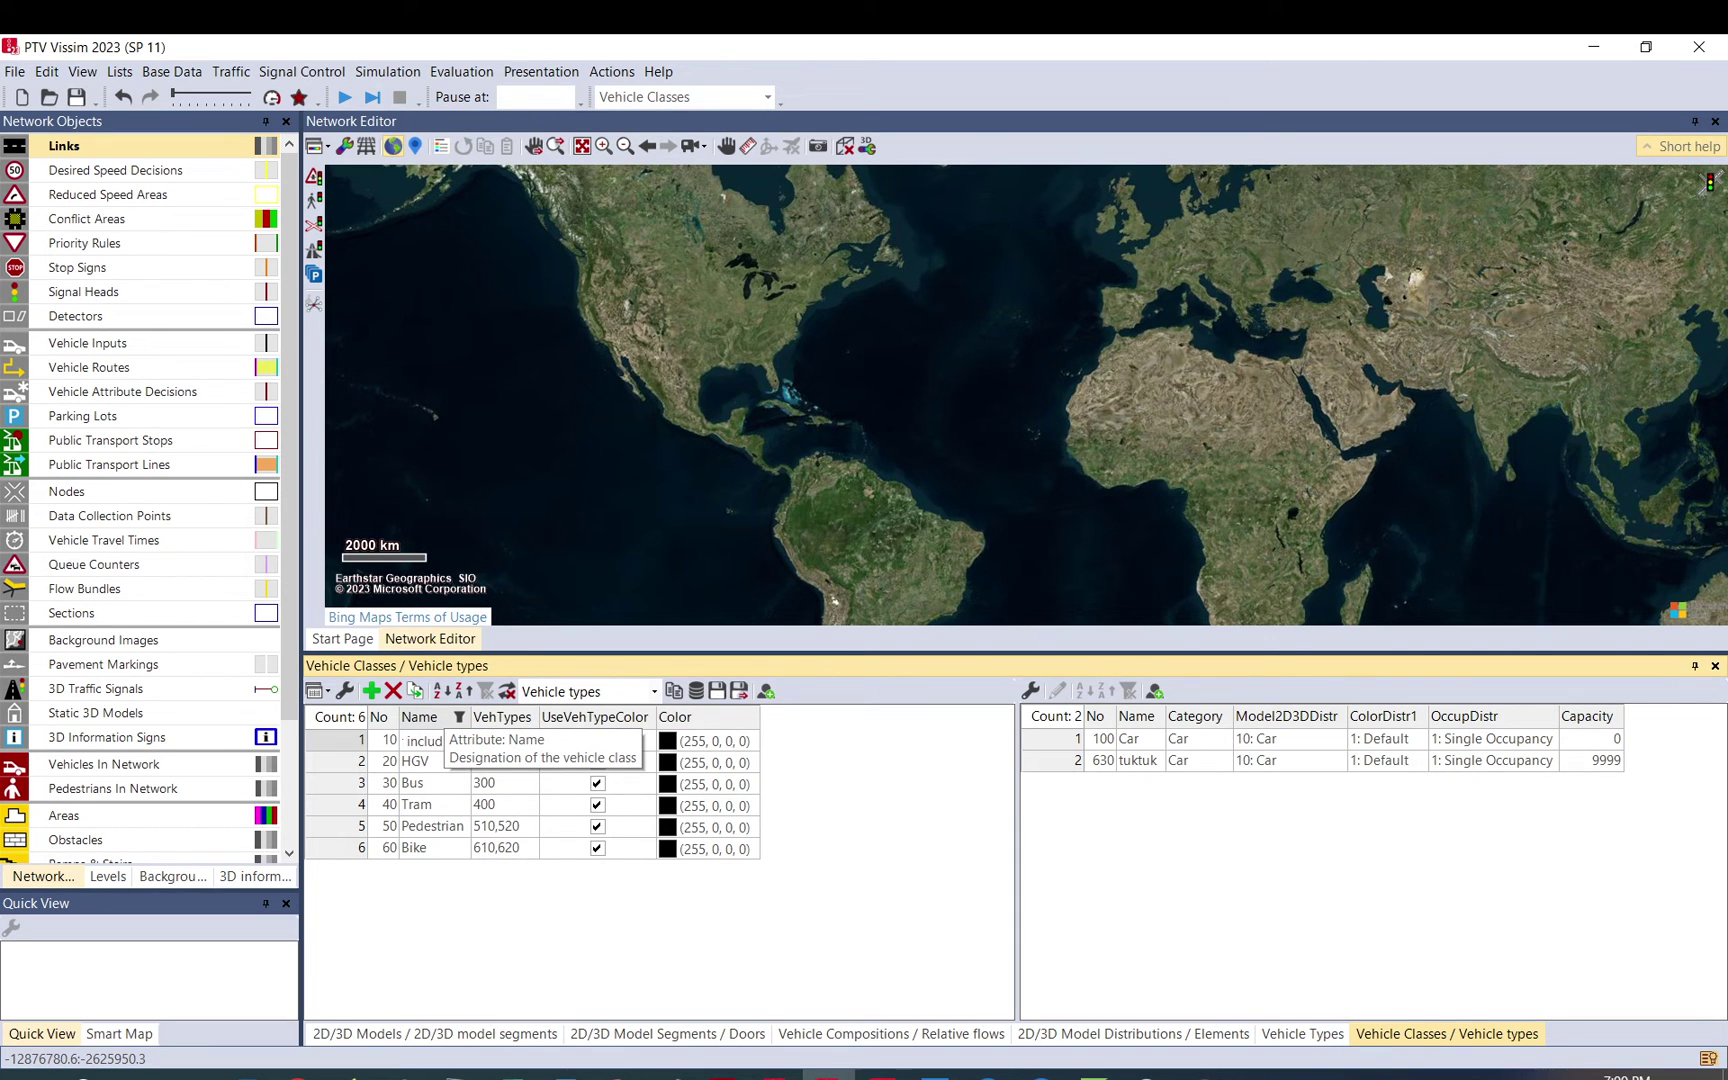
{"action": "type", "text": "ing tuktuk"}
{"action": "key", "text": "Return"}
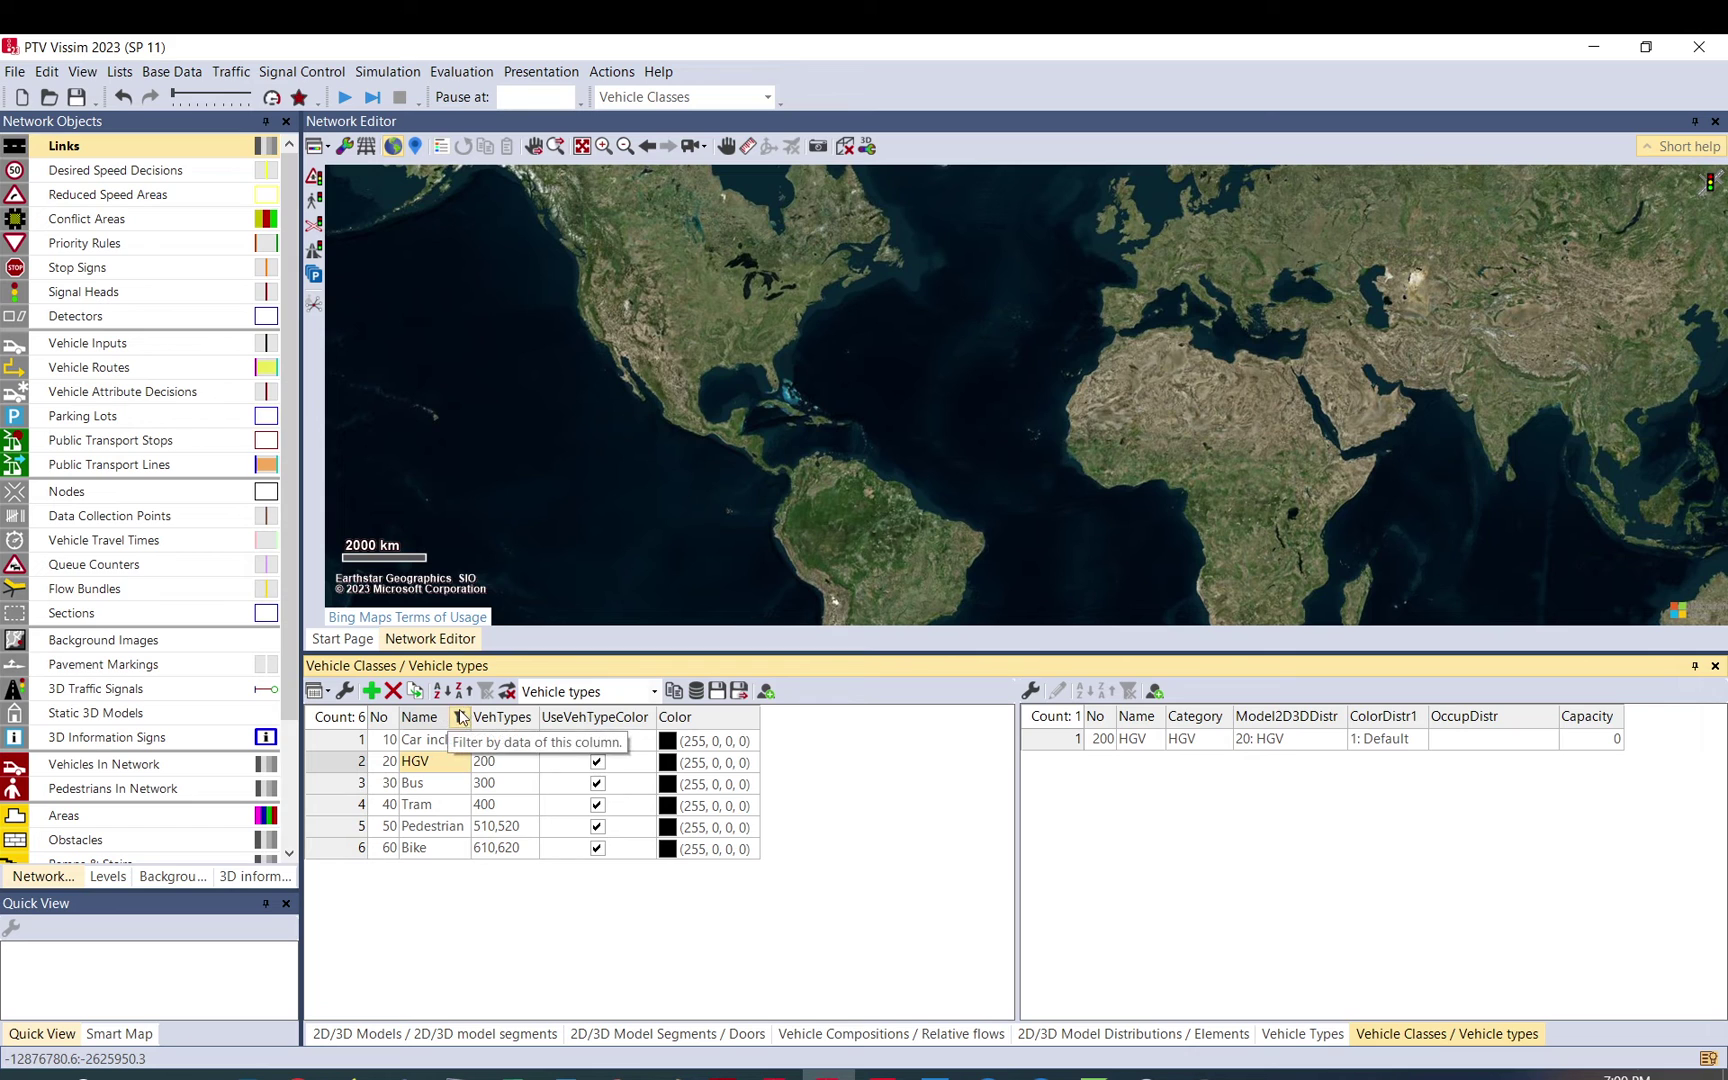
{"action": "left_click_drag", "start_coordinate": [470, 716], "coordinate": [570, 709]}
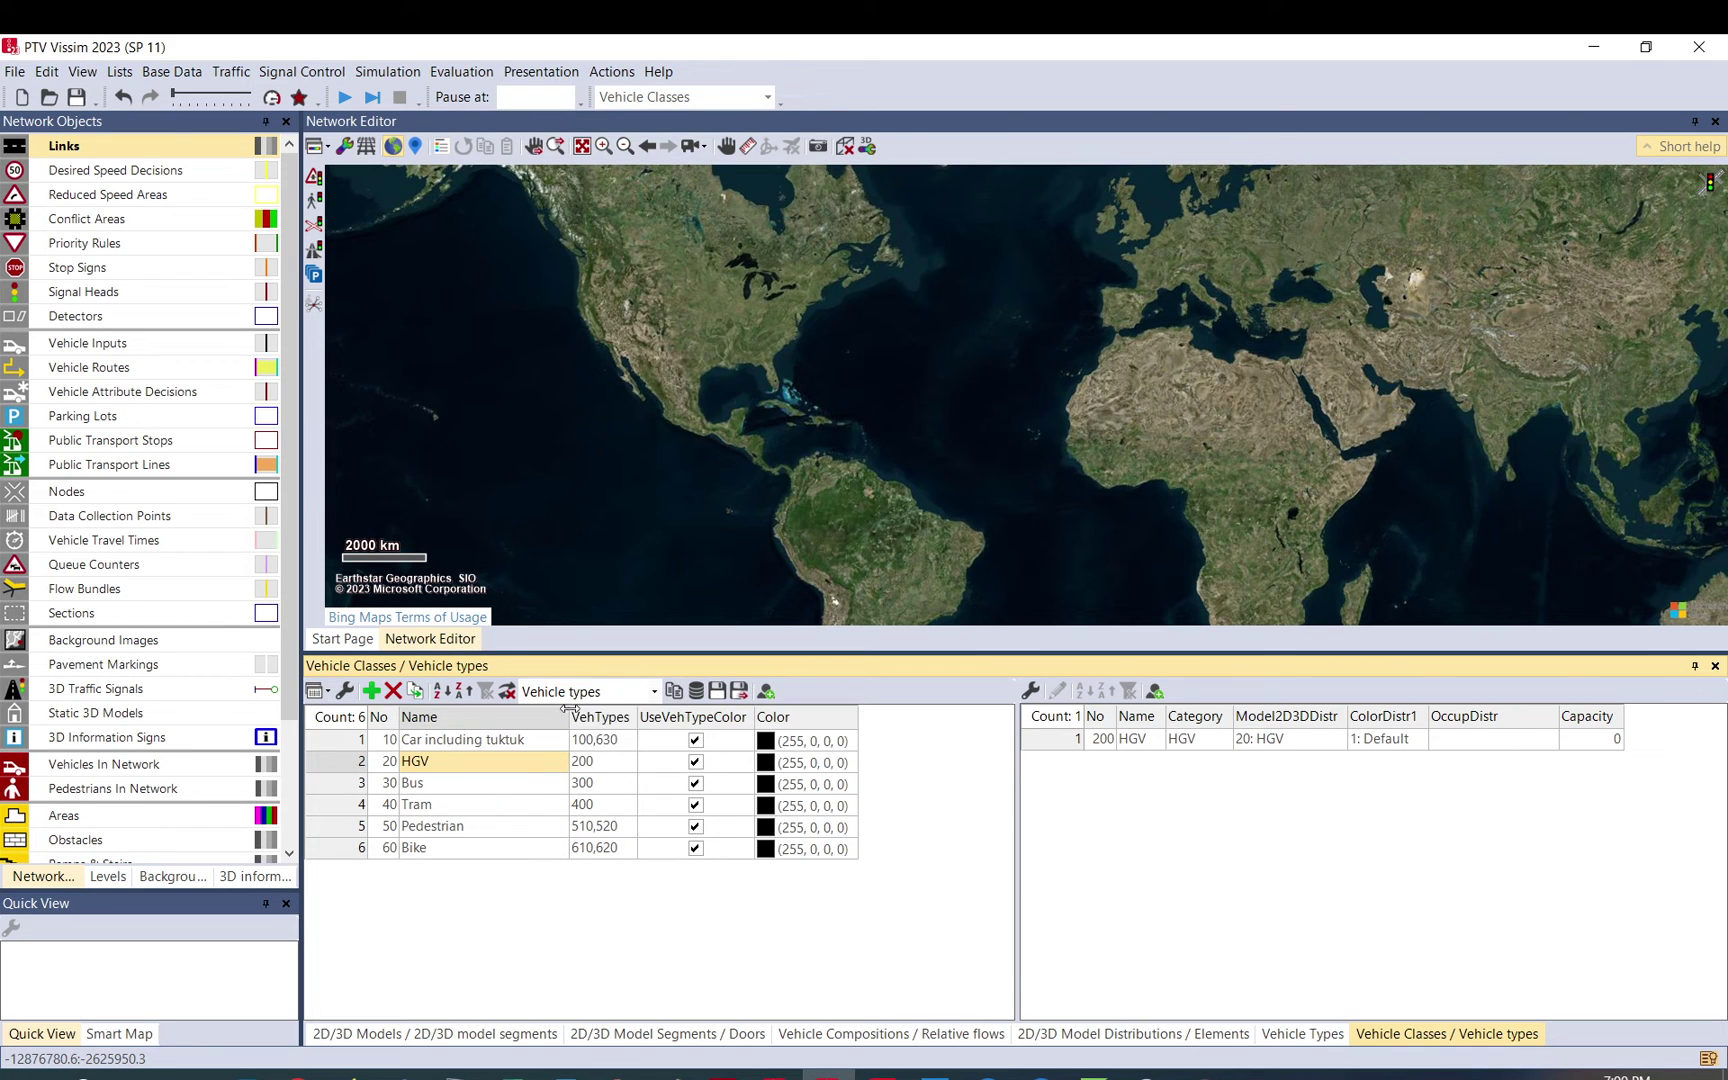
{"action": "left_click", "coordinate": [618, 744]}
{"action": "left_click", "coordinate": [626, 745]}
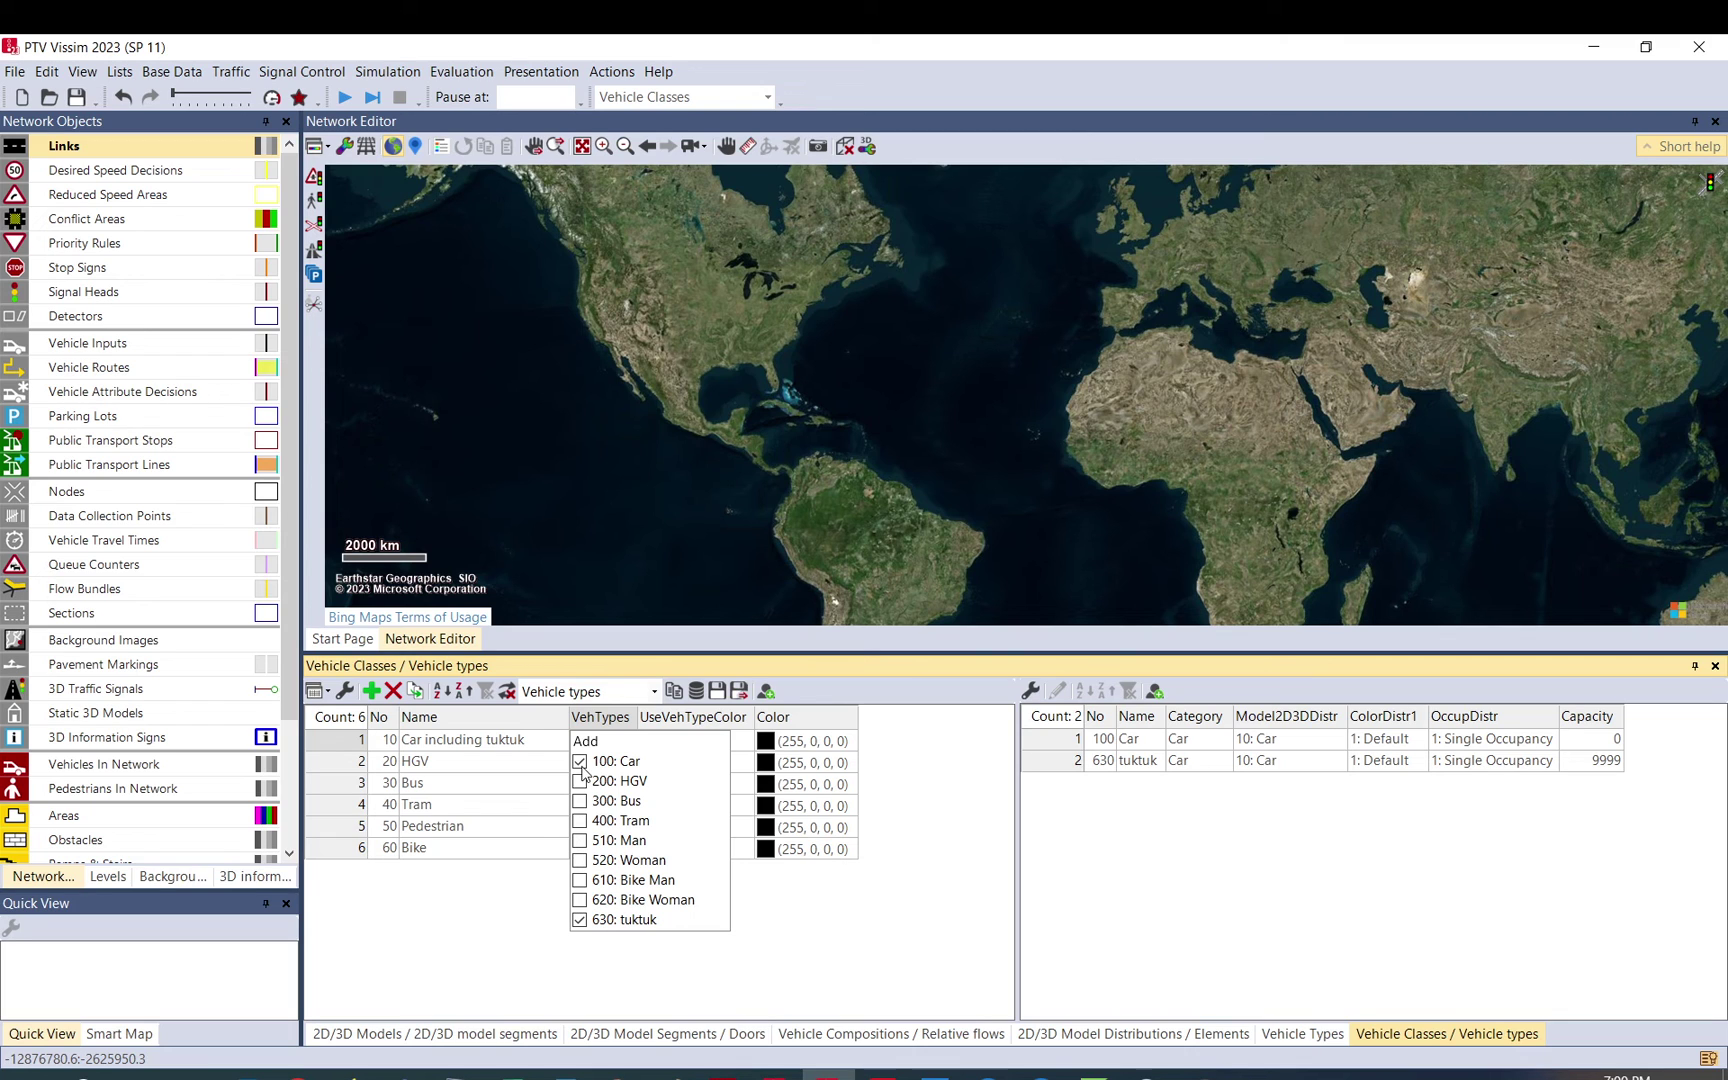
{"action": "left_click", "coordinate": [580, 782]}
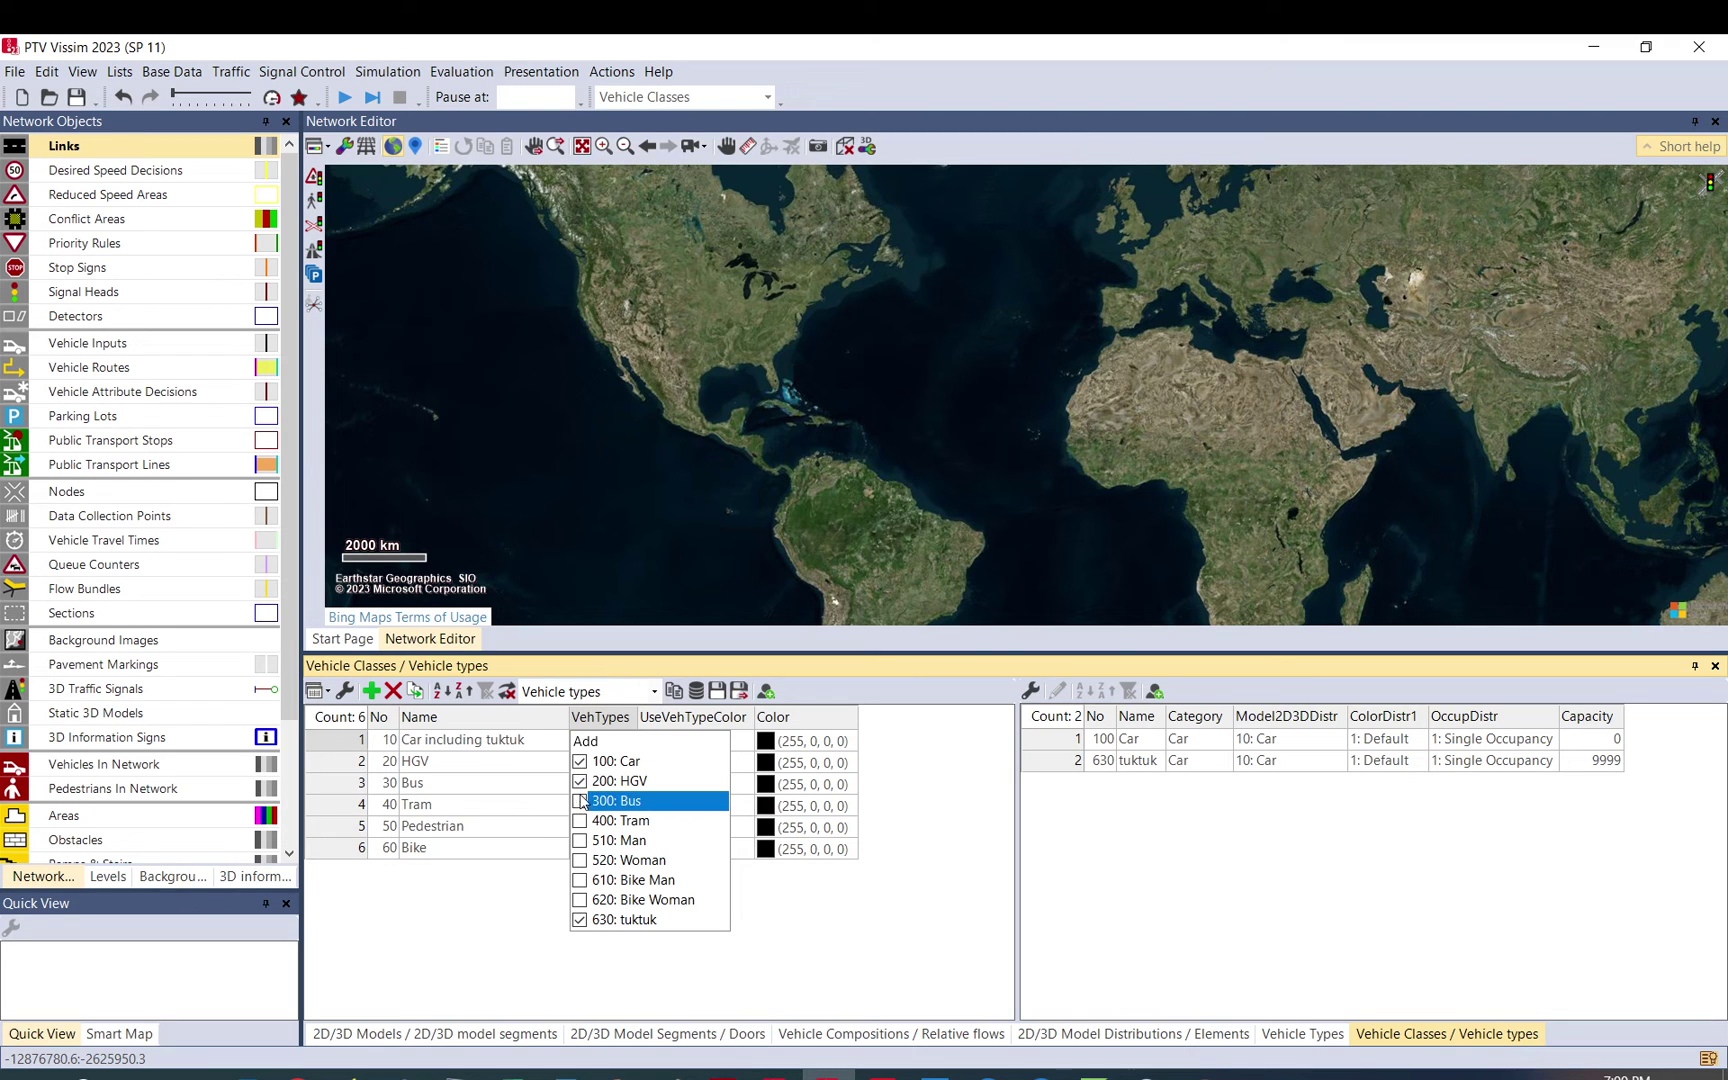
{"action": "left_click", "coordinate": [580, 781]}
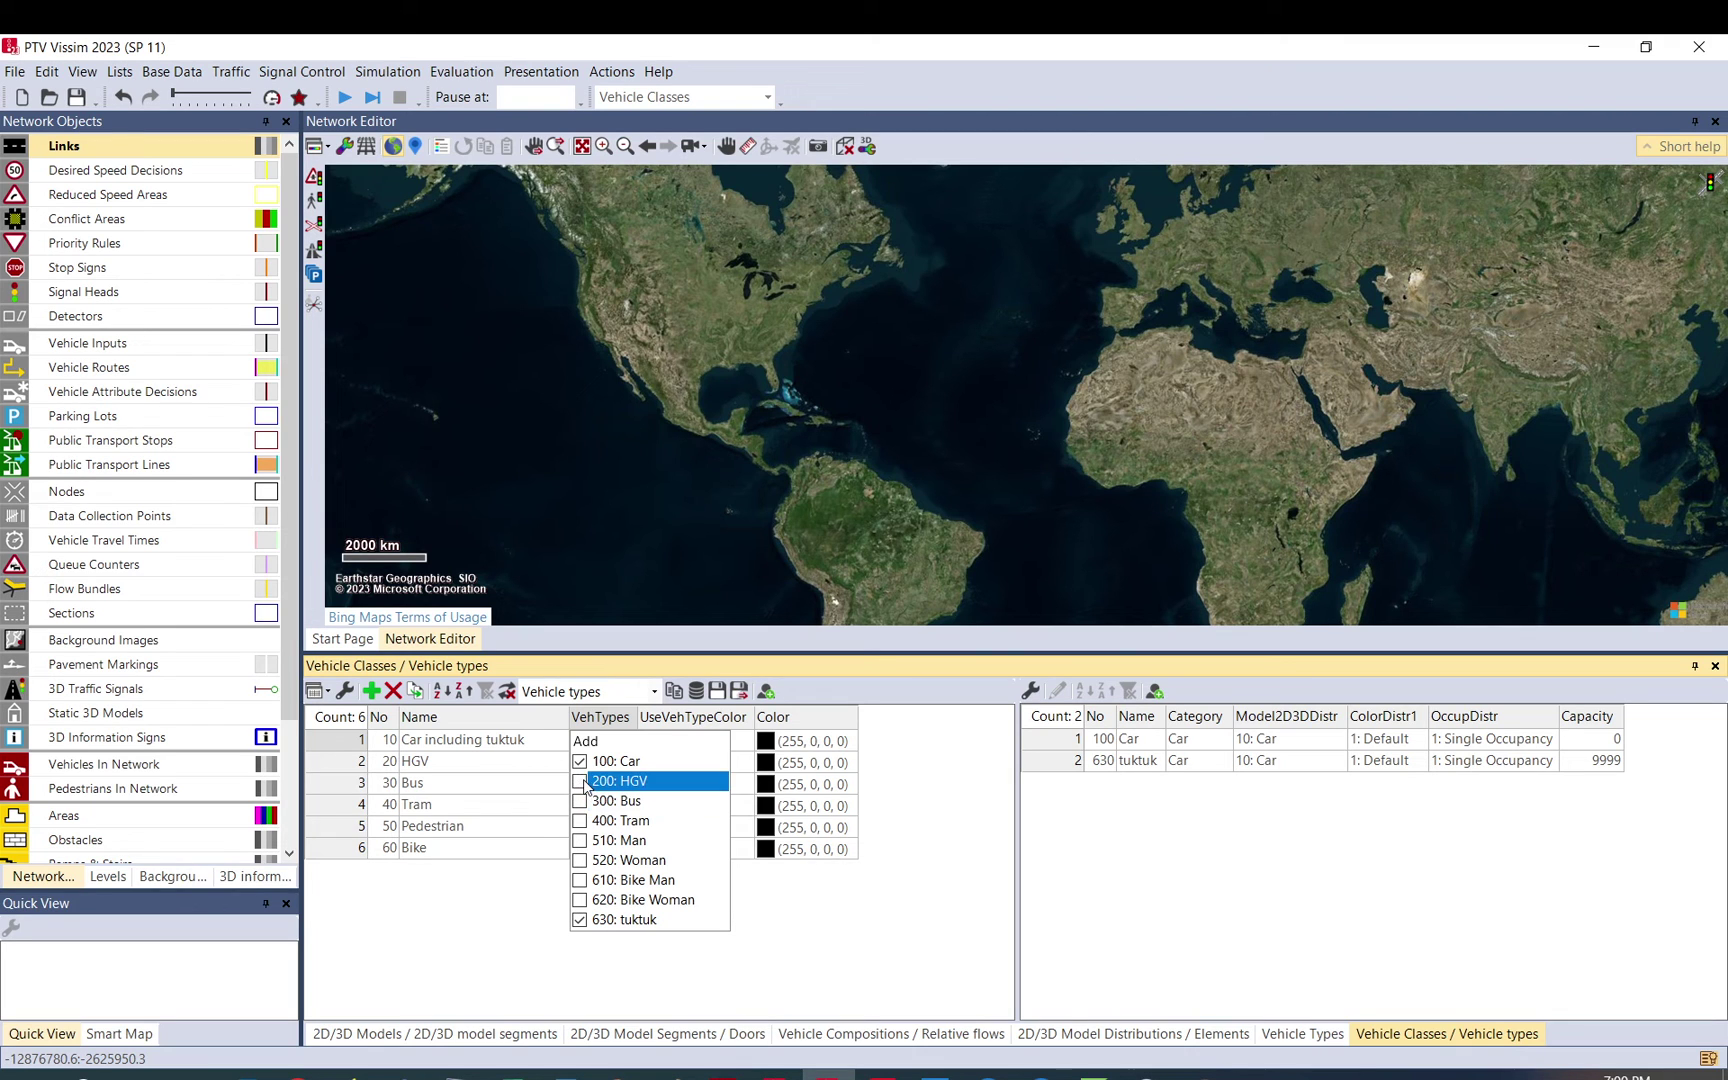
{"action": "left_click", "coordinate": [471, 927]}
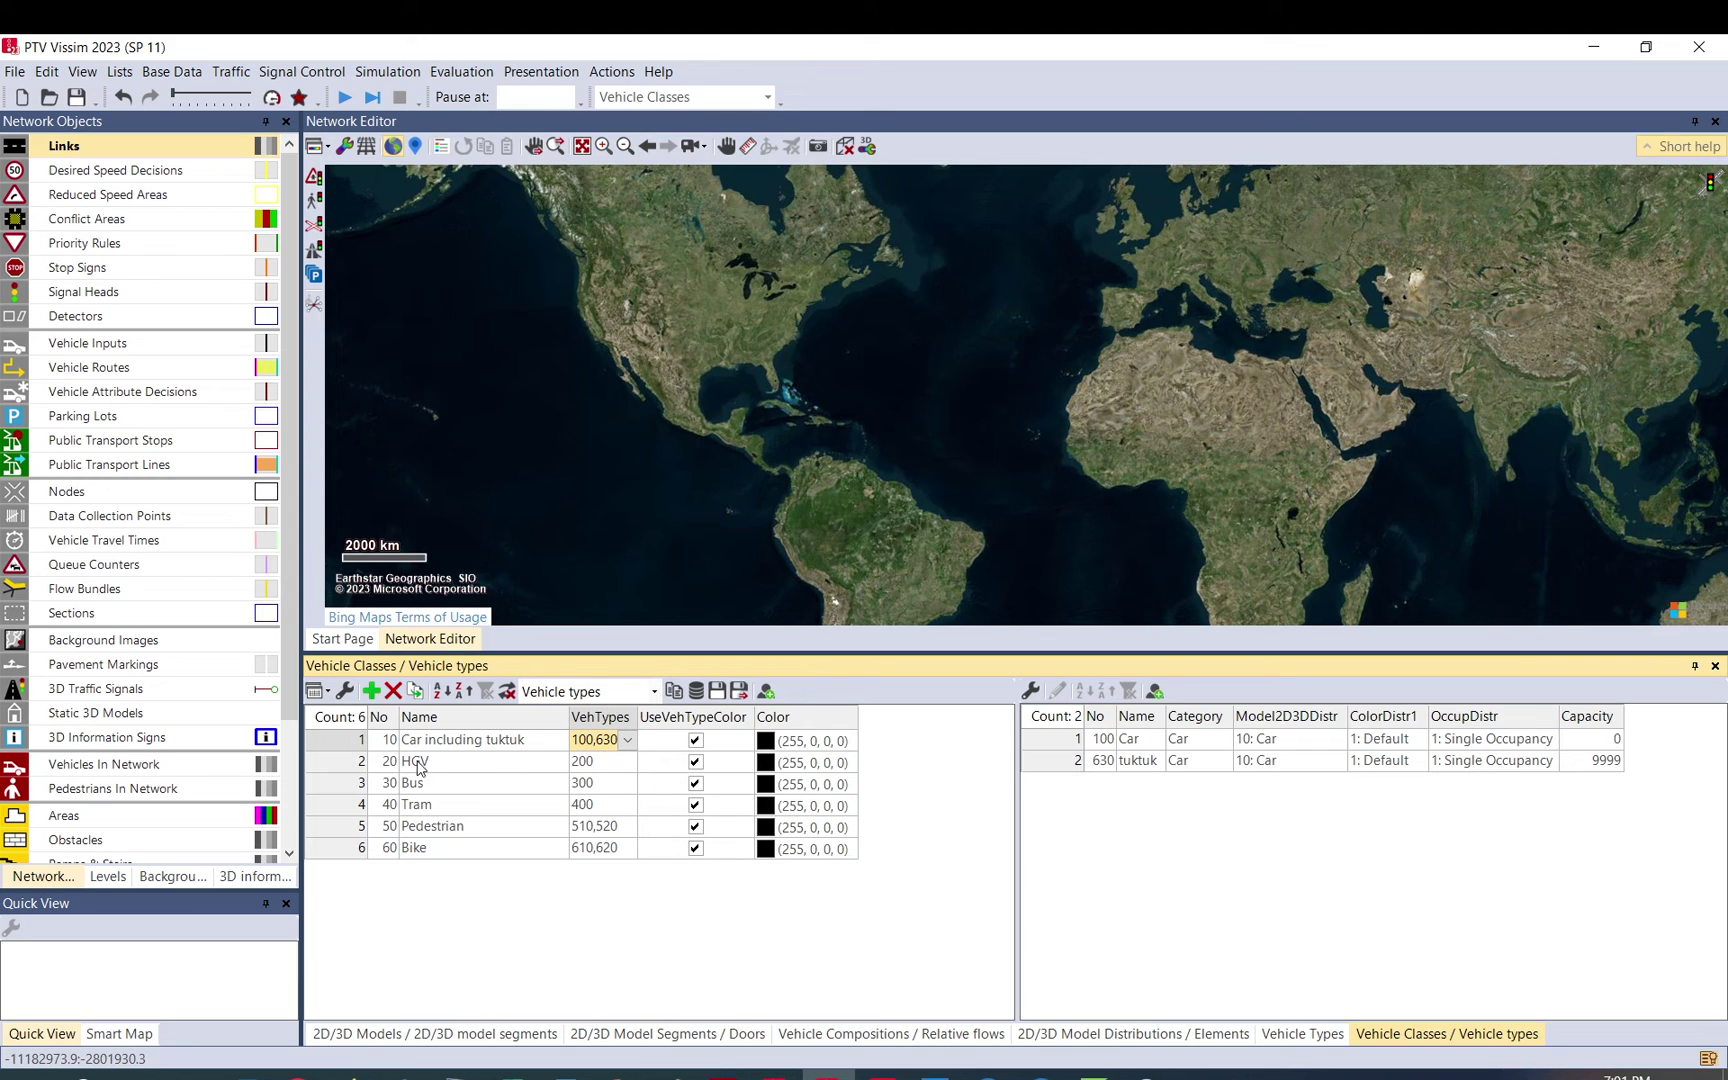
Add a new vehicle class named tuktuk
{"action": "left_click", "coordinate": [371, 691]}
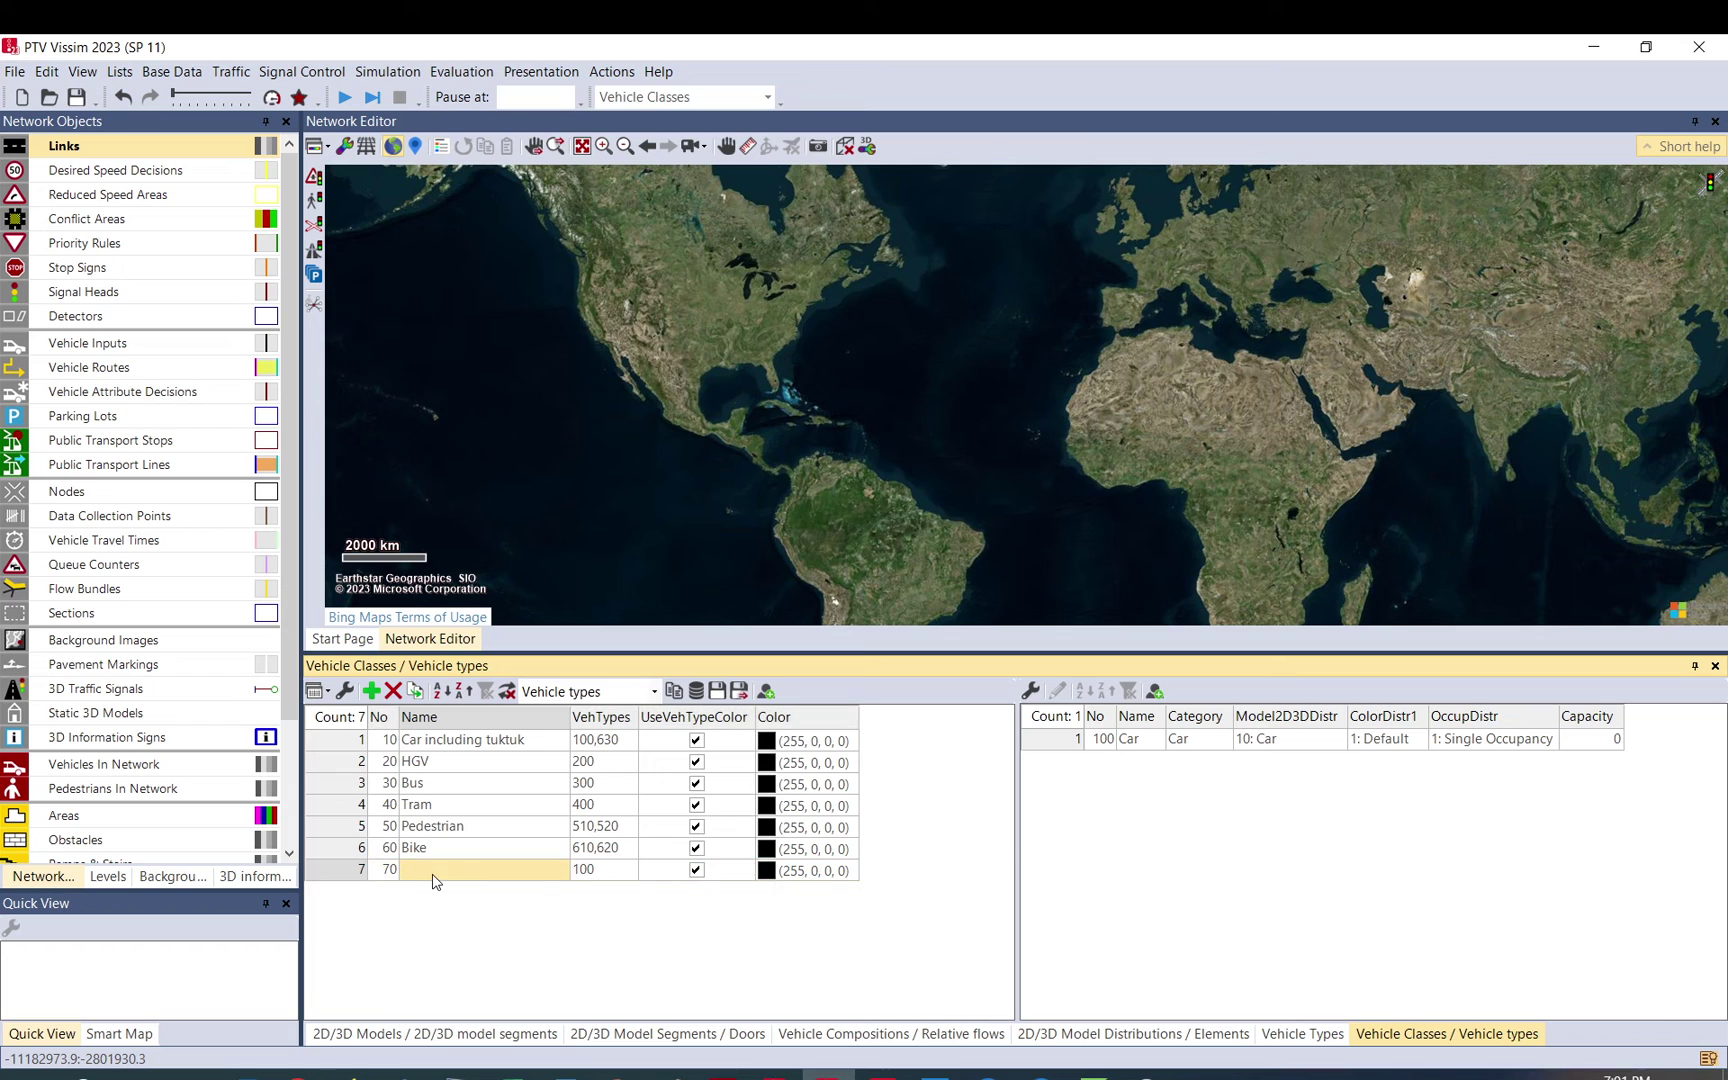
{"action": "left_click", "coordinate": [435, 882]}
{"action": "type", "text": "tuktuk"}
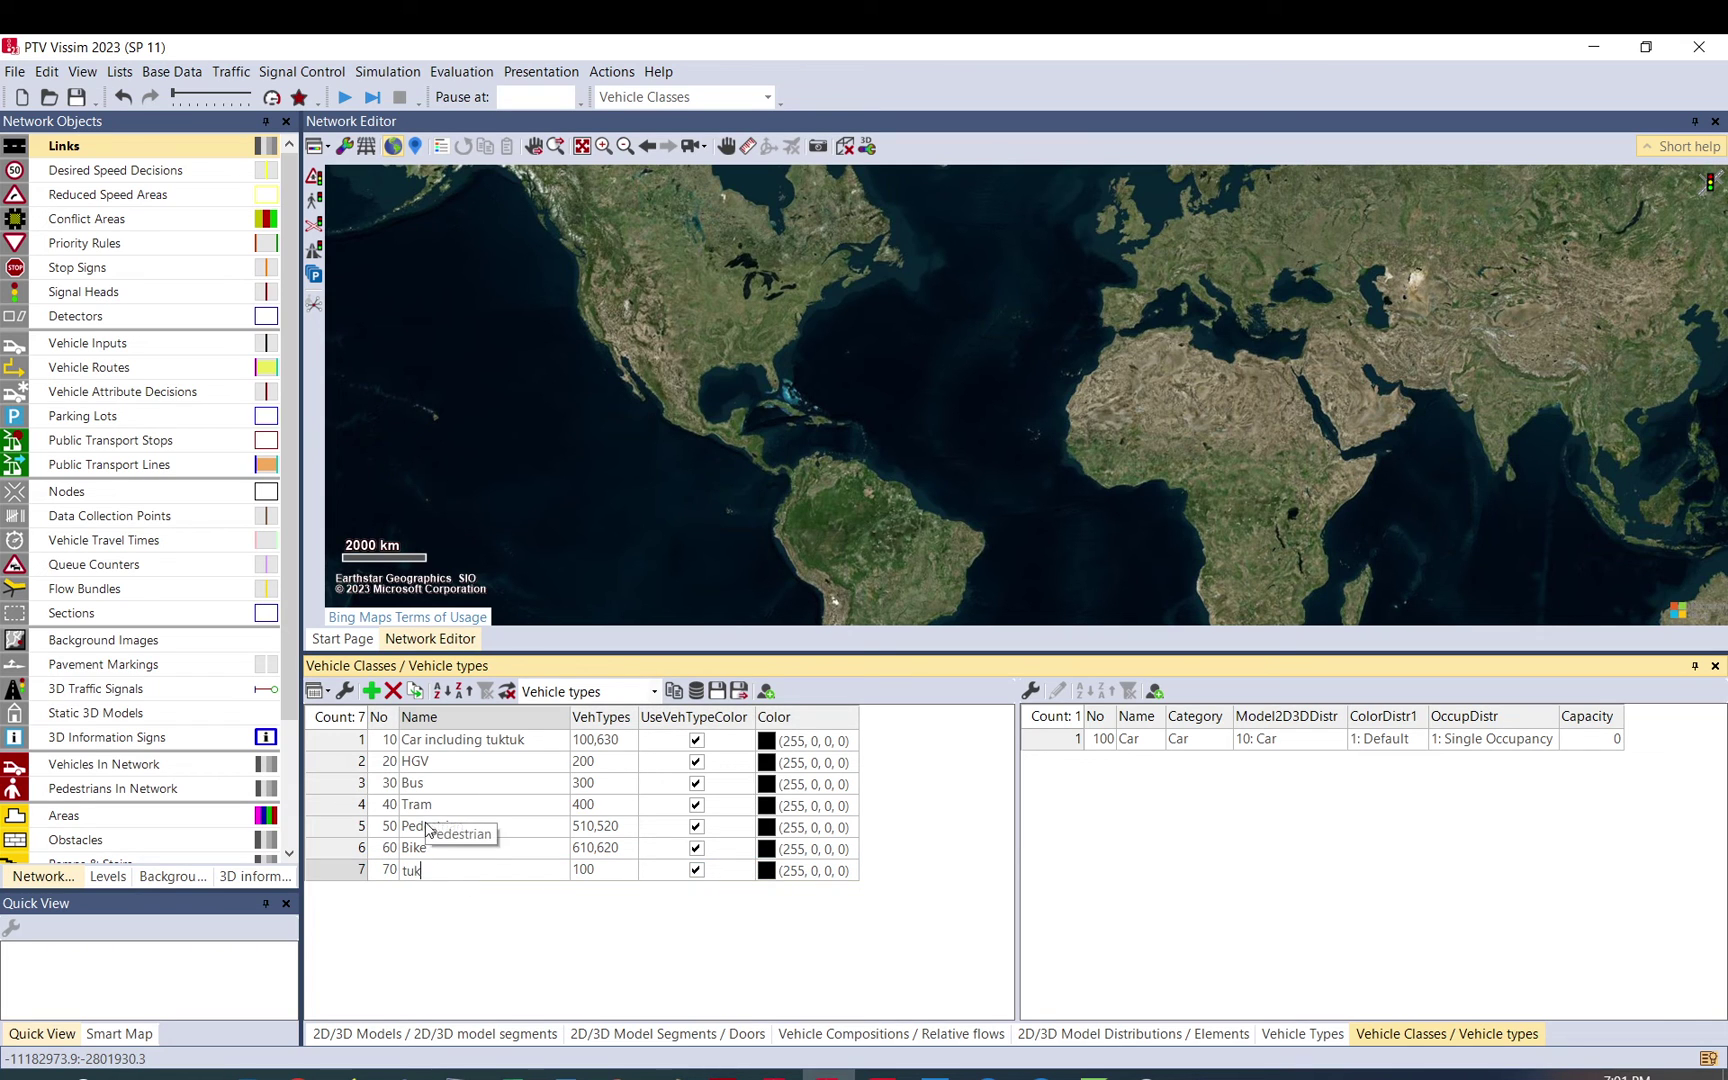
{"action": "key", "text": "Return"}
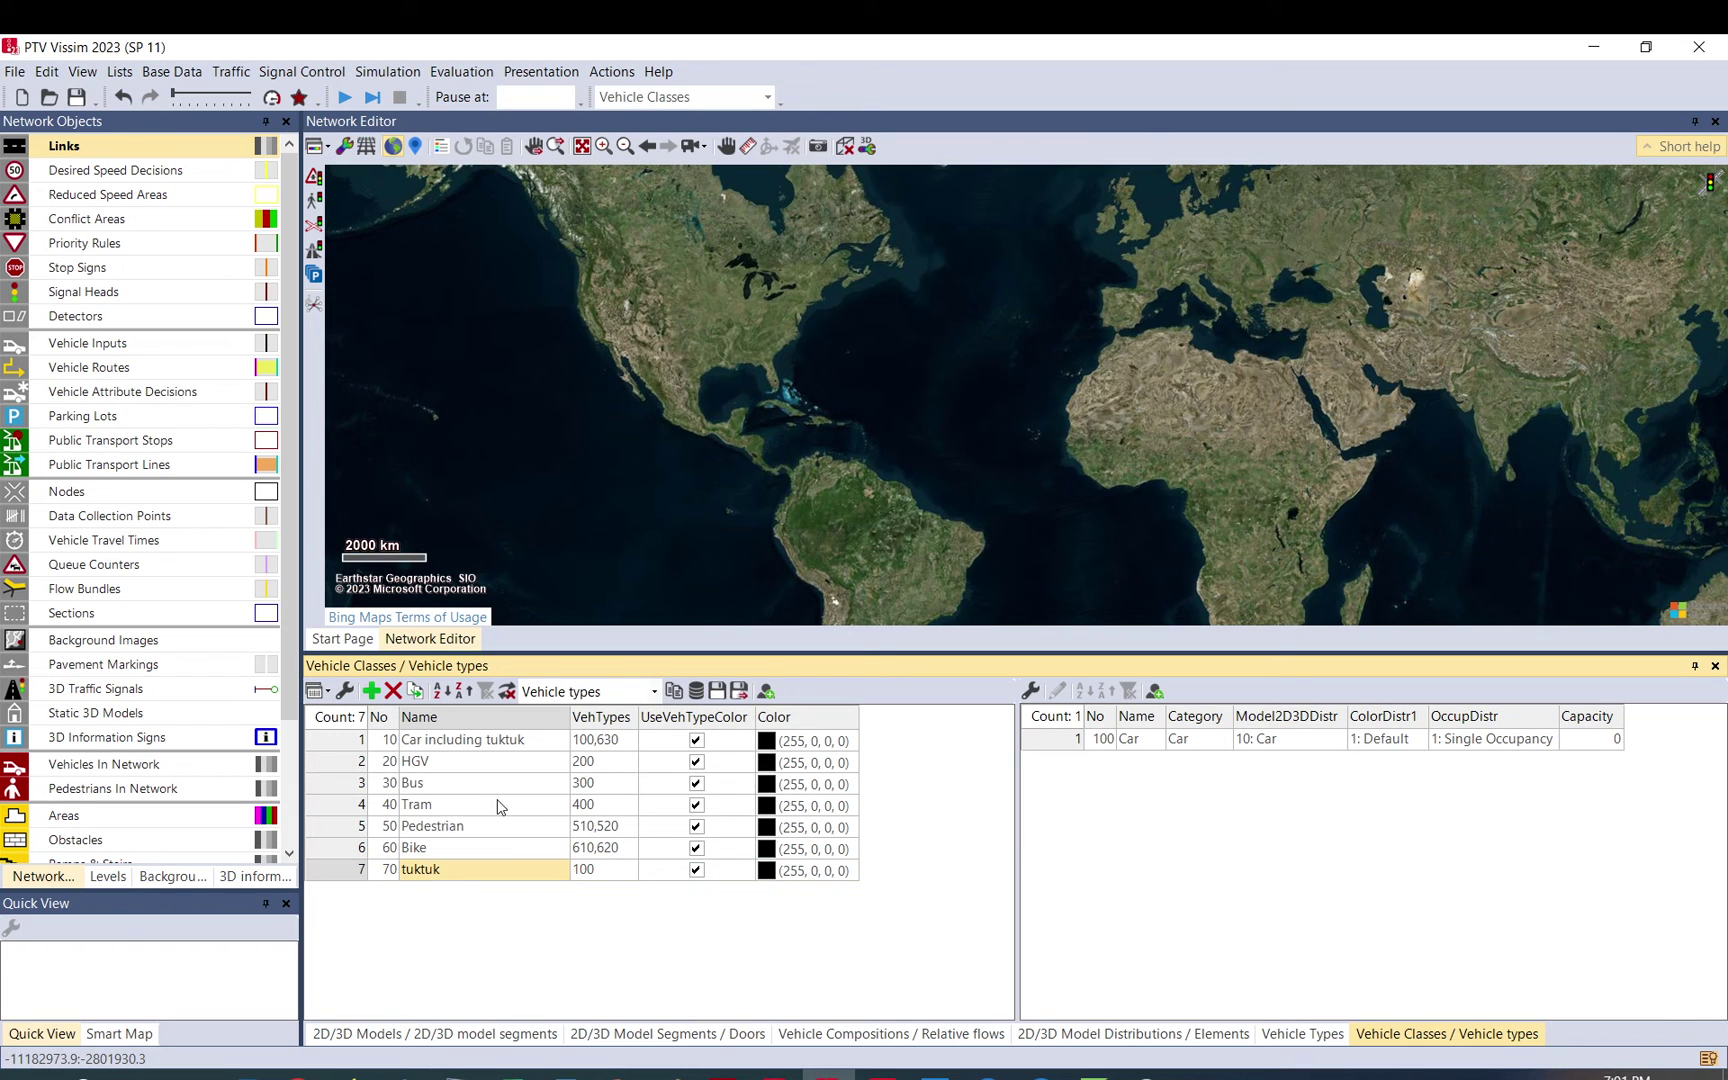
Add two more vehicle classes named airport cars and background cars
{"action": "left_click", "coordinate": [371, 691]}
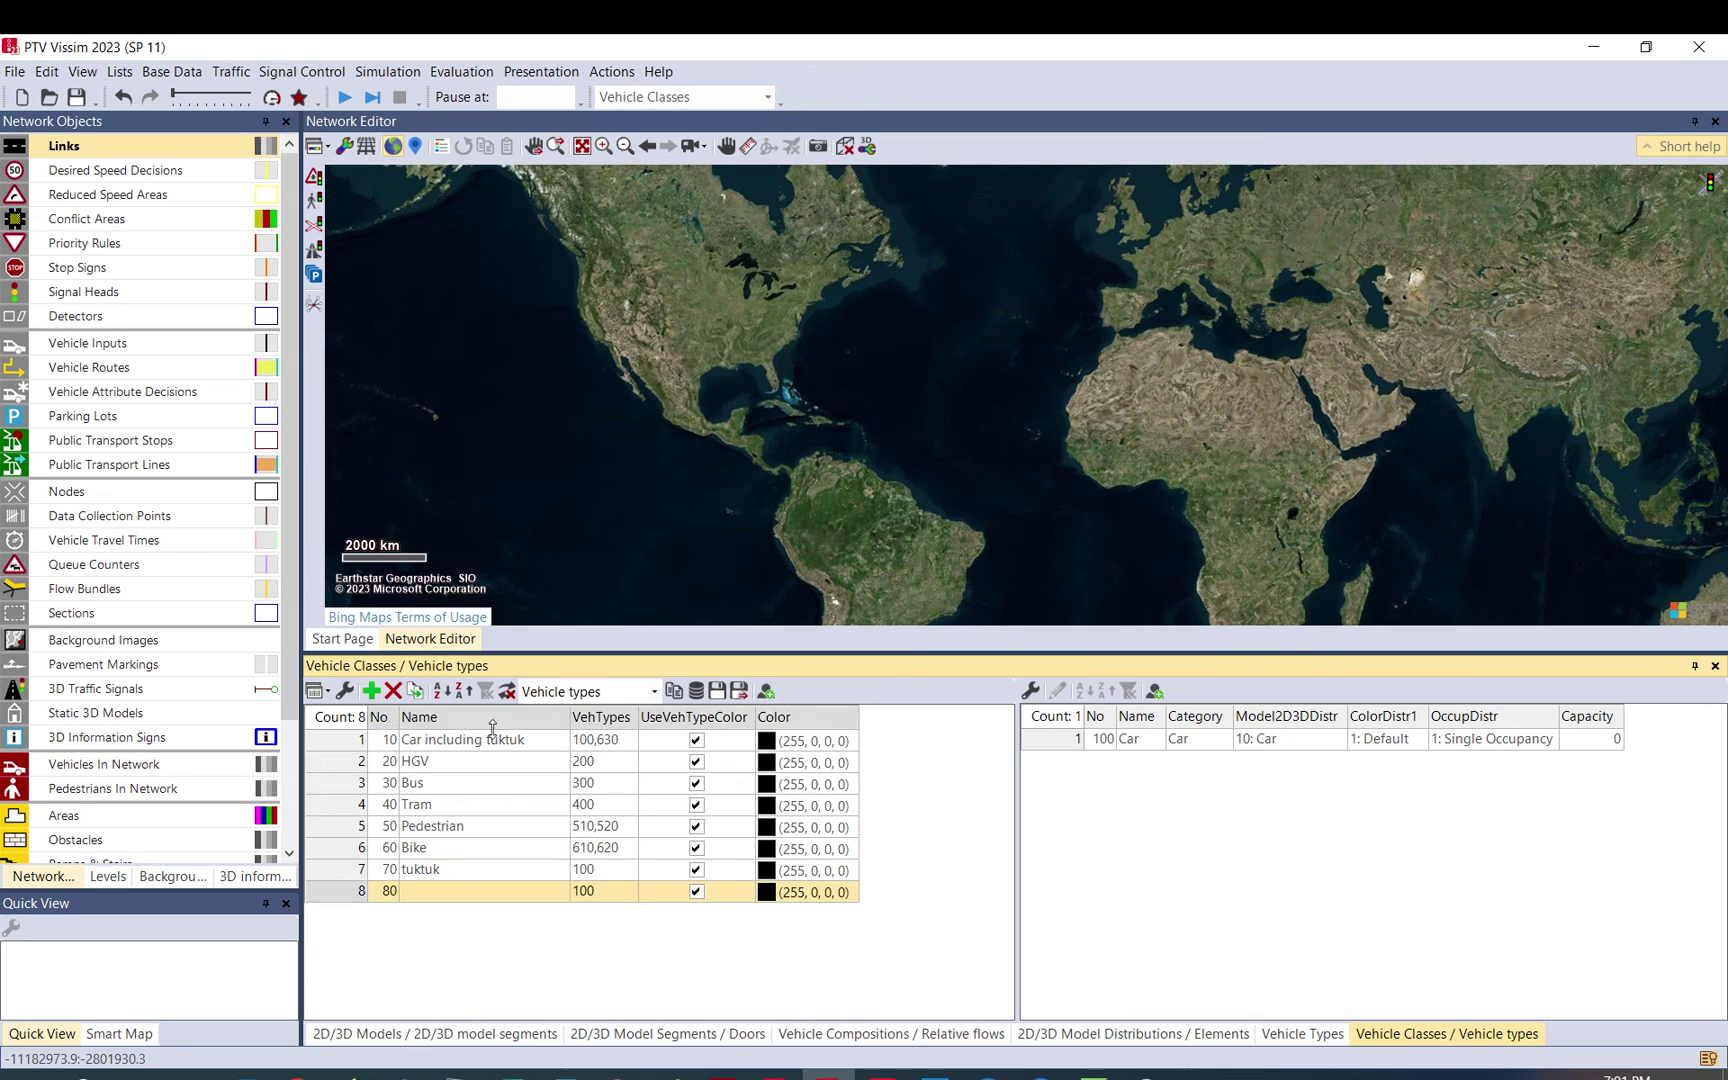
{"action": "left_click", "coordinate": [447, 893]}
{"action": "type", "text": "air"}
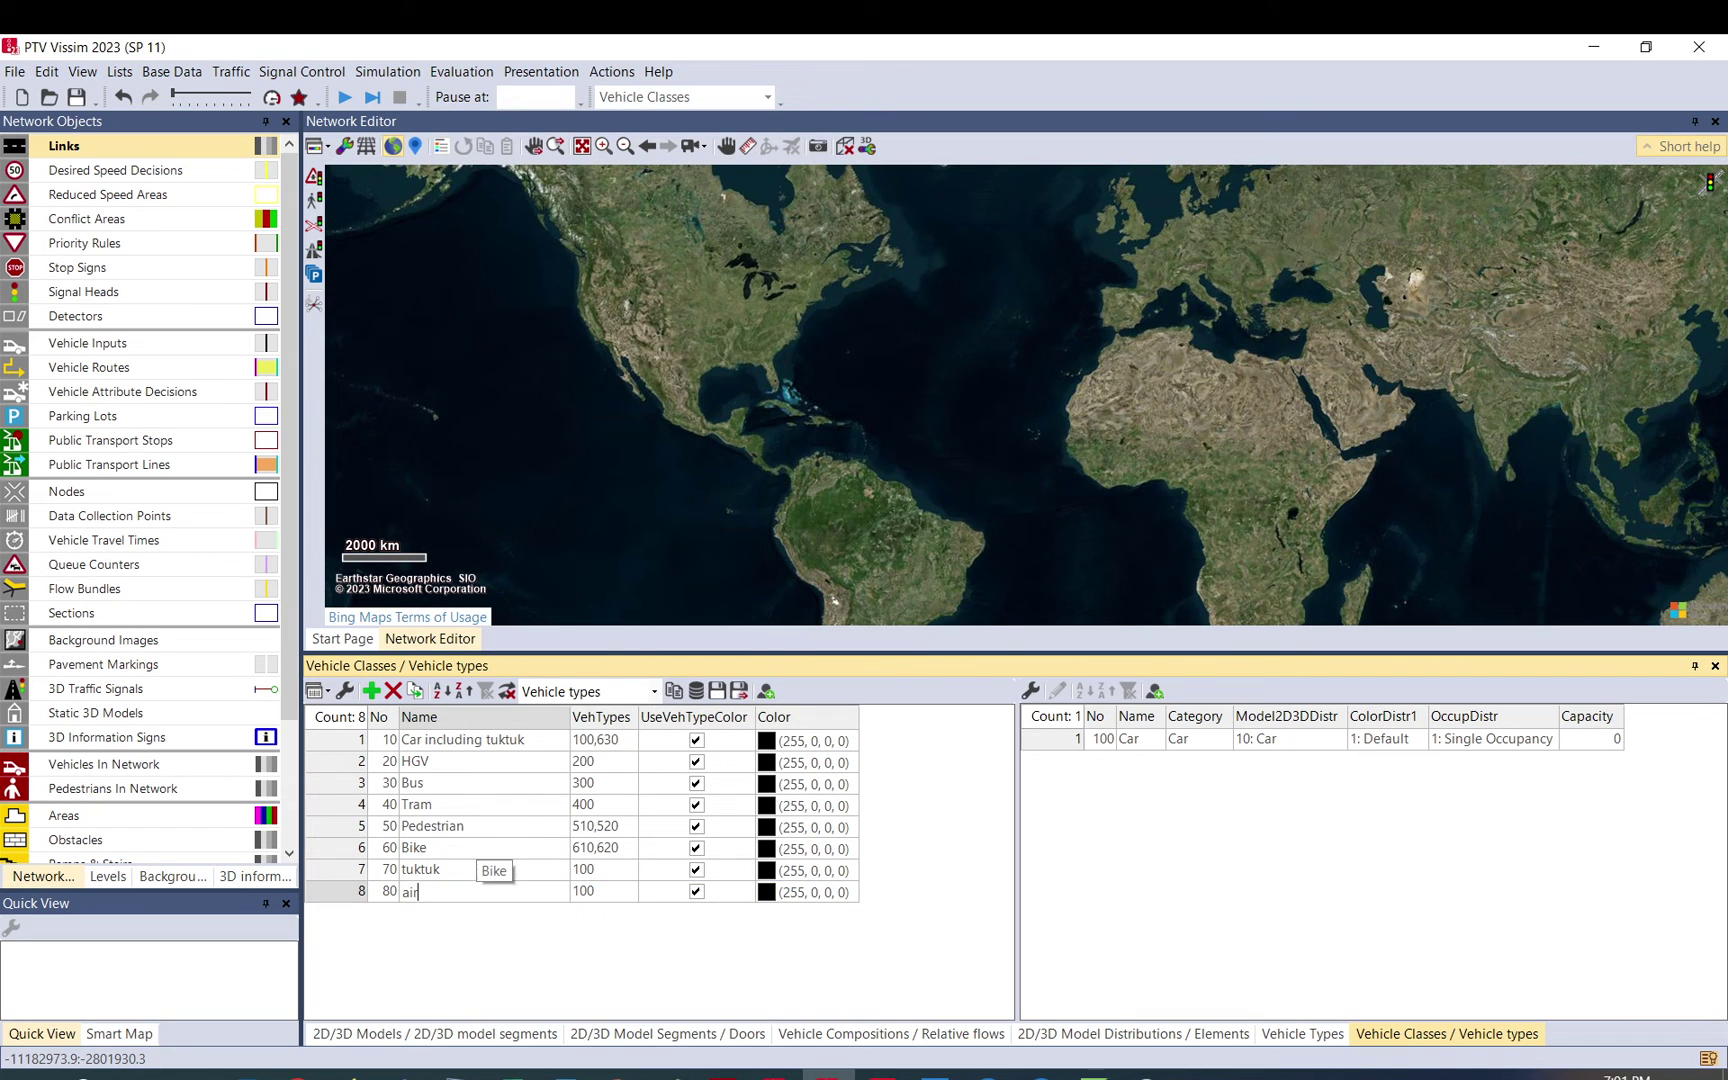
{"action": "type", "text": "port cars"}
{"action": "key", "text": "Return"}
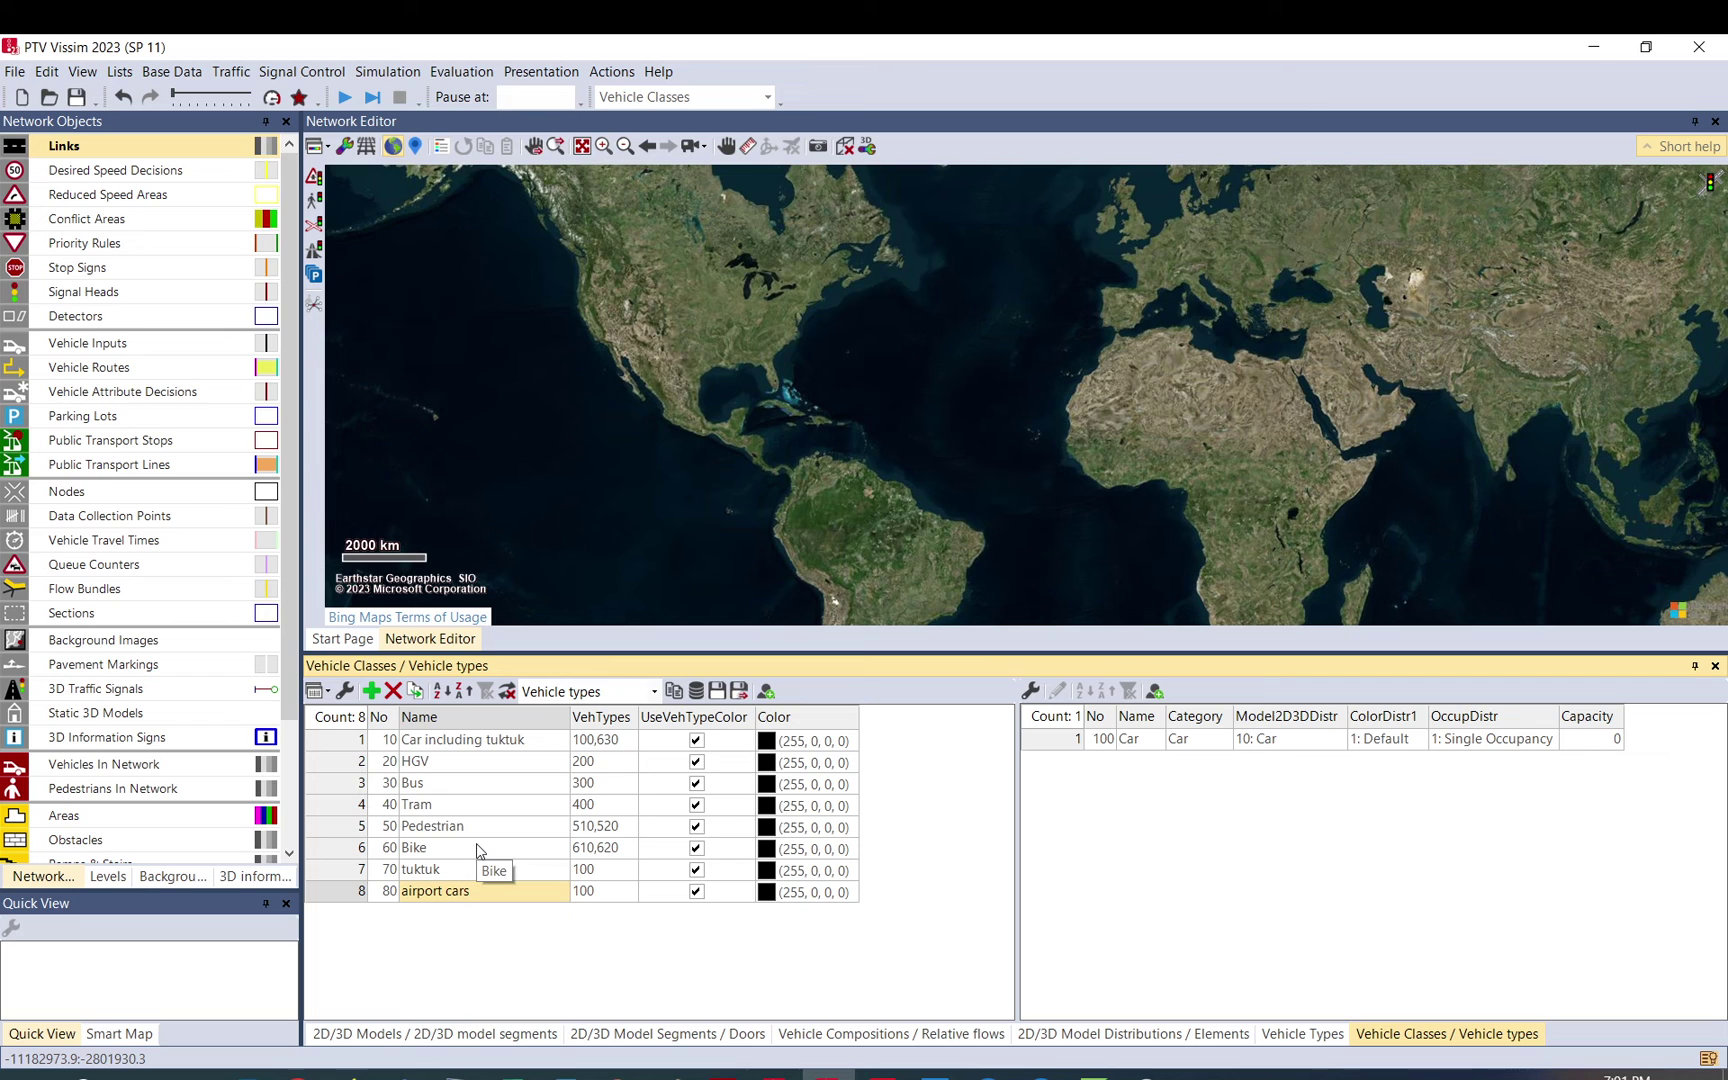
{"action": "left_click", "coordinate": [371, 691]}
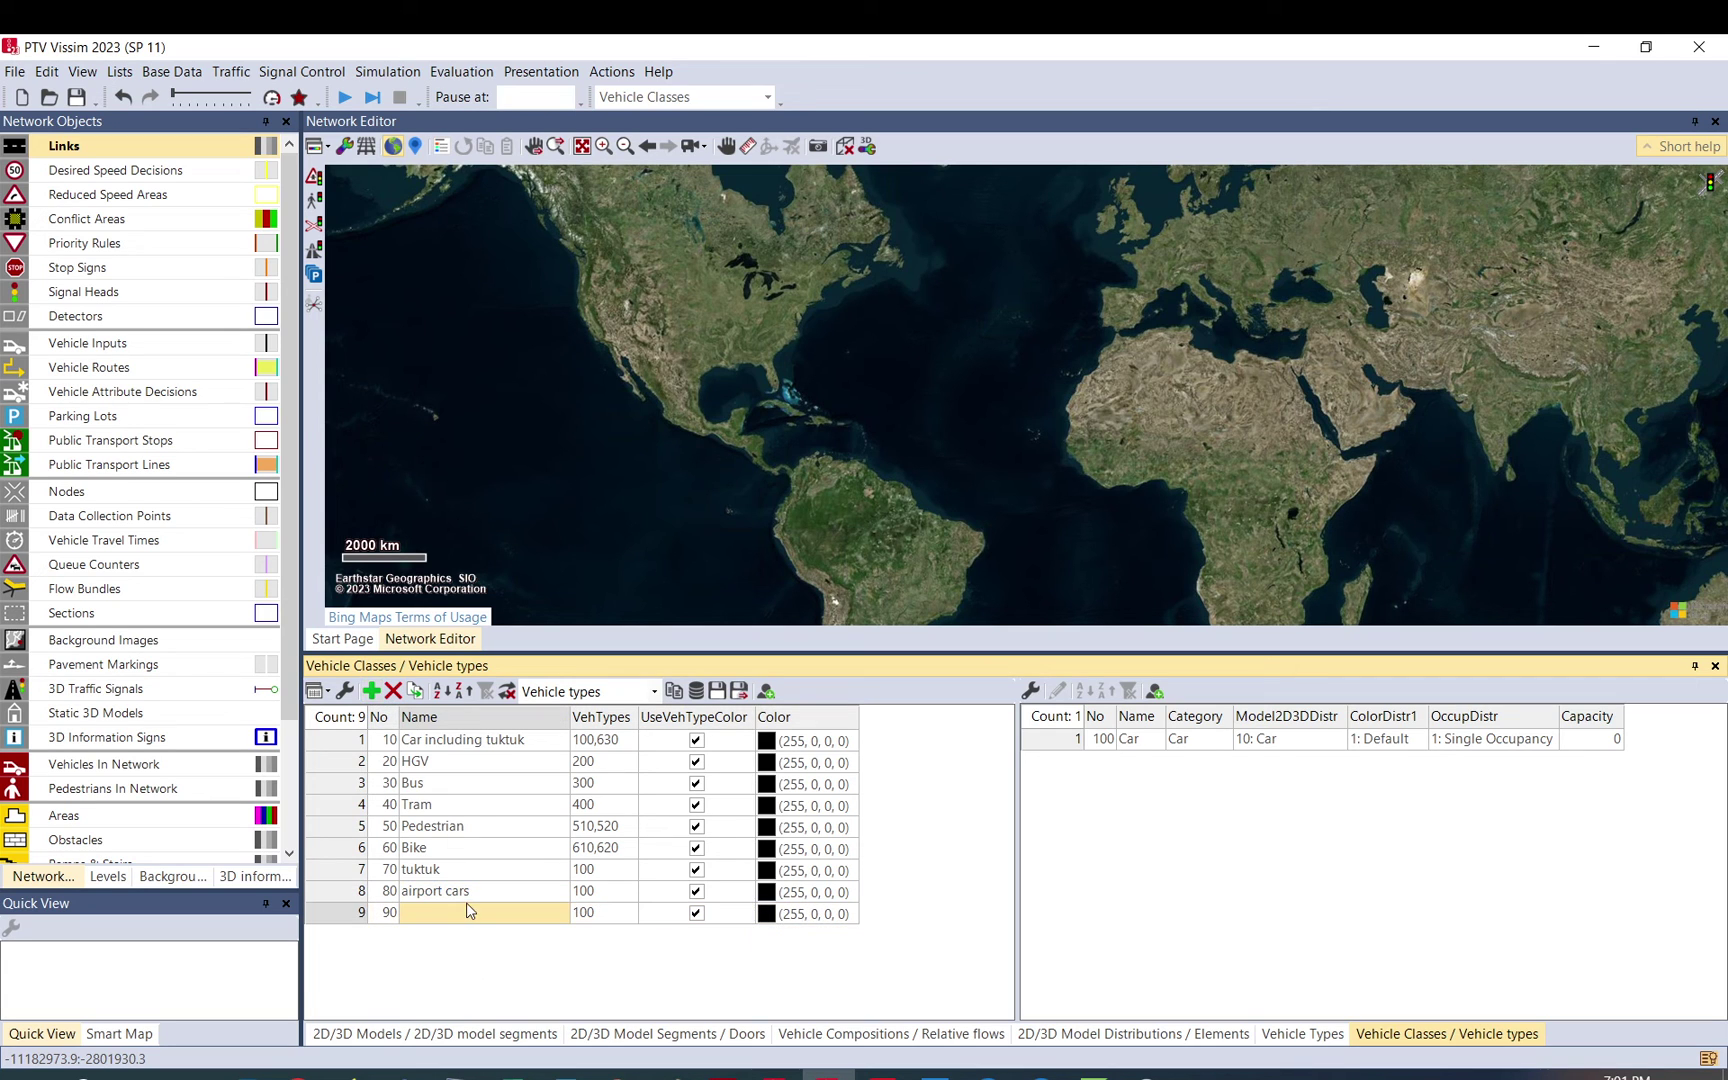
{"action": "type", "text": "background"}
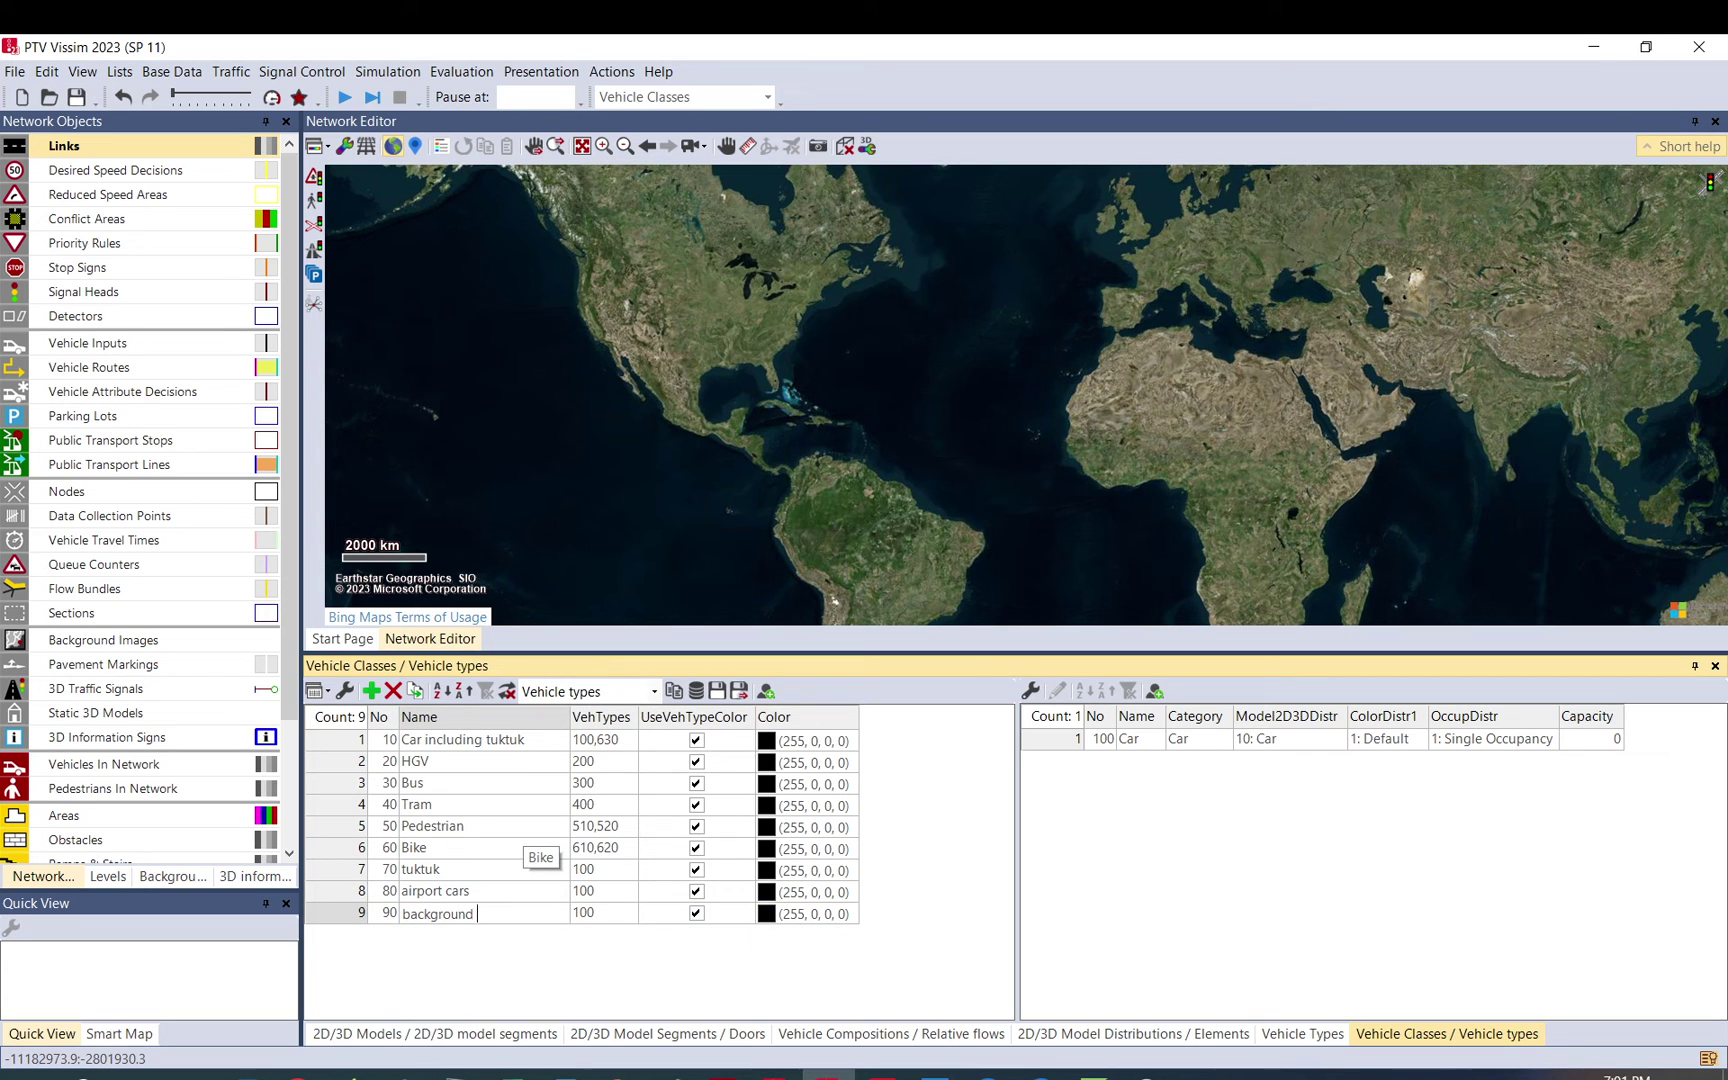
{"action": "type", "text": " cars"}
{"action": "key", "text": "Return"}
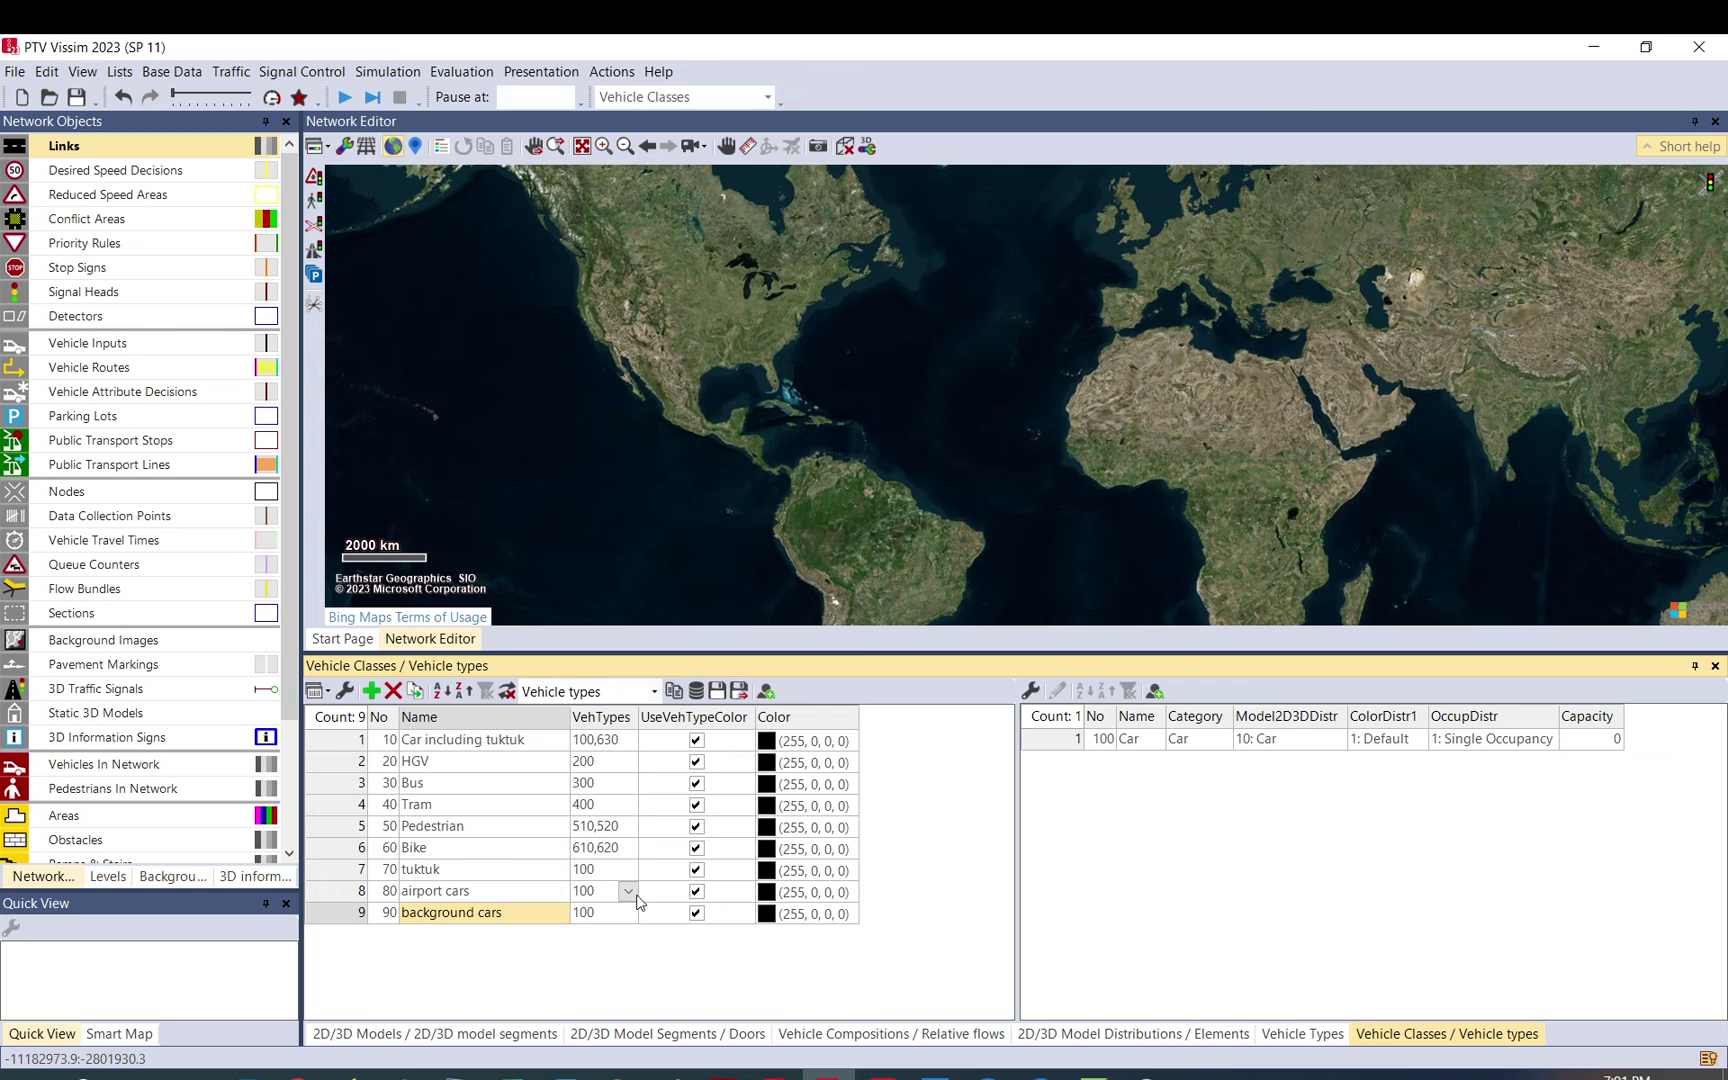
Confirm airport cars contains only Car, and toggle that class's vehicle type colour off and on
{"action": "left_click", "coordinate": [628, 891]}
{"action": "left_click", "coordinate": [628, 891]}
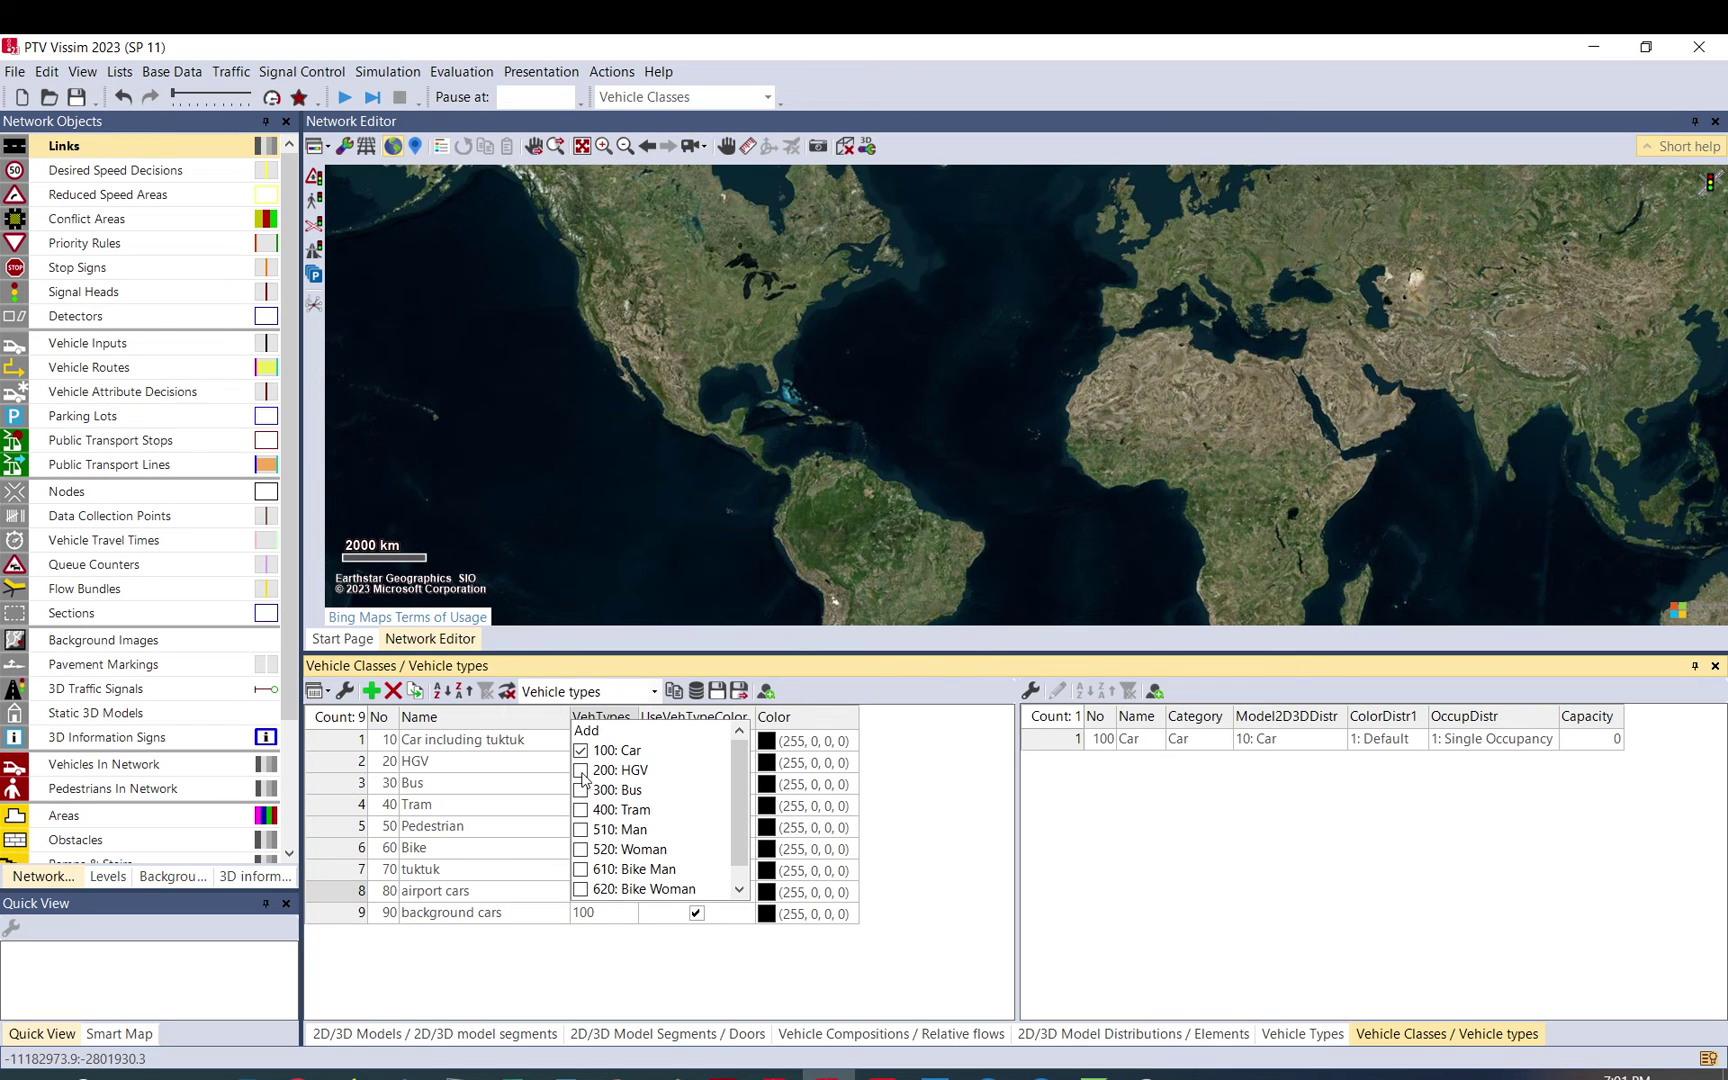
{"action": "left_click", "coordinate": [560, 1025]}
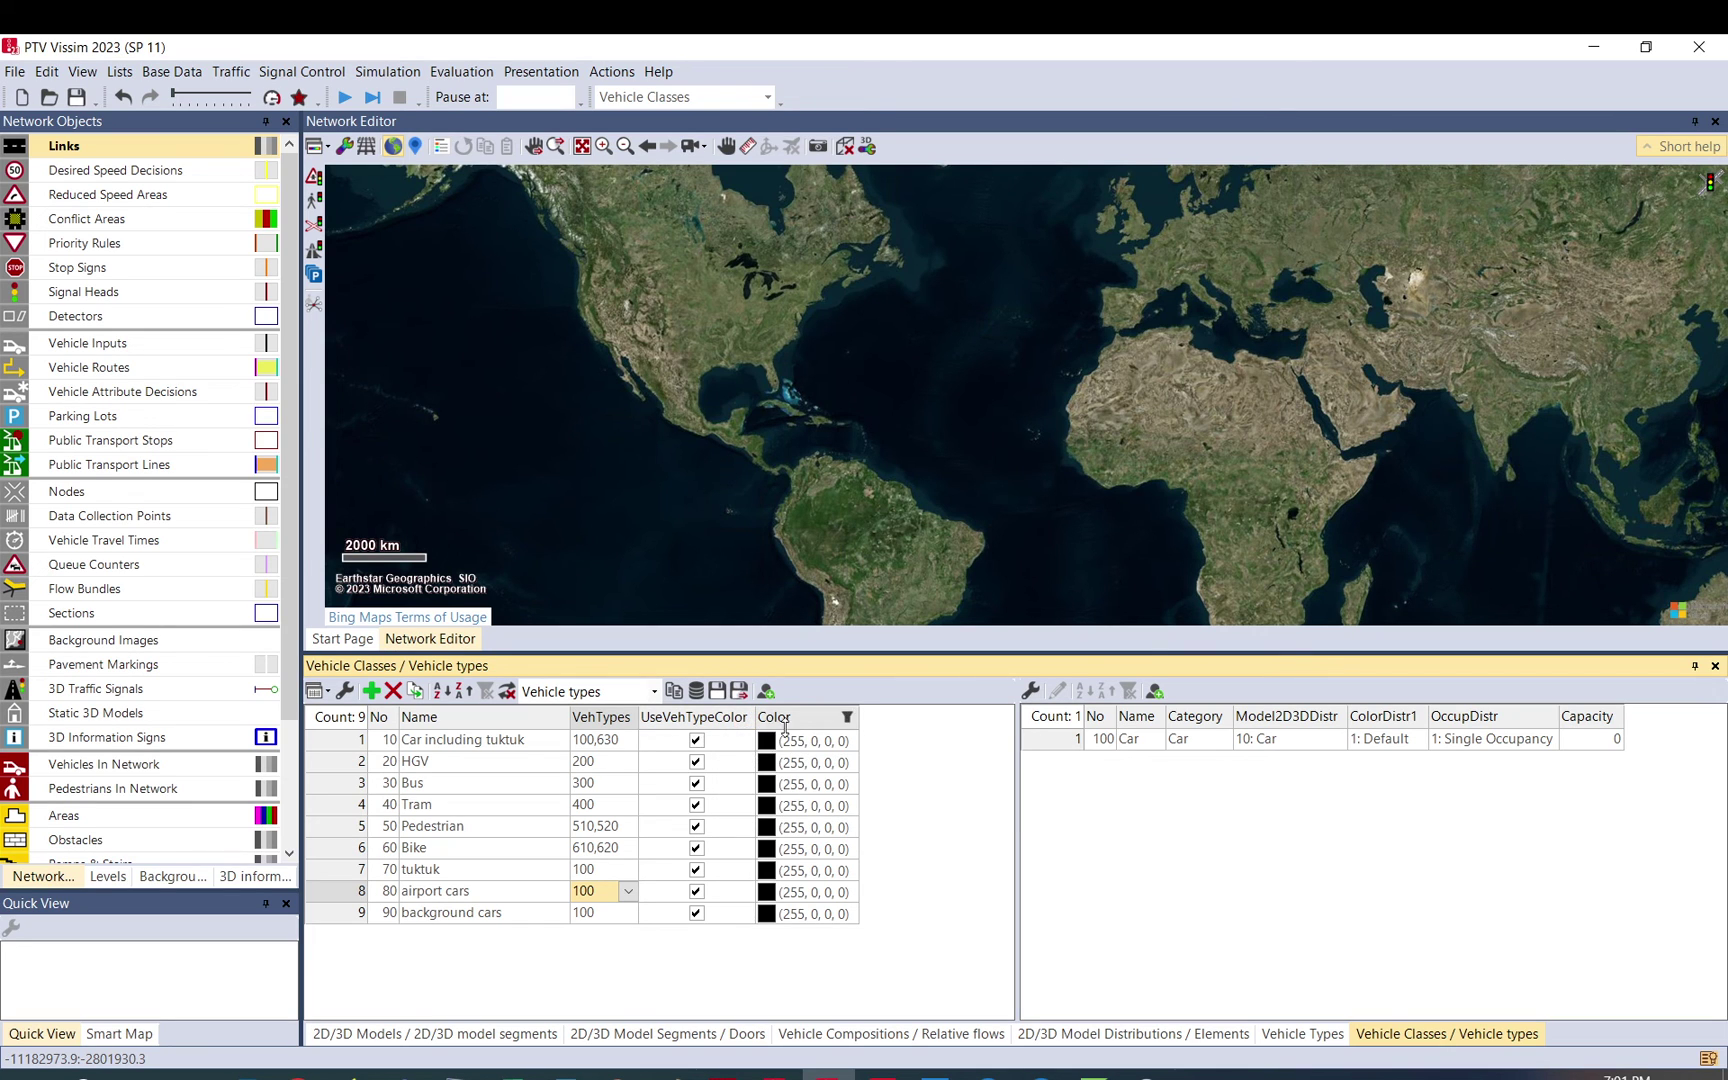
{"action": "left_click", "coordinate": [696, 740]}
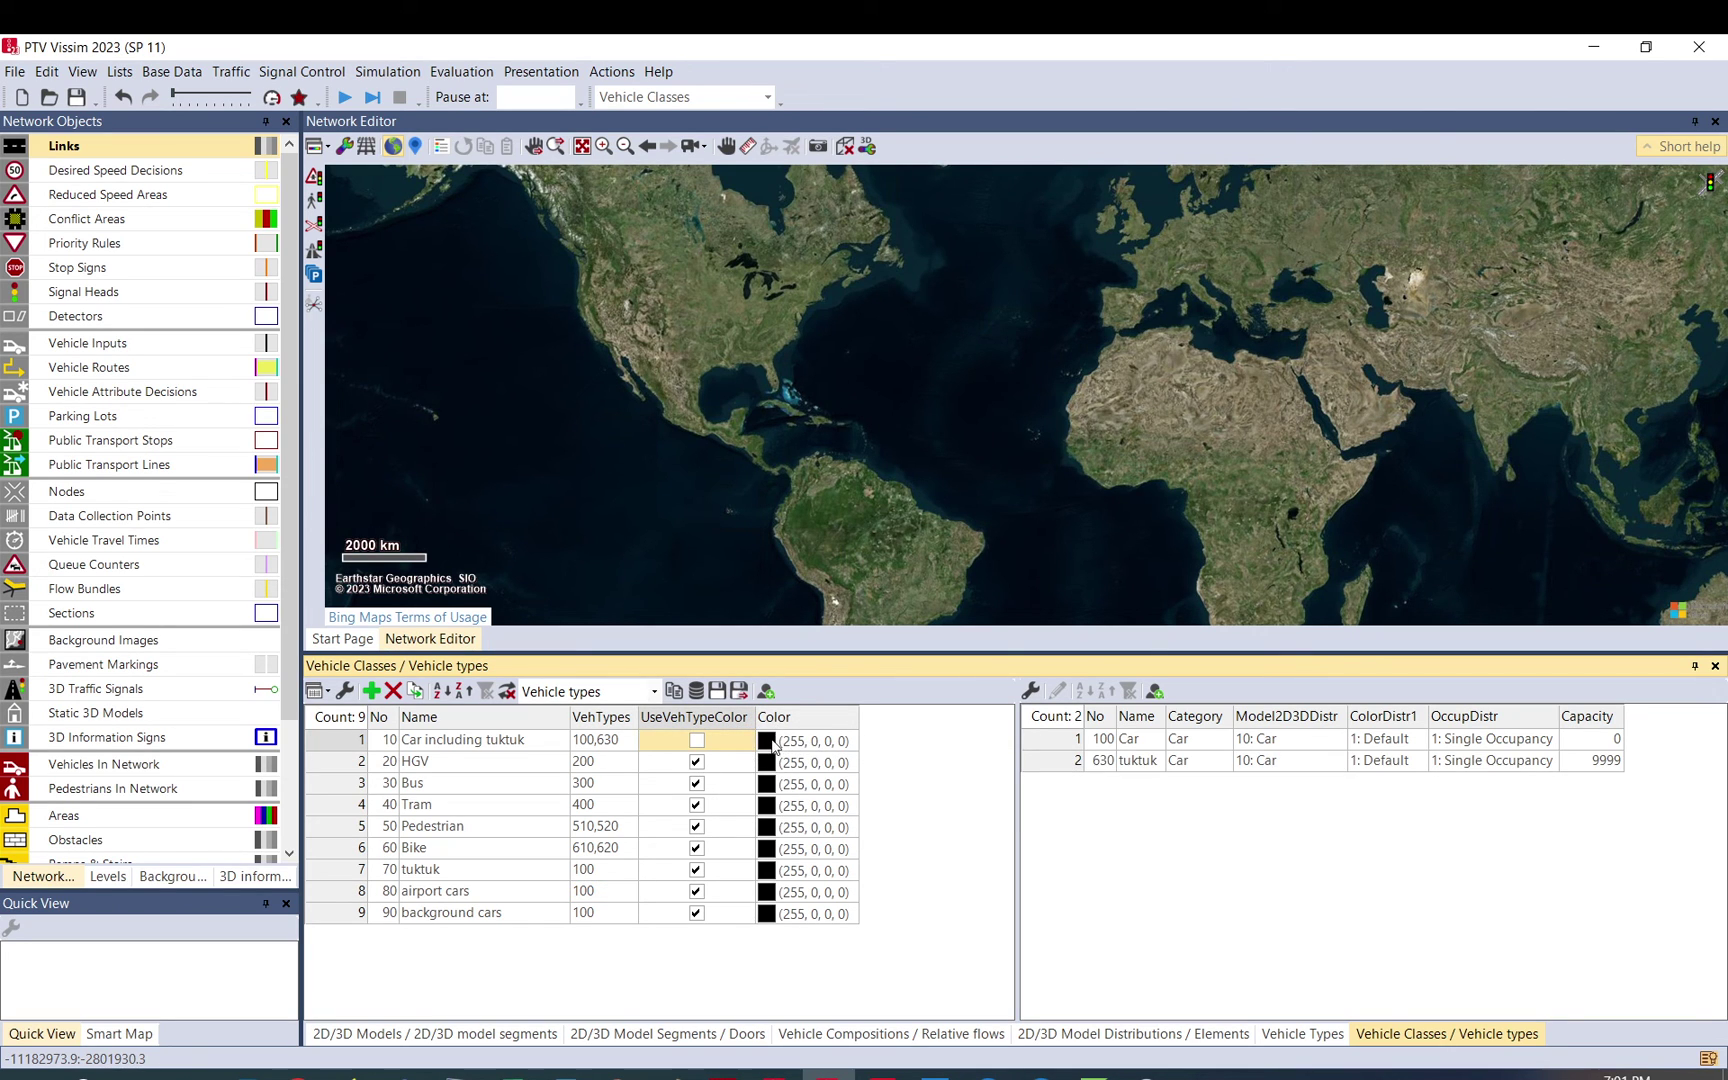
{"action": "left_click", "coordinate": [697, 741]}
Add a 630: tuktuk row to the Default vehicle composition
{"action": "left_click", "coordinate": [1302, 1034]}
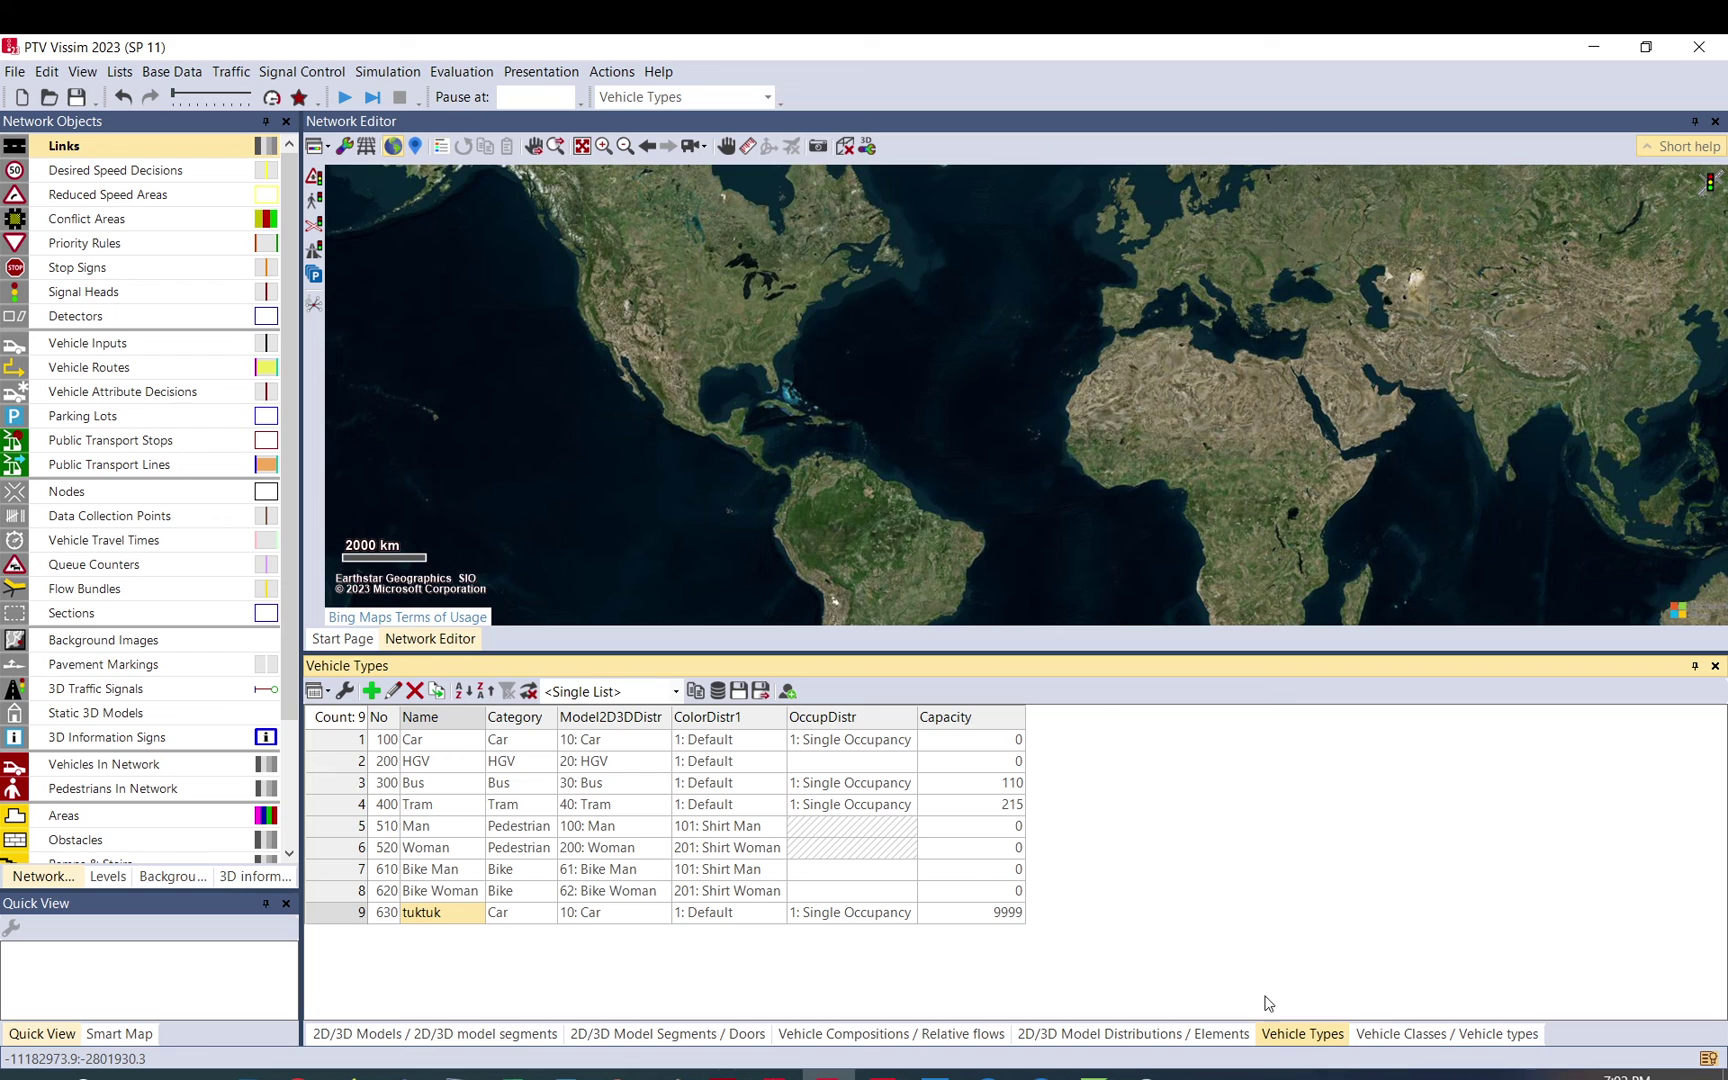
{"action": "left_click", "coordinate": [1405, 1033]}
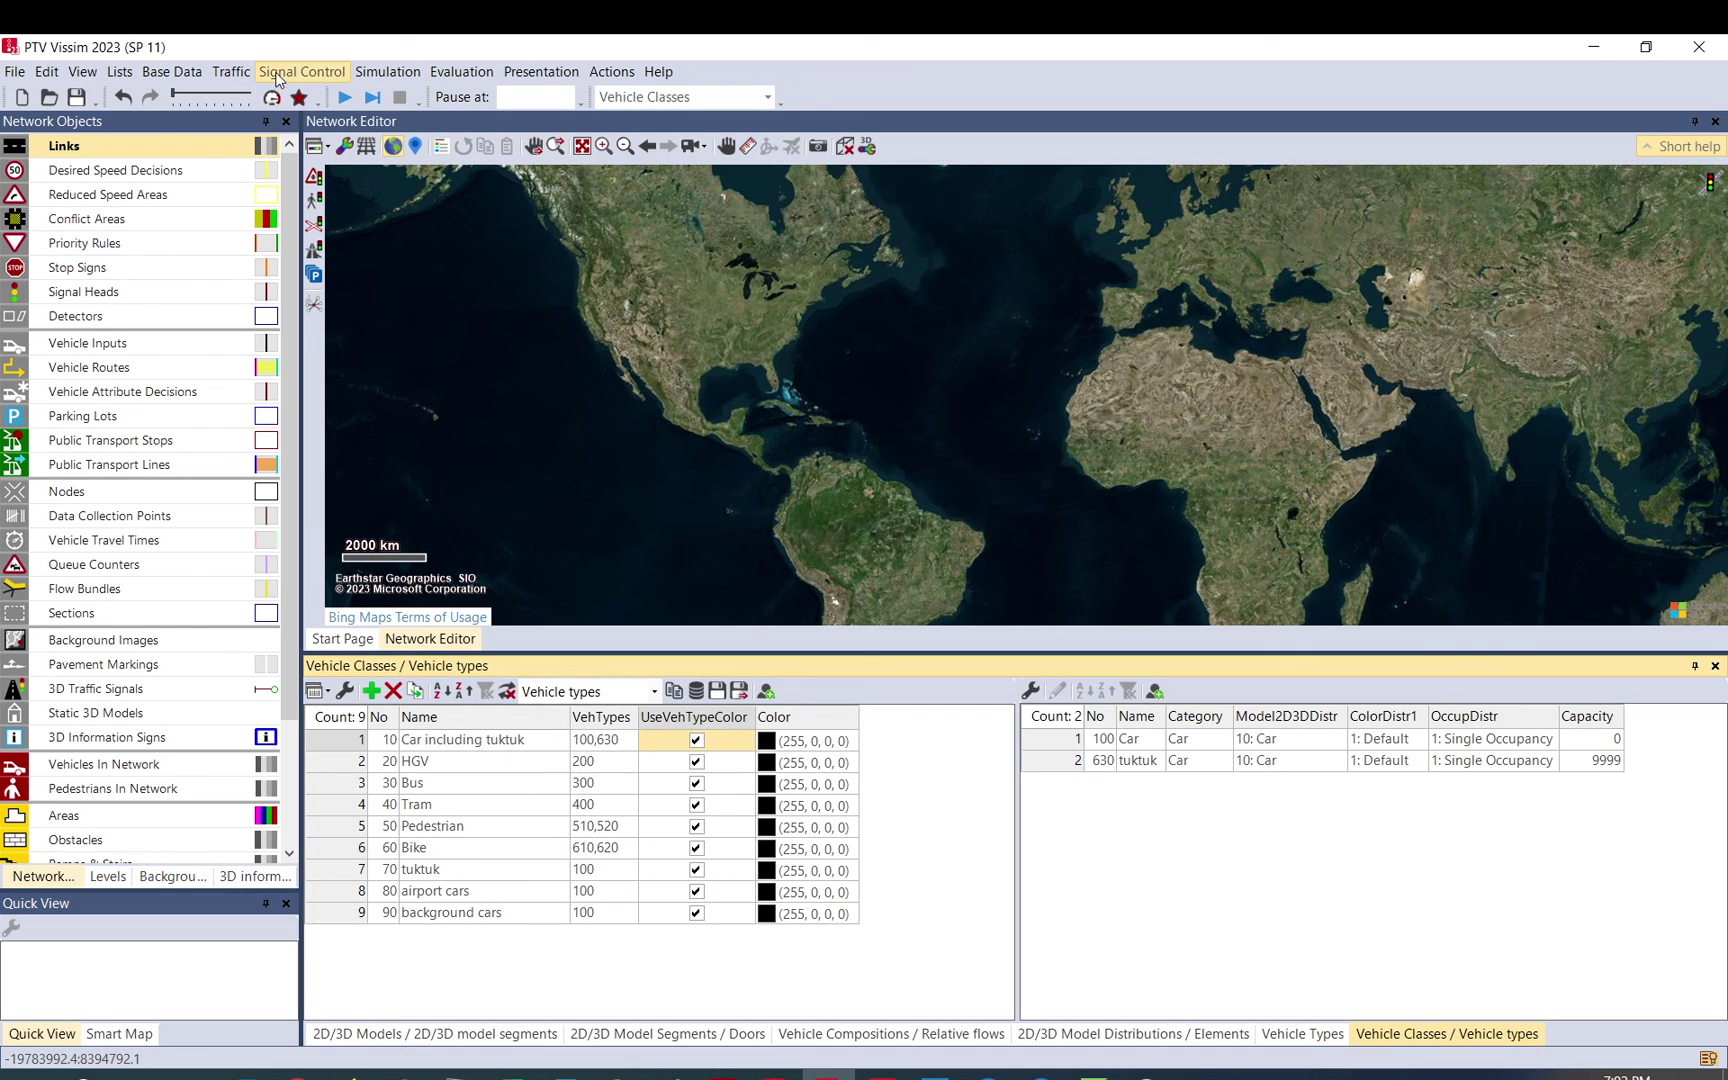
{"action": "left_click", "coordinate": [231, 72]}
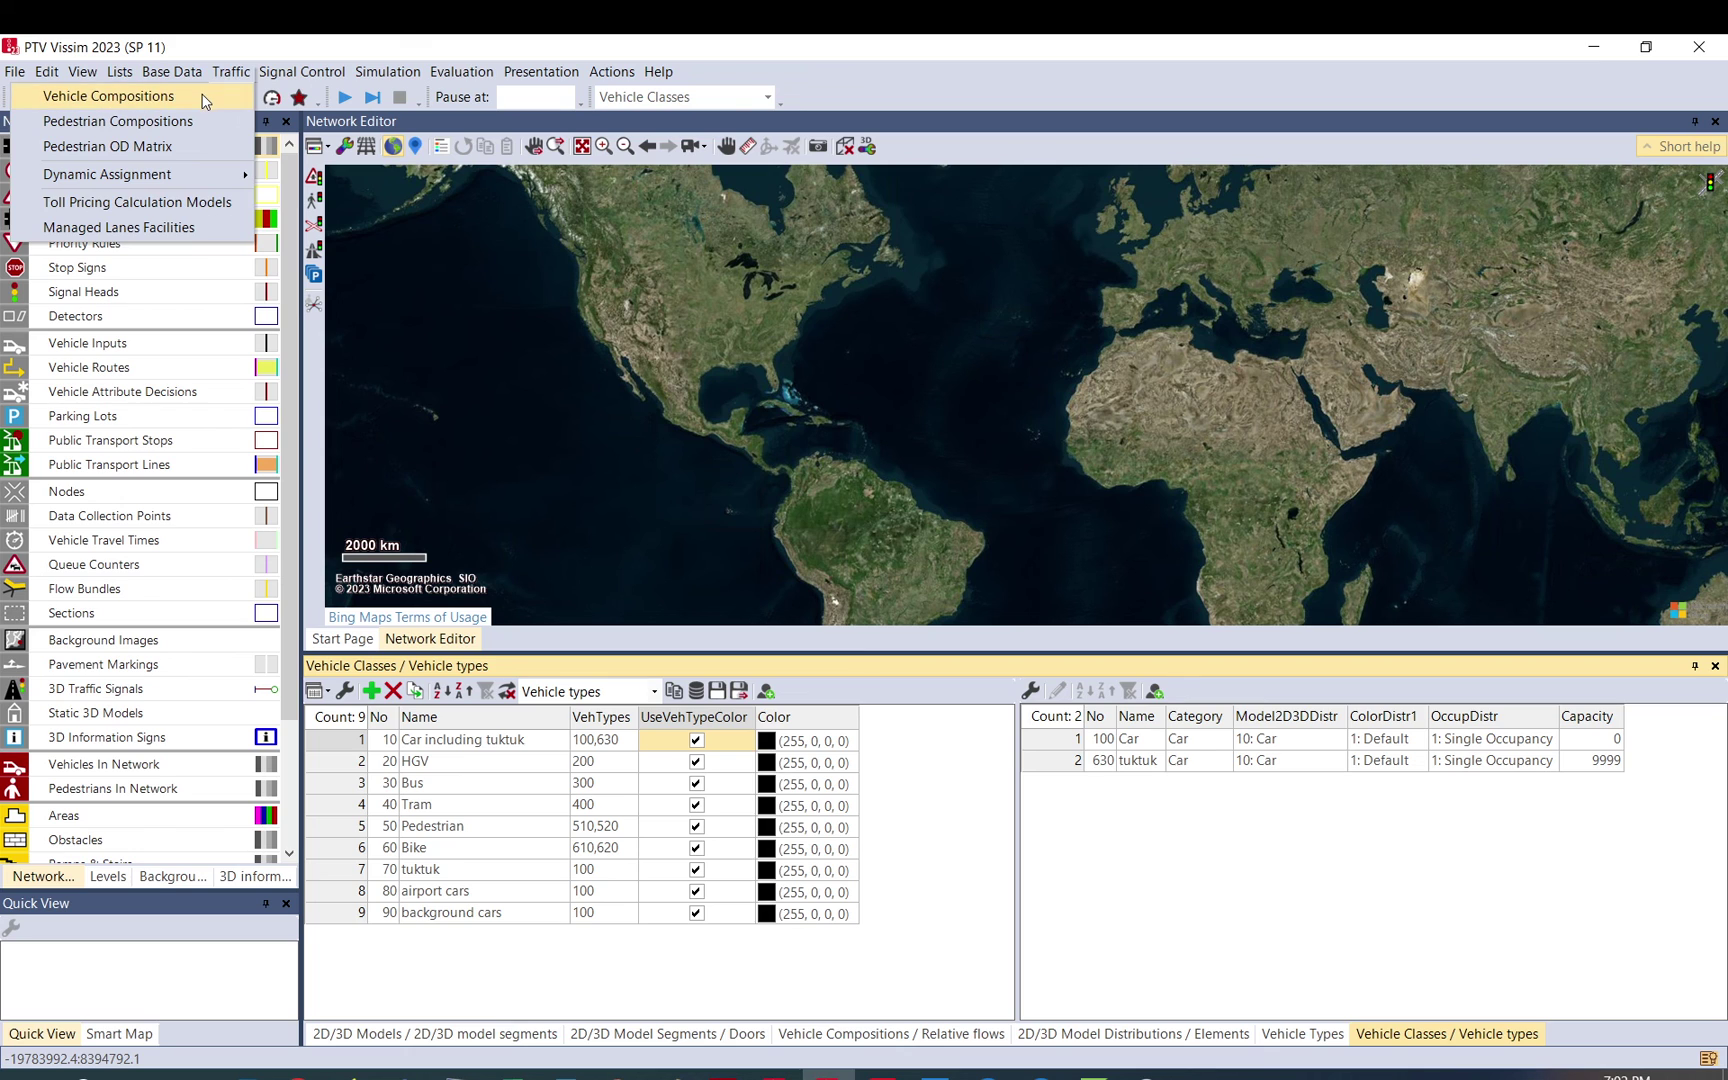
{"action": "left_click", "coordinate": [205, 97]}
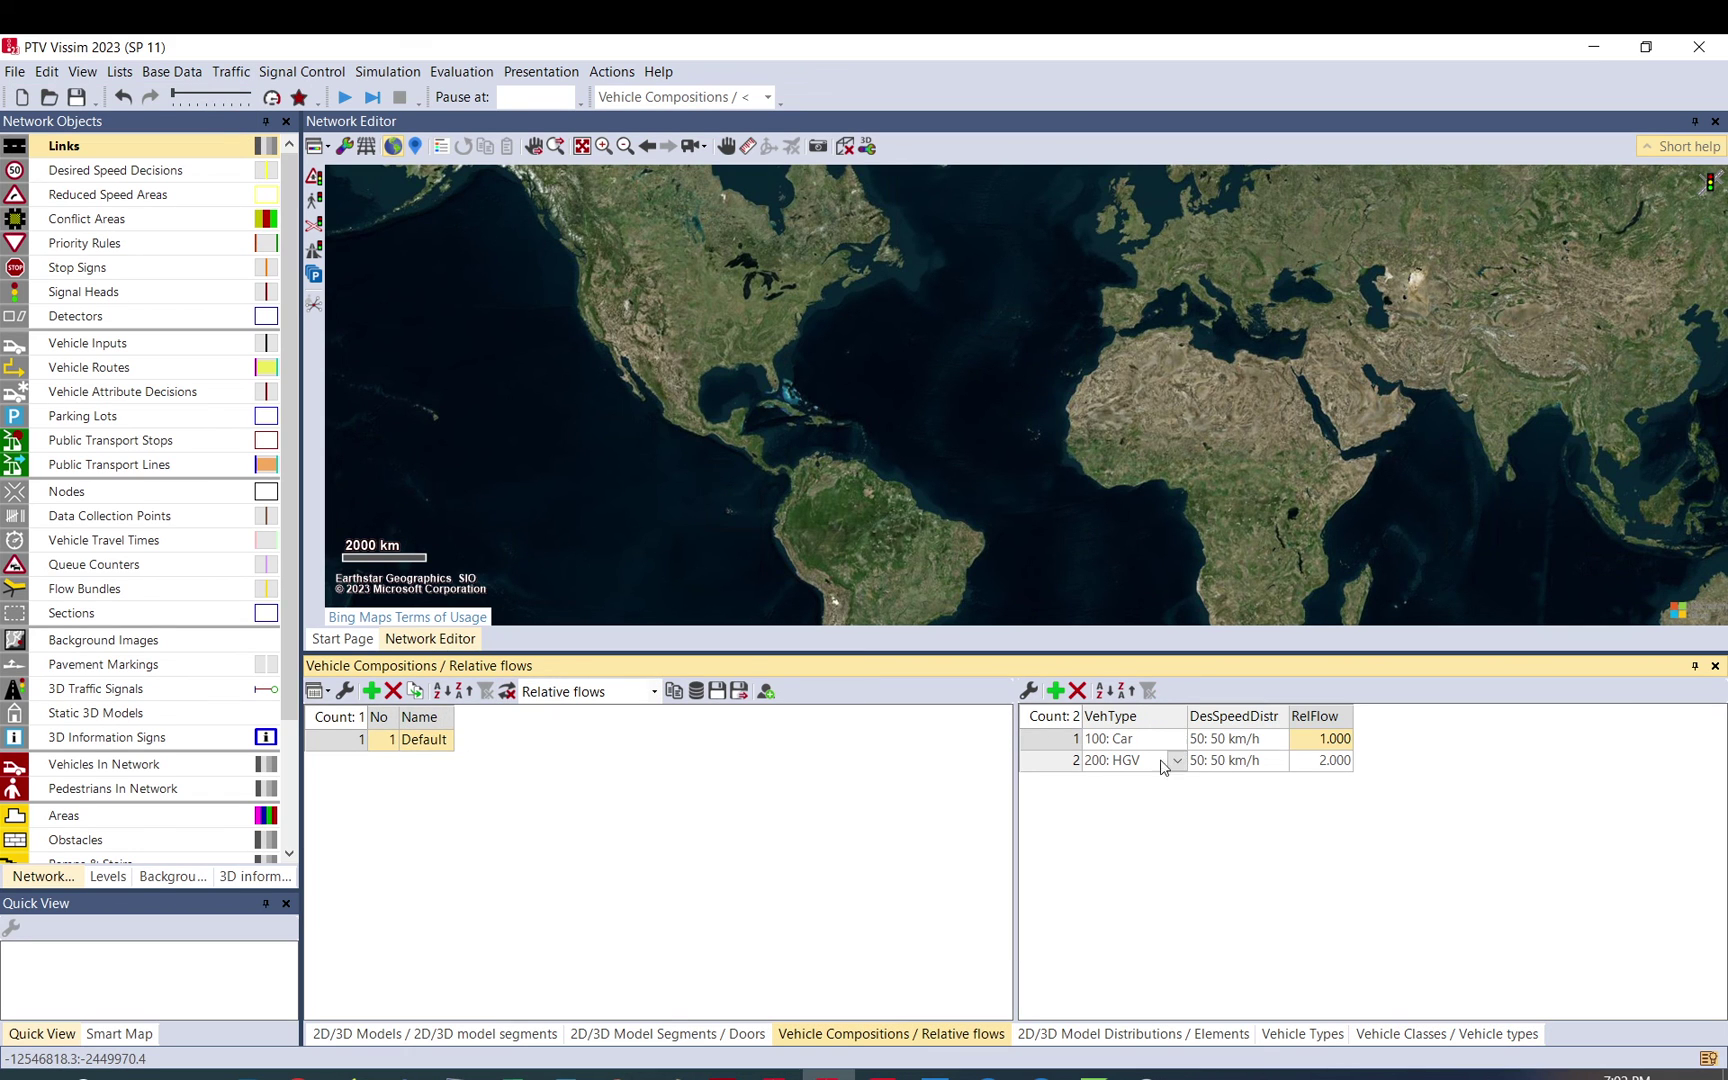
{"action": "left_click", "coordinate": [1055, 690]}
{"action": "left_click", "coordinate": [1150, 782]}
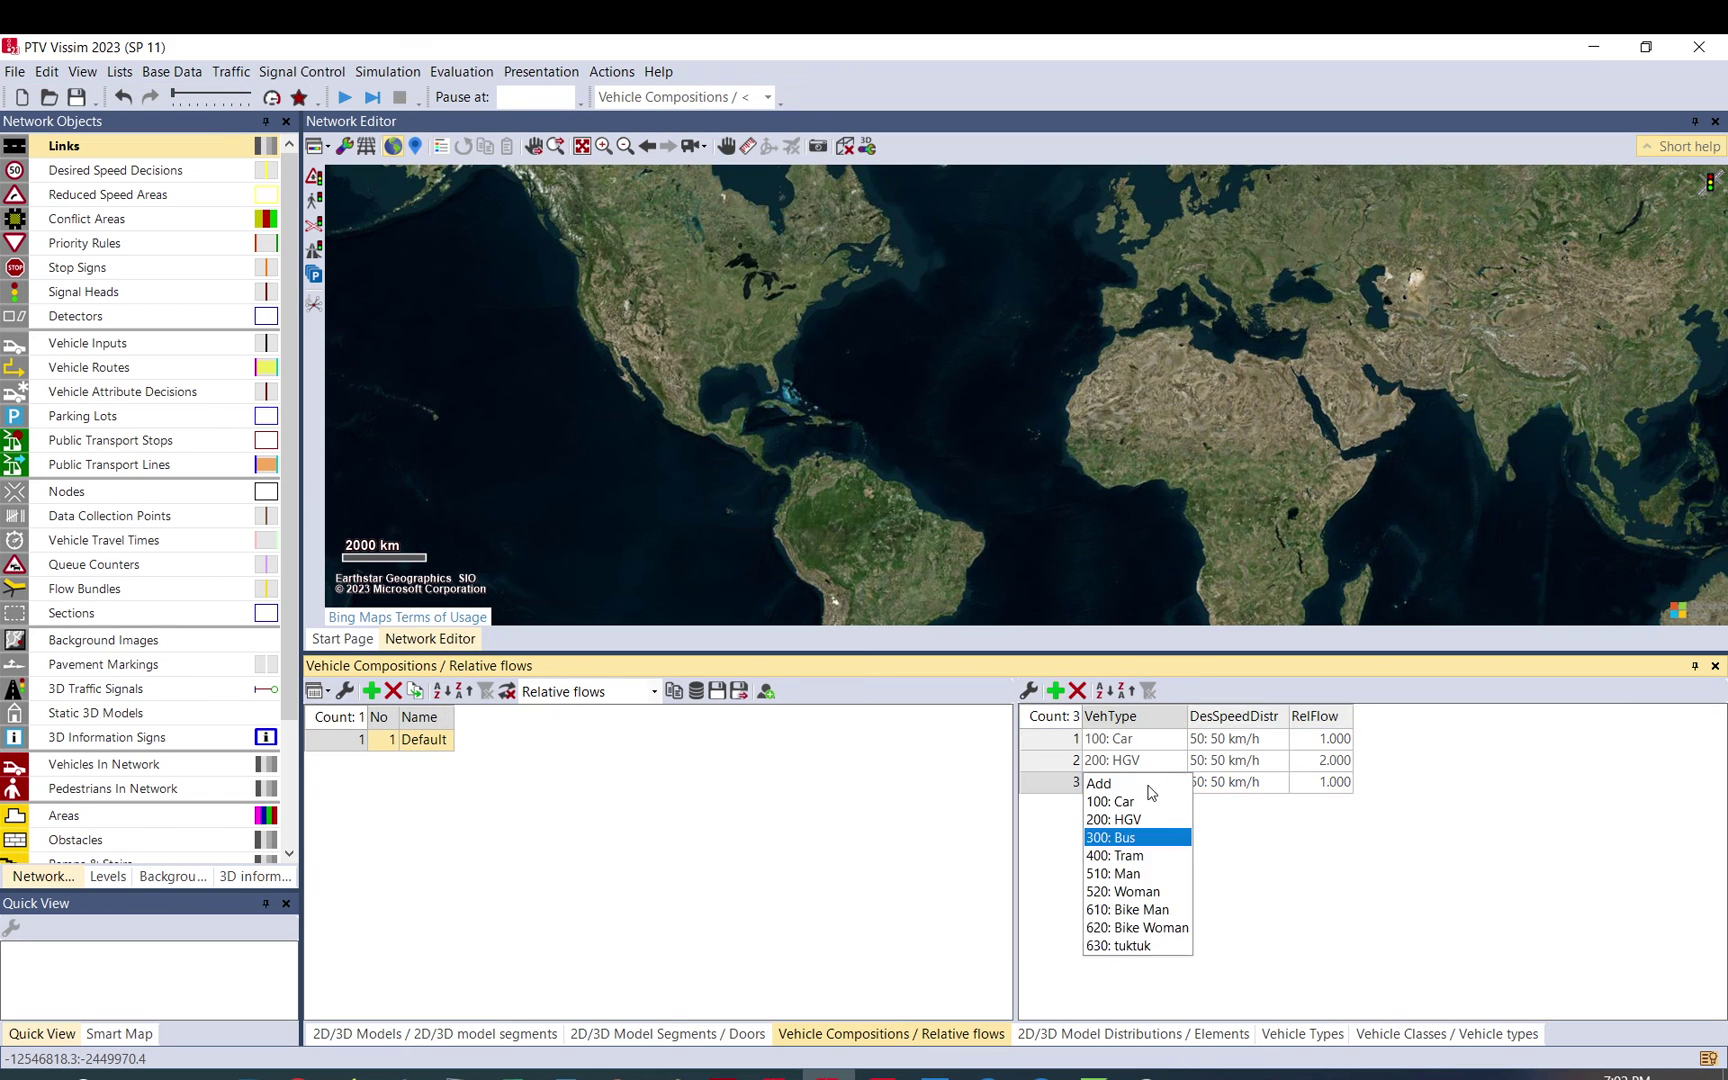
{"action": "left_click", "coordinate": [1146, 945]}
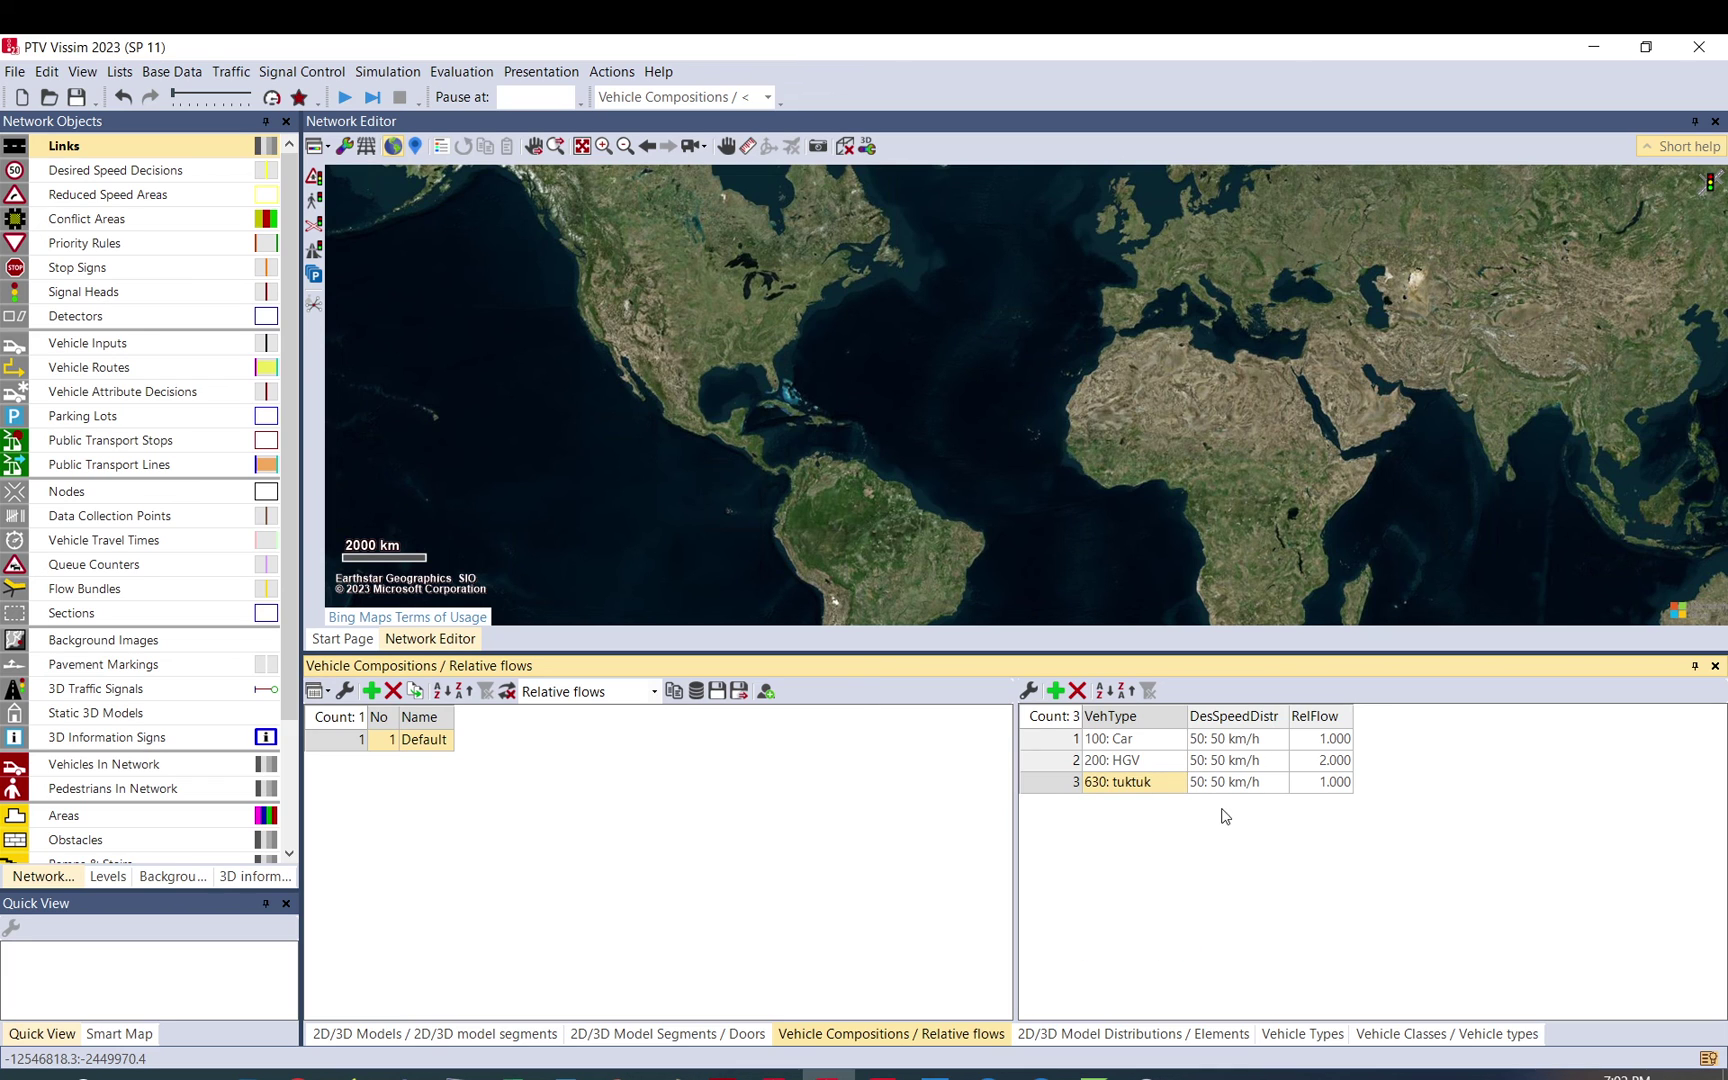
Set the Car, HGV and tuktuk relative flows to 1 and check each value
{"action": "left_click", "coordinate": [1326, 745]}
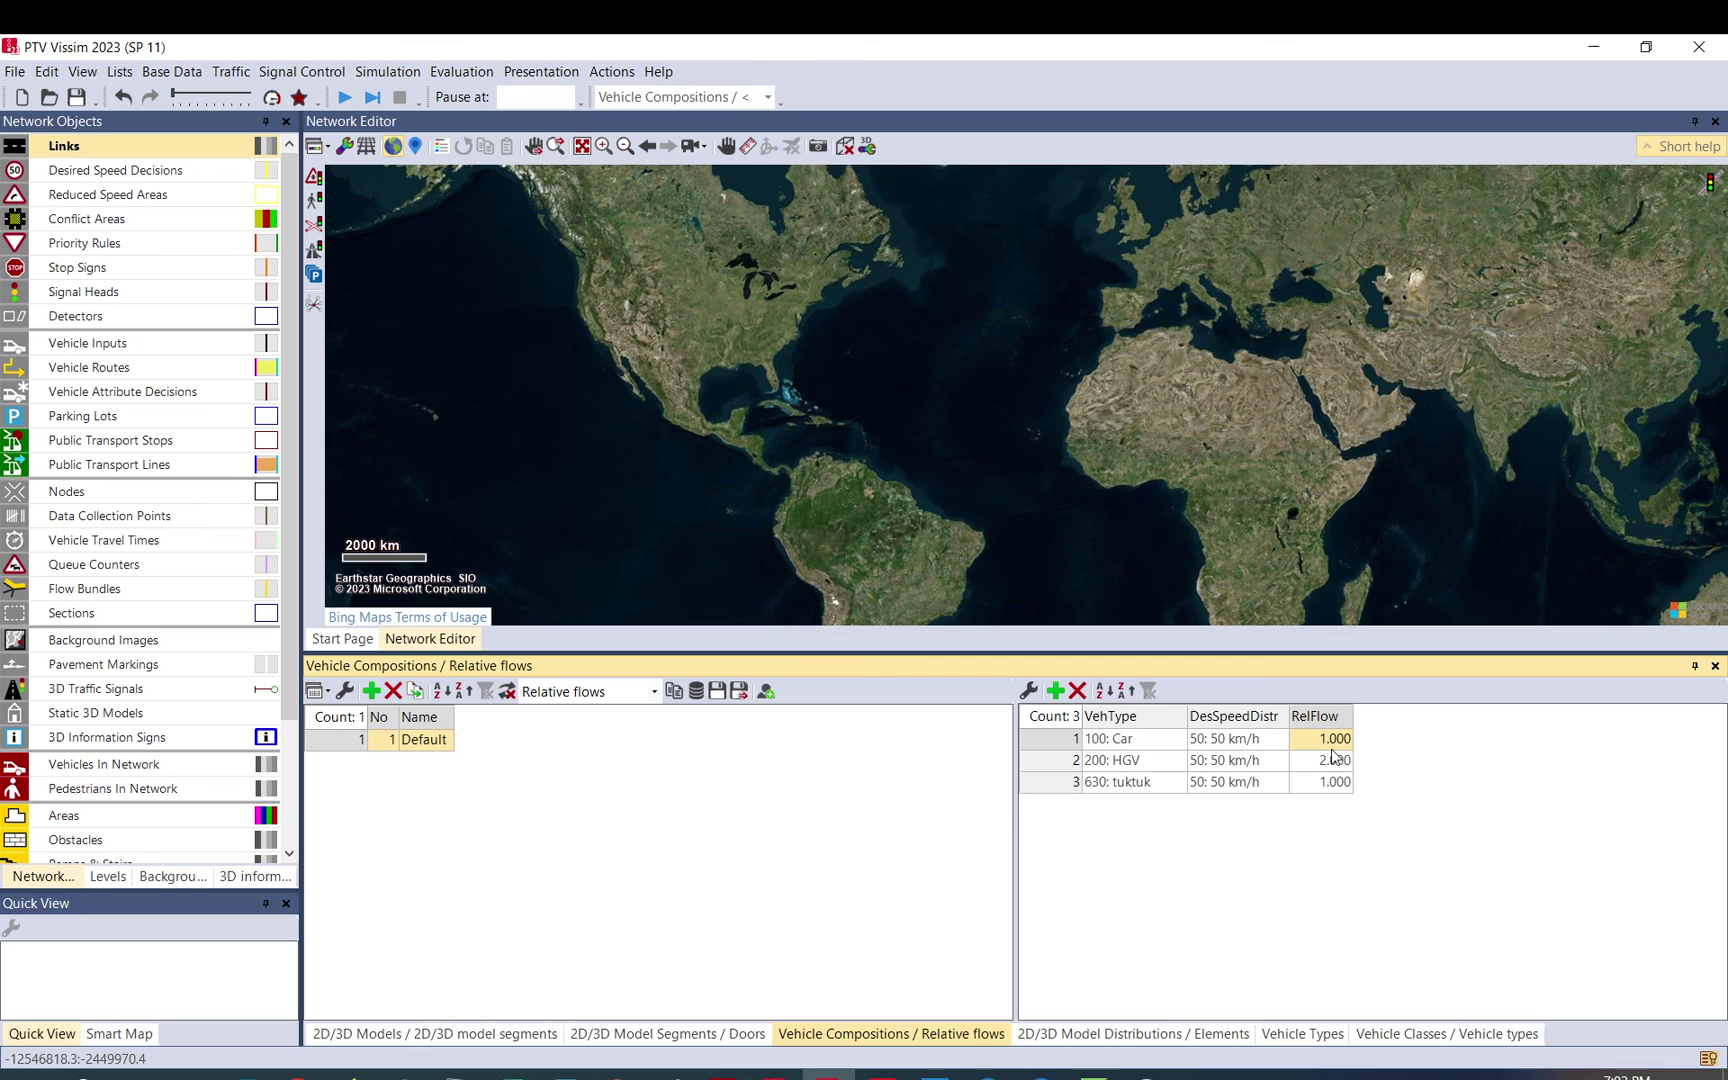
{"action": "type", "text": "1"}
{"action": "left_click", "coordinate": [1320, 763]}
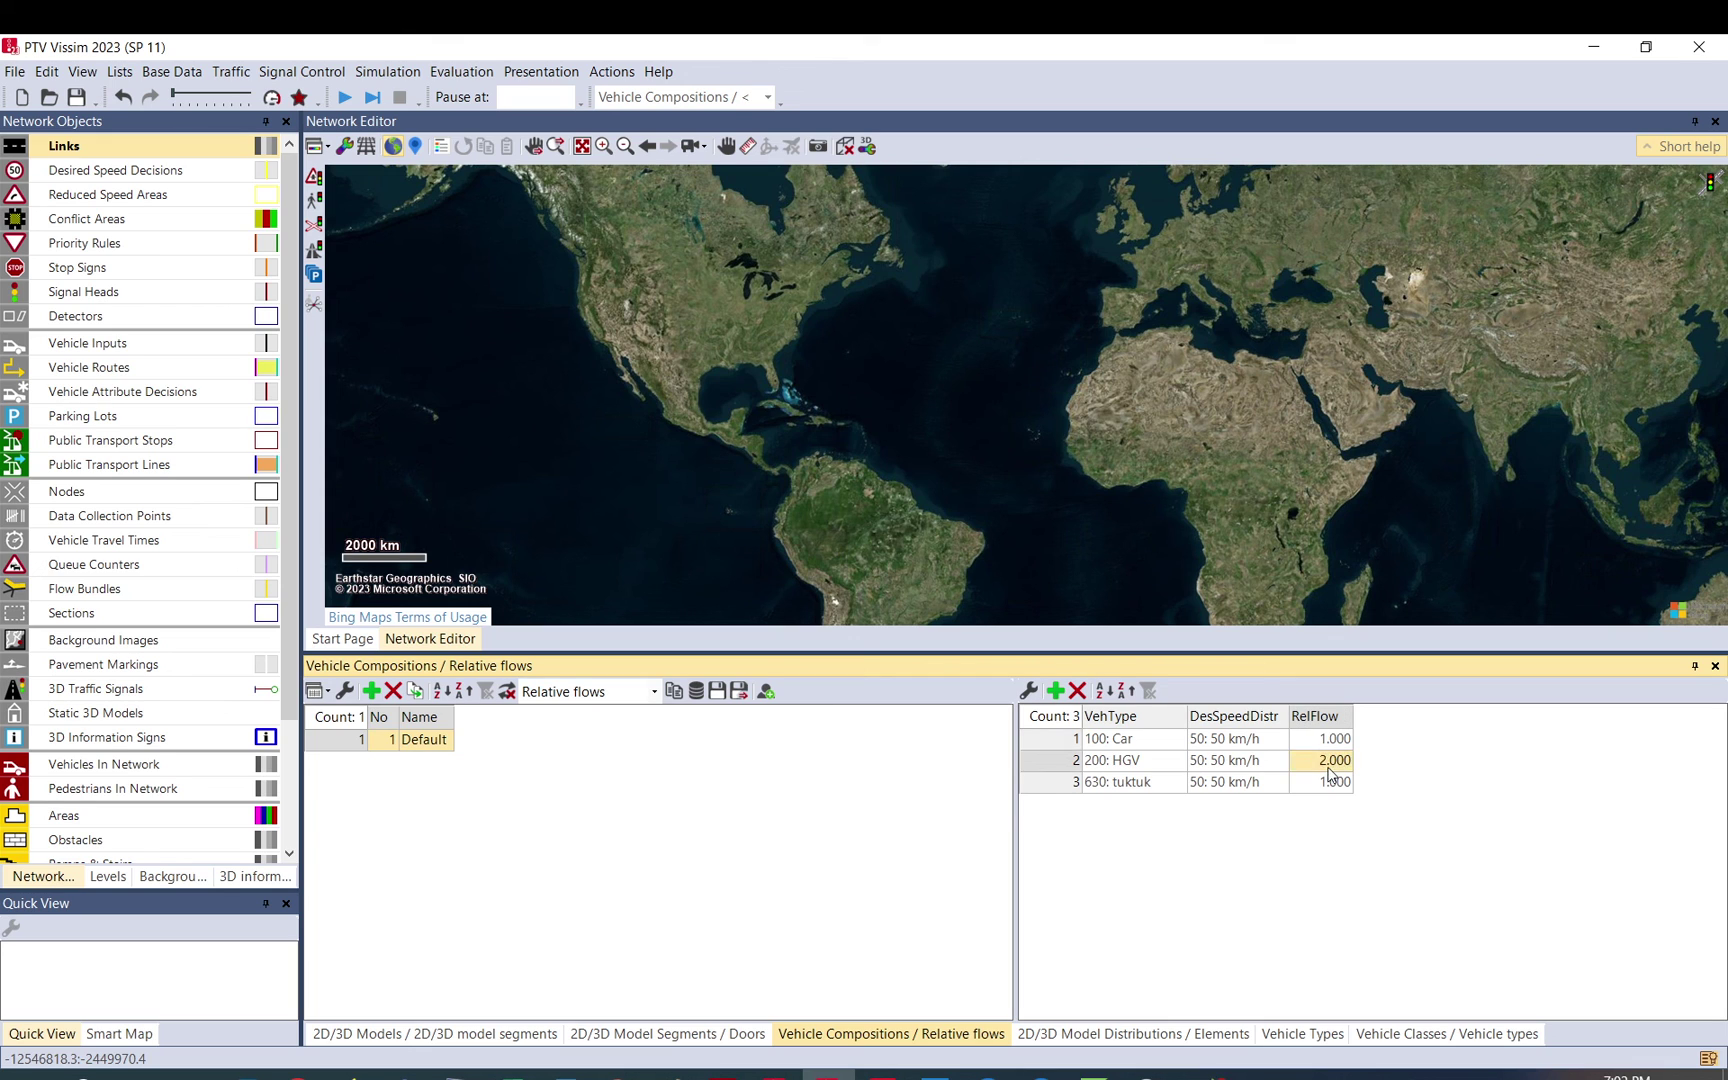
{"action": "type", "text": "1"}
{"action": "left_click", "coordinate": [1331, 787]}
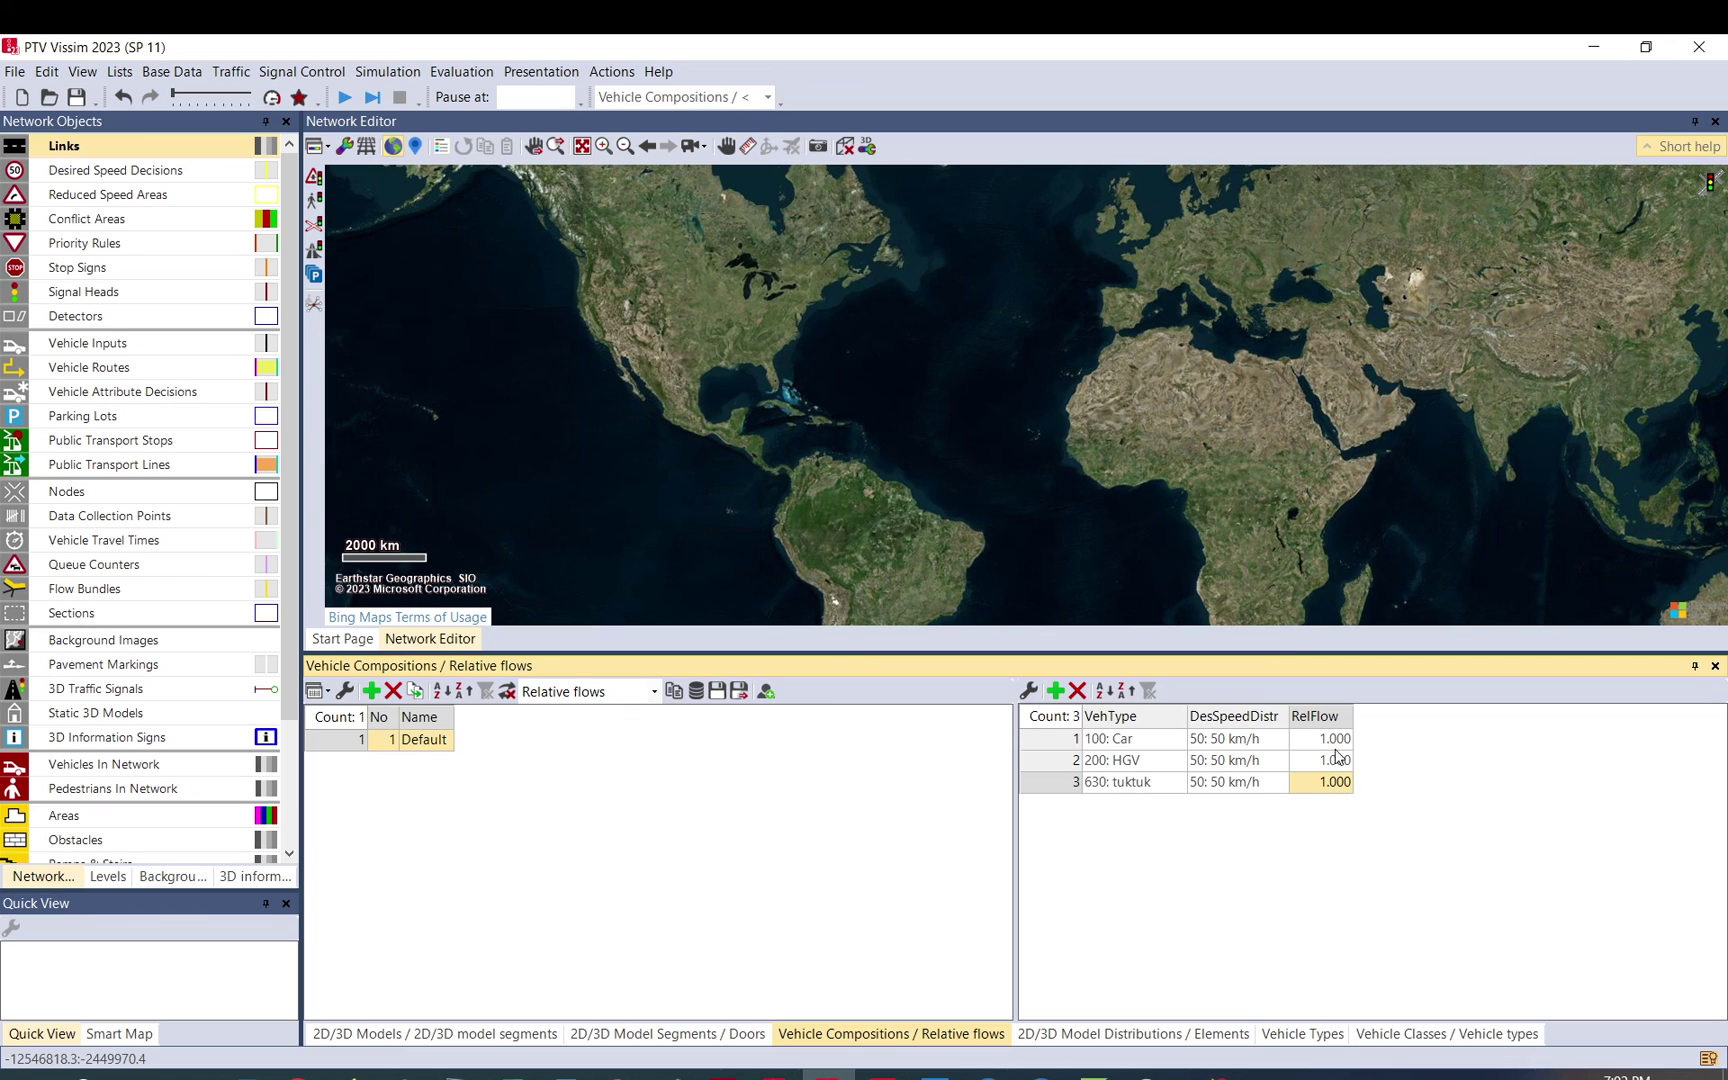
{"action": "left_click", "coordinate": [1326, 742]}
{"action": "left_click", "coordinate": [1330, 762]}
{"action": "left_click", "coordinate": [1338, 783]}
{"action": "mouse_move", "coordinate": [1157, 787]}
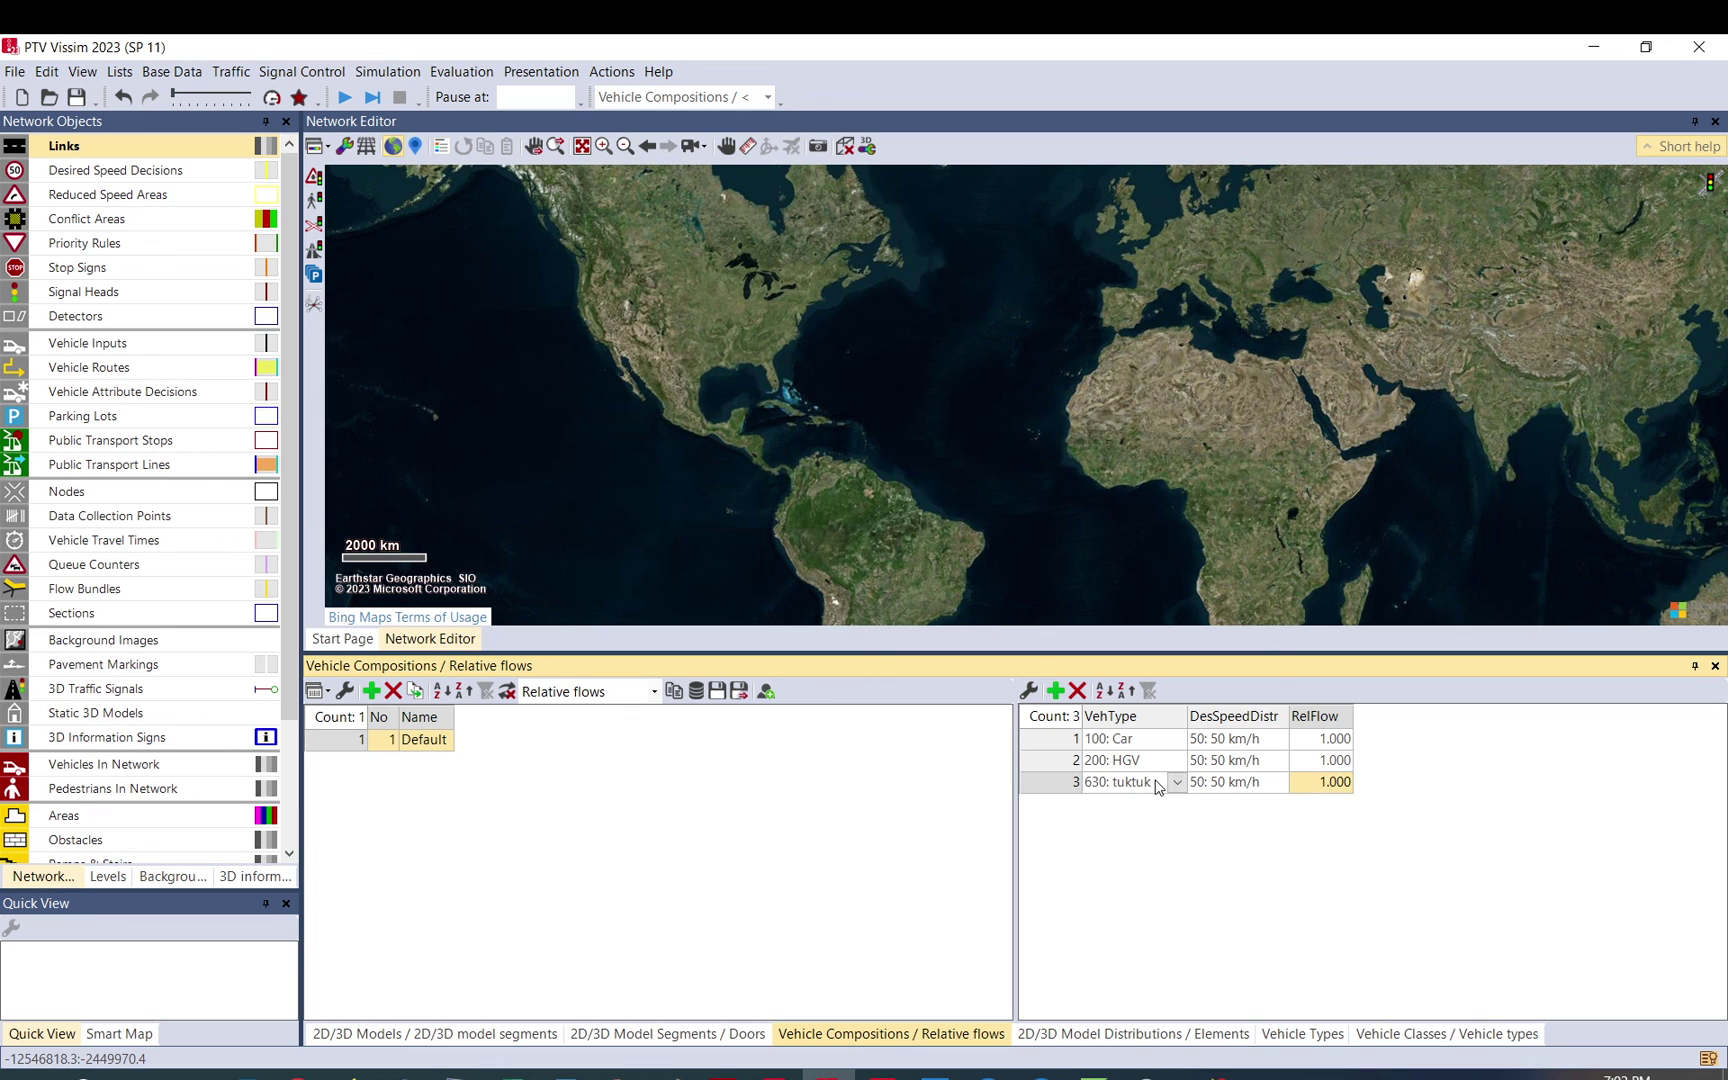